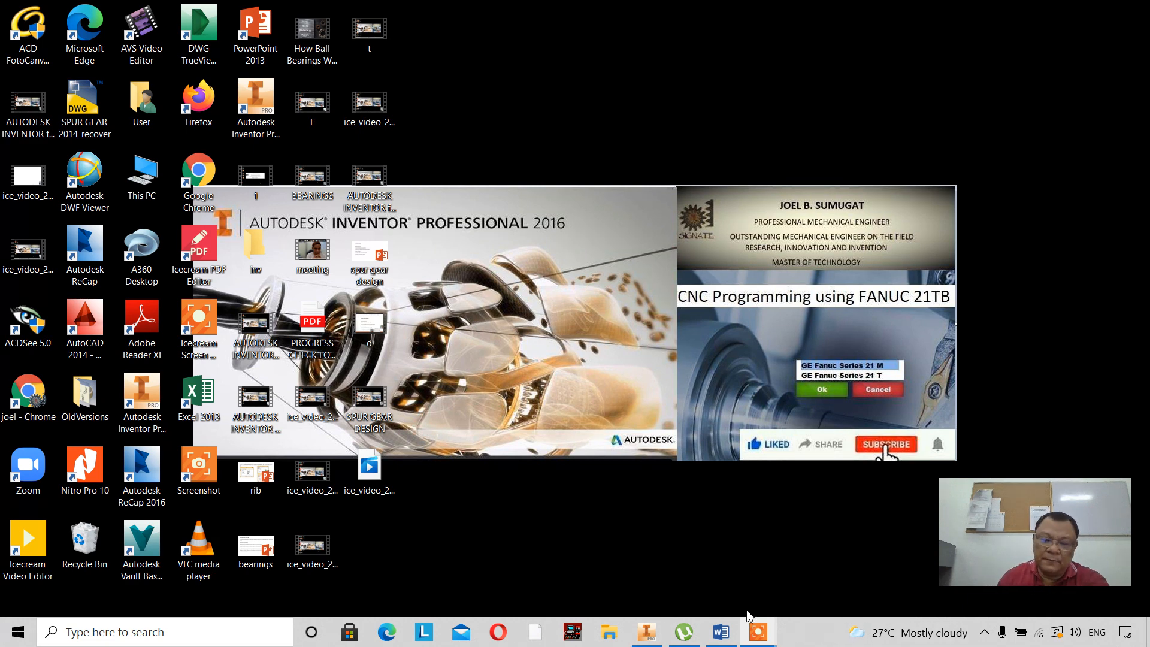
- Bring up the array tools outline in Word, switch to Inventor, and start a 2D sketch on the horizontal XZ plane
left_click(731, 635)
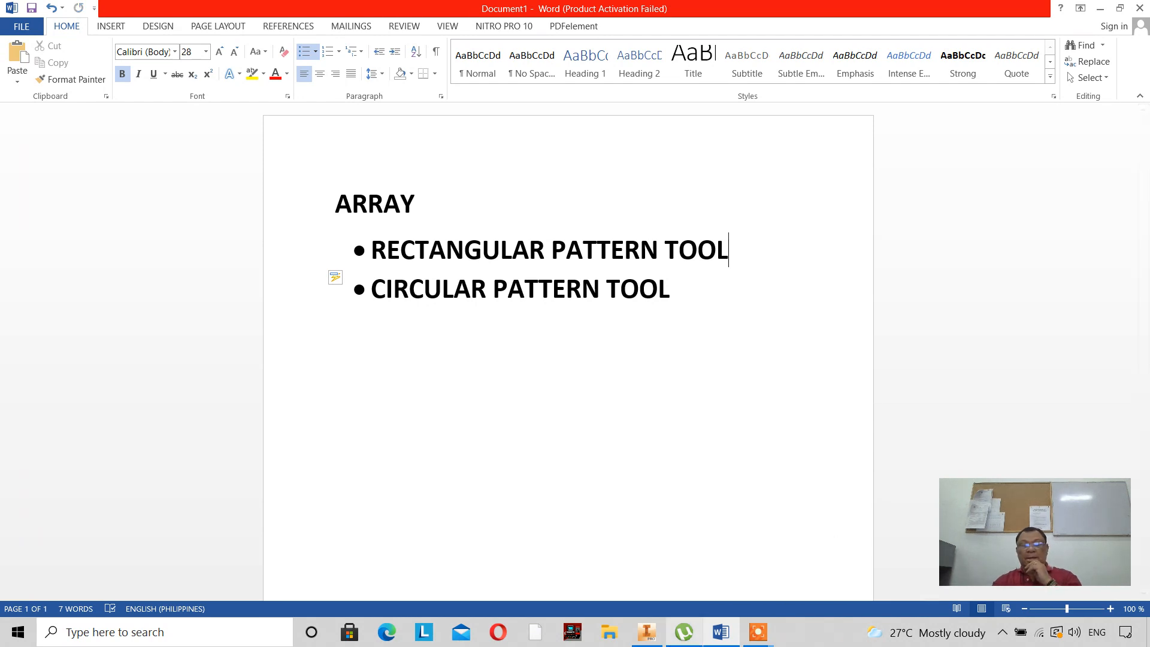
left_click(662, 641)
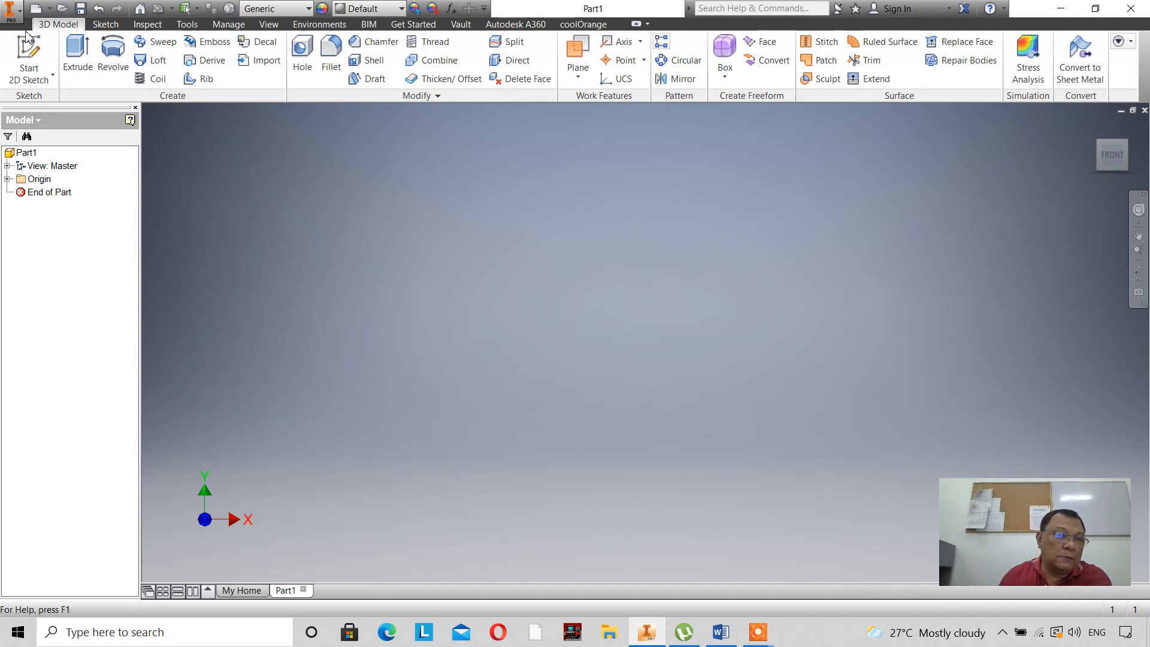
left_click(39, 54)
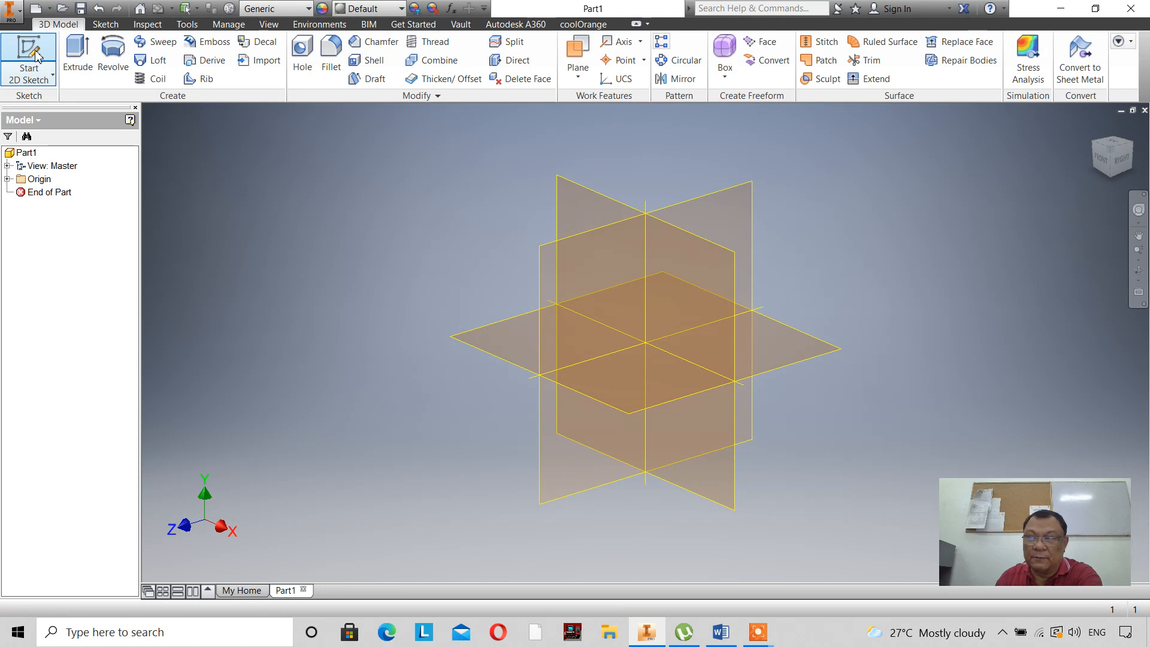
left_click(643, 387)
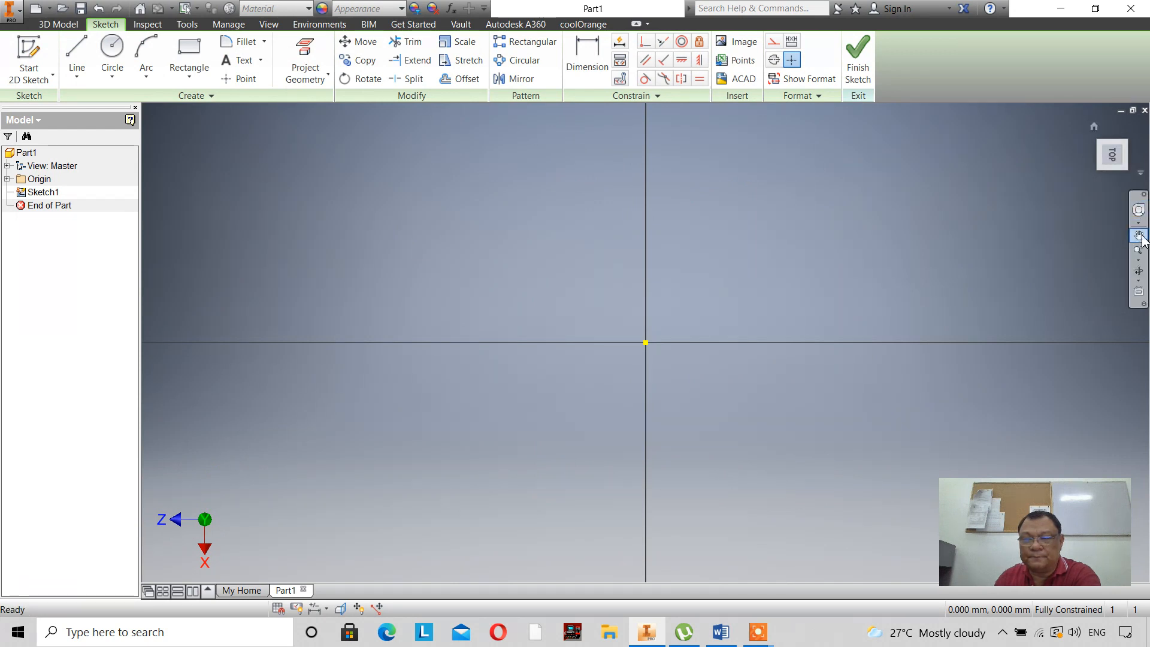
- Draw a rectangle with one corner at the origin, 100 mm wide and 50 mm high, and finish the sketch
mouse_move(821, 228)
middle_mouse_down()
mouse_move(663, 322)
mouse_move(611, 319)
middle_mouse_up()
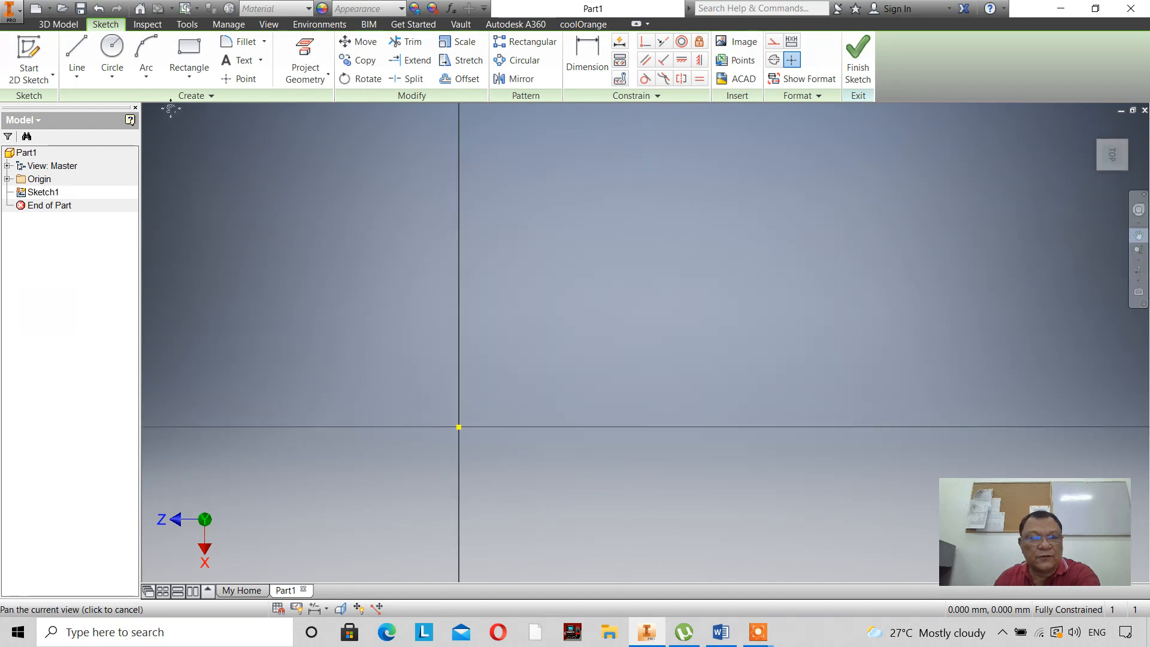
left_click(189, 54)
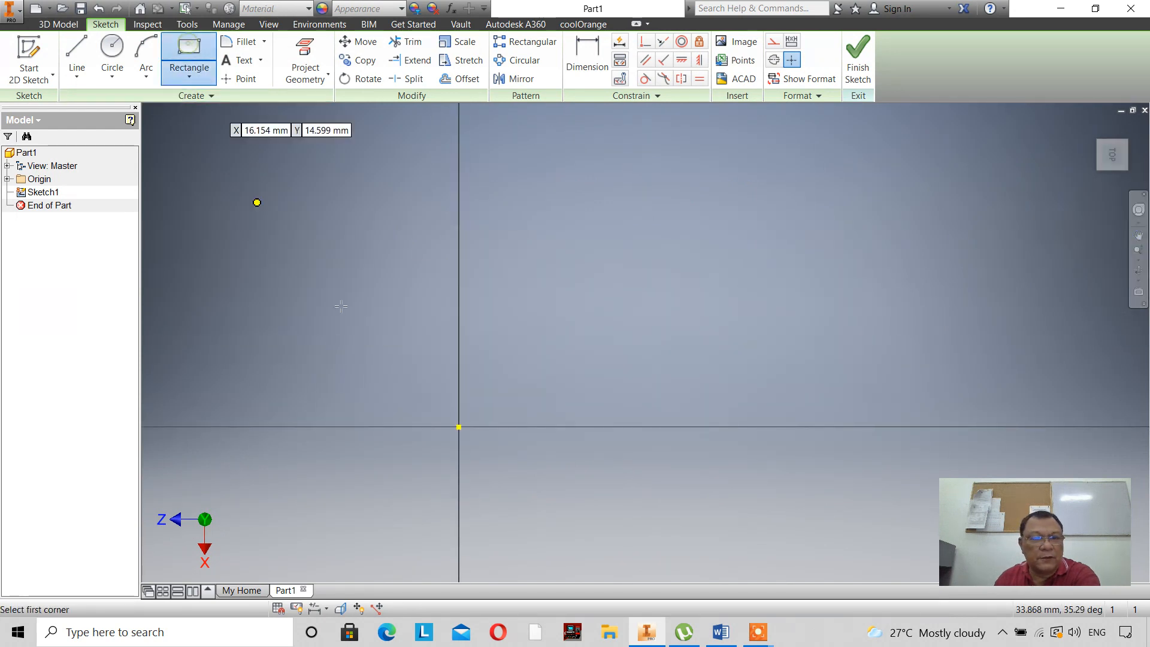
left_click(459, 426)
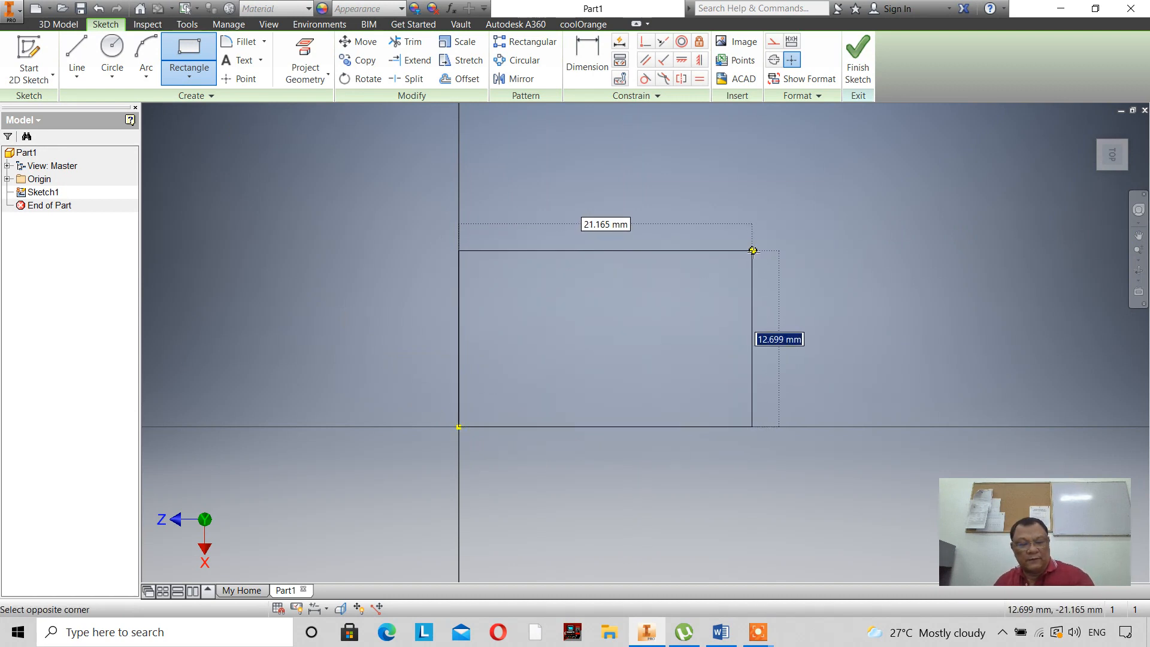
type("5")
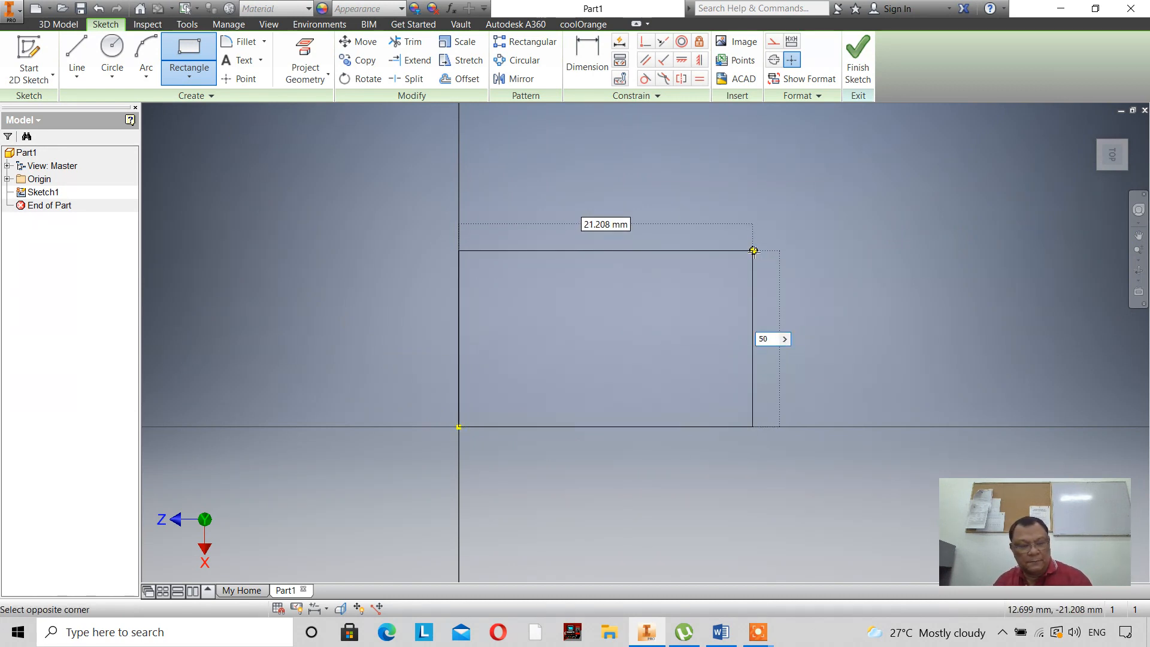
type("0")
key("Tab")
type("1")
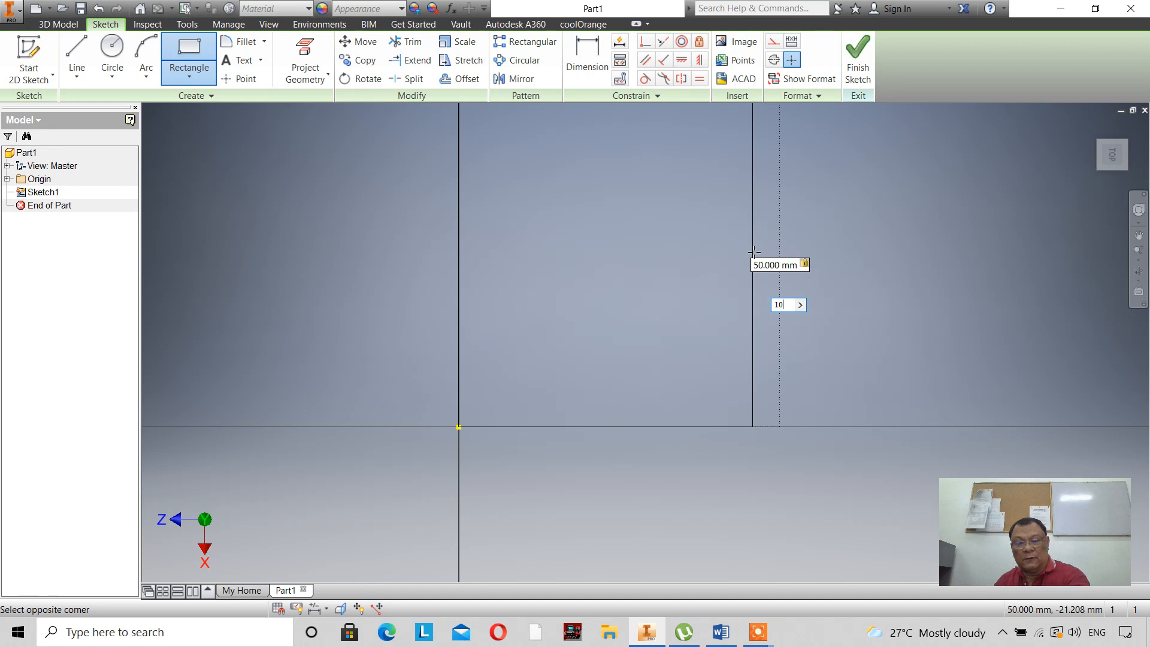
key("Return")
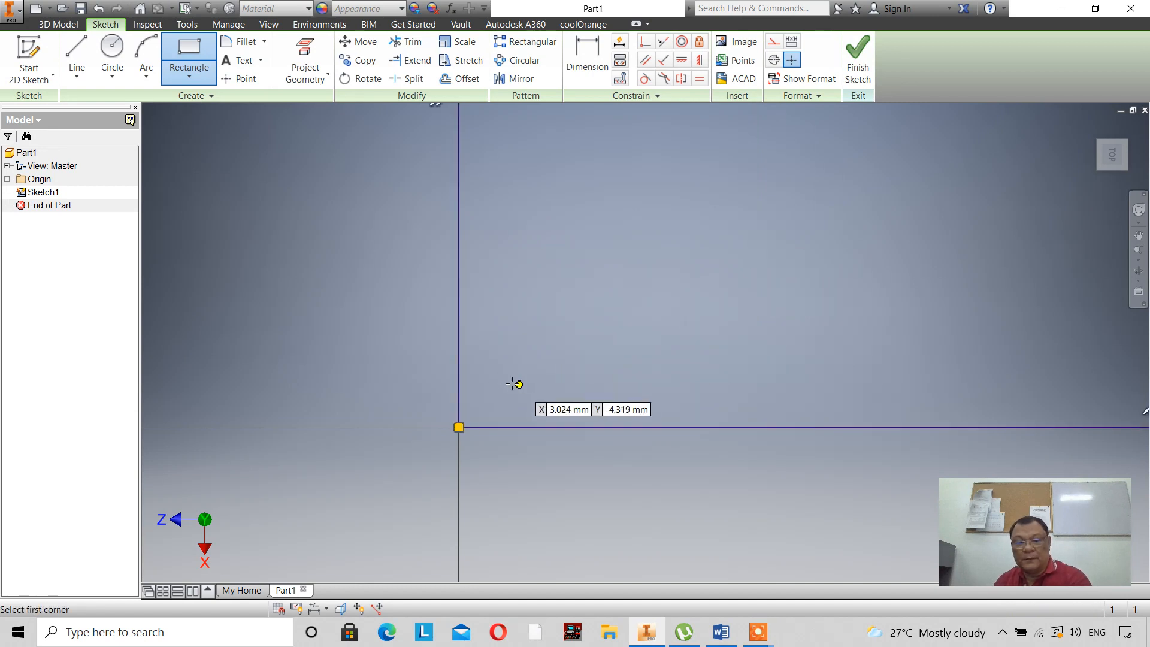
scroll(486, 381, "up", 5)
scroll(604, 333, "down", 3)
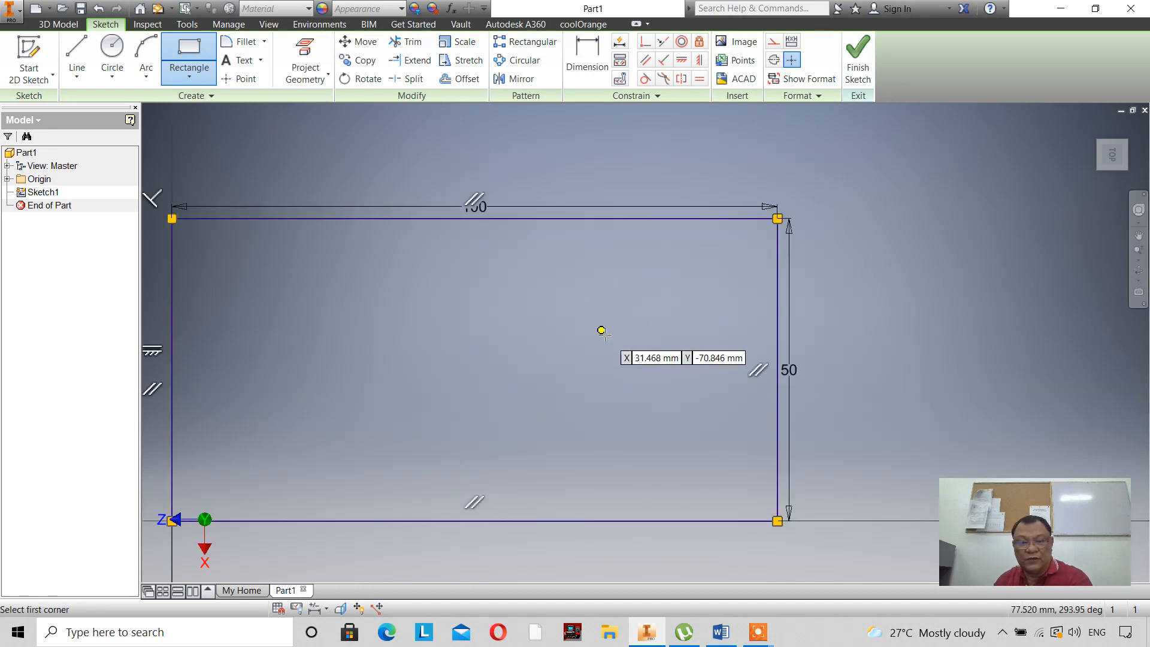
right_click(925, 255)
left_click(986, 252)
left_click(858, 67)
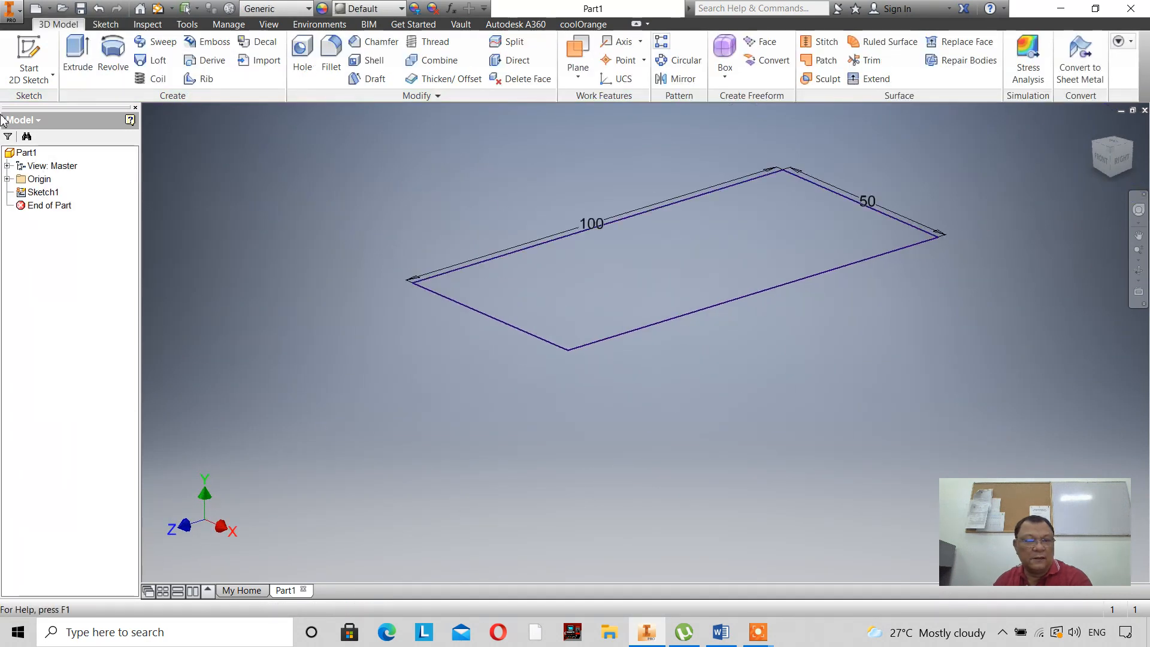
- Extrude the rectangle 10 mm downward, below the sketch plane, as a solid plate
left_click(78, 60)
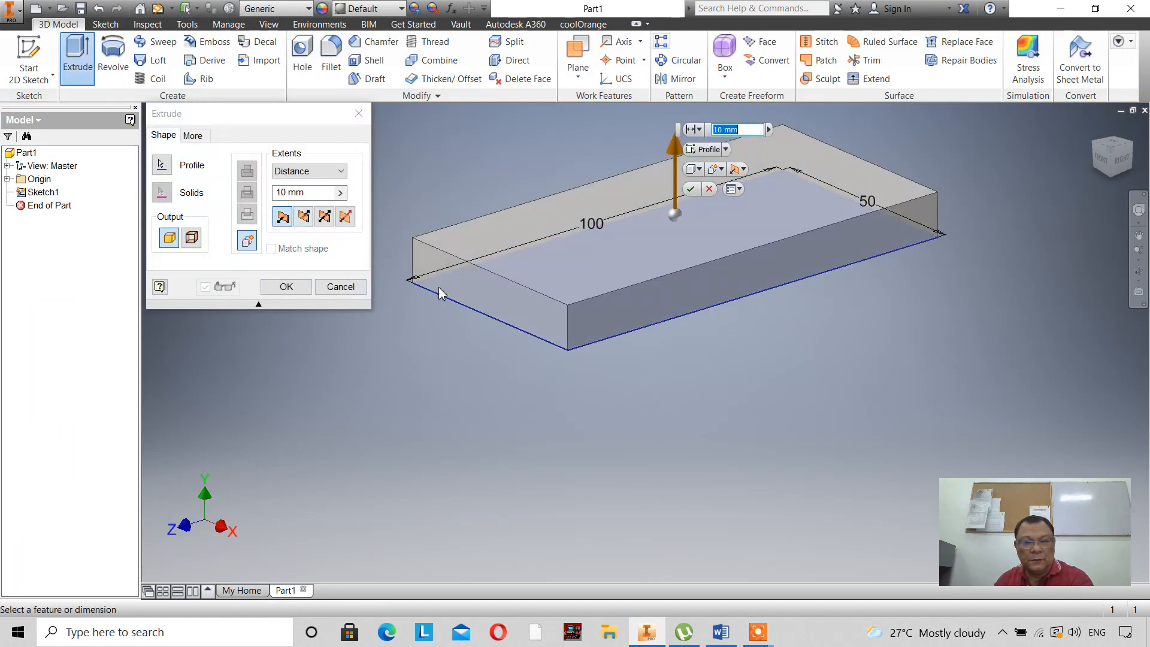
left_click(304, 216)
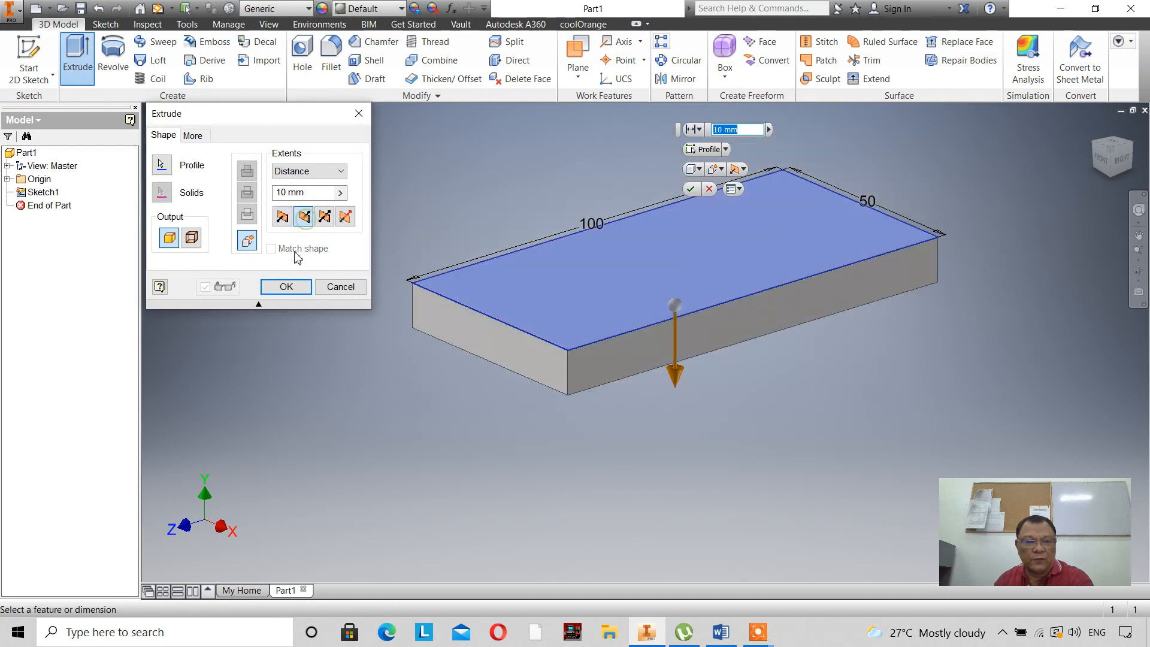
left_click(286, 288)
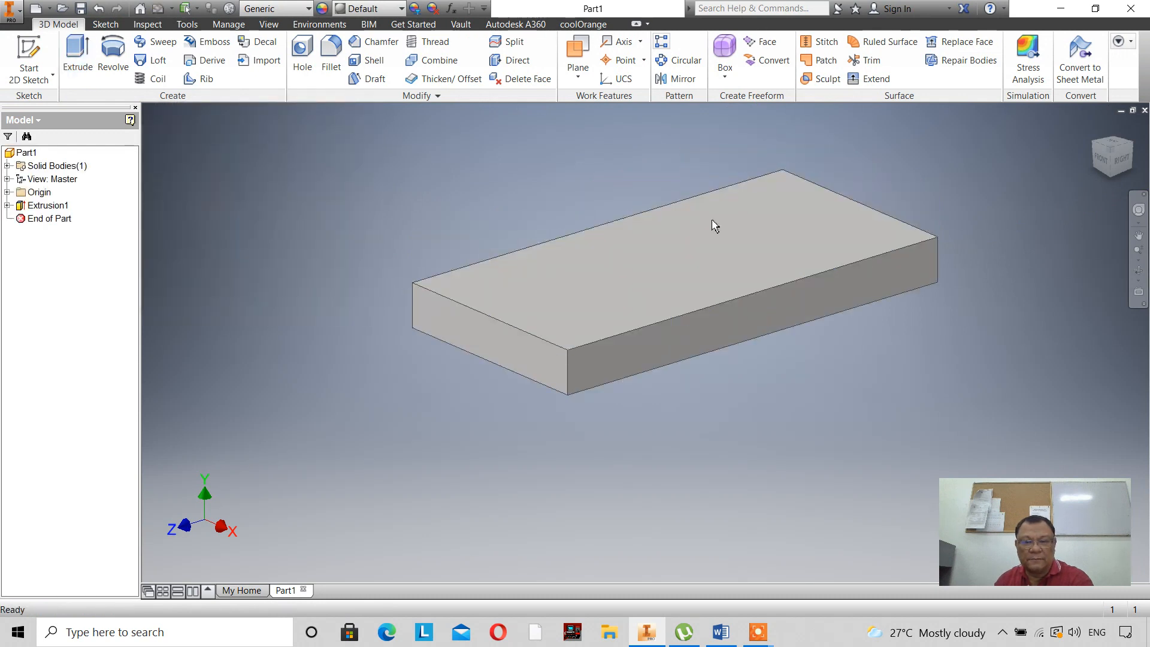
- Turn the plate to the isometric view and set that view as home with Fixed Distance
left_click(1113, 160)
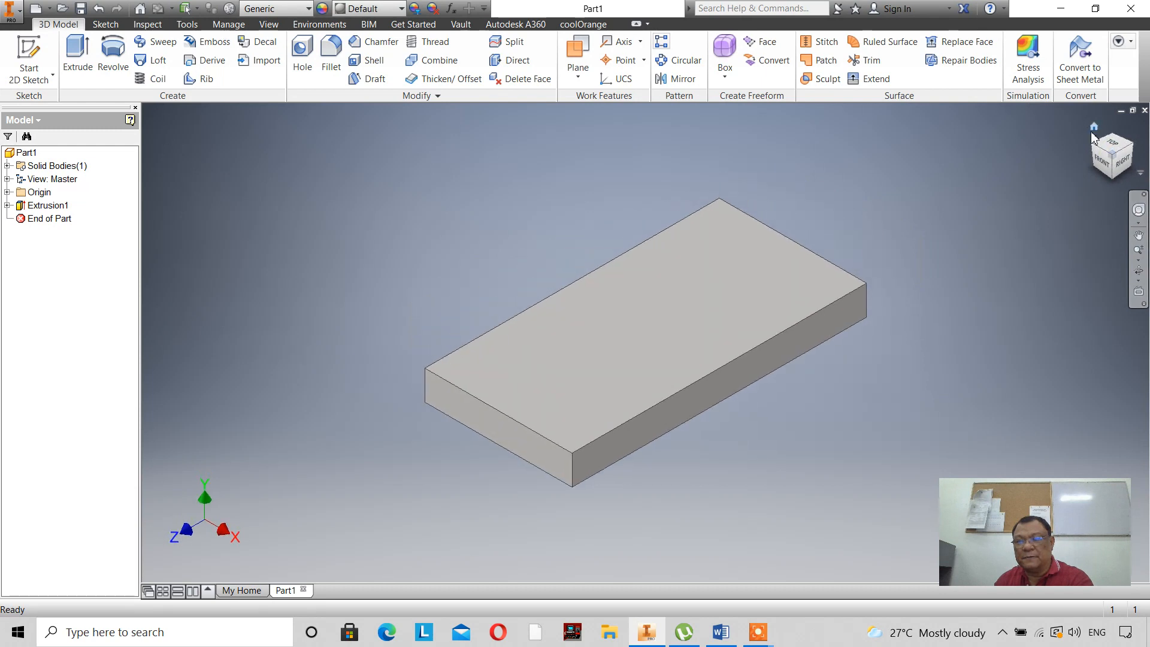
right_click(1095, 133)
mouse_move(1078, 234)
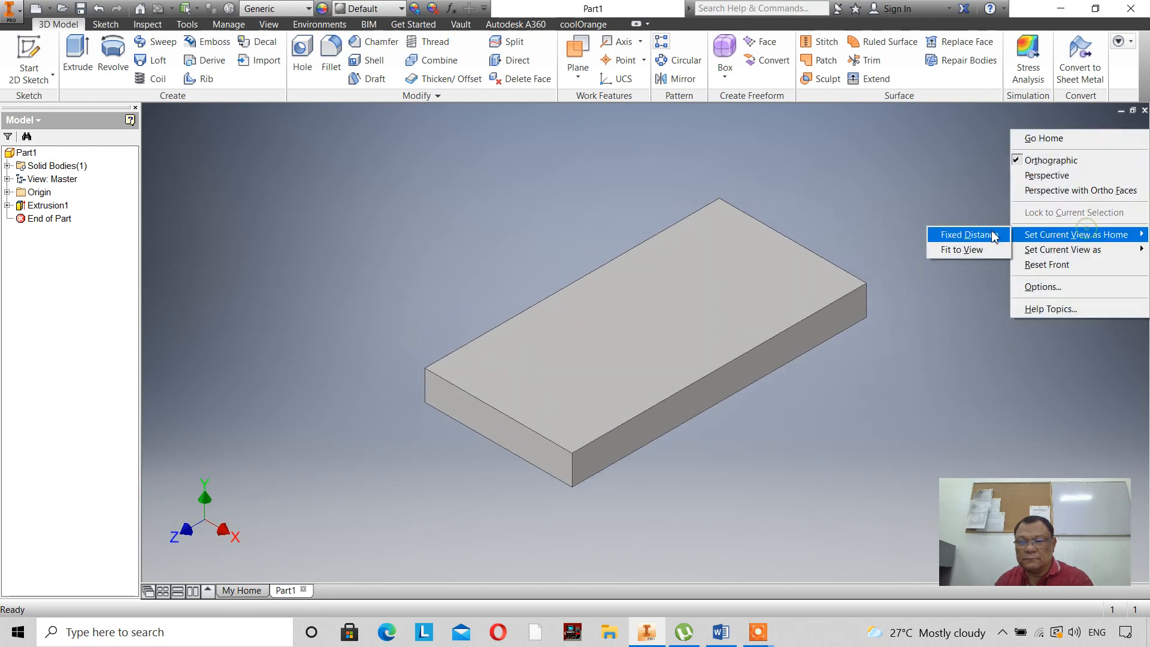
left_click(989, 234)
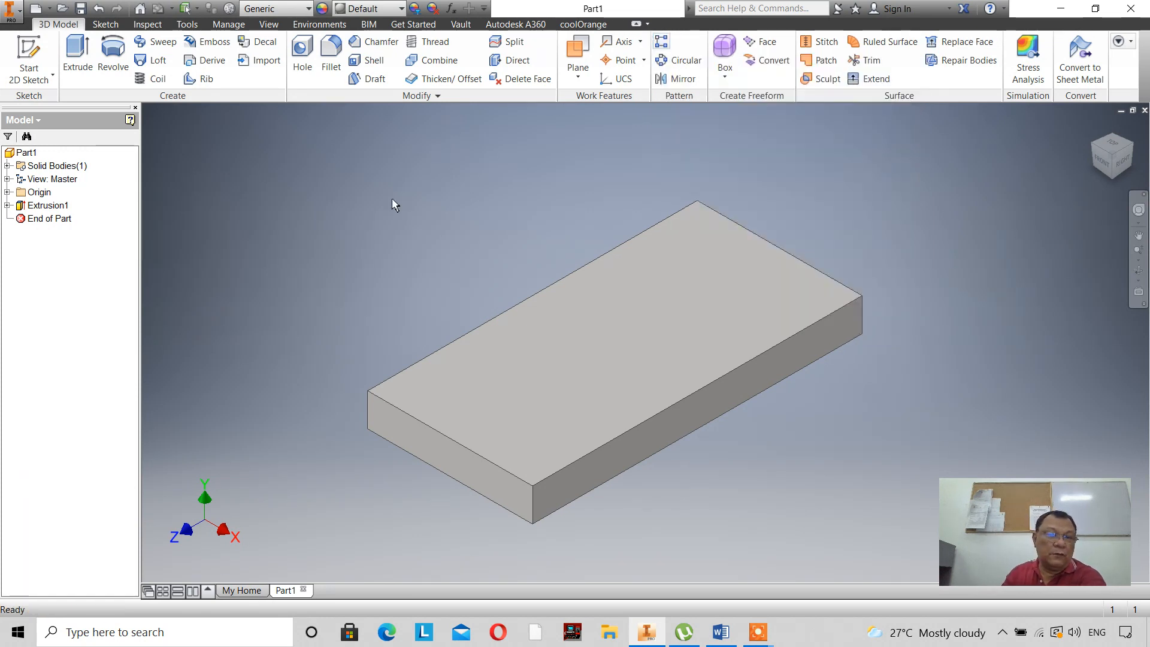
- Start a new 2D sketch on the plate's top face and project the face's outline into it
left_click(29, 57)
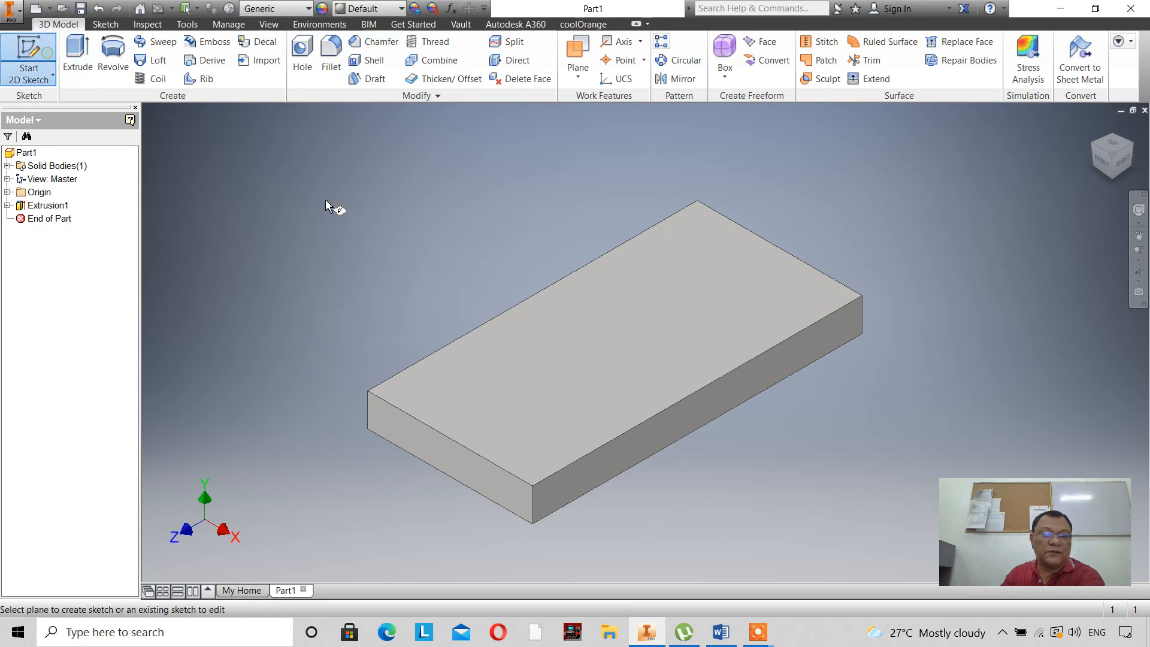
left_click(527, 382)
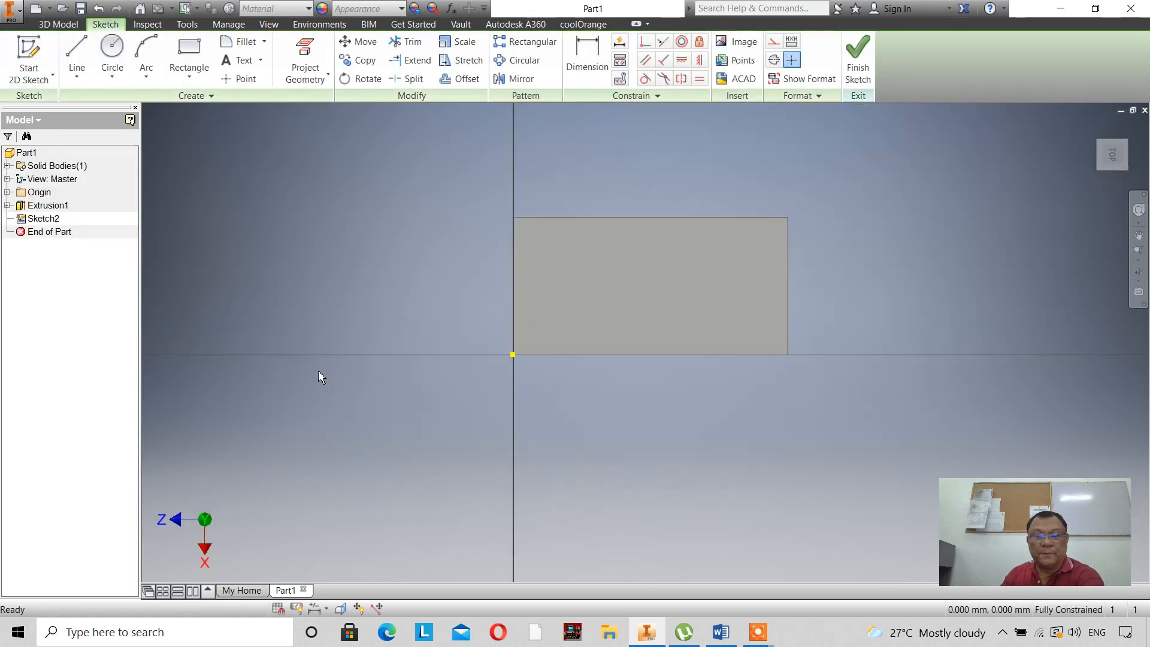
scroll(319, 377, "down", 5)
scroll(402, 307, "up", 6)
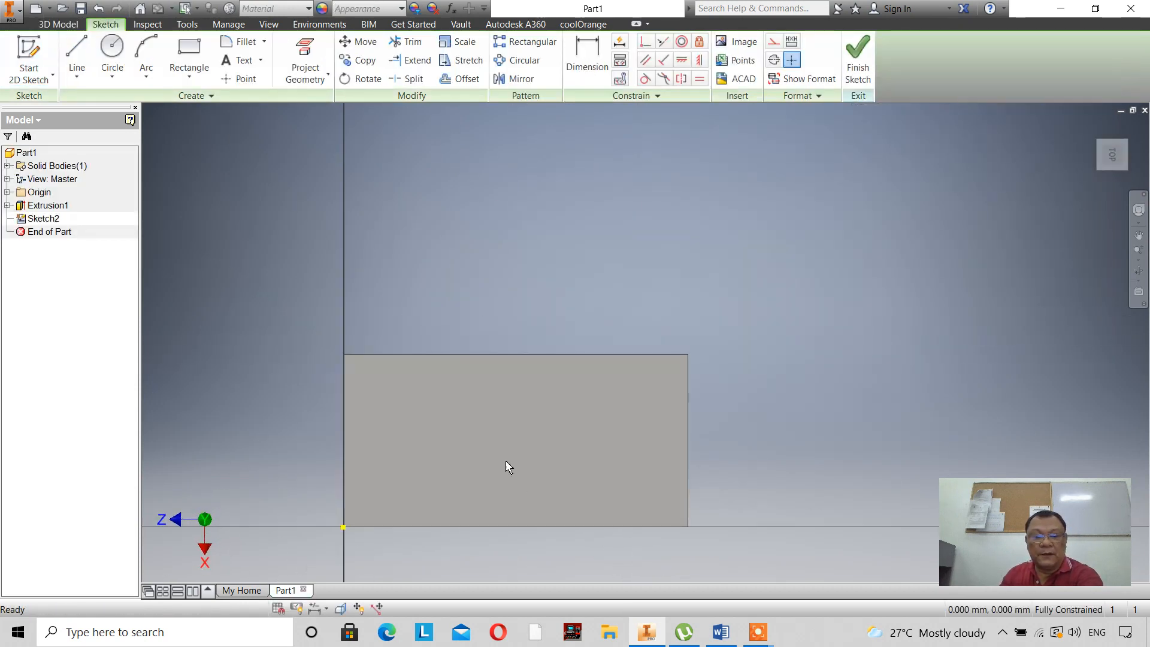
scroll(523, 427, "up", 4)
scroll(528, 376, "down", 5)
scroll(530, 364, "up", 2)
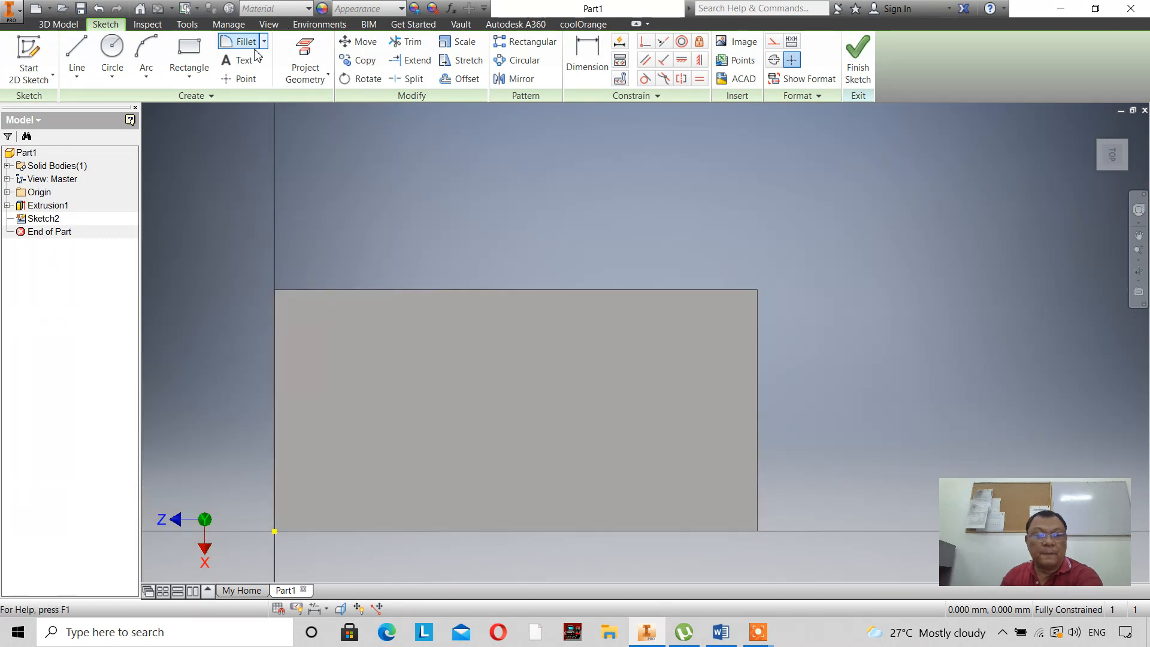
left_click(305, 60)
left_click(310, 329)
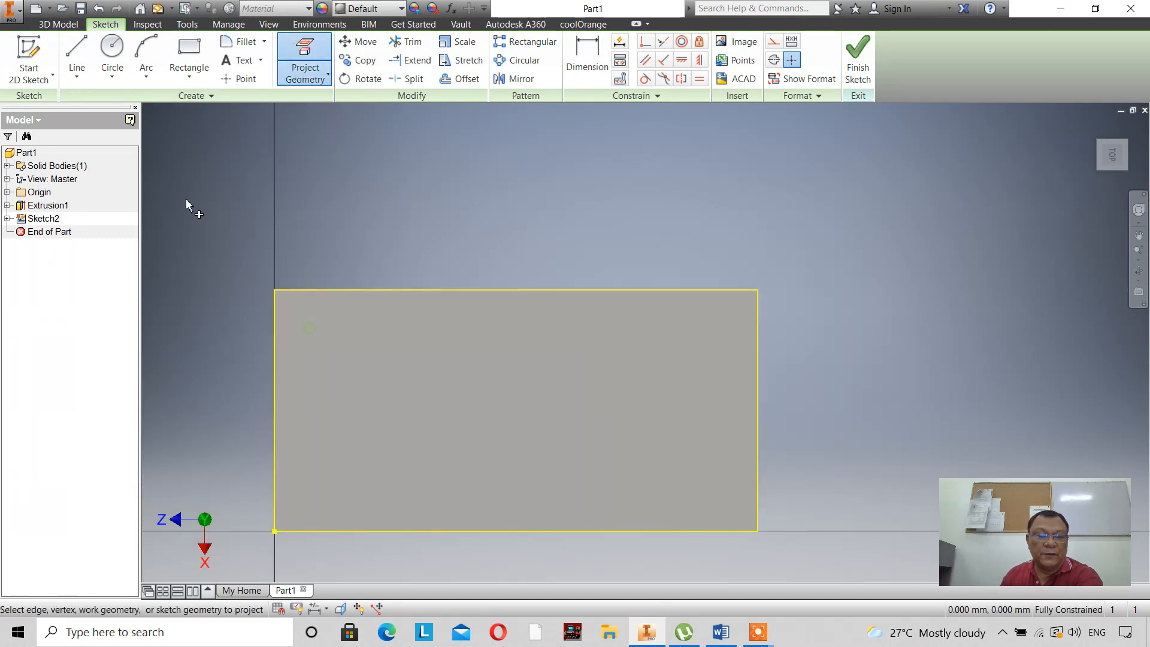
- Draw a 10 mm diameter circle near the upper-left corner of the plate's top face
left_click(112, 48)
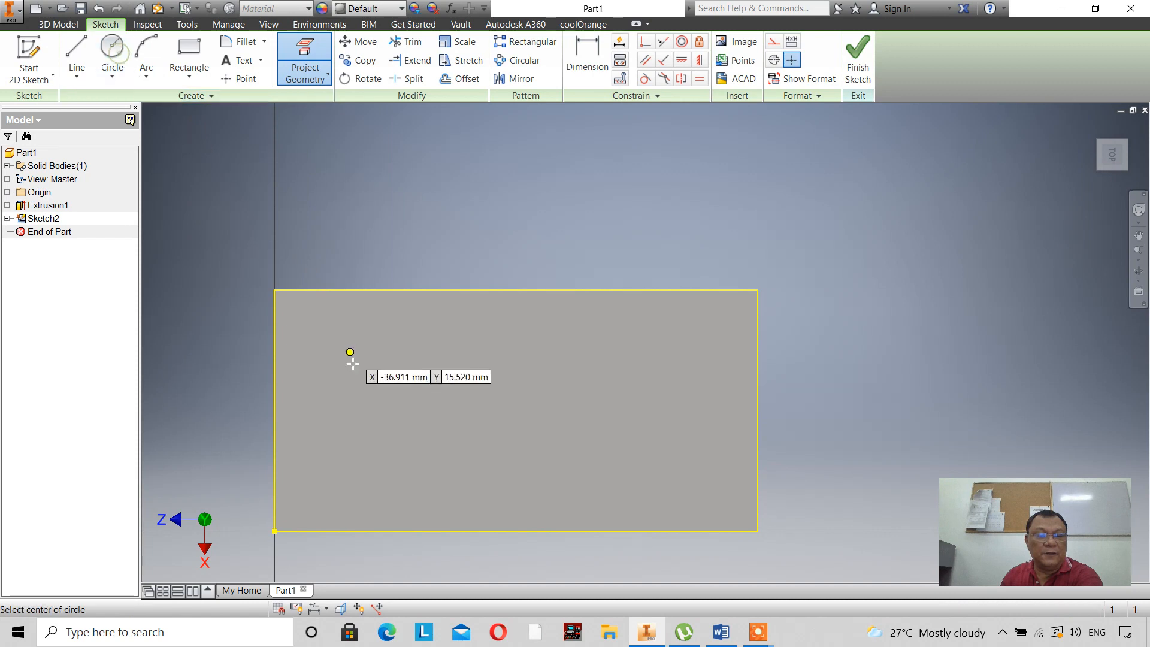
left_click(317, 329)
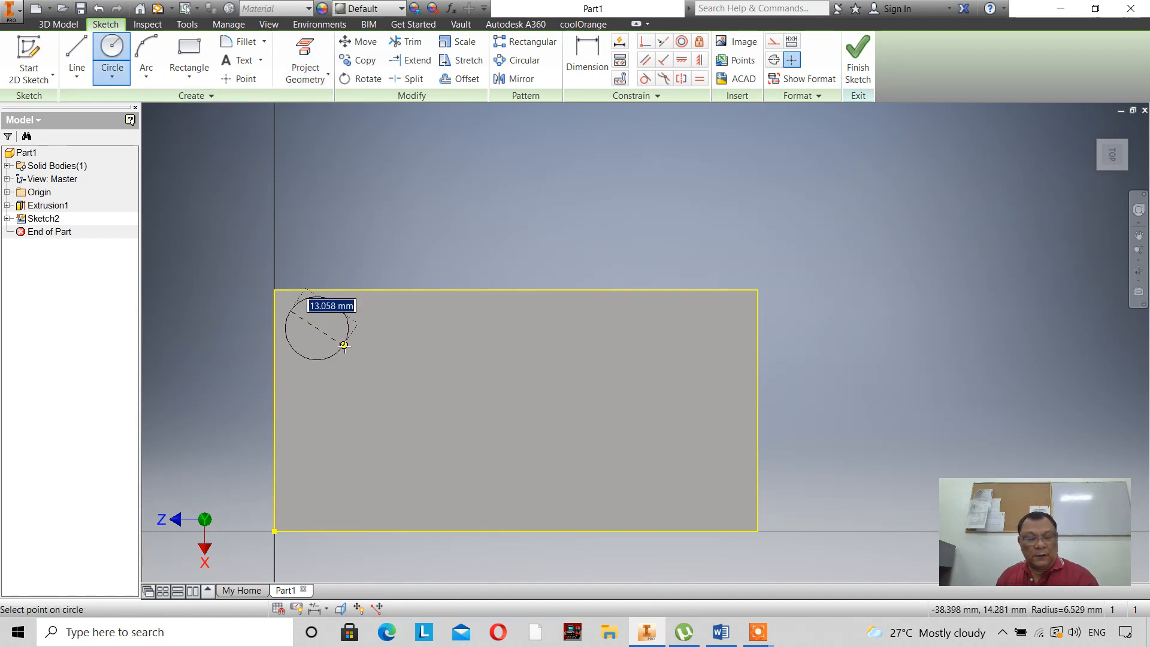
type("10")
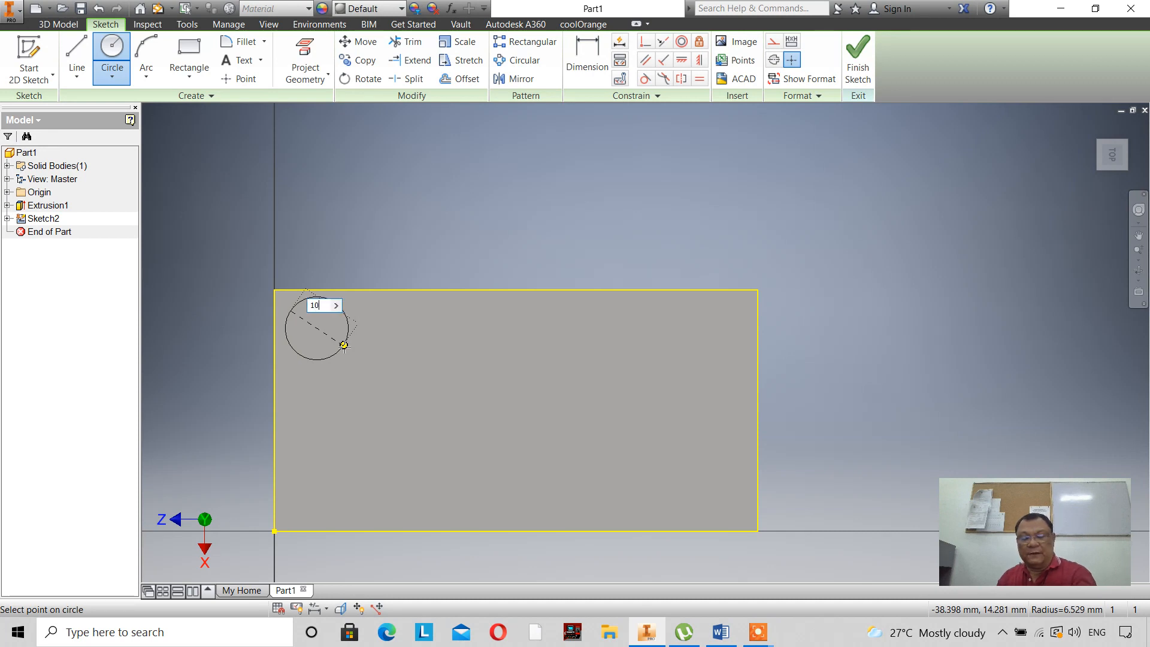
key("Return")
- Dimension the circle's centre 10 mm from the plate's left short edge
scroll(260, 366, "up", 5)
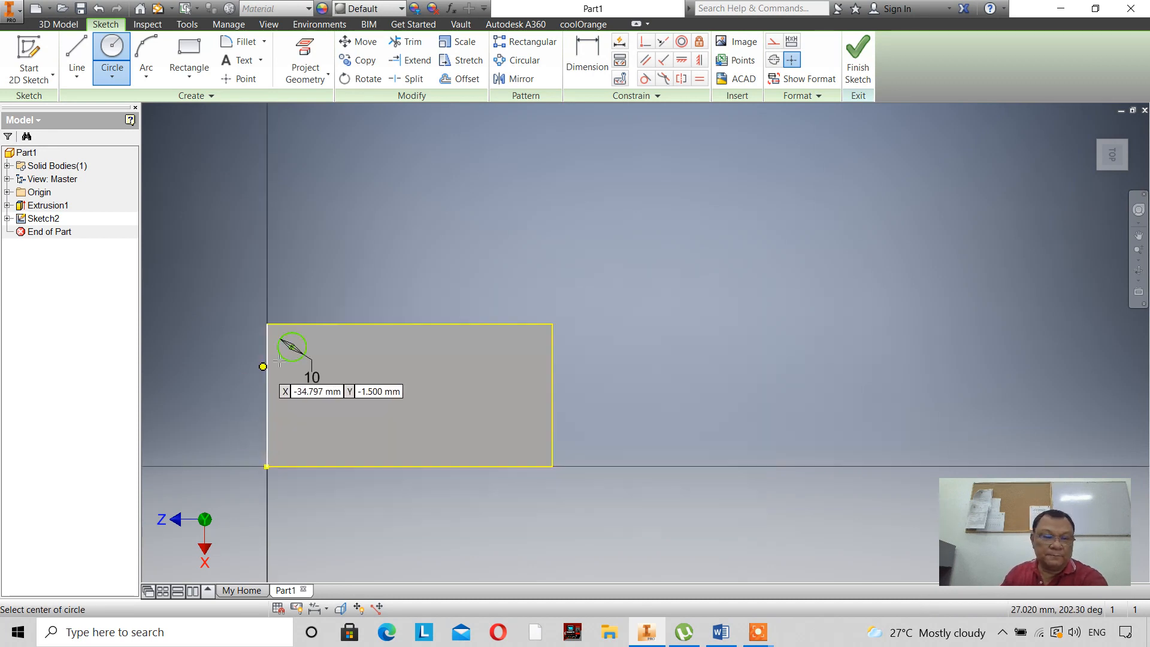
scroll(242, 387, "down", 6)
key("d")
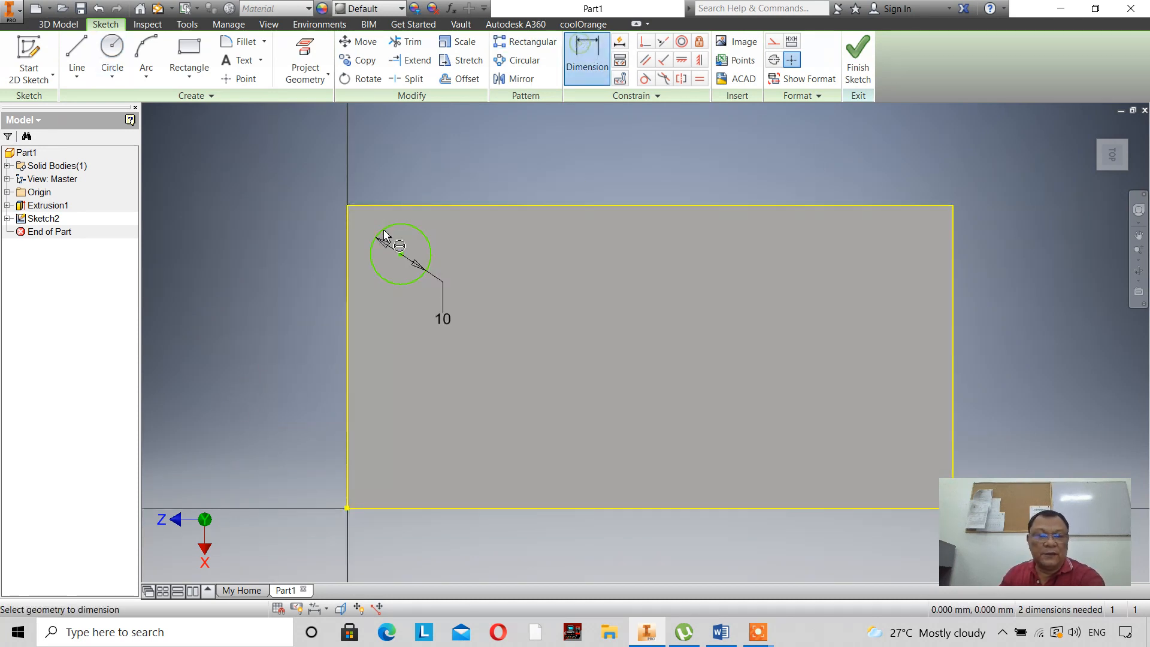
left_click(396, 283)
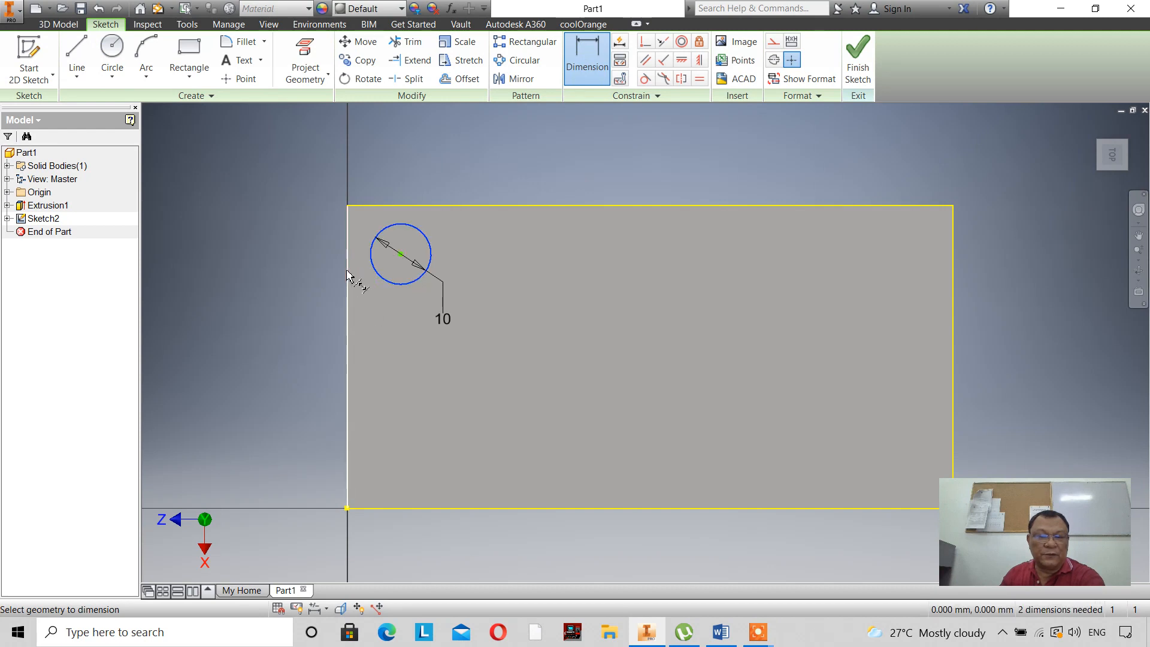
left_click(348, 277)
left_click(308, 175)
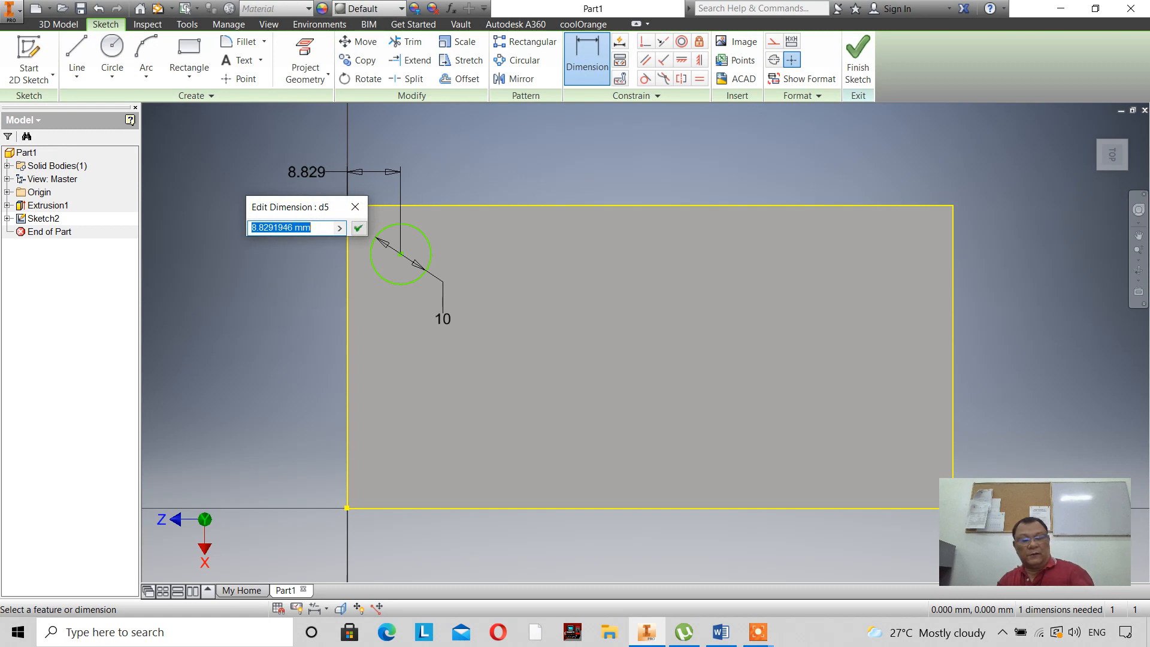
type("10")
key("Return")
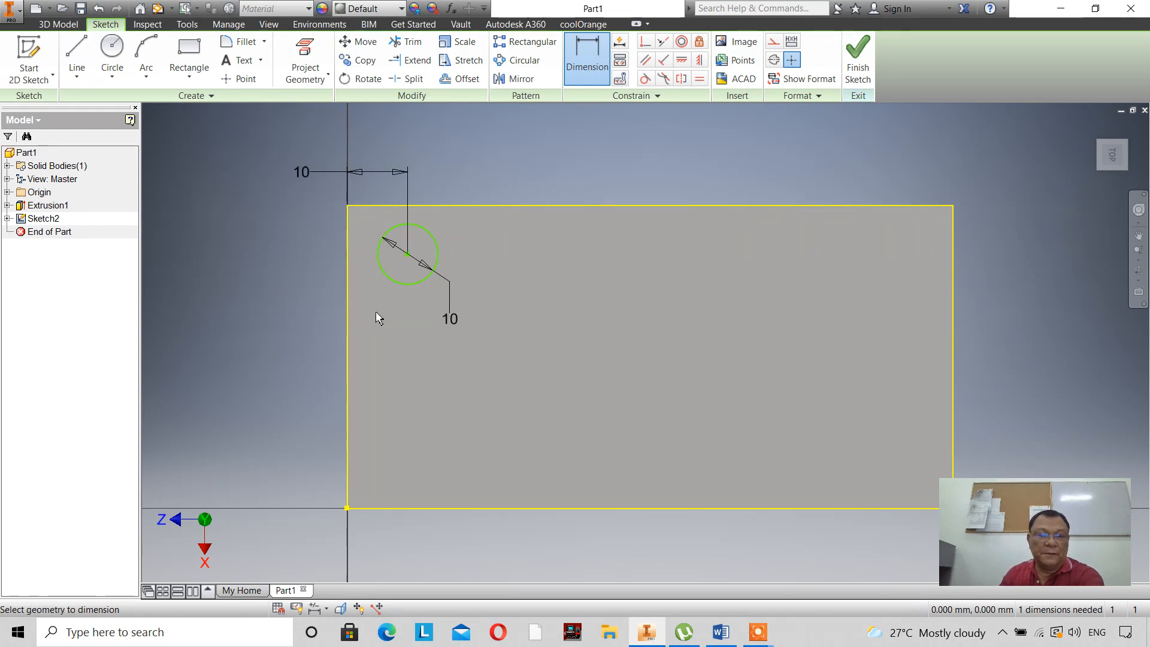
- Dimension the circle's centre 10 mm from the plate's upper long edge and finish the sketch
left_click(404, 292)
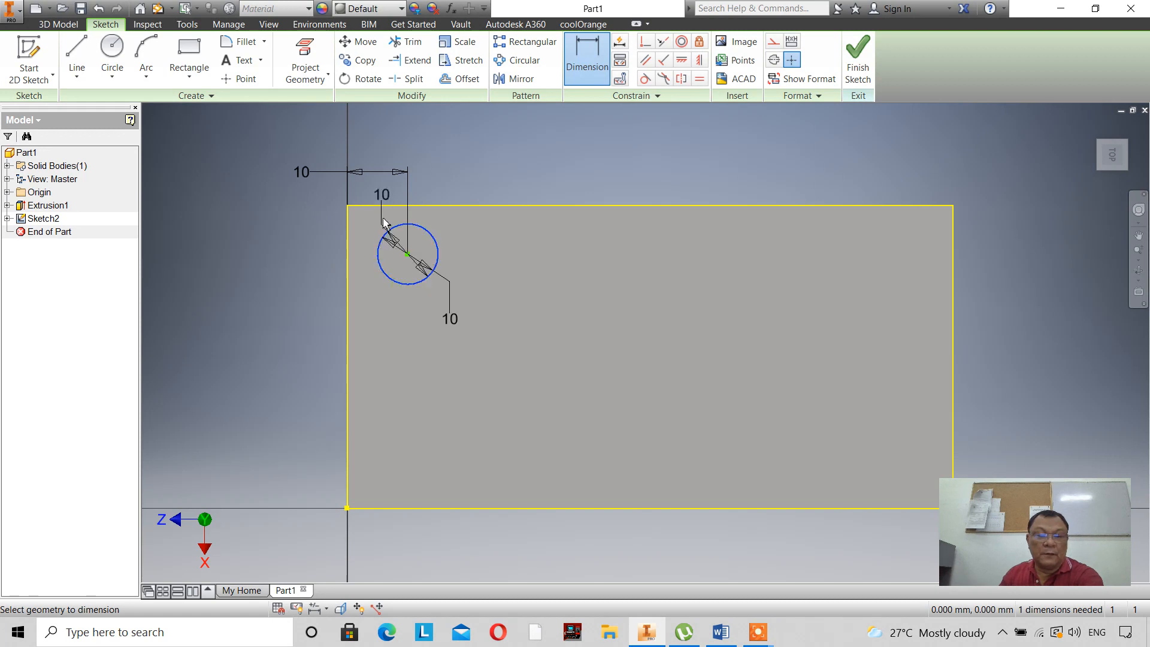
left_click(345, 228)
left_click(279, 240)
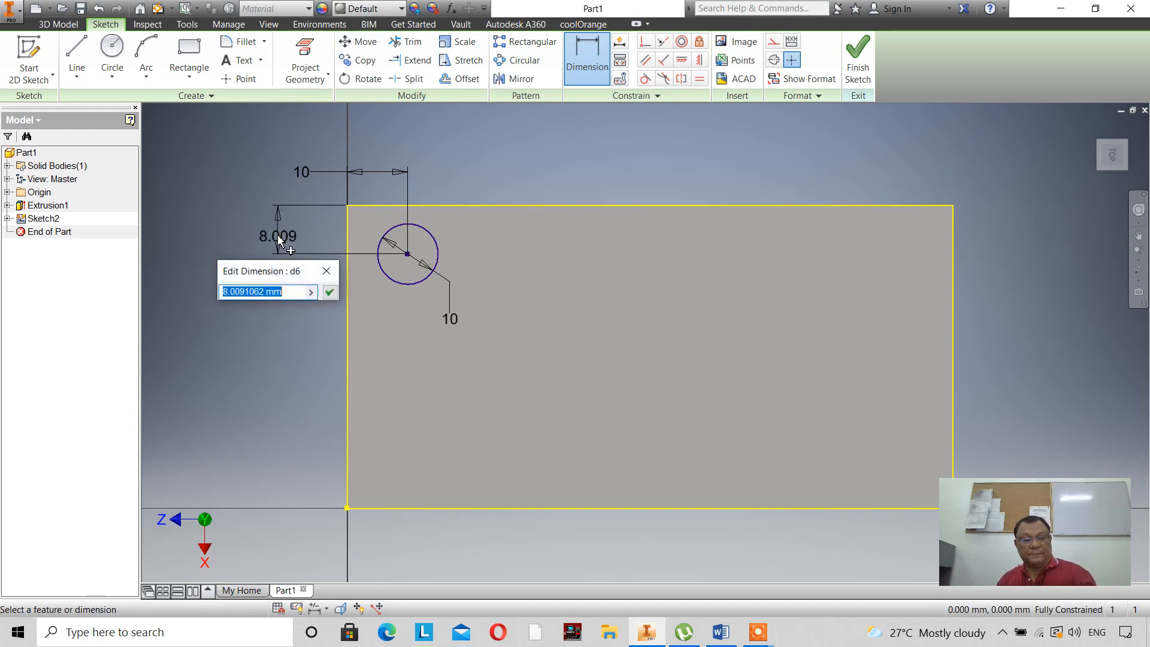
type("10")
key("Return")
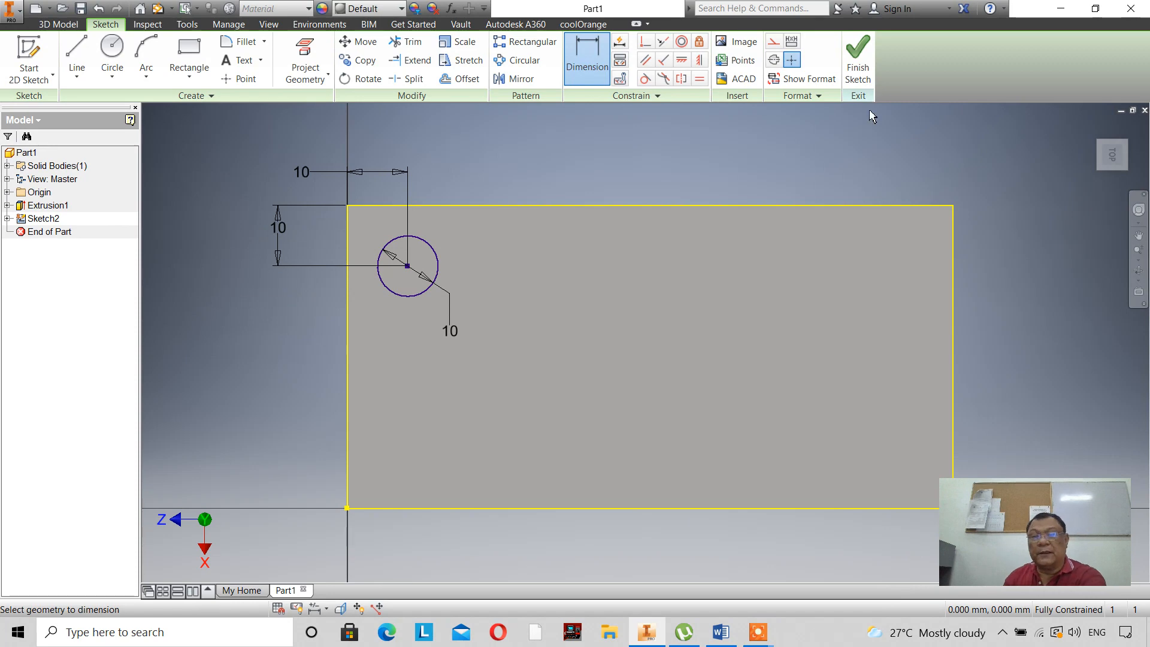
left_click(858, 60)
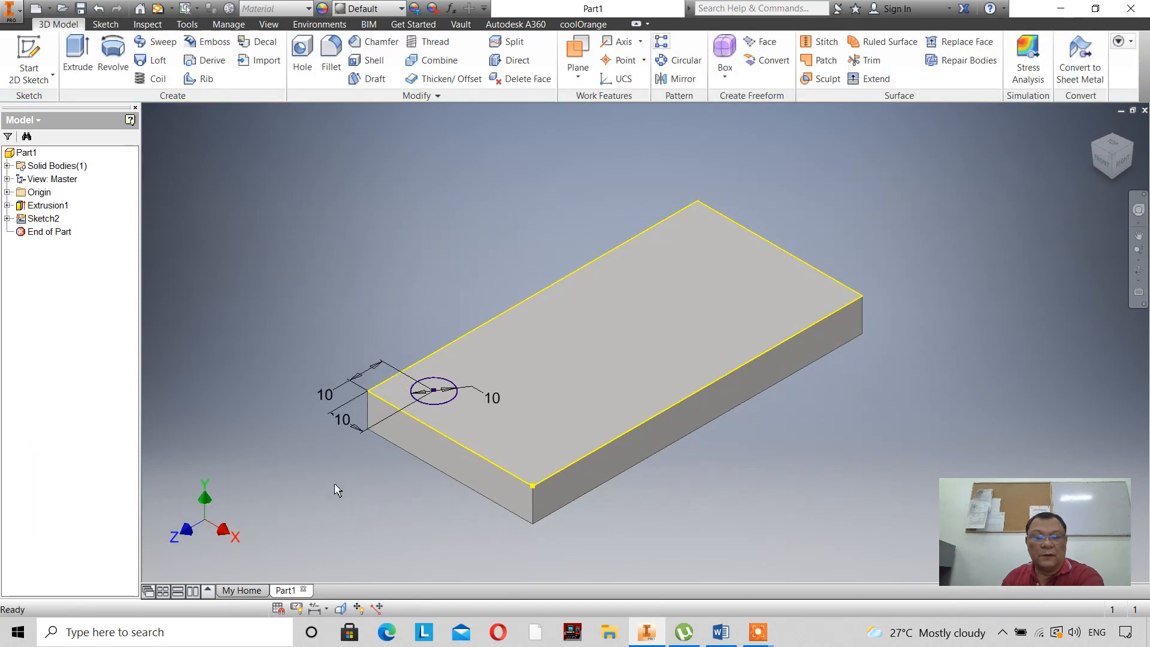
- Extrude the corner circle as a cut through the whole plate, with the extents set to All
scroll(426, 468, "down", 3)
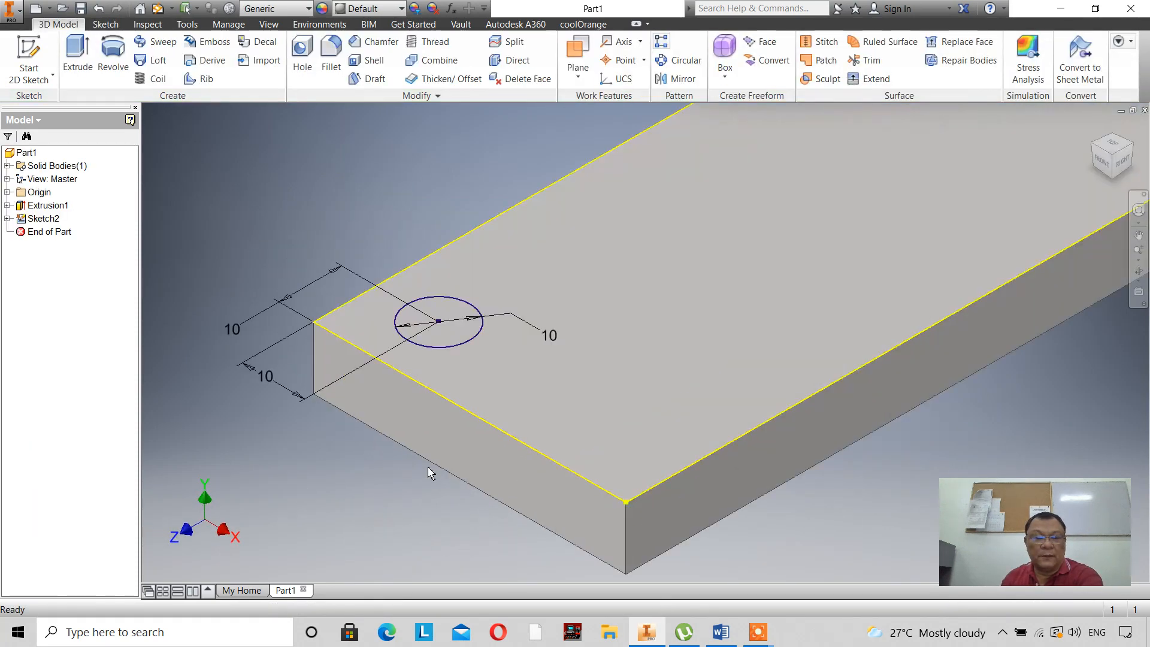
scroll(427, 468, "up", 3)
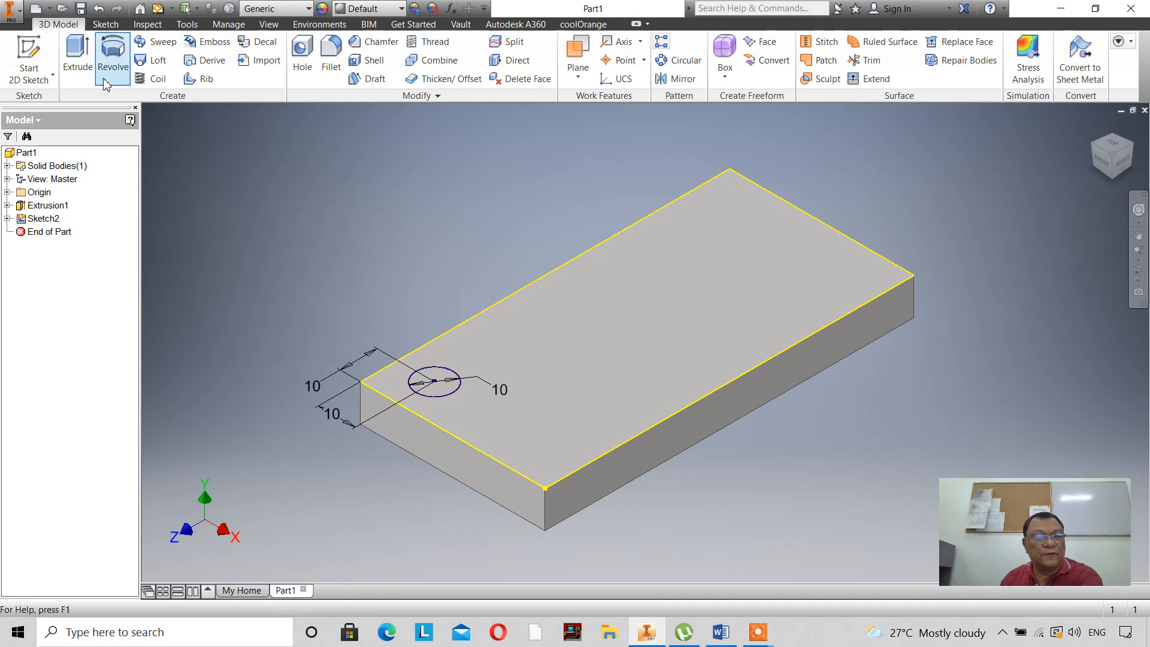
left_click(76, 58)
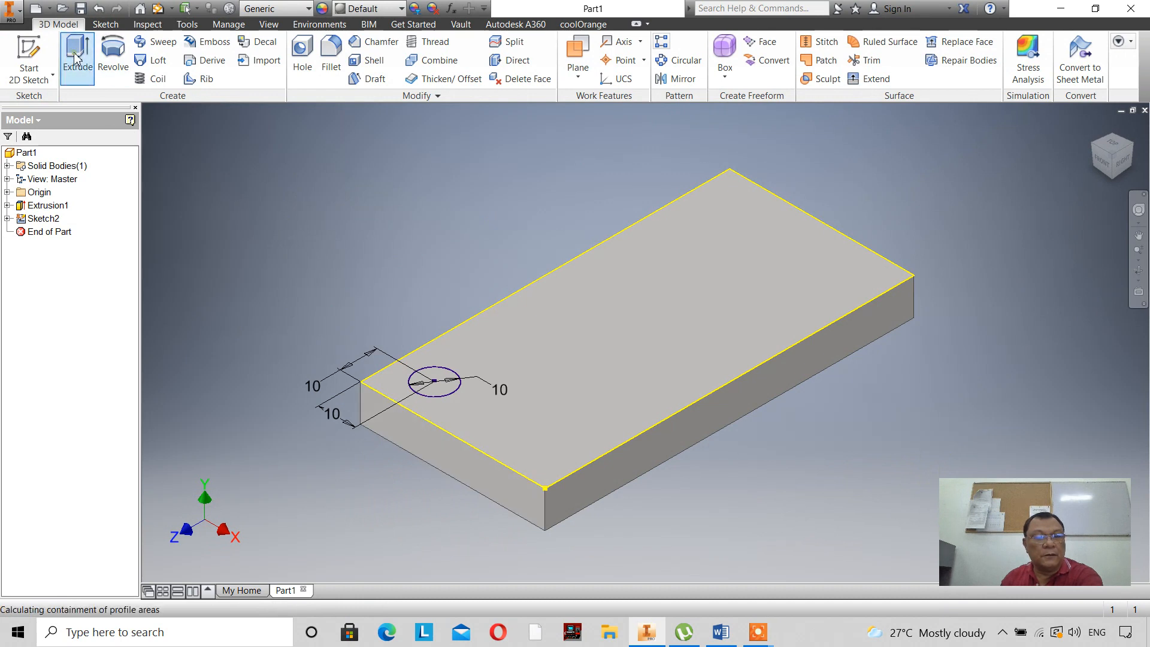
left_click(435, 386)
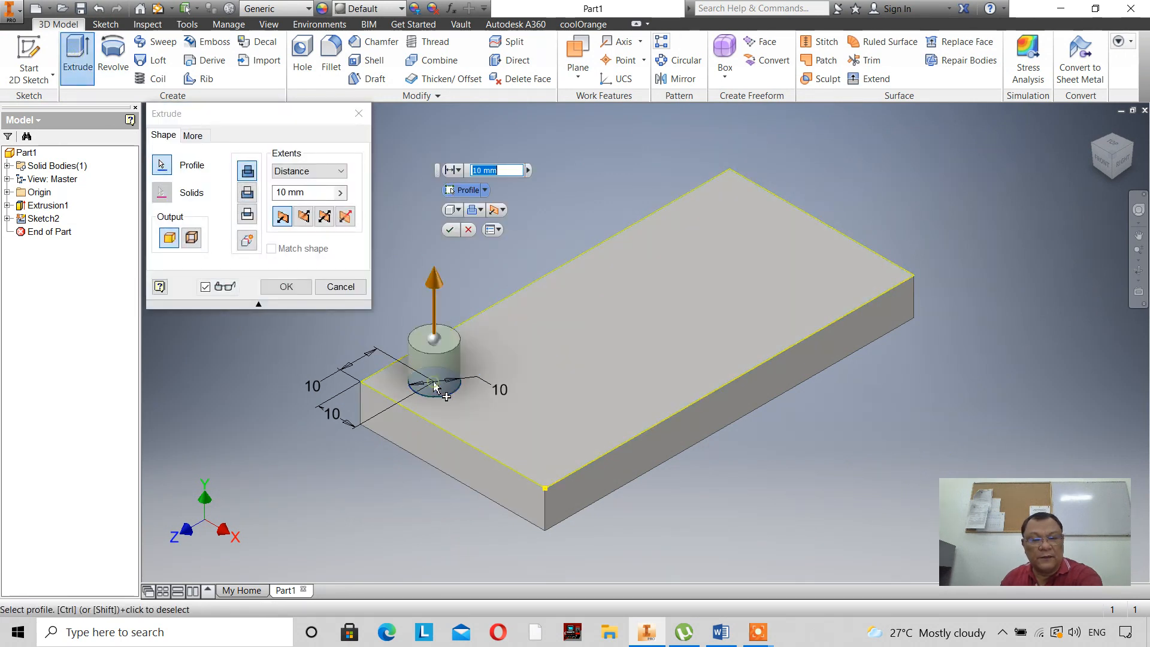
left_click(248, 193)
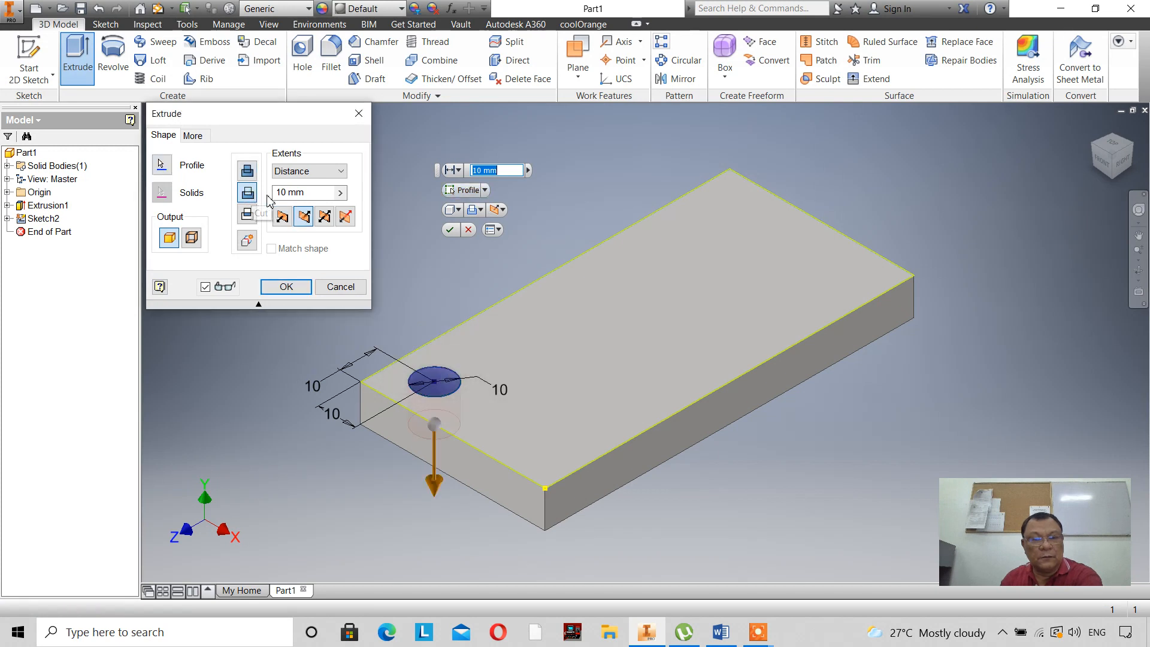
left_click(341, 172)
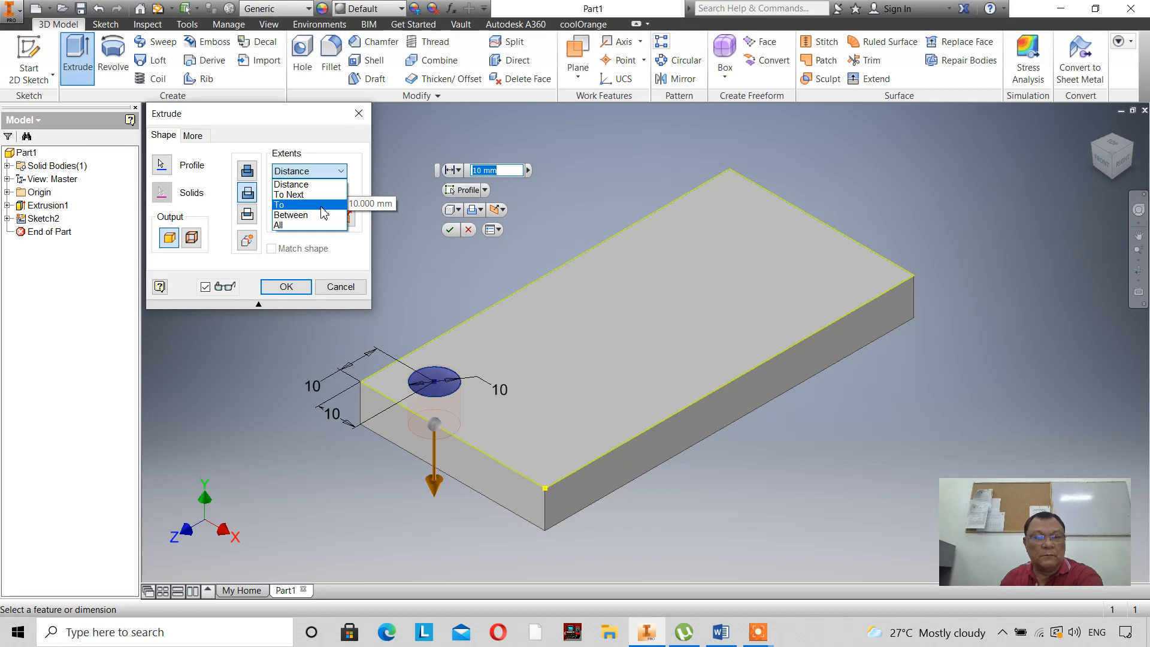
left_click(312, 225)
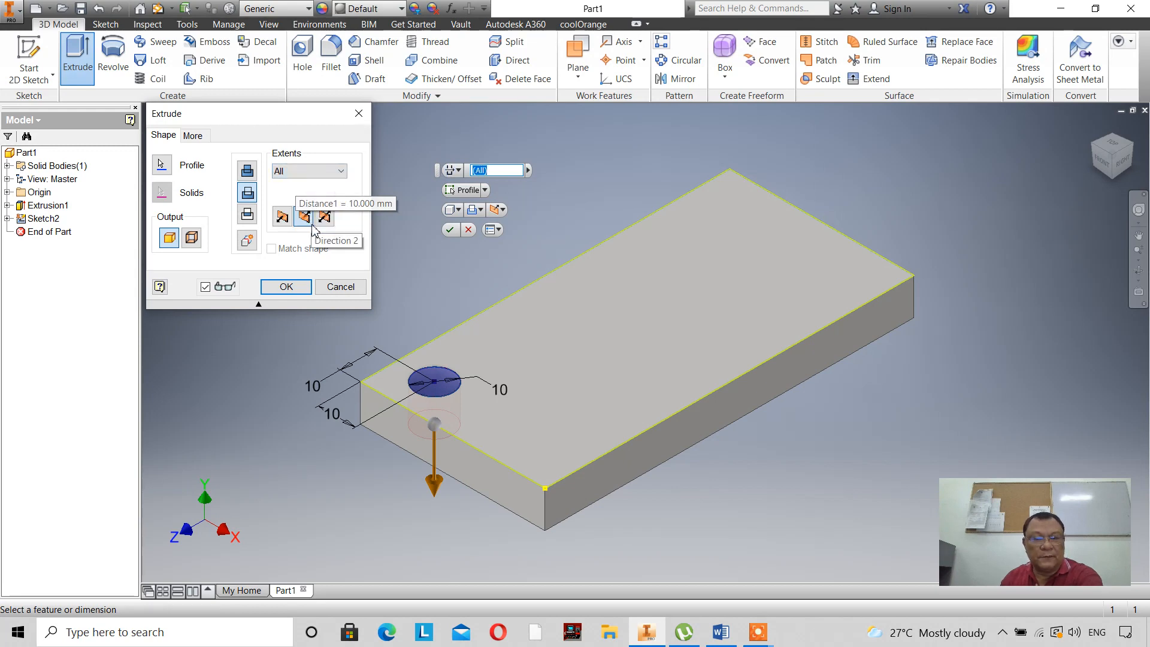
left_click(290, 288)
scroll(335, 455, "up", 3)
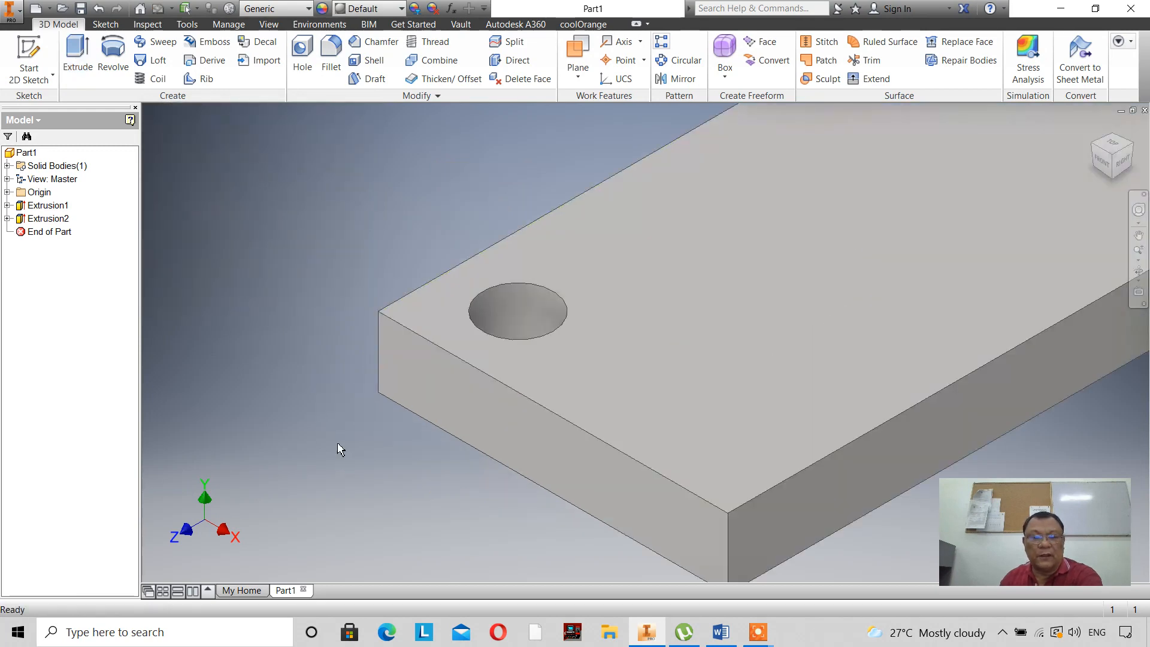
scroll(334, 413, "down", 3)
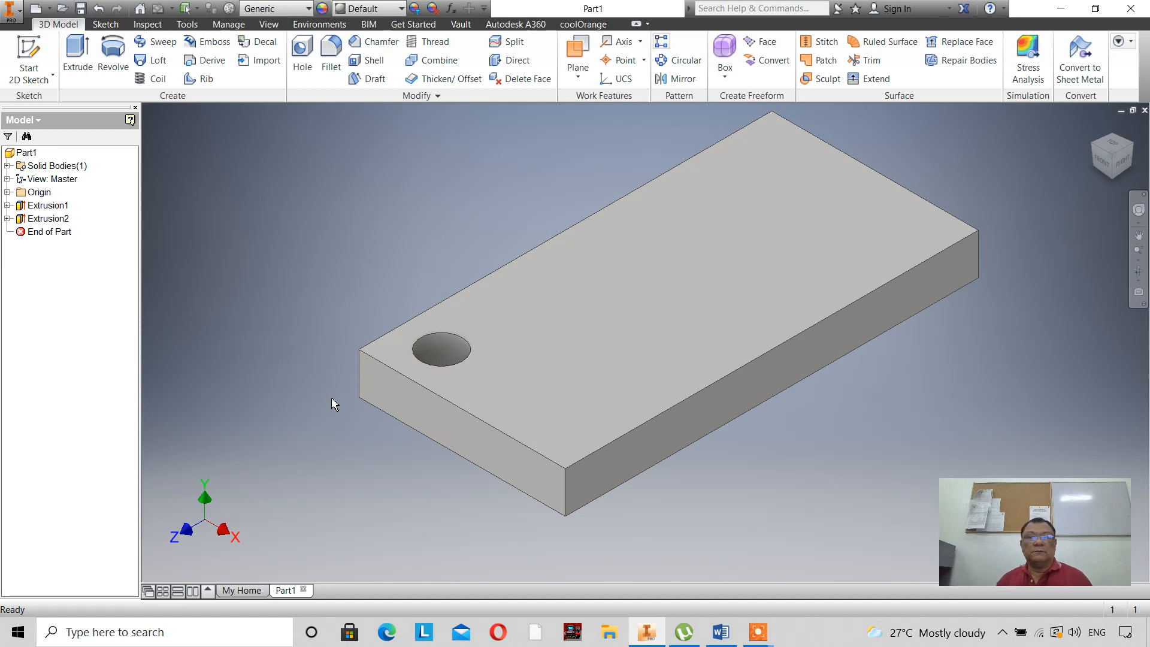
- Start a rectangular pattern of the corner hole, using the plate's long edge beside the hole as Direction 1
left_click(661, 48)
left_click_drag(336, 80, 312, 82)
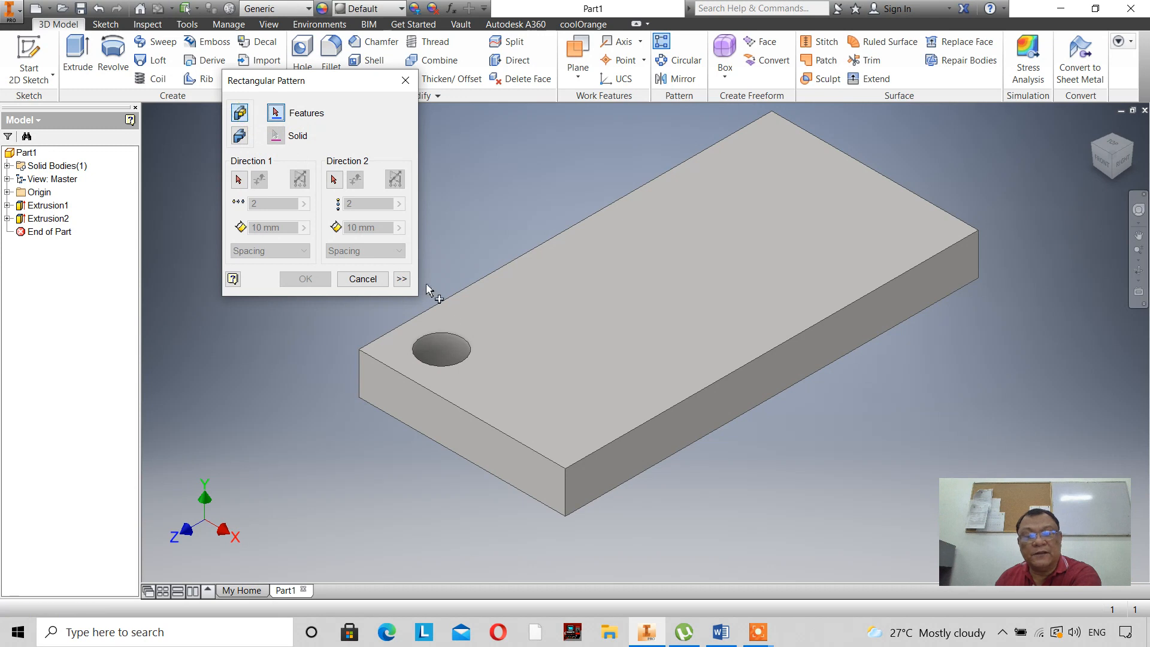
left_click(444, 345)
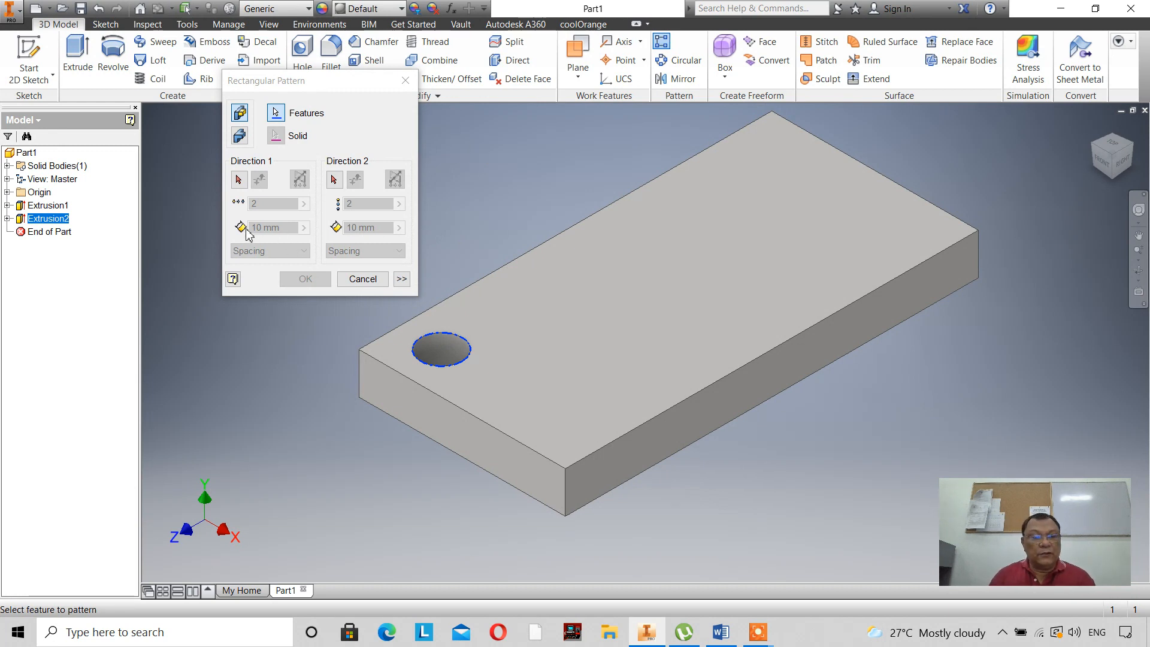
left_click(239, 181)
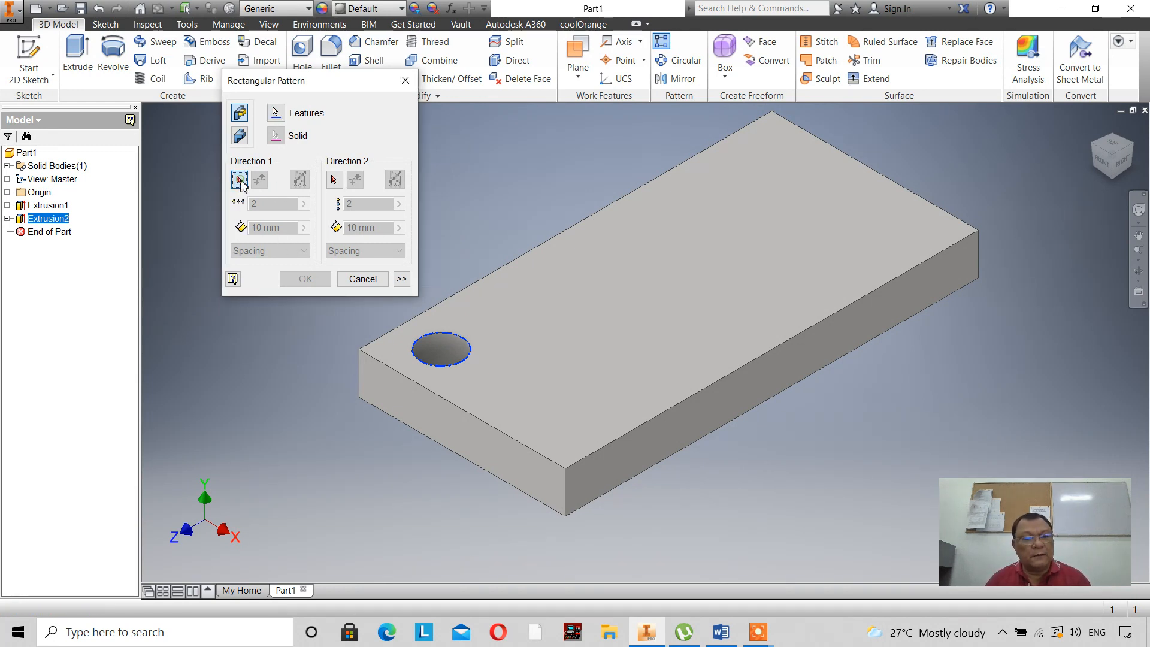
left_click(487, 282)
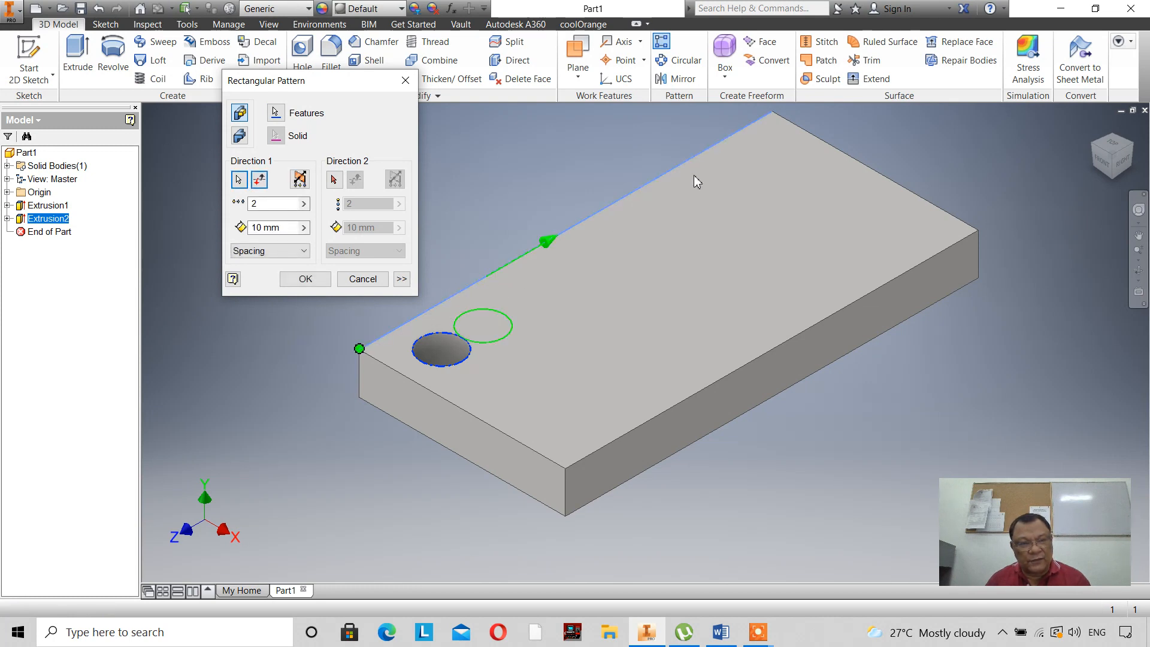
- Try the flipped direction and the midplane option for Direction 1 of the hole pattern, switching each back
left_click(260, 180)
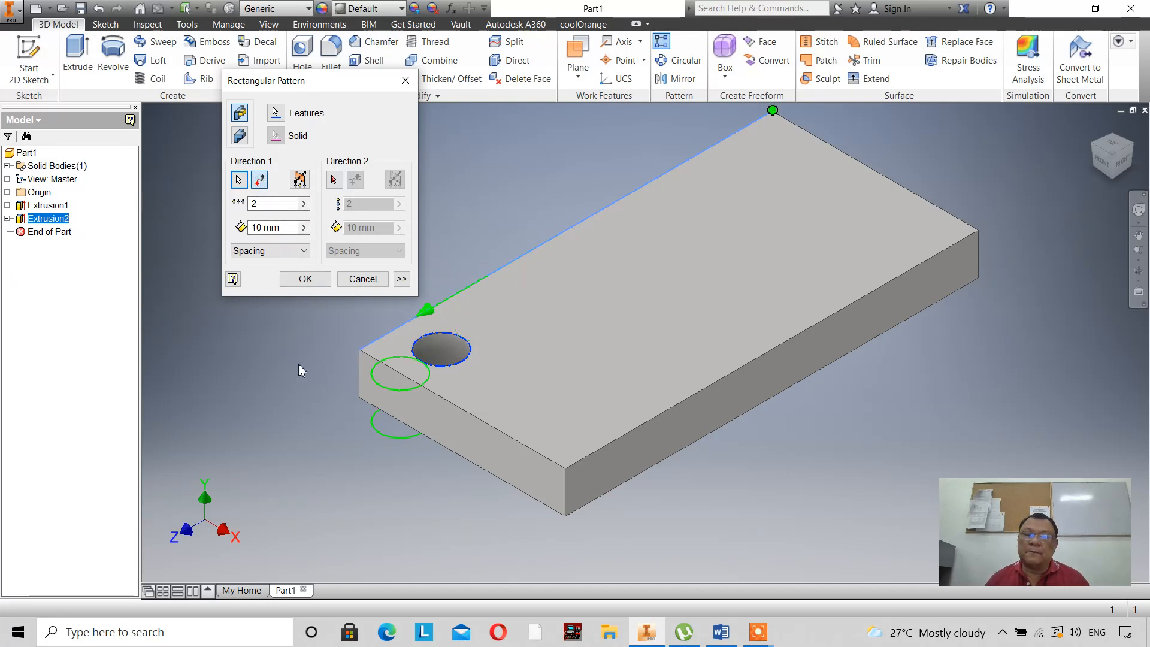
left_click(260, 181)
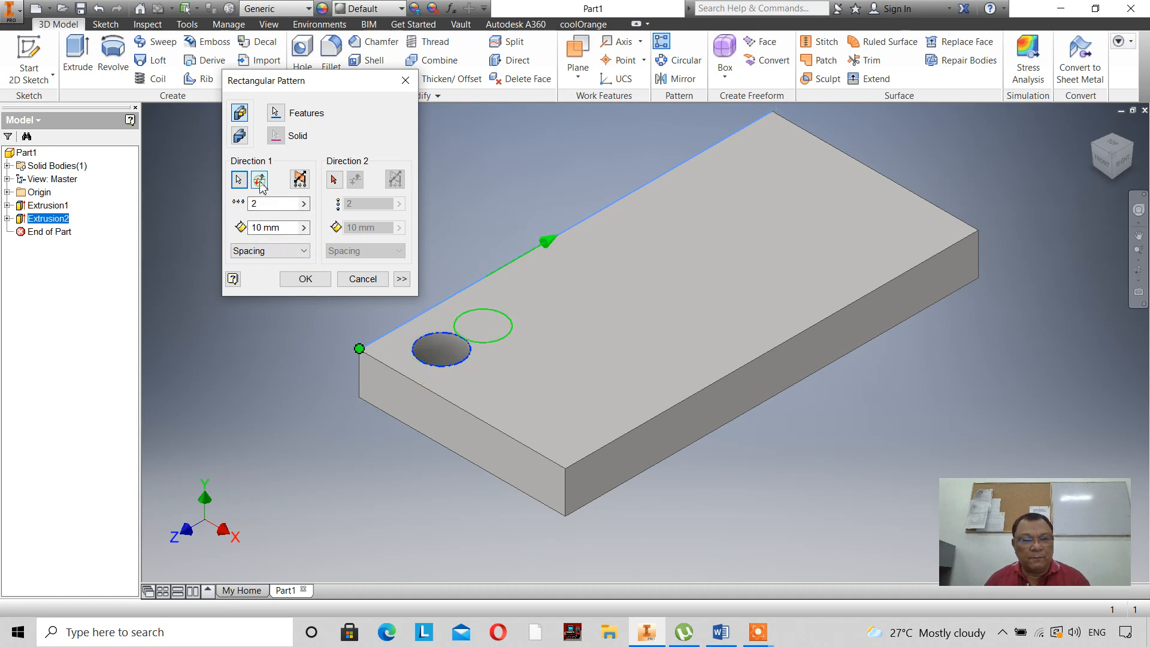
left_click(300, 179)
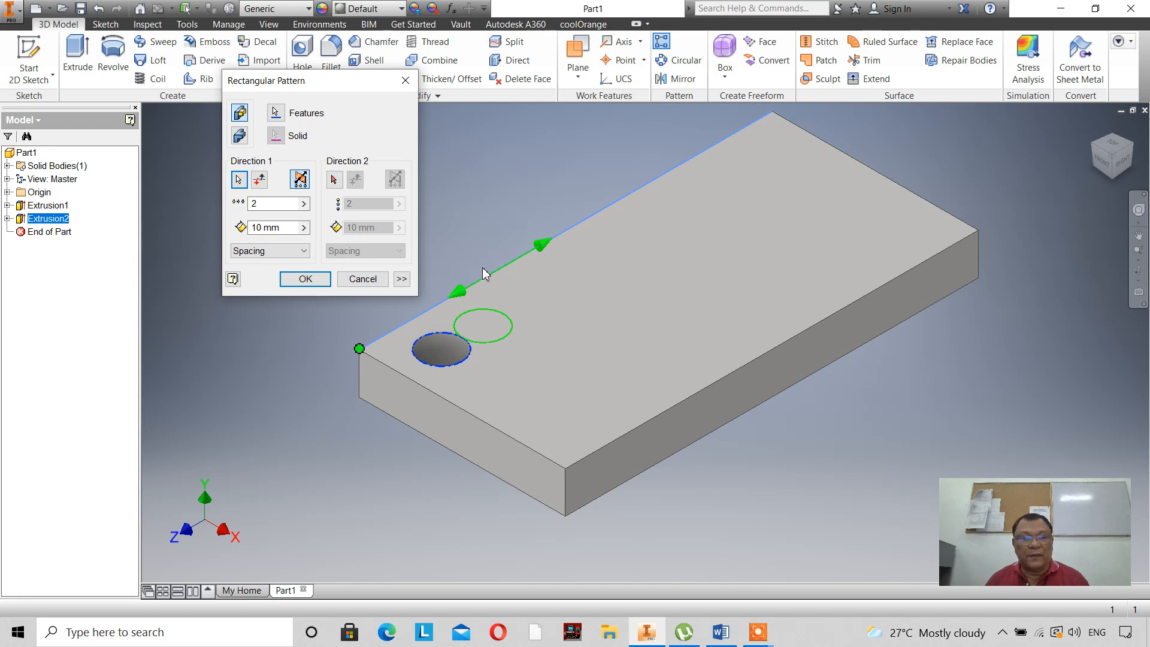
left_click(301, 182)
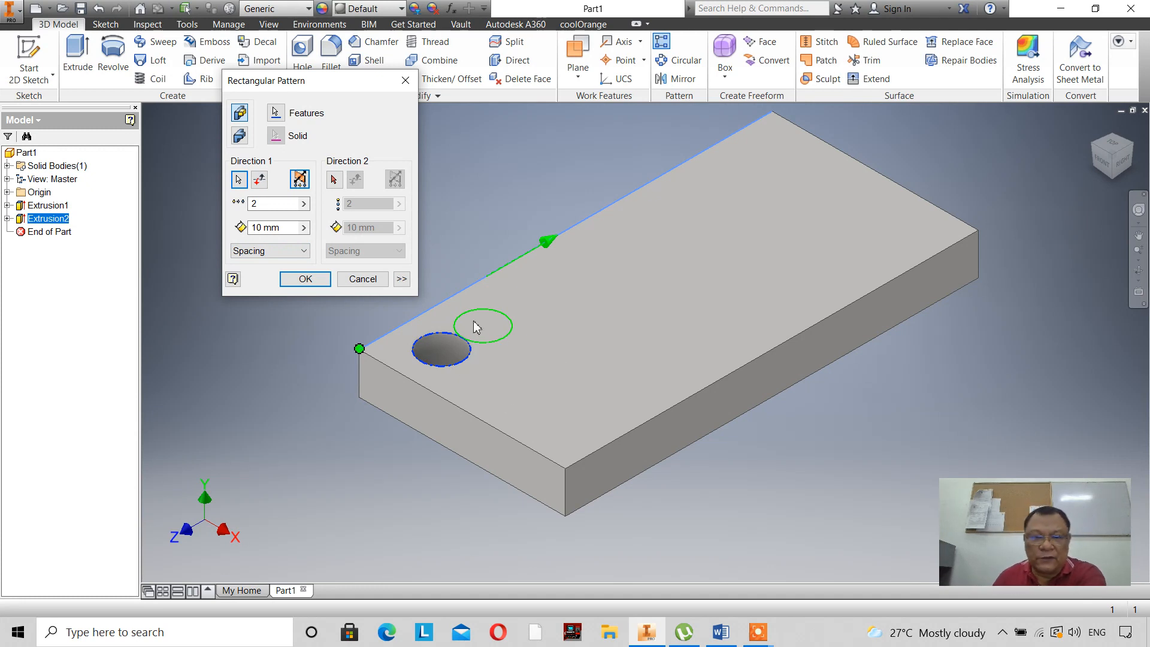
- Set Direction 1 to 5 occurrences at 20 mm spacing and create the rectangular hole pattern
left_click(279, 204)
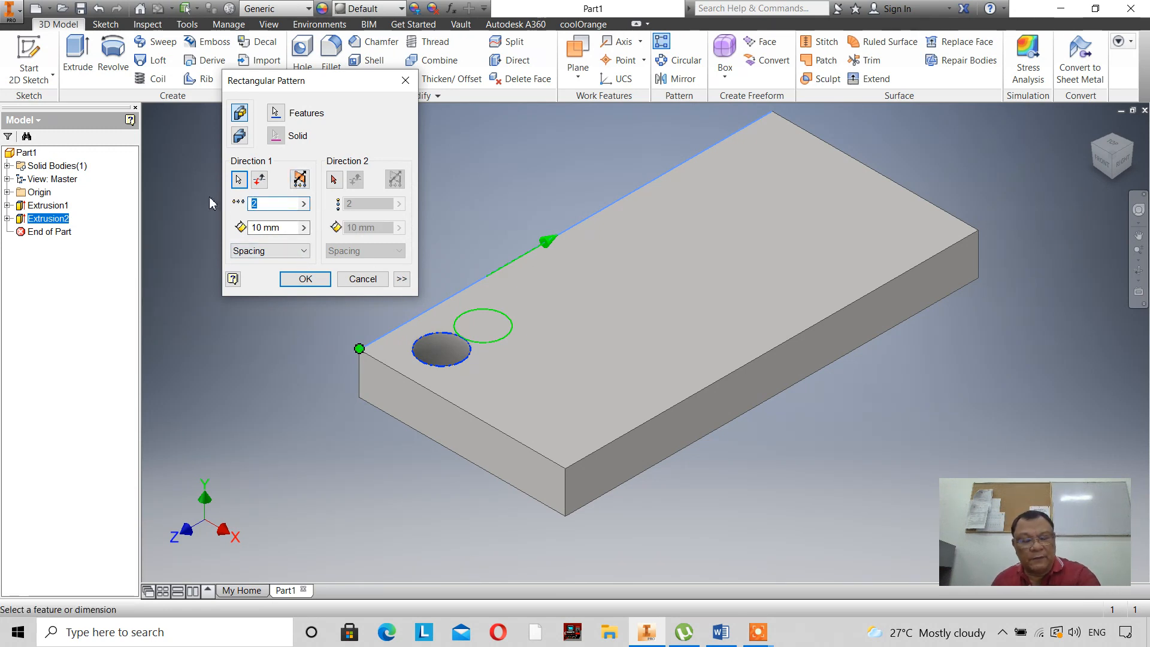
type("5")
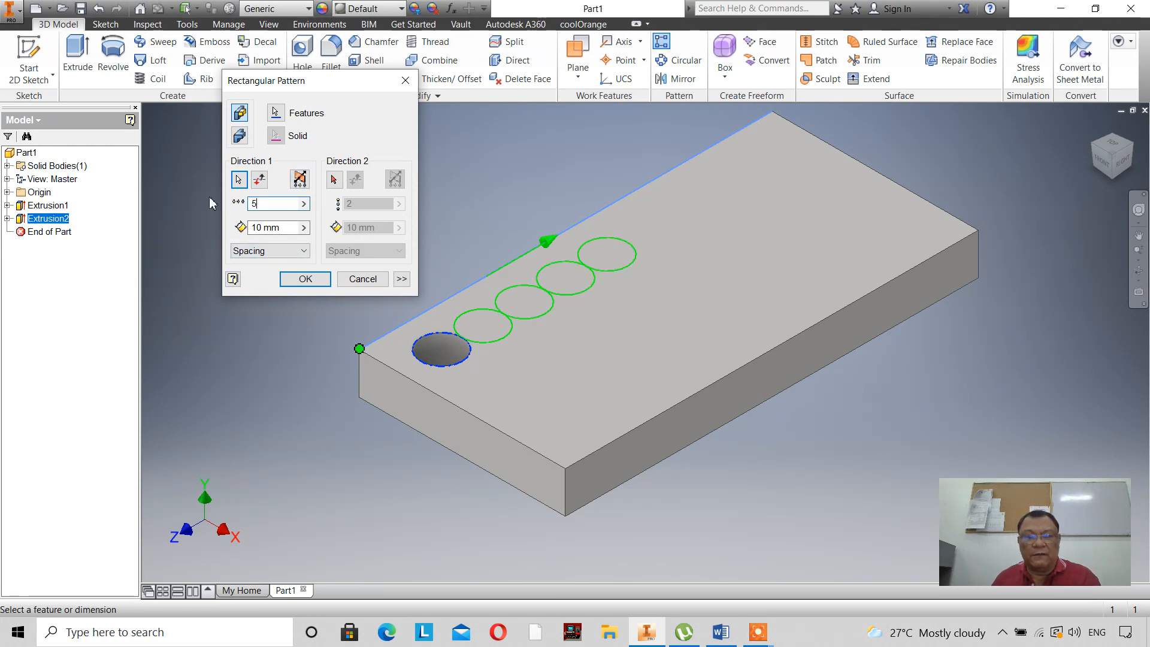
left_click(288, 227)
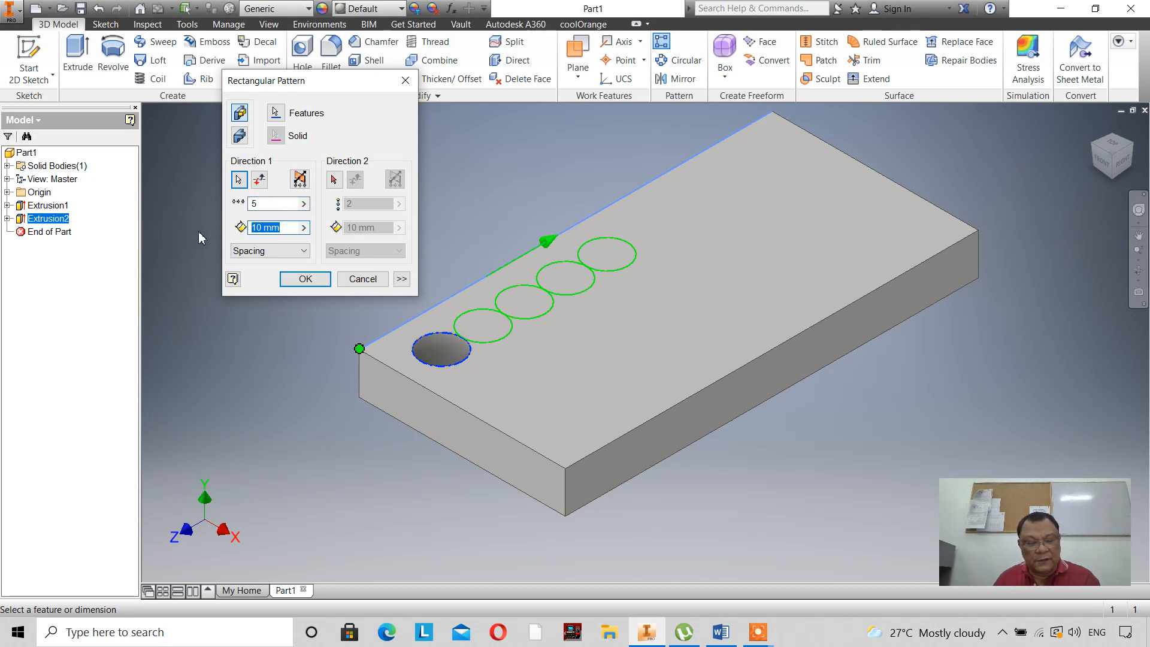
type("20")
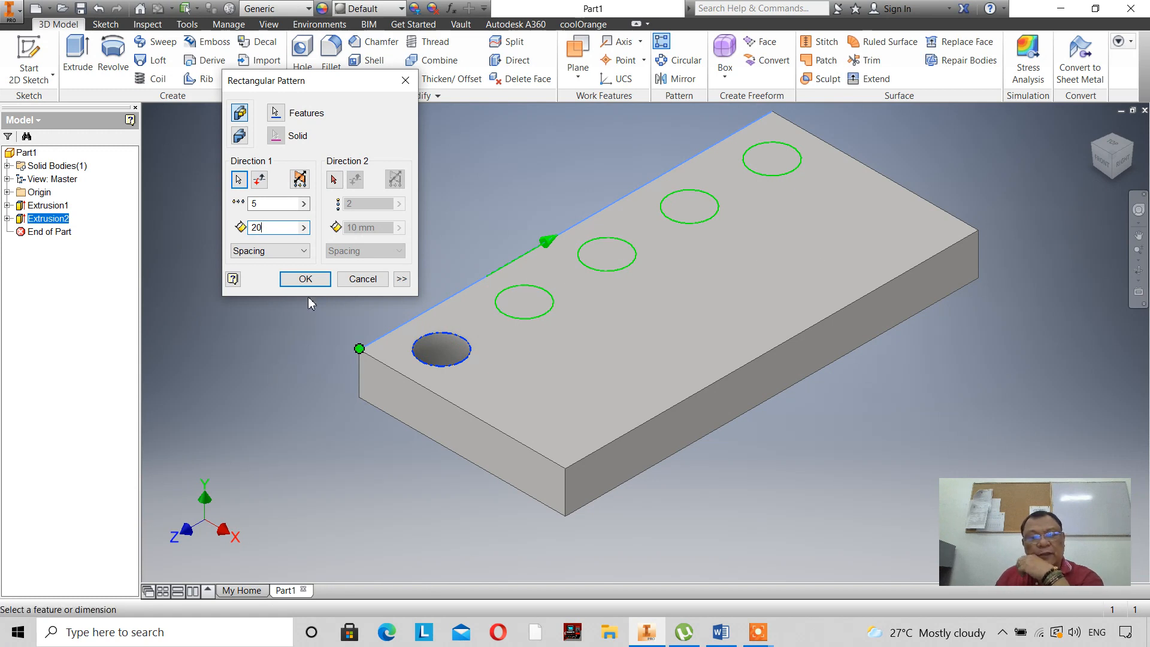
left_click(312, 281)
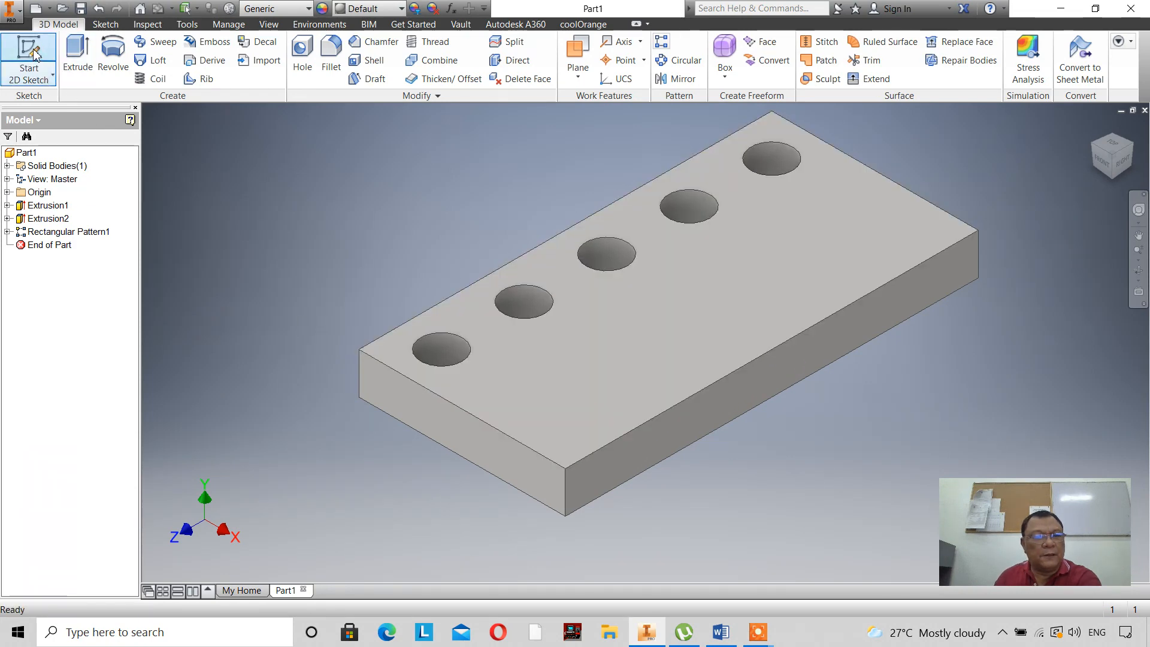
- Start a new 2D sketch on the plate's top face and project the face's outline and holes into it
left_click(28, 69)
left_click(595, 339)
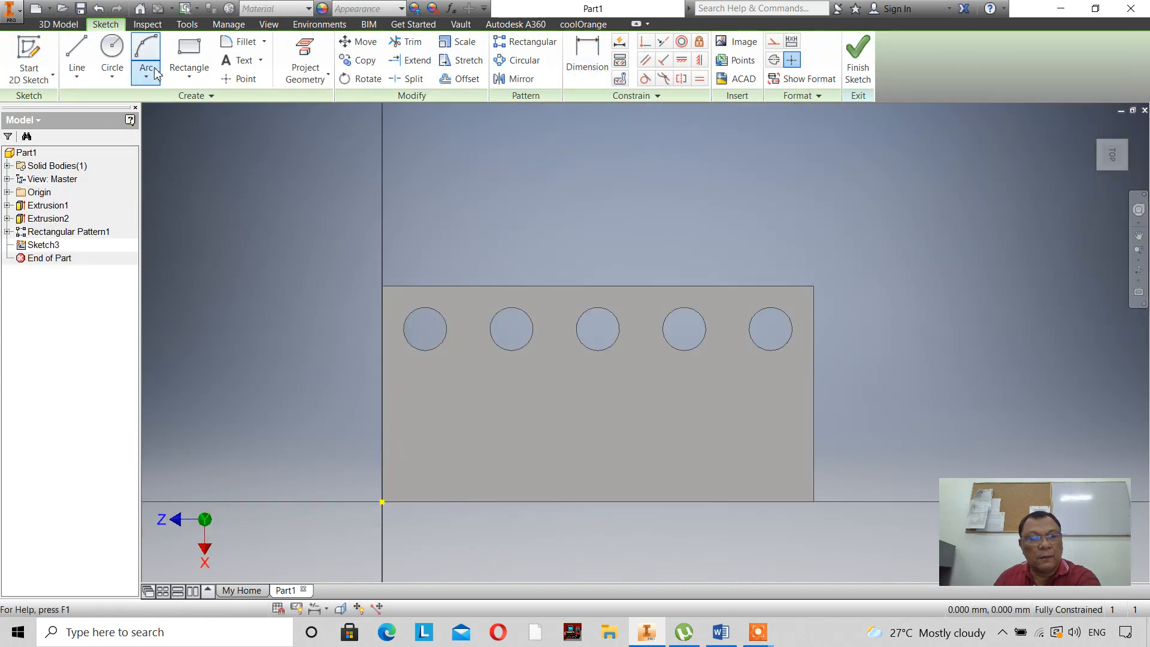
left_click(300, 63)
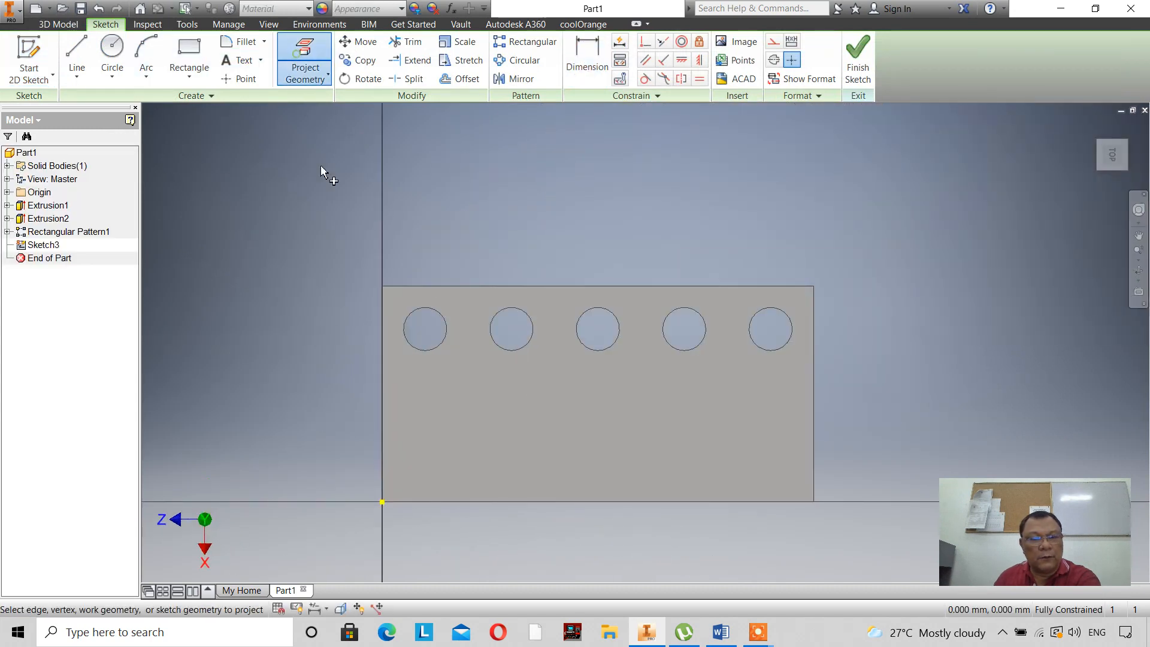
left_click(431, 392)
- Add a driven dimension between the centres of the first two holes and open it to check the spacing
left_click(580, 58)
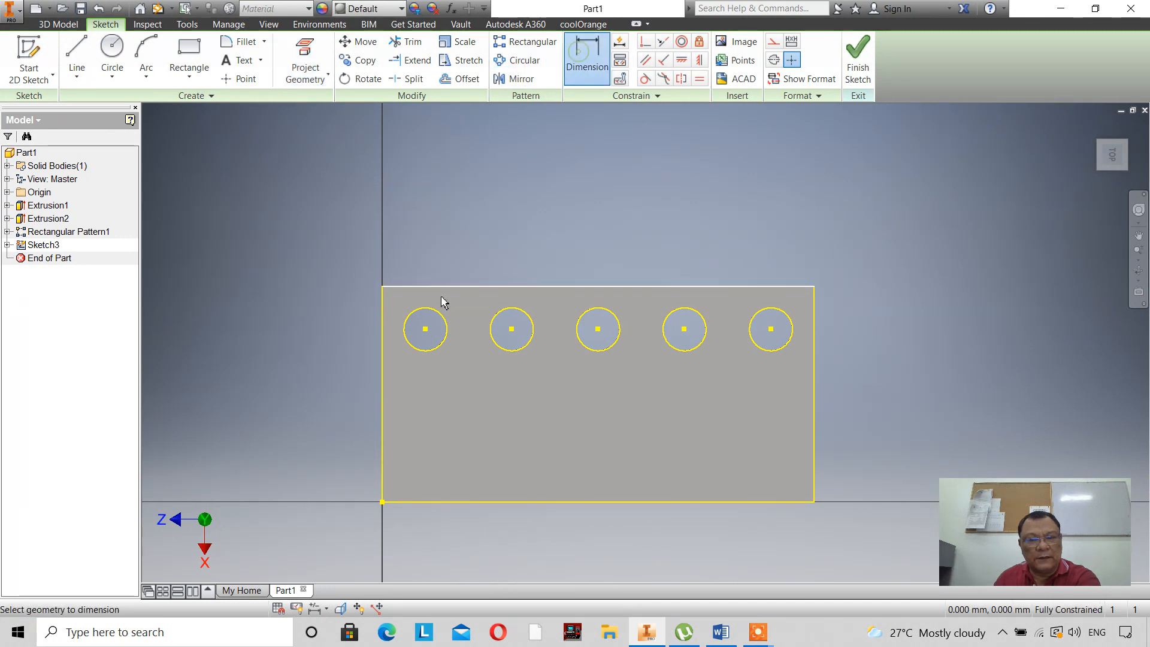
left_click(512, 328)
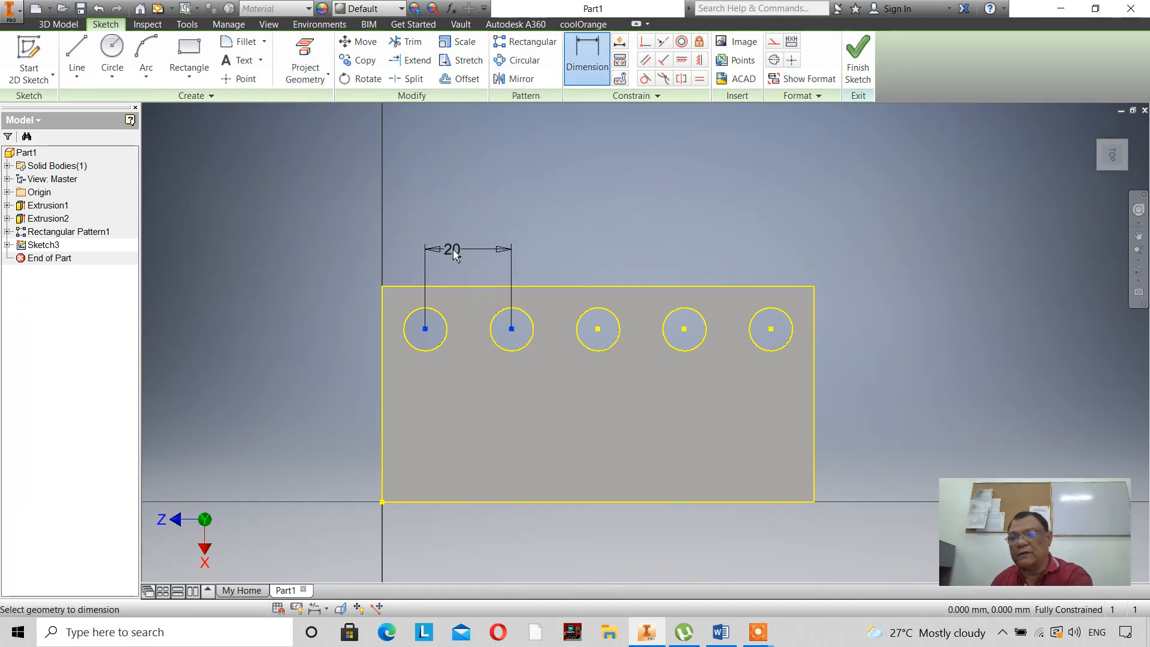
left_click(453, 254)
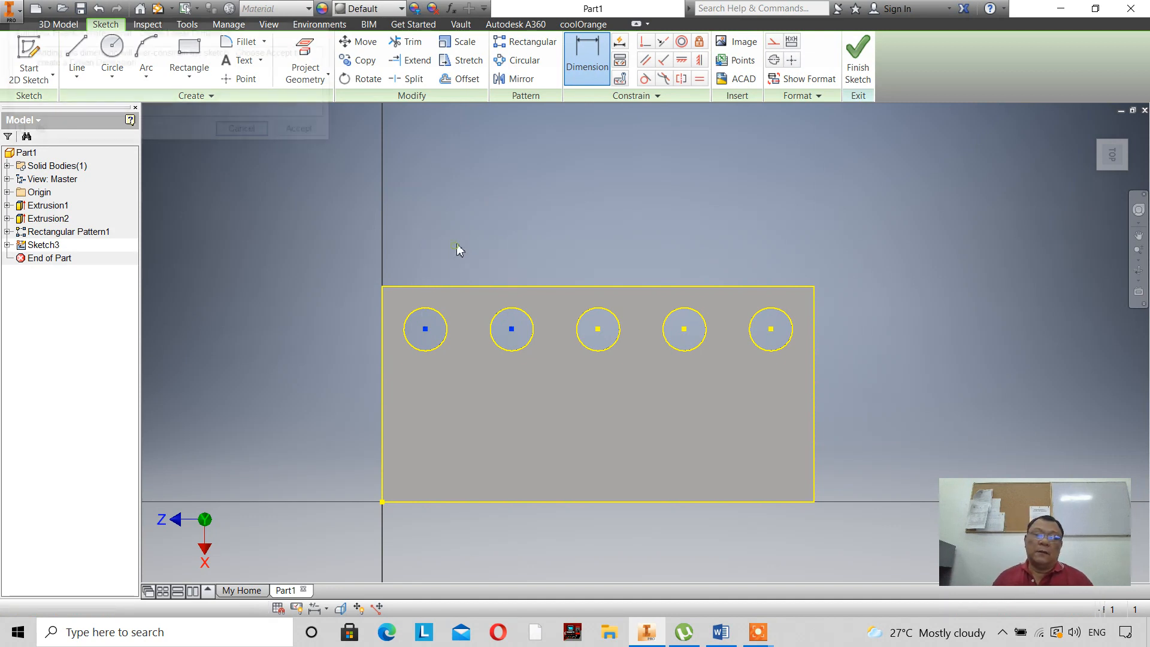
left_click(288, 131)
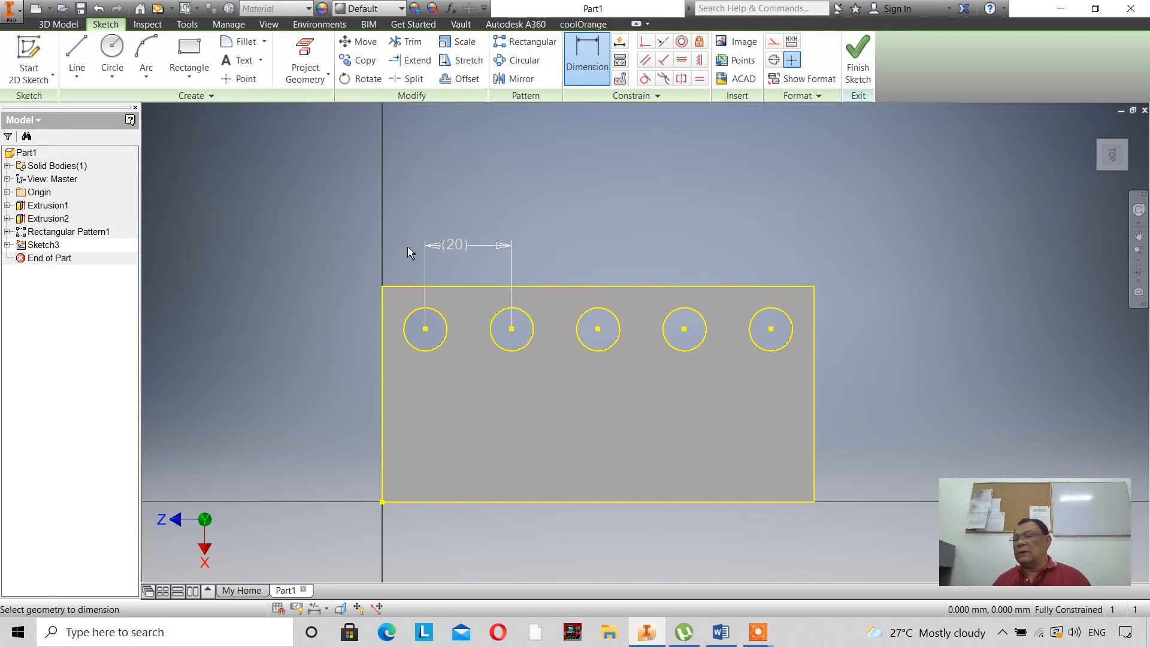
double_click(453, 248)
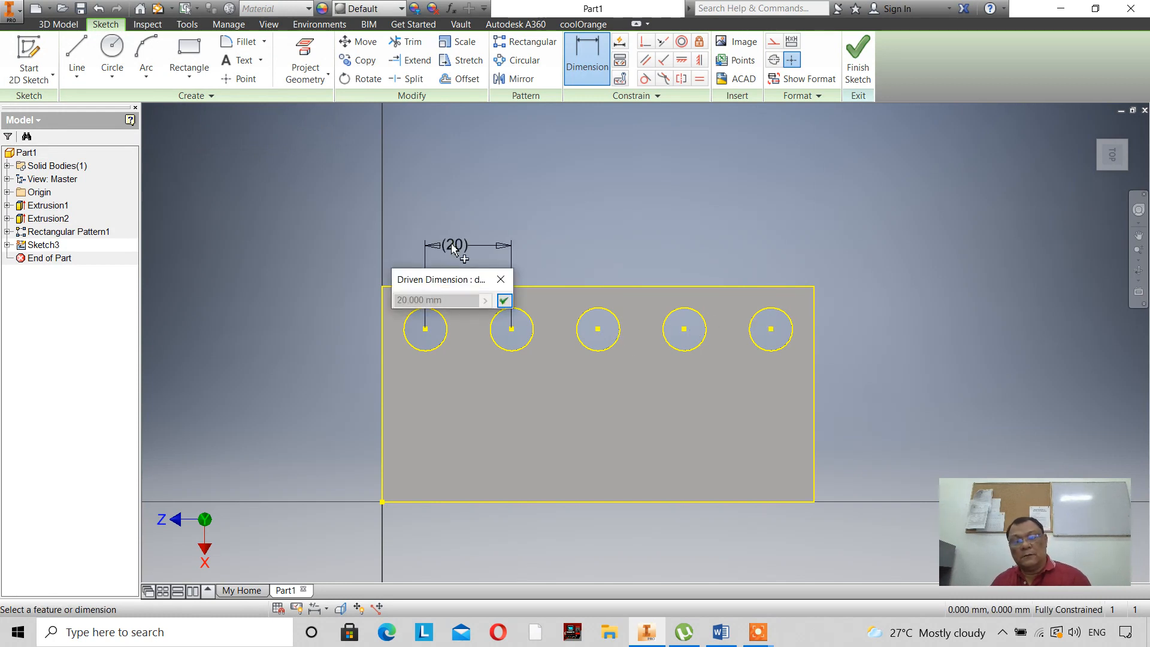
left_click(501, 280)
- End the dimension command and delete the driven dimension between the first two hole centres
right_click(546, 210)
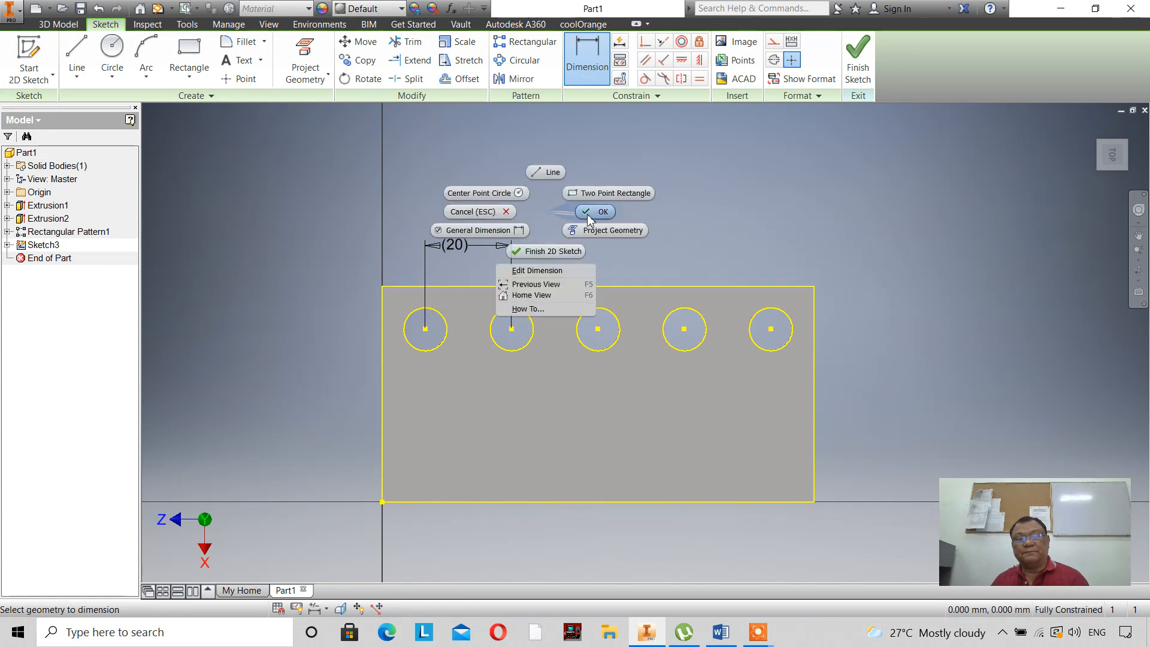
left_click(590, 213)
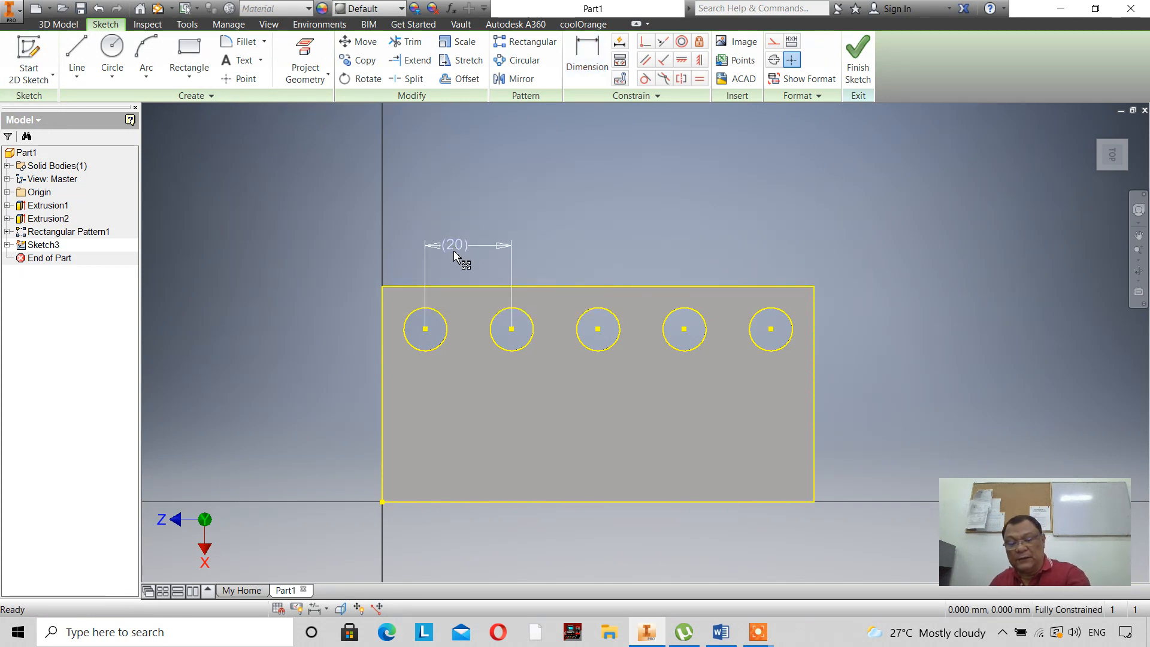
left_click(454, 255)
key("Delete")
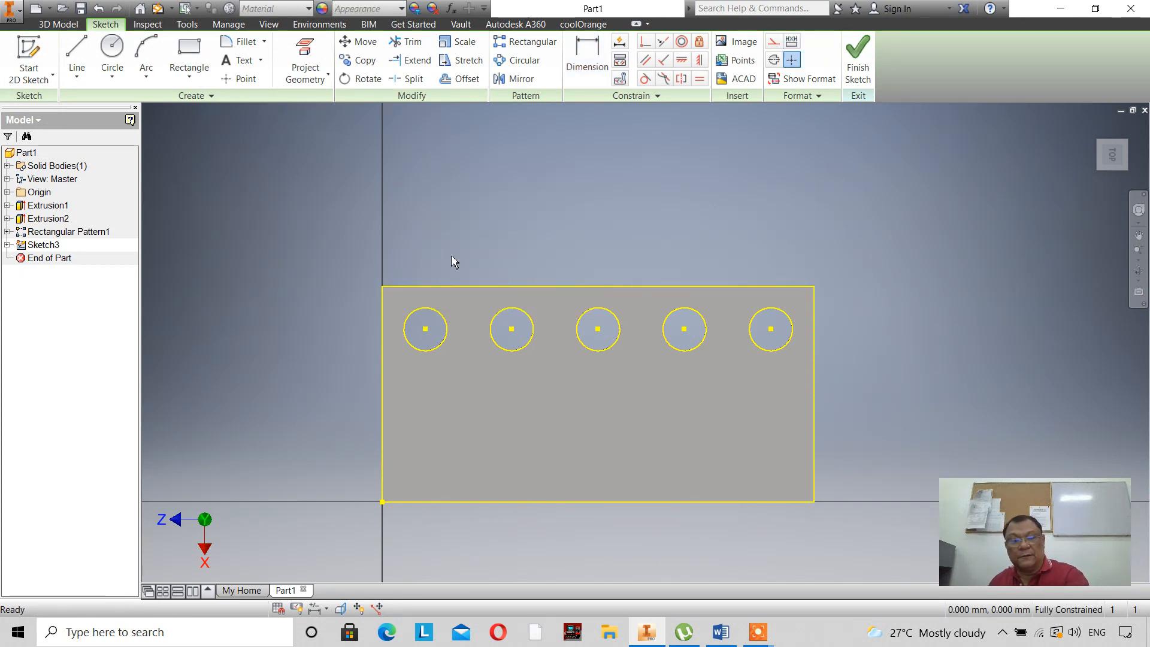
- Finish the spacing-check sketch and delete it from the part
right_click(40, 246)
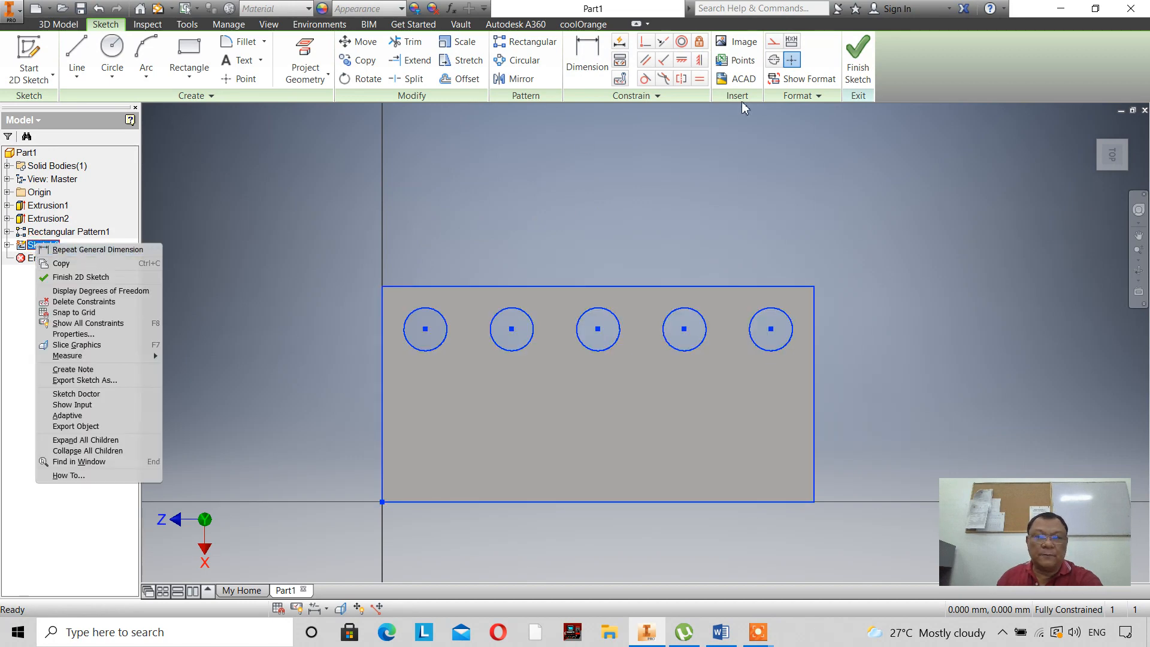
left_click(858, 75)
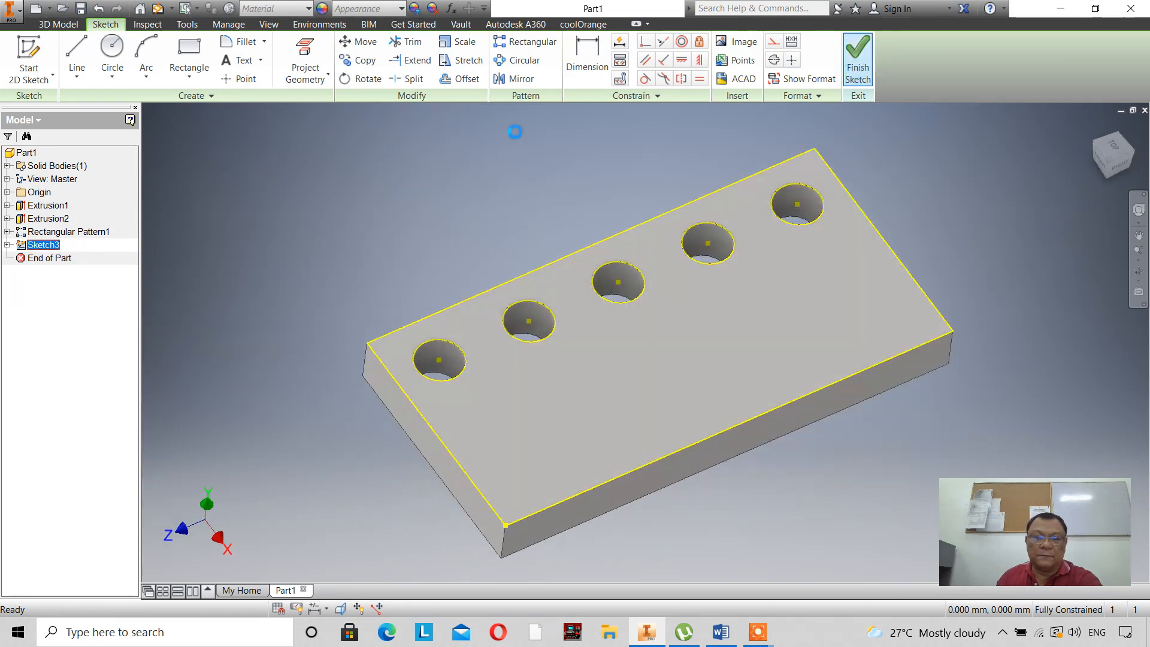
right_click(30, 248)
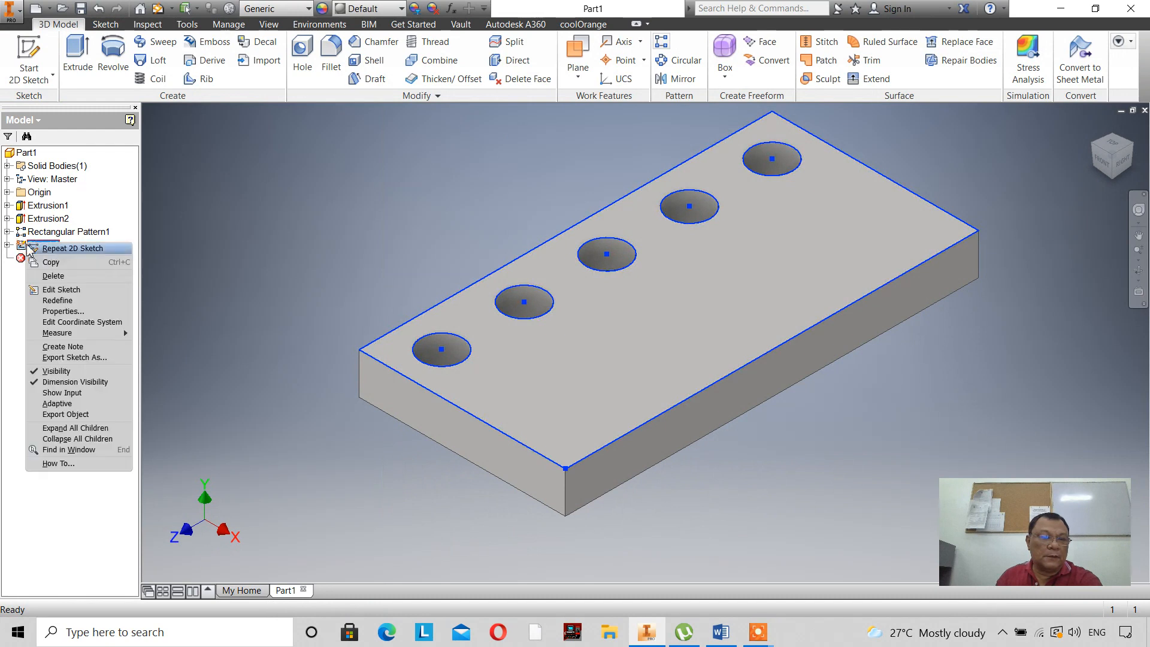
left_click(38, 277)
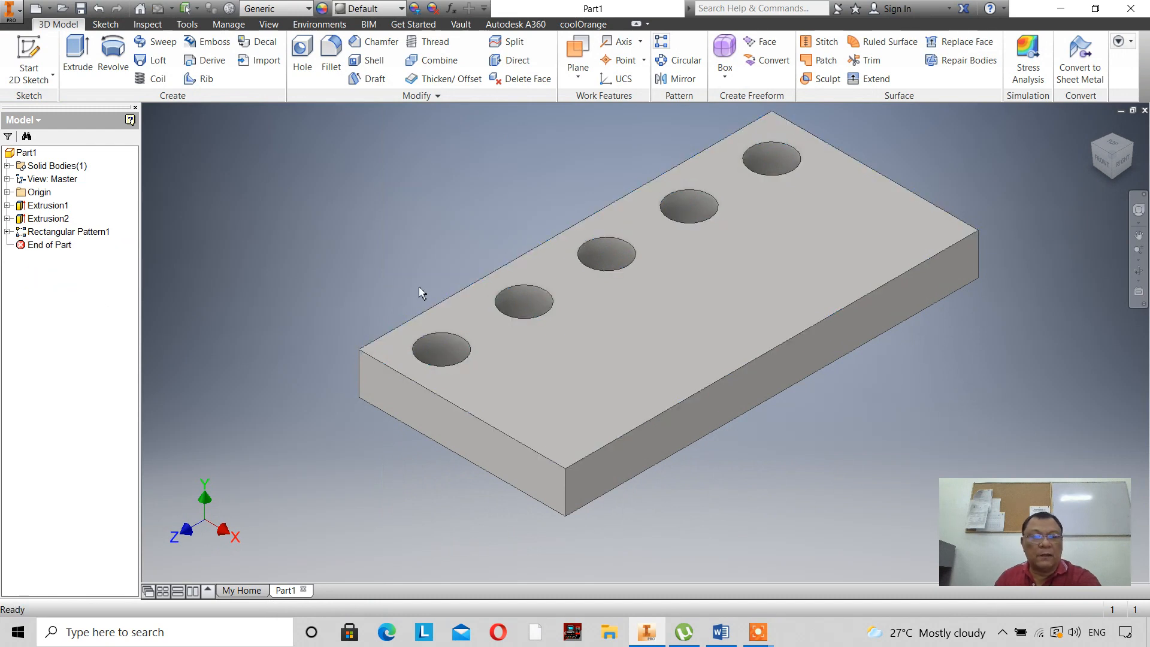
- Edit the rectangular pattern, pick the plate's short top edge as Direction 2 and flip it so the holes fall inside the plate
double_click(56, 232)
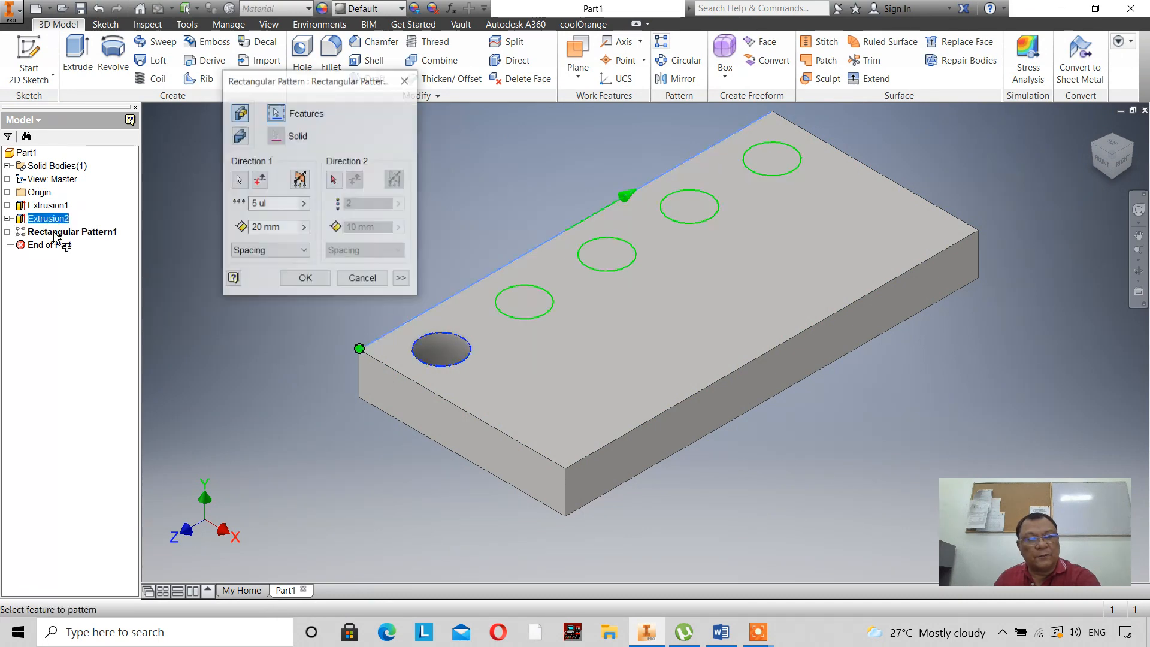
left_click_drag(299, 80, 226, 60)
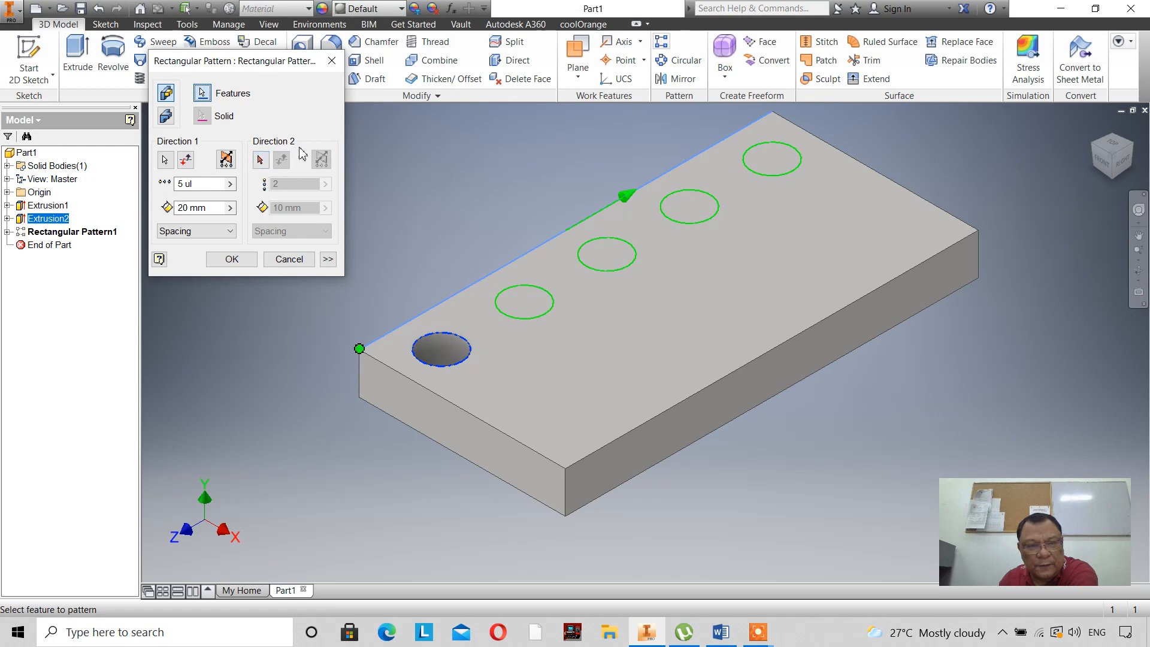
left_click(259, 160)
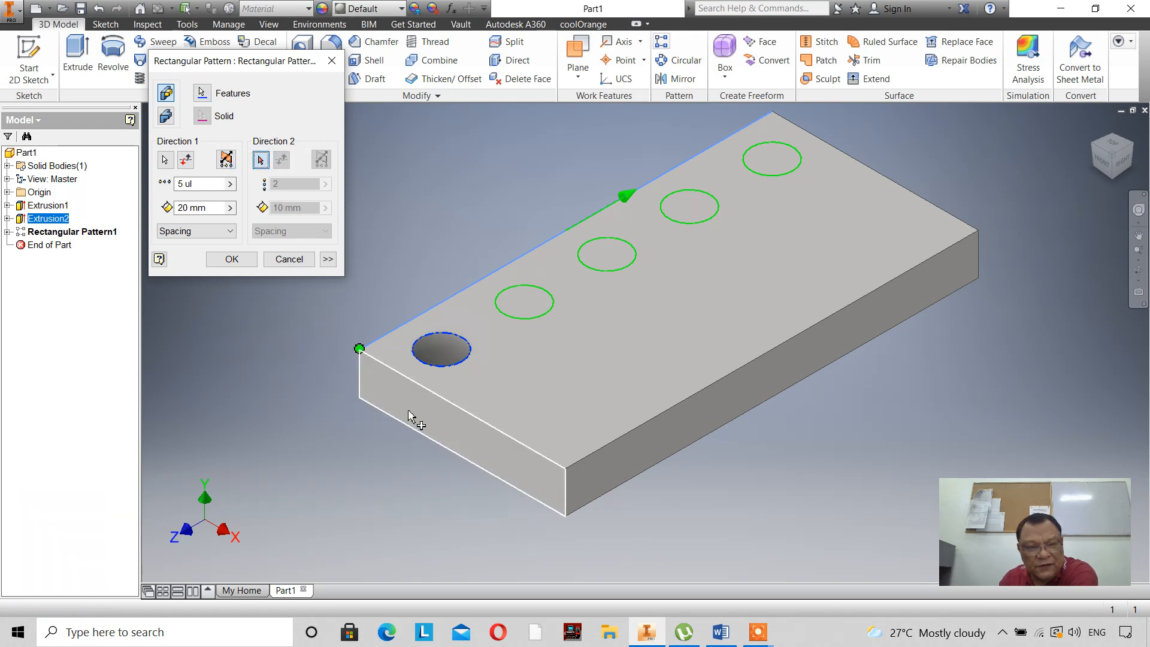
left_click(454, 408)
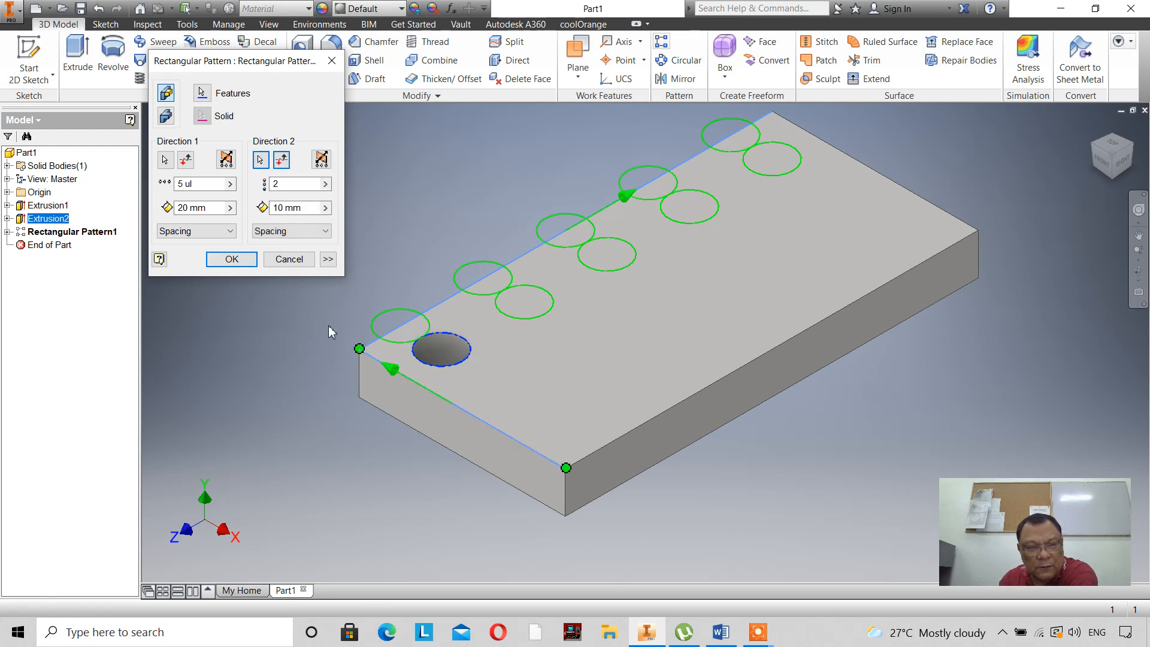
left_click(285, 164)
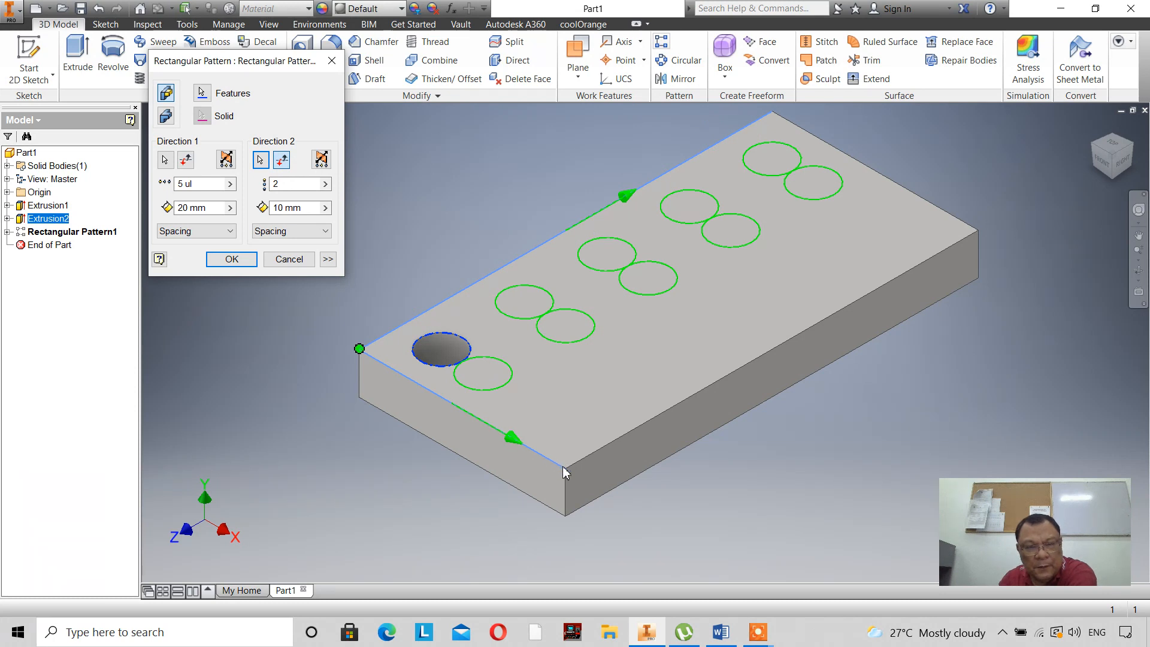
- Set Direction 2 to 3 occurrences at 15 mm spacing and apply the pattern change
double_click(293, 187)
type("3")
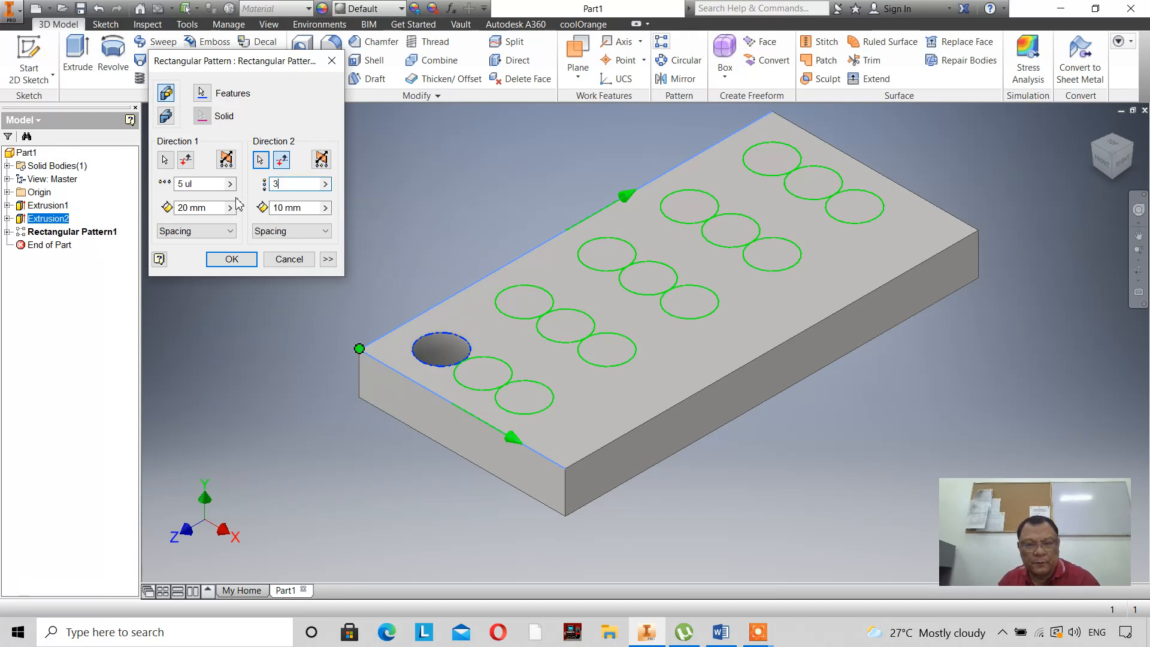
key("Tab")
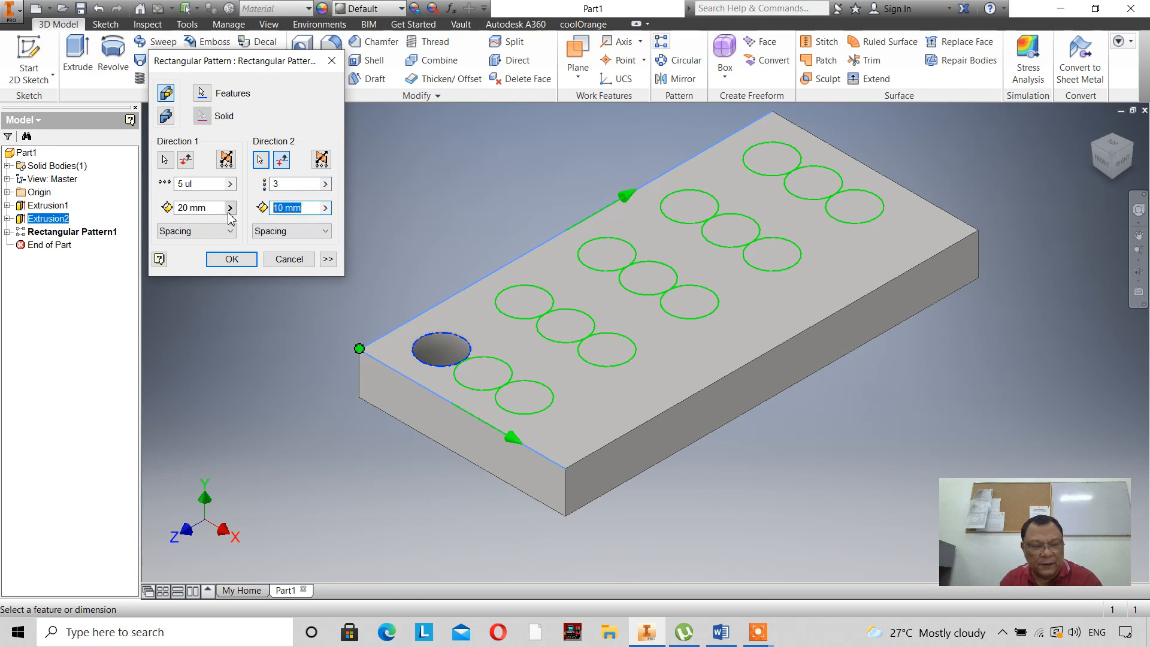
type("15")
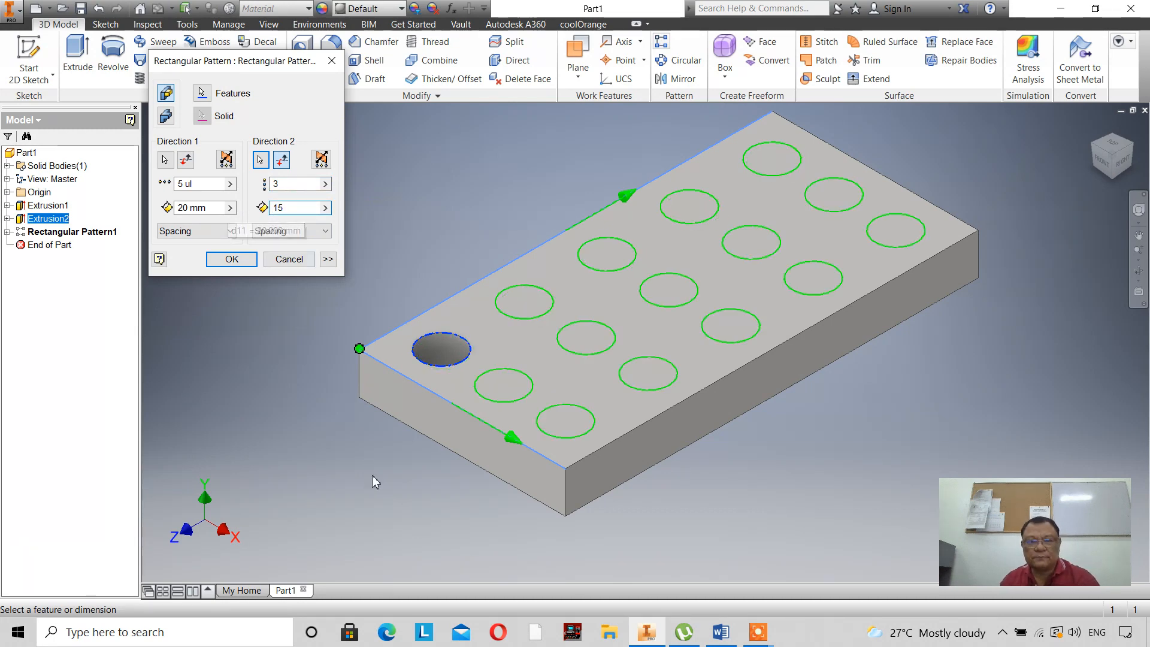
left_click(231, 259)
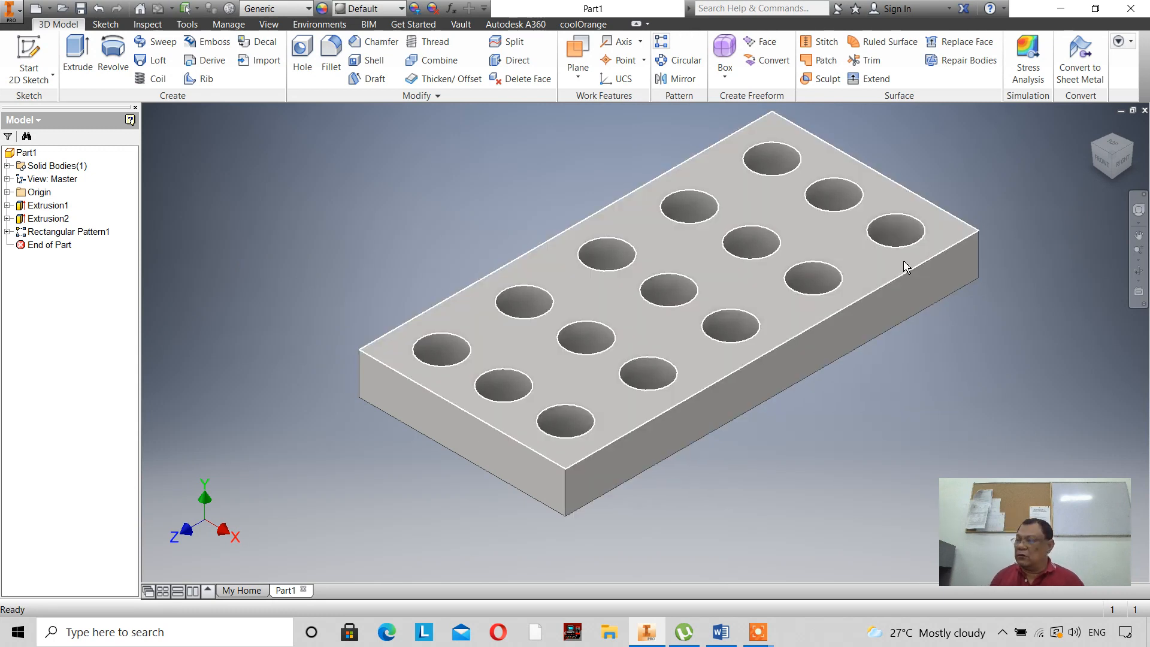
- Start a new 2D sketch on the plate's top face and project the face's outline and all pattern holes into it
mouse_move(906, 267)
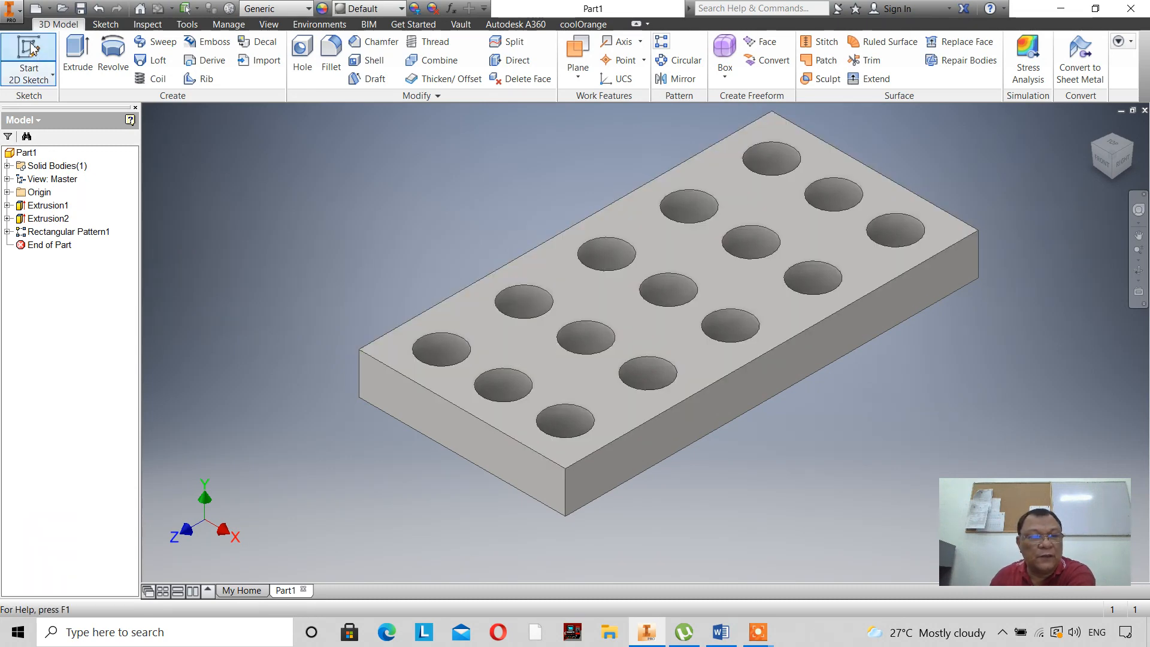
left_click(526, 335)
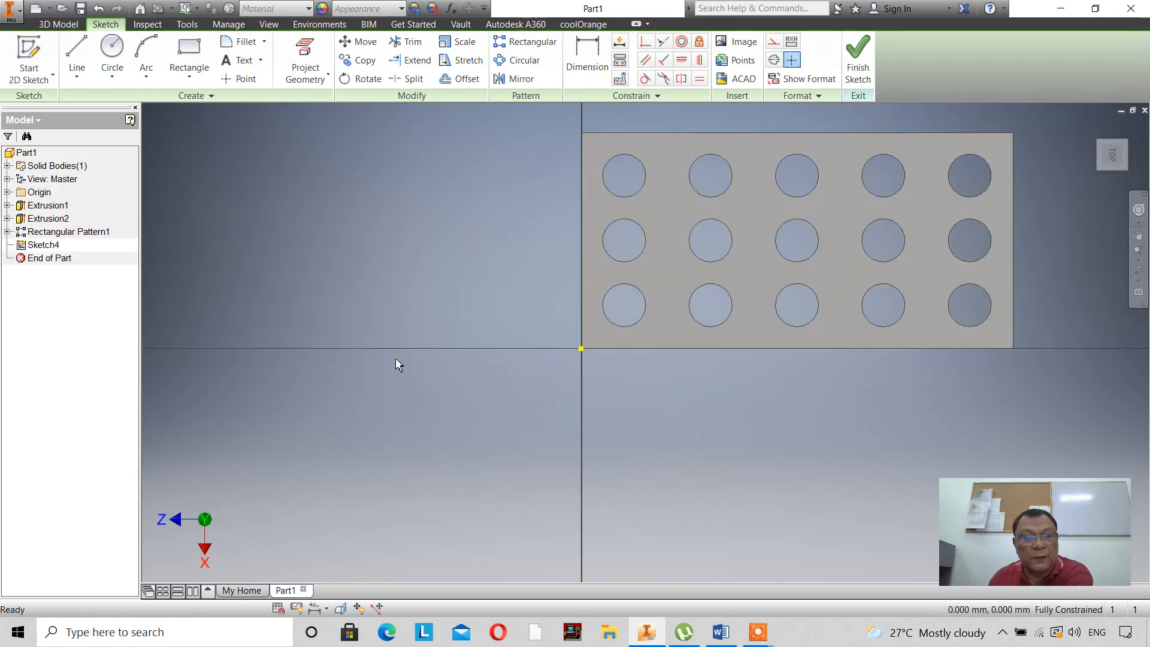
left_click(305, 58)
left_click(659, 226)
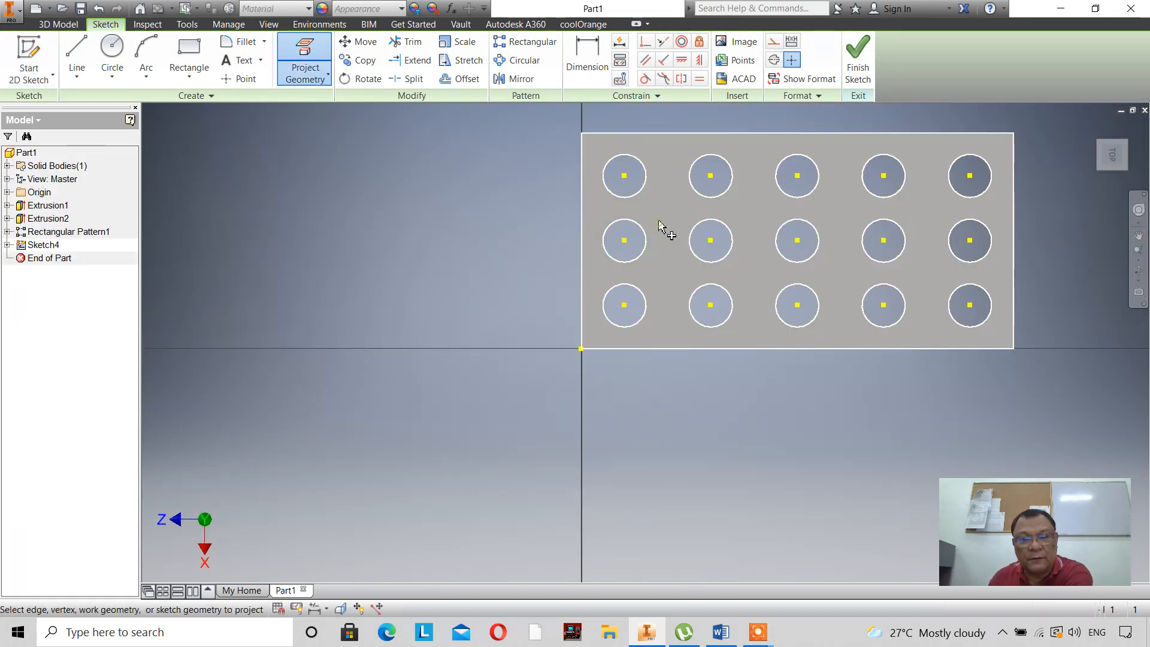
- Add driven dimensions from the corner hole's centre to the adjacent hole centres in the row and column directions to check both spacings
left_click(588, 58)
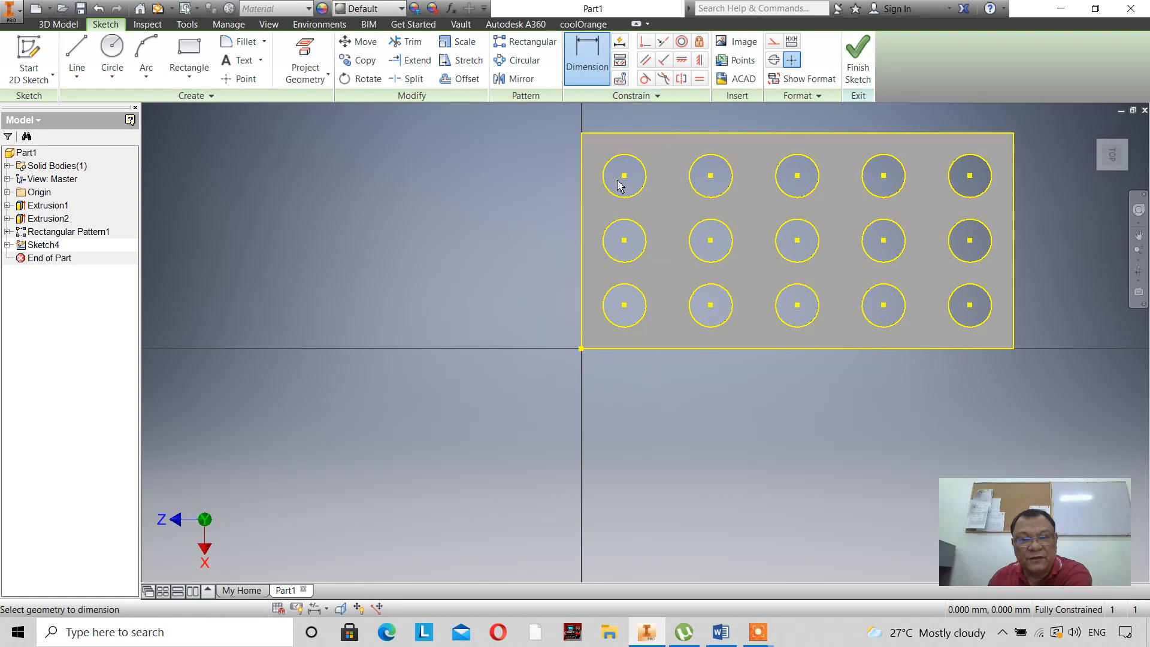
left_click(710, 176)
left_click(624, 176)
left_click(605, 126)
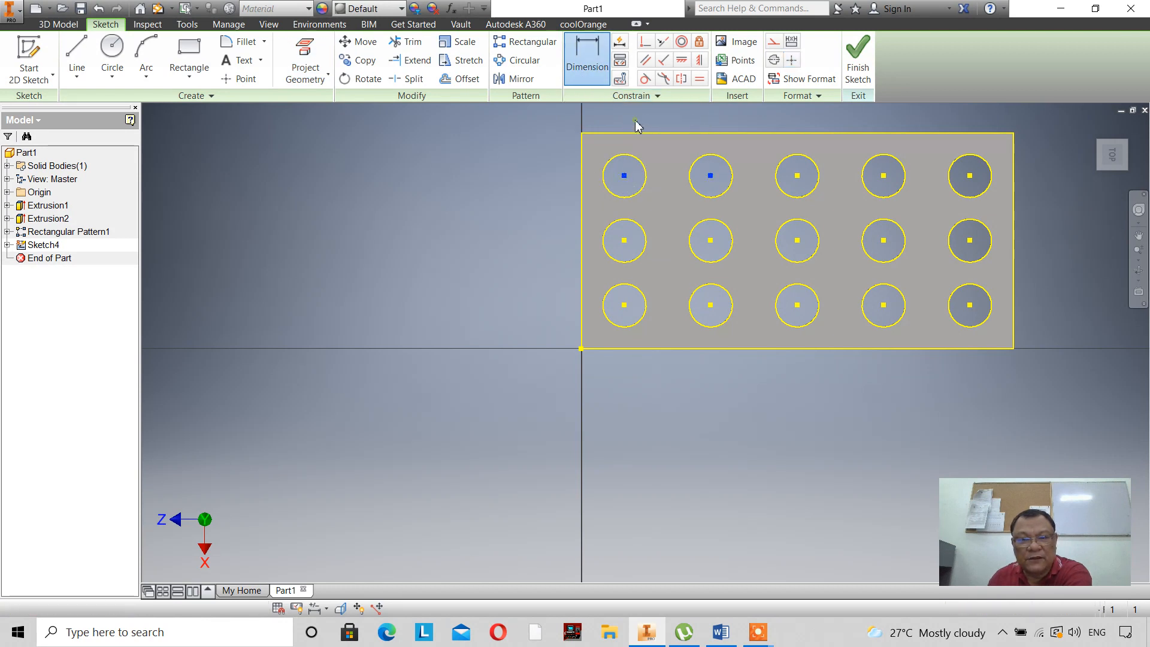
left_click(305, 131)
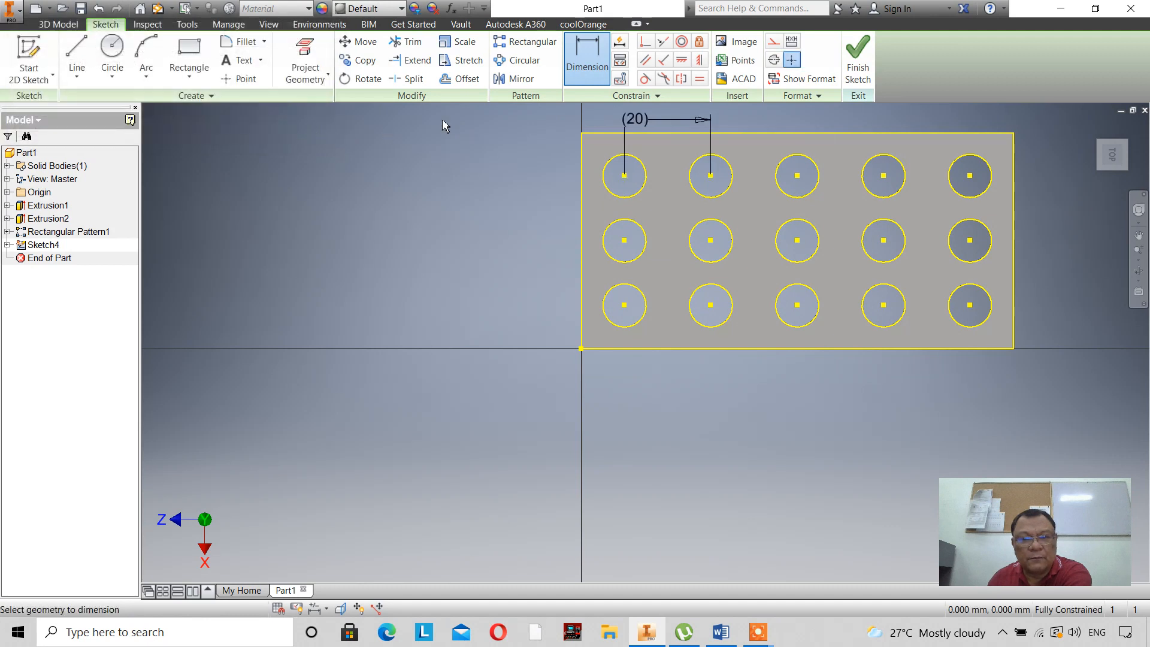
left_click(624, 177)
left_click(624, 241)
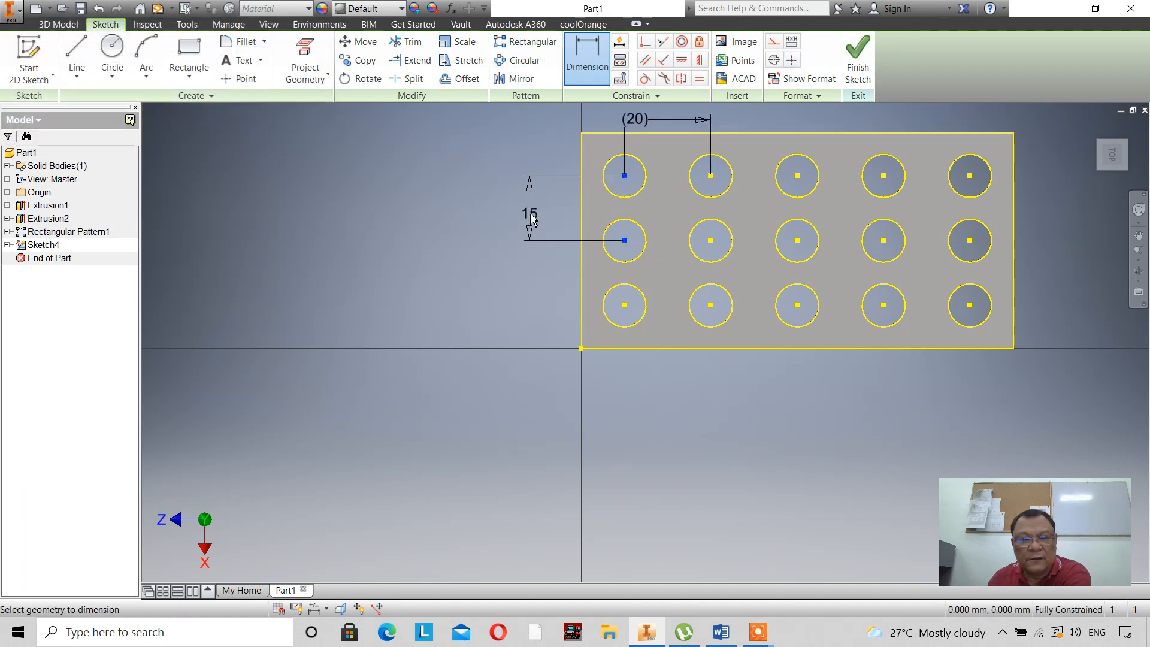
left_click(531, 218)
left_click(291, 127)
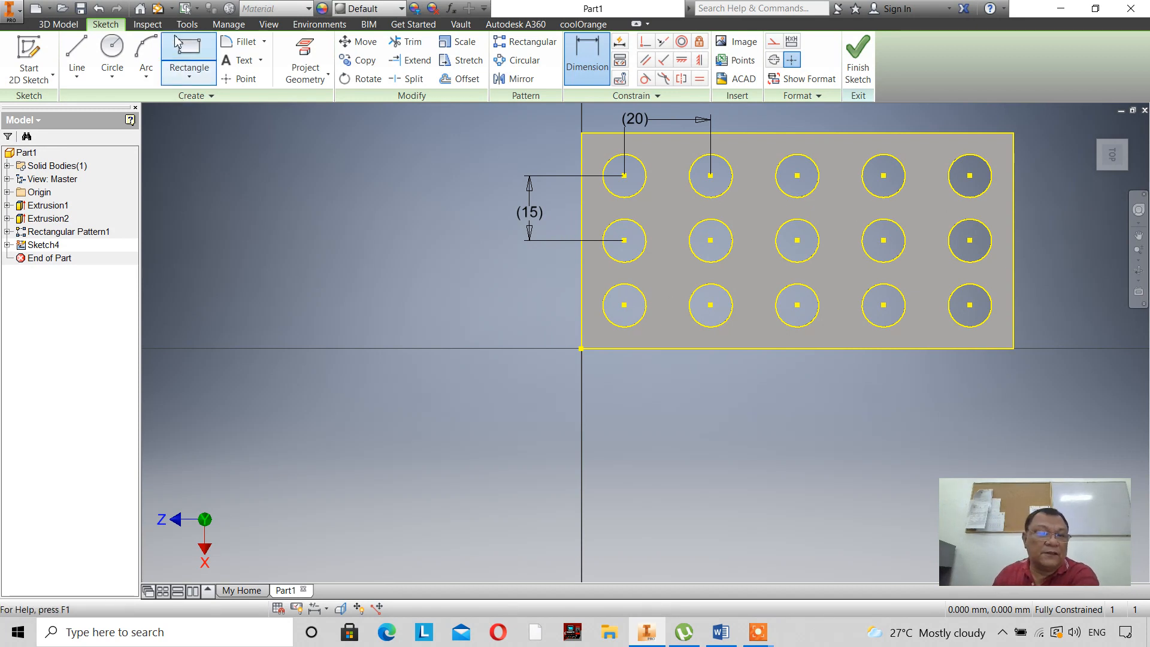
- Undo the hole spacing dimensions and finish the sketch
left_click(99, 9)
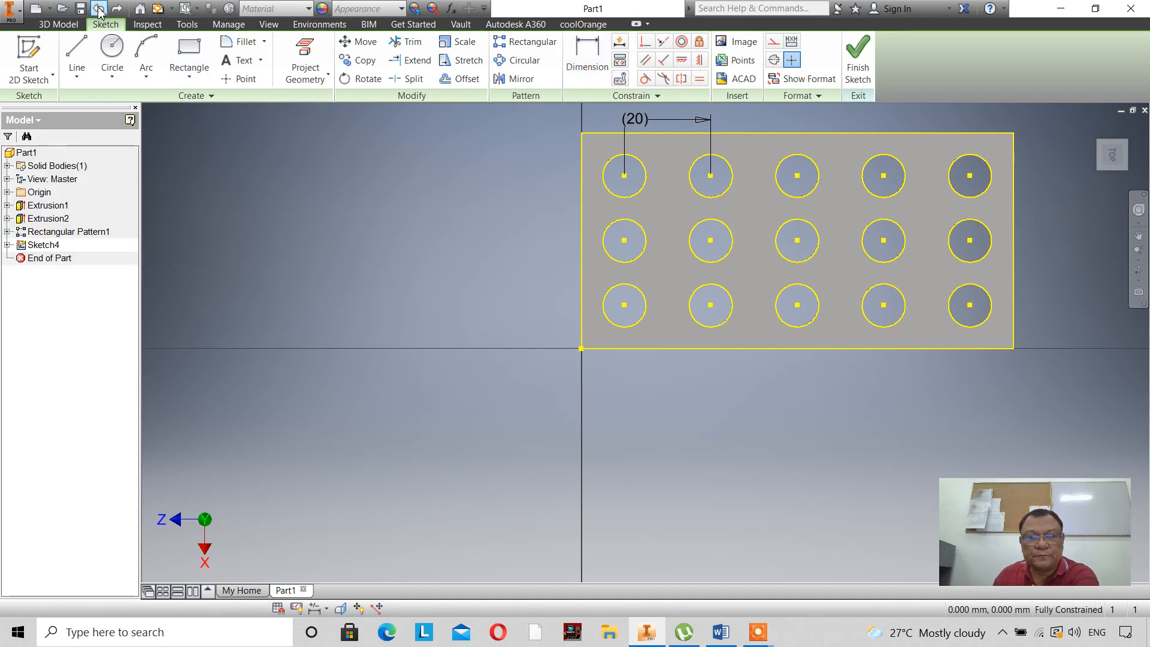
left_click(858, 60)
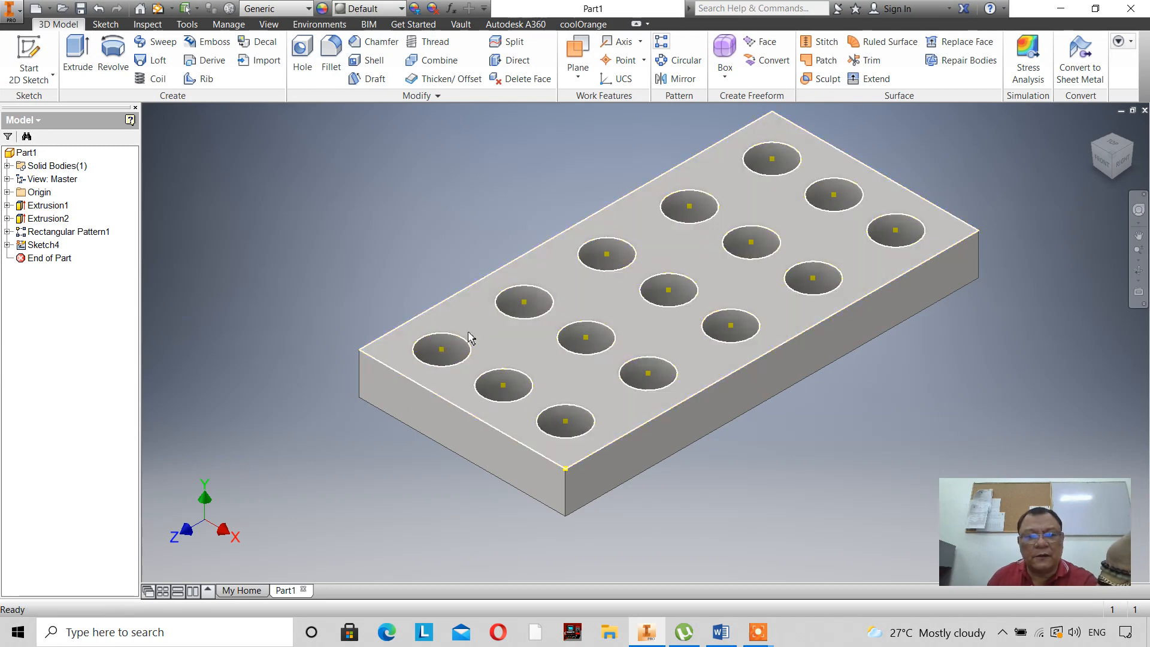
left_click(428, 376)
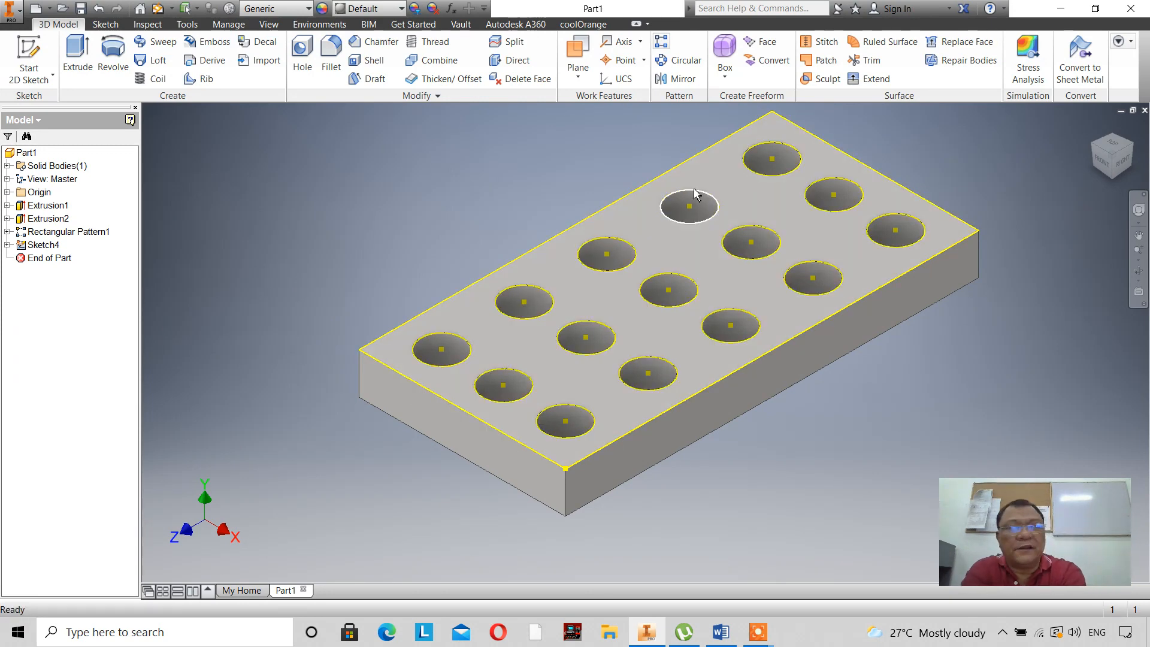
mouse_move(695, 193)
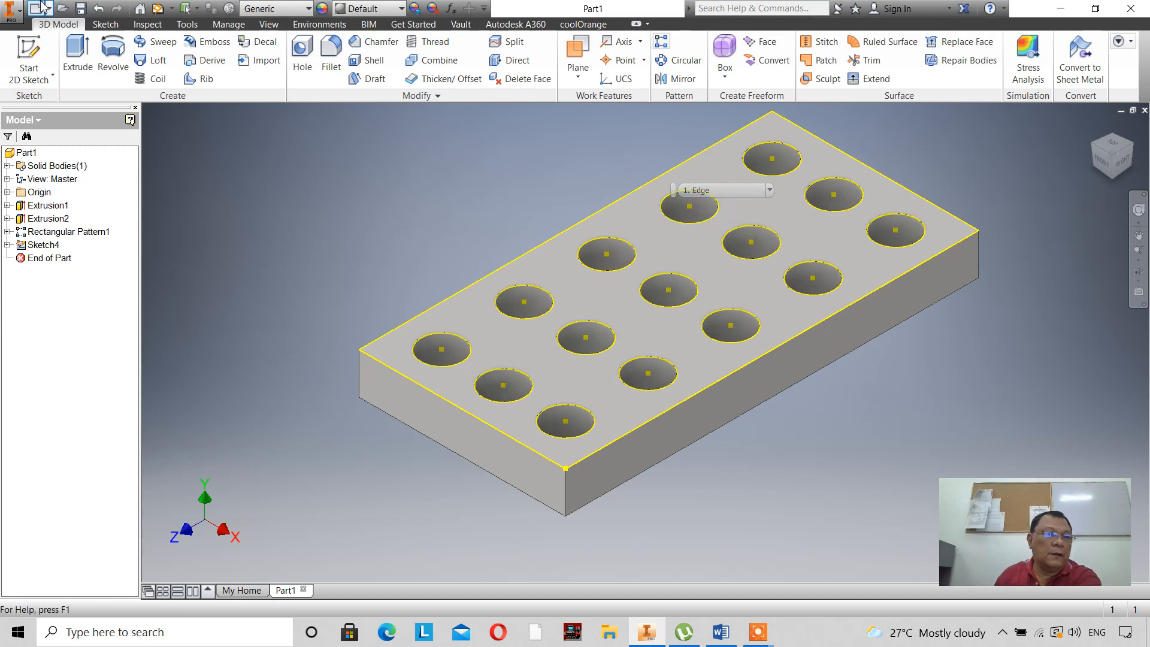
- Create a new part file from the metric Standard (mm).ipt template
left_click(11, 10)
left_click(57, 67)
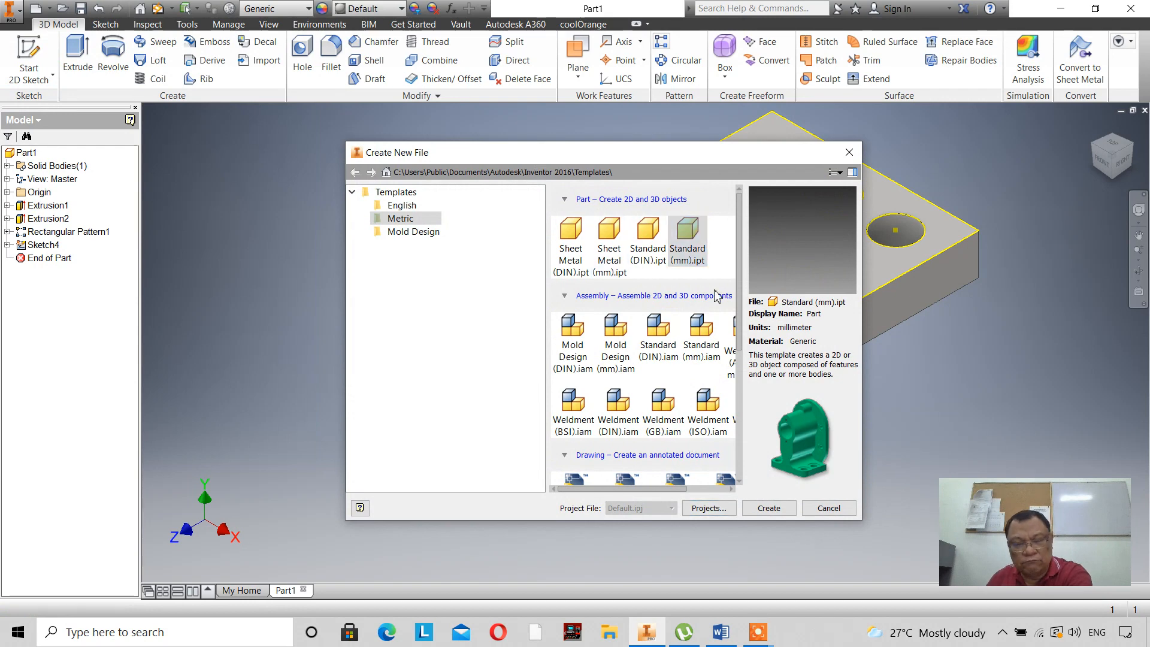
left_click(751, 512)
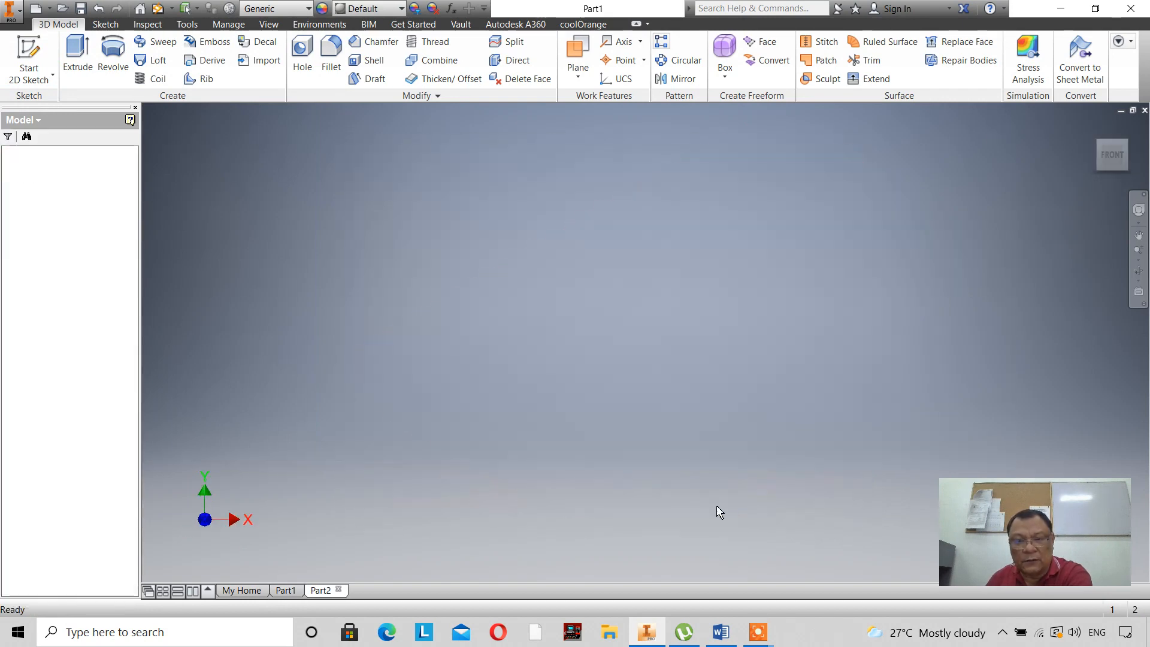
- Start a 2D sketch on the new part's horizontal XZ origin plane
left_click(29, 66)
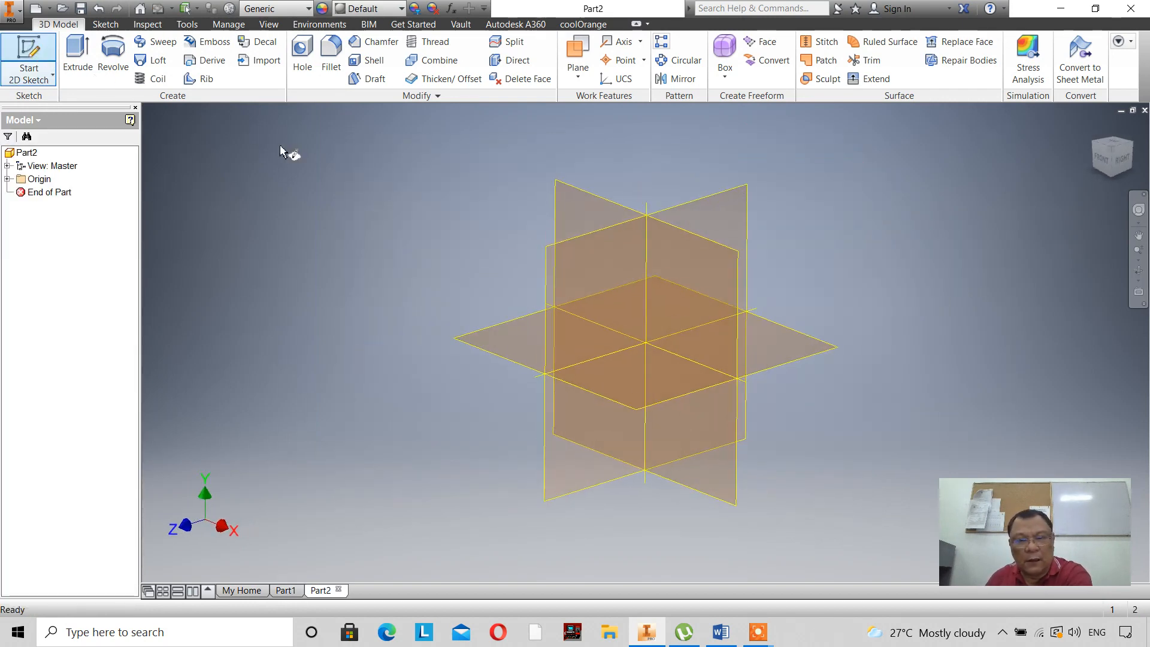
left_click(623, 390)
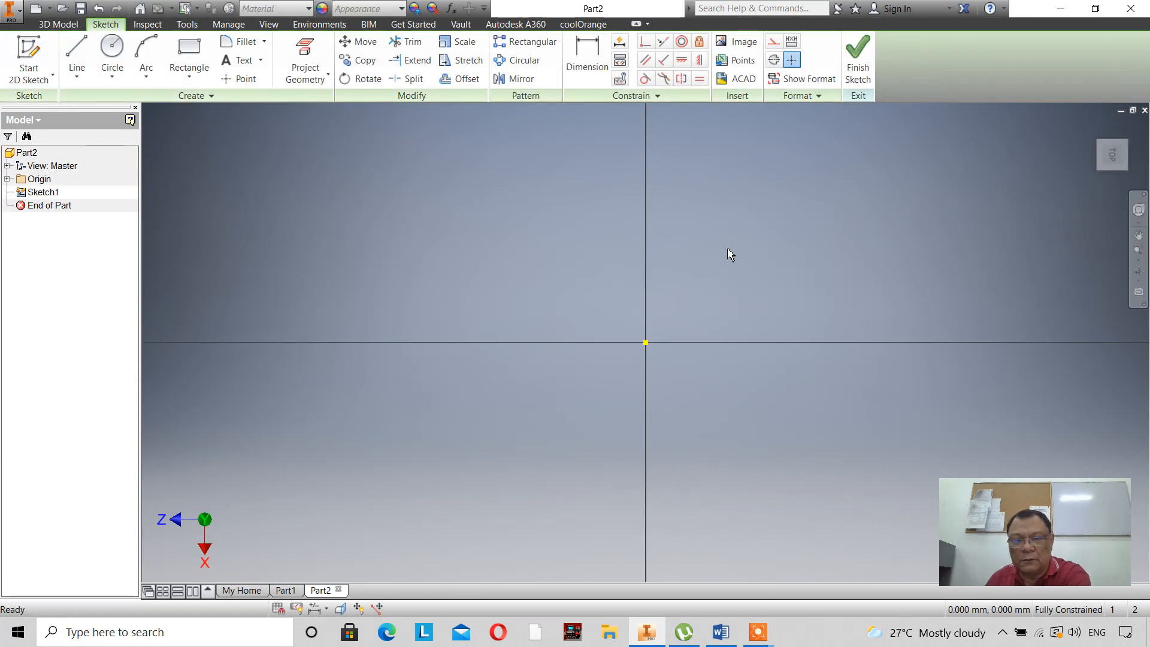
left_click(1139, 235)
mouse_move(801, 259)
left_mouse_down()
mouse_move(547, 377)
mouse_move(563, 332)
left_mouse_up()
right_click(623, 288)
left_click(573, 290)
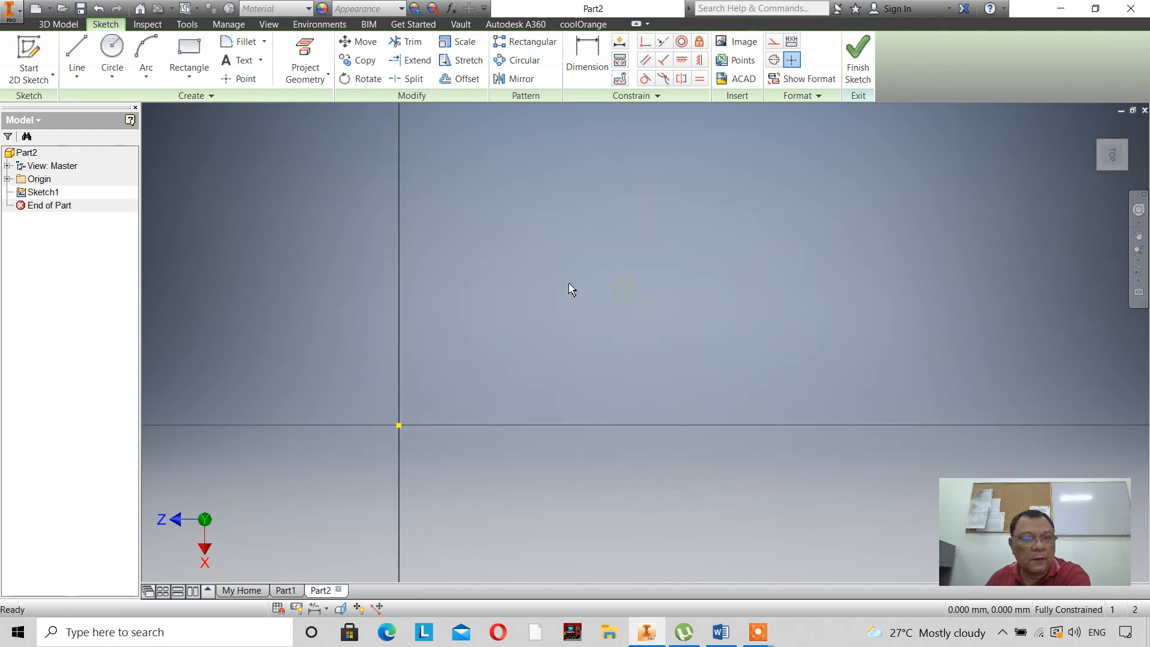
- Draw a two-point rectangle from the sketch origin with a height of 1150 mm and a width of 150 mm
left_click(209, 68)
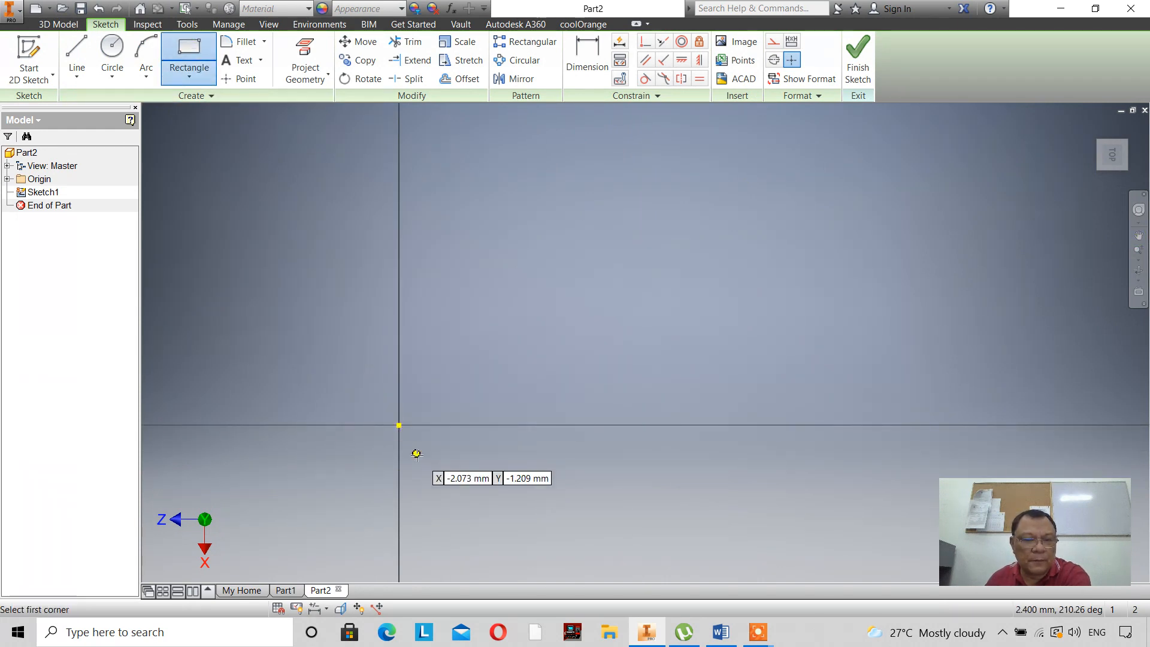
left_click(399, 425)
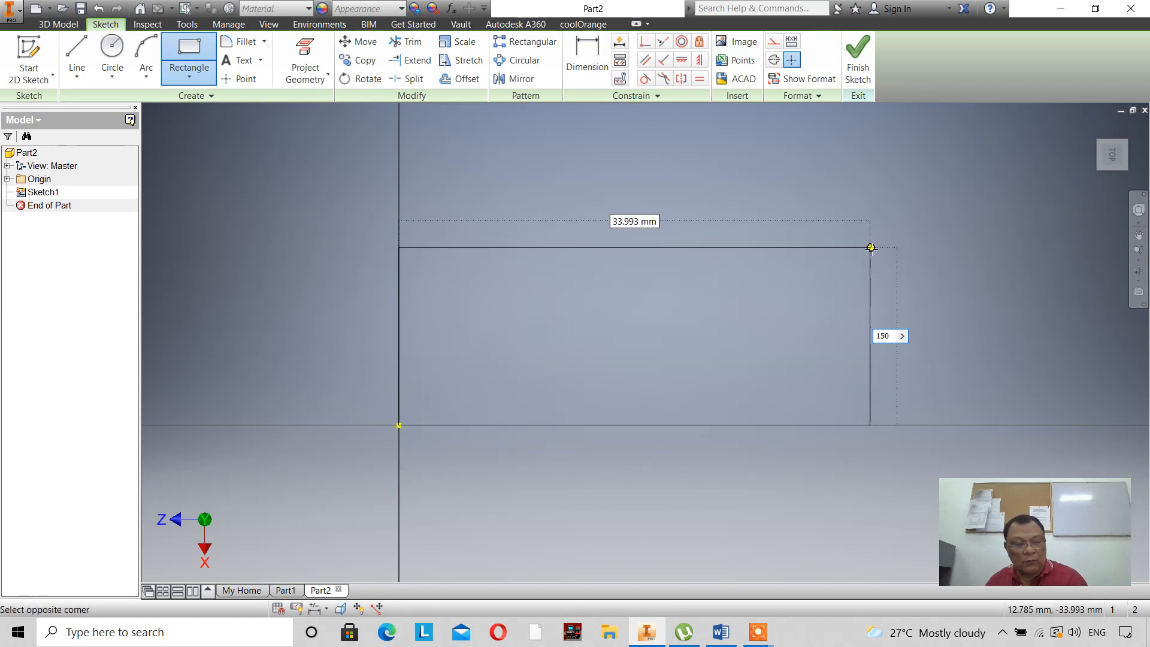
key("Caps_Lock")
type("1501")
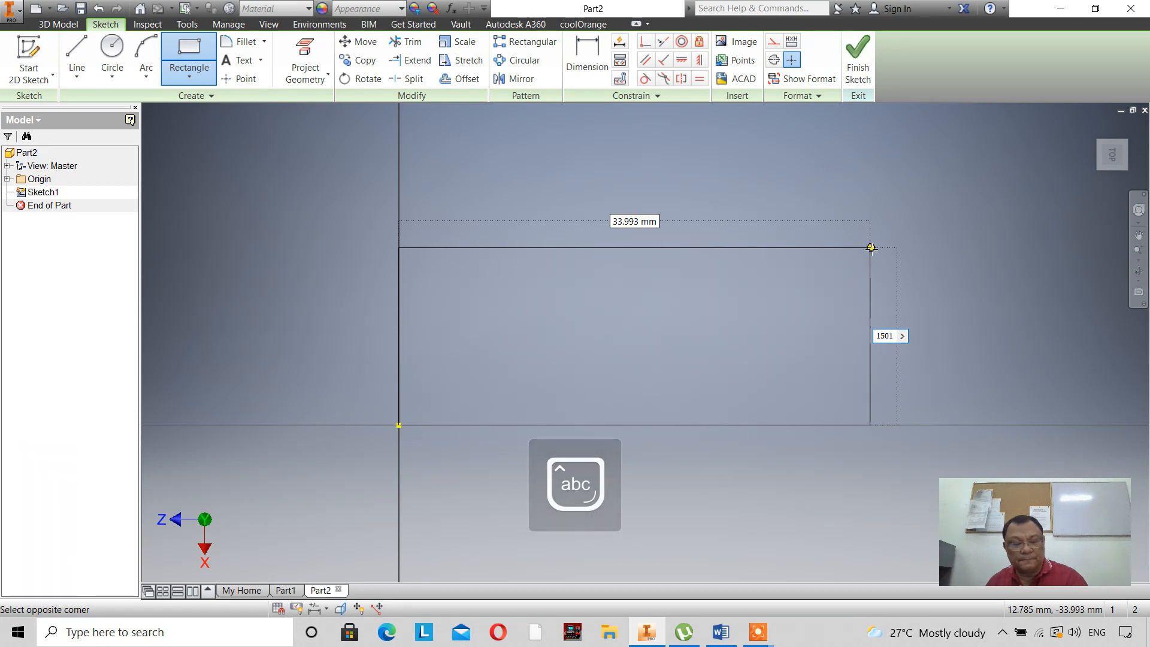
type("5")
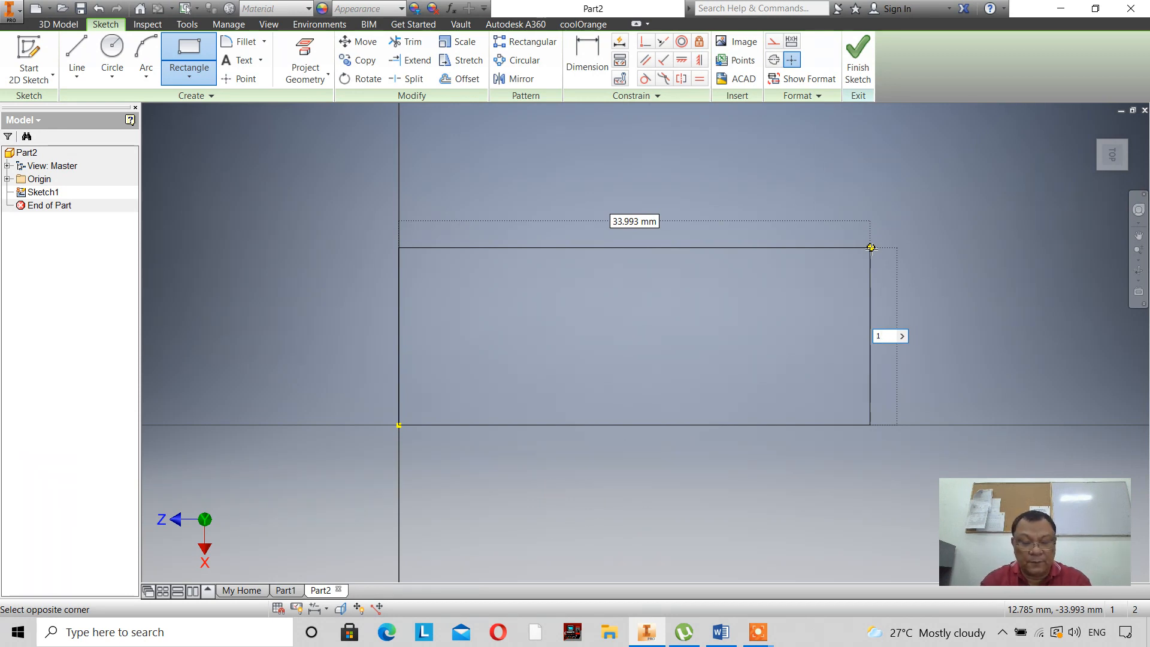
key("Caps_Lock")
key("Tab")
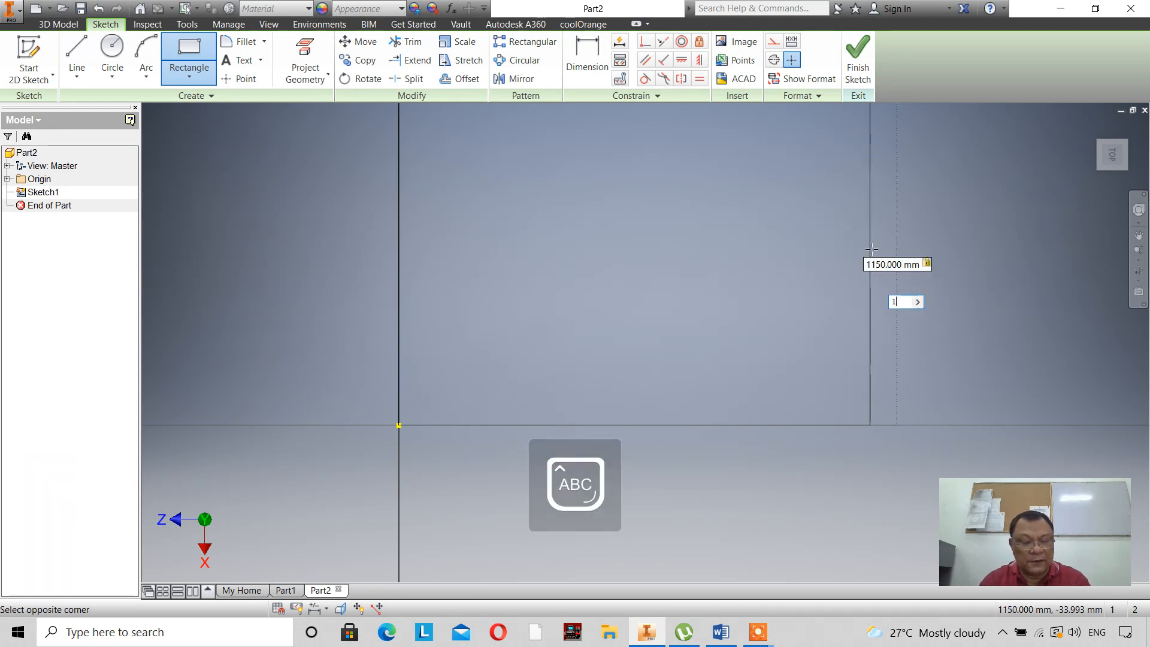
type("14")
key("BackSpace")
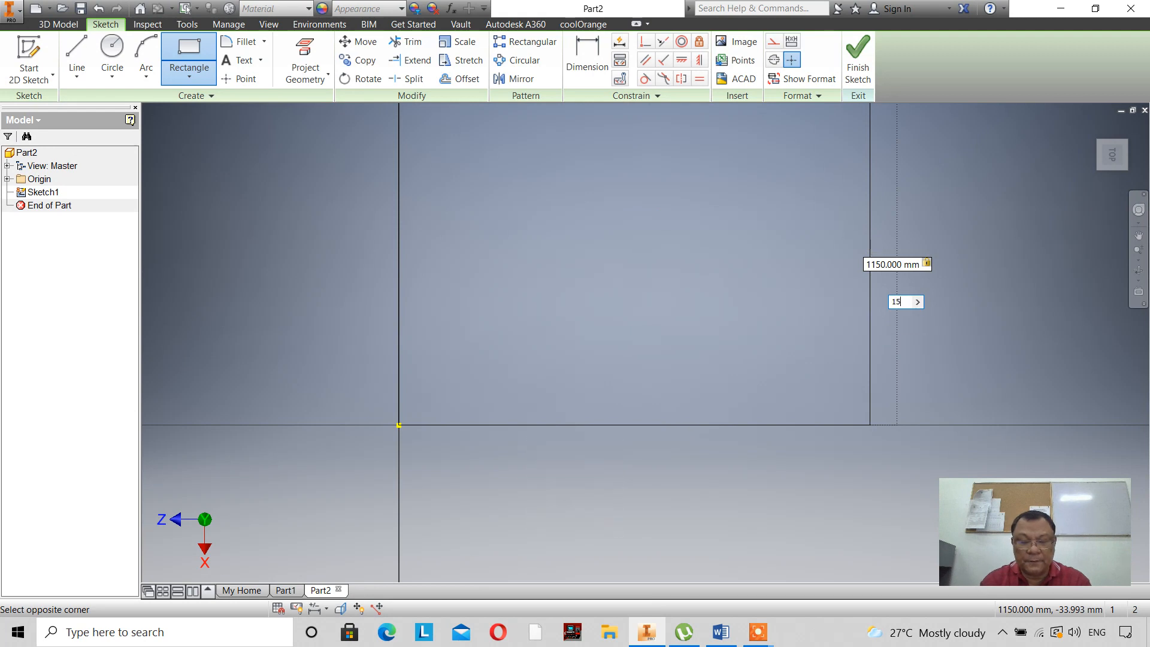
key("Return")
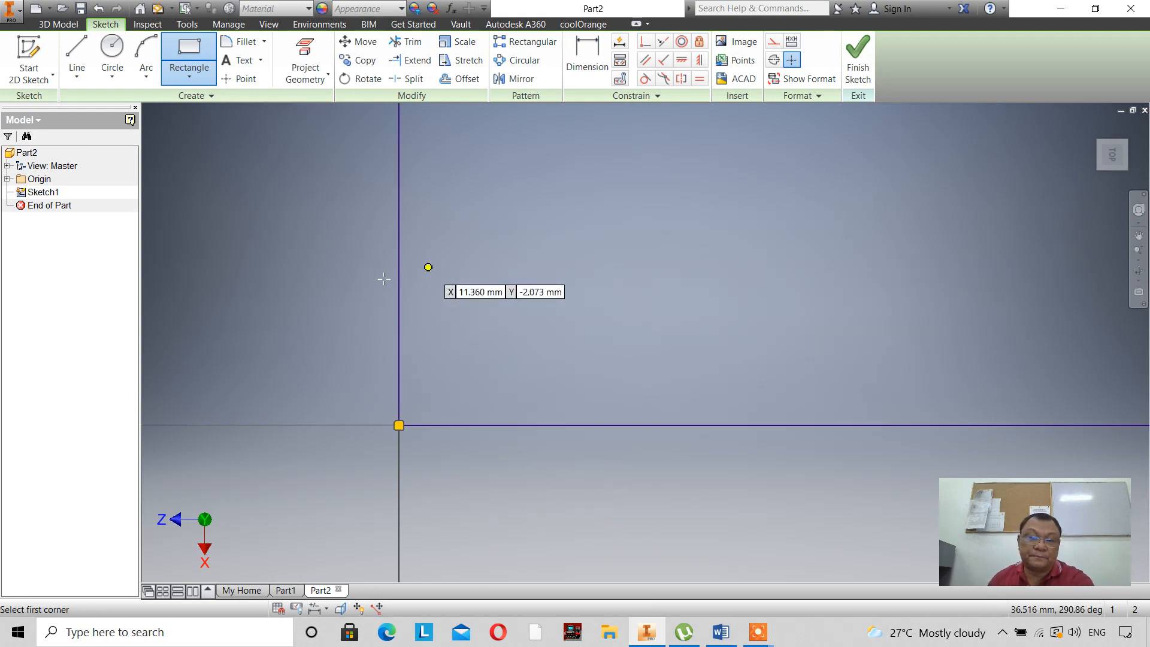
scroll(401, 278, "up", 5)
scroll(487, 348, "up", 3)
scroll(586, 352, "down", 6)
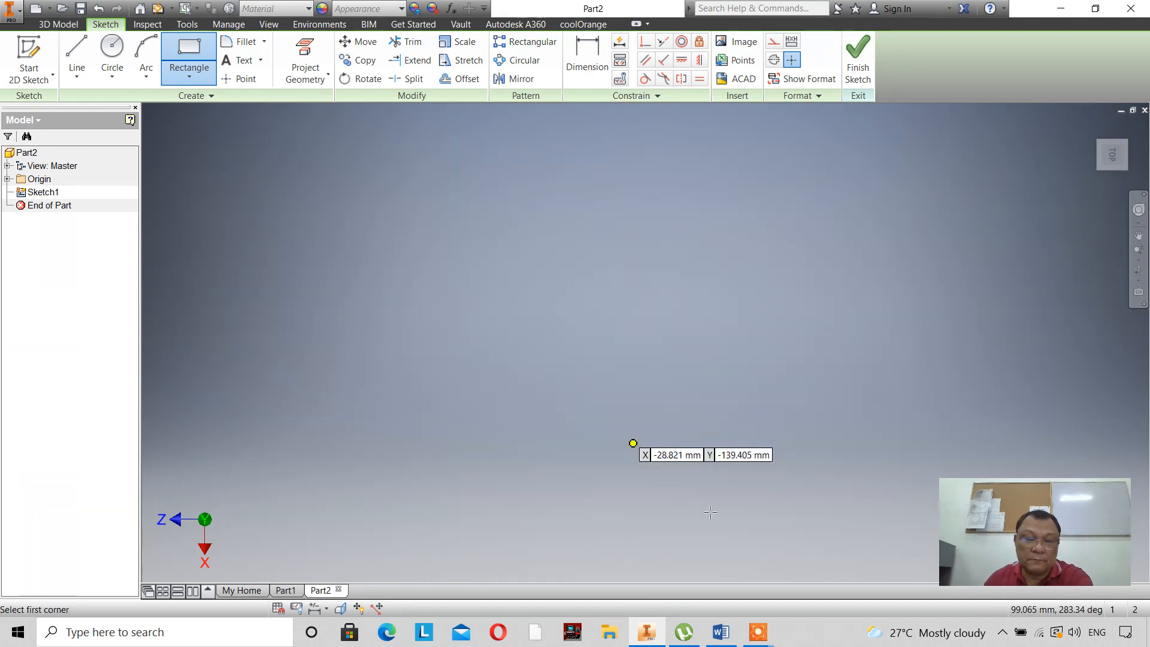
scroll(708, 397, "up", 5)
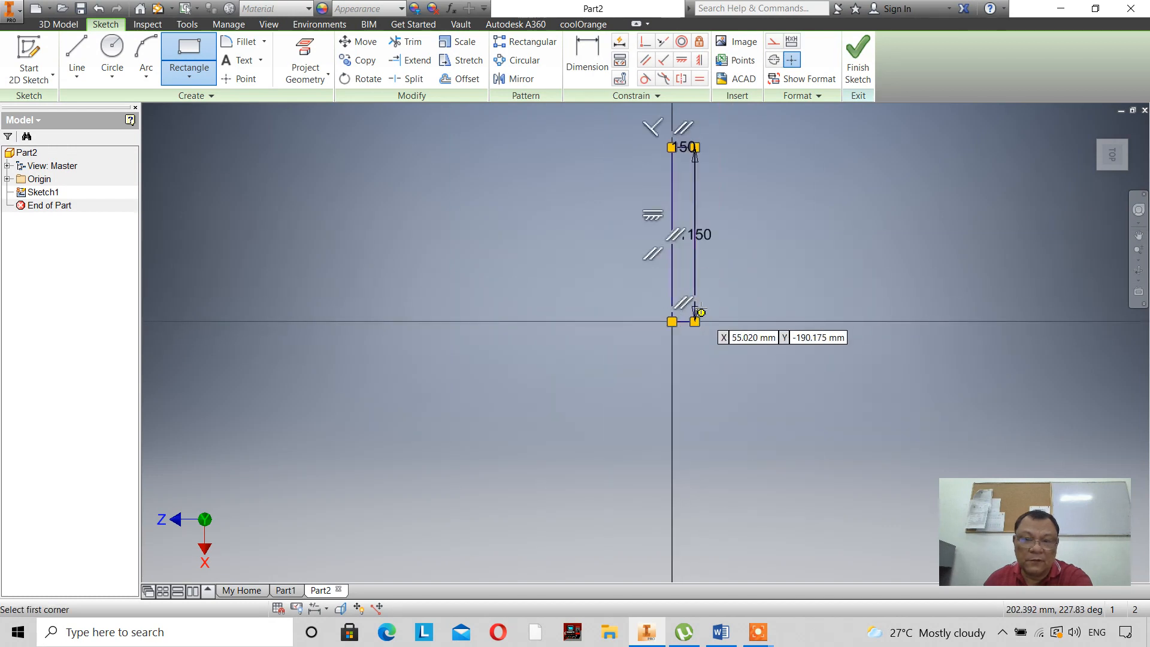
right_click(799, 243)
left_click(844, 249)
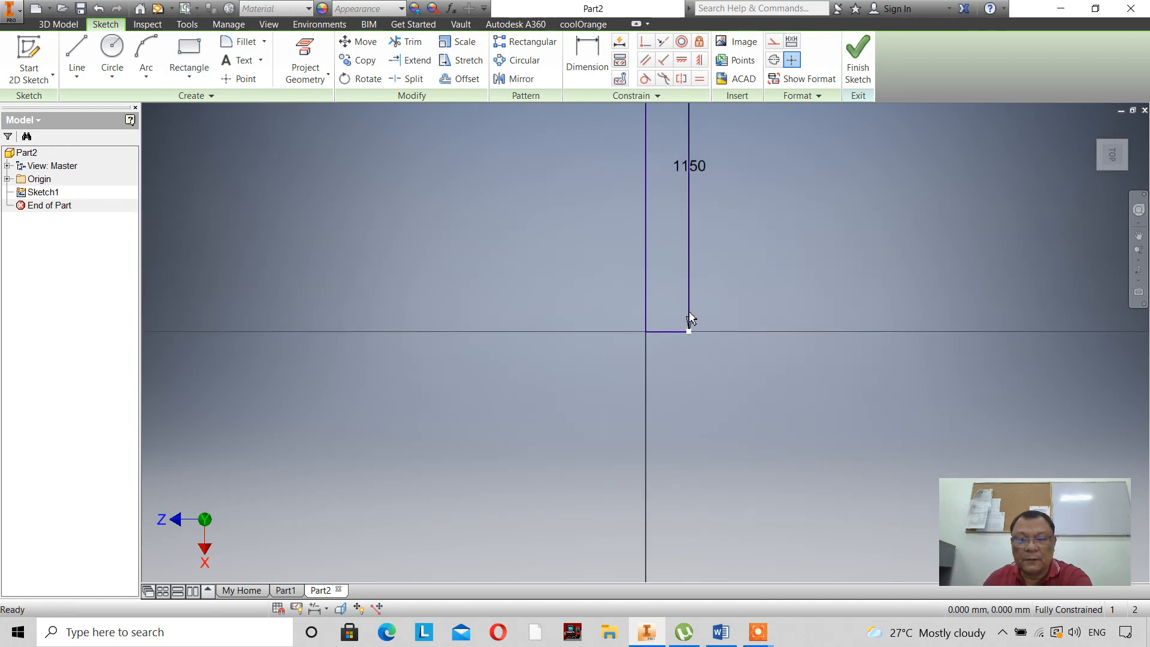
- Move the rectangle's width dimension above its upper edge and the height dimension outside its right edge
scroll(742, 381, "up", 3)
scroll(747, 399, "up", 2)
scroll(700, 242, "down", 5)
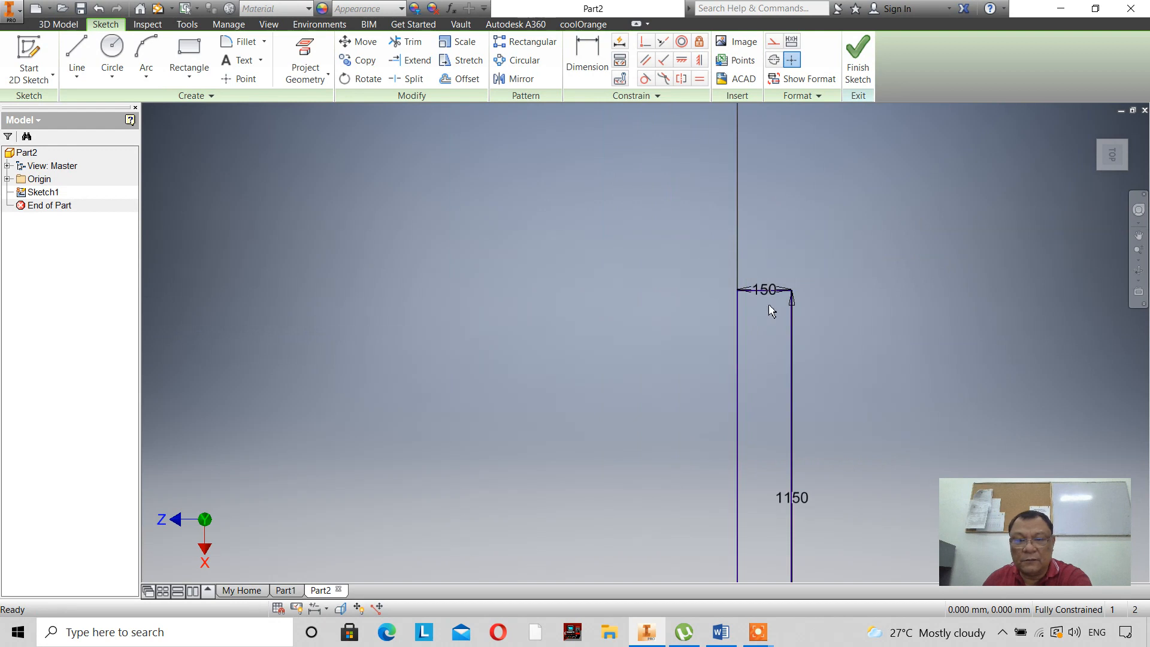
scroll(771, 310, "down", 4)
left_click_drag(737, 198, 733, 164)
scroll(505, 158, "up", 4)
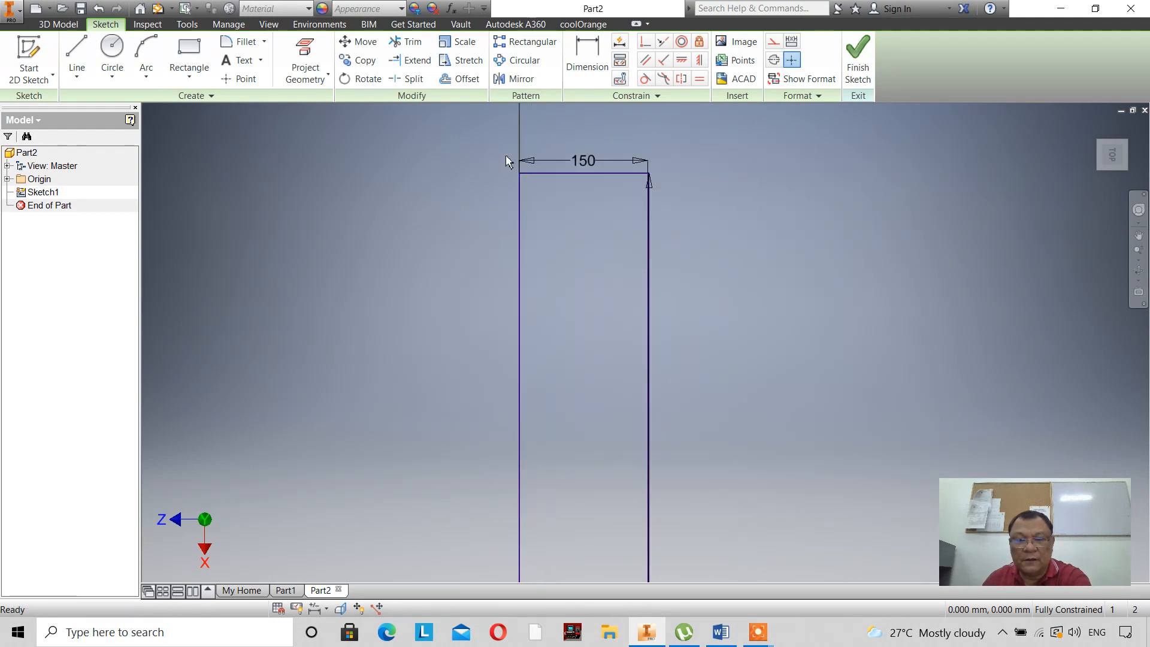
scroll(628, 540, "down", 6)
scroll(650, 384, "up", 7)
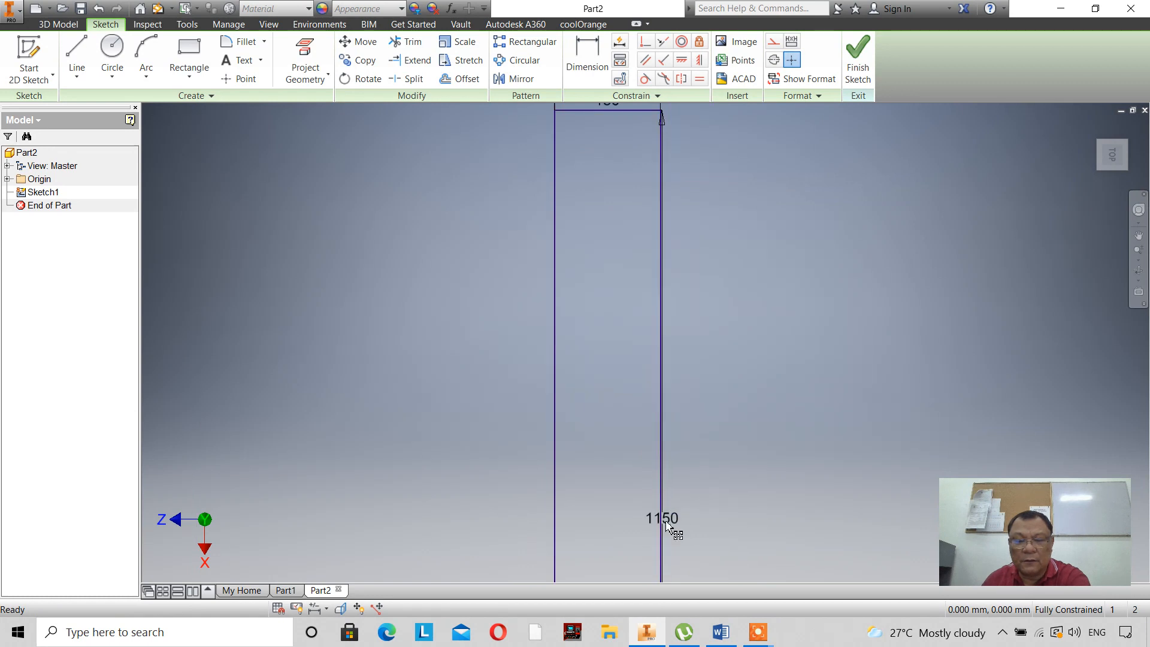
left_click_drag(674, 530, 741, 522)
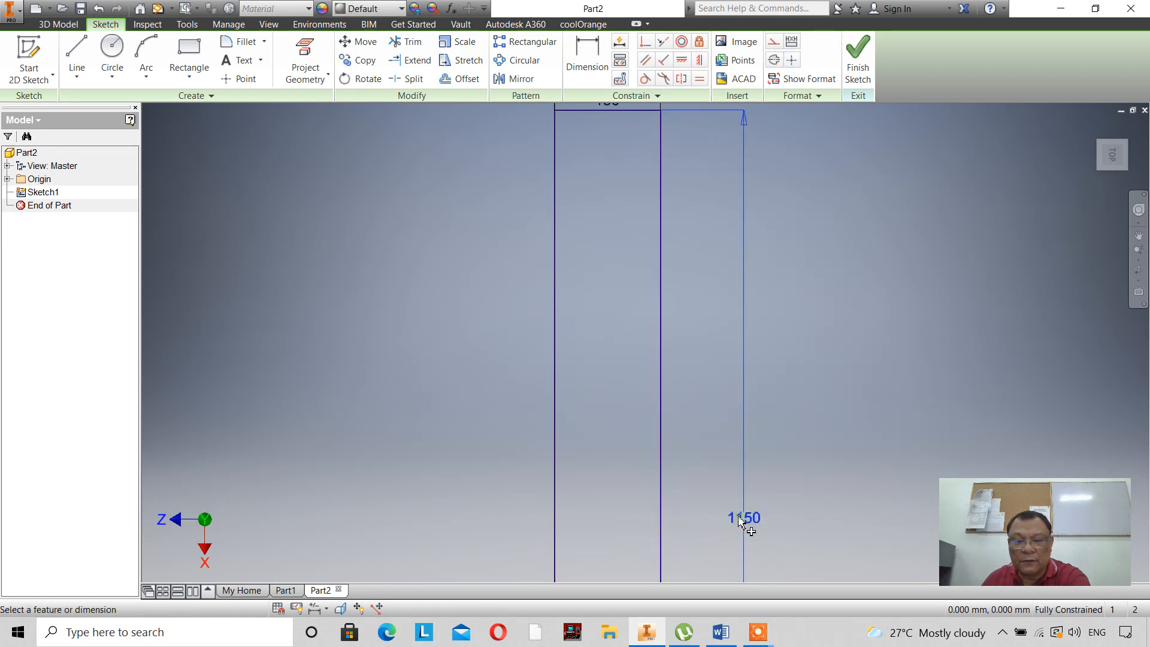
- Set the rectangle's height dimension to 150 mm
double_click(740, 521)
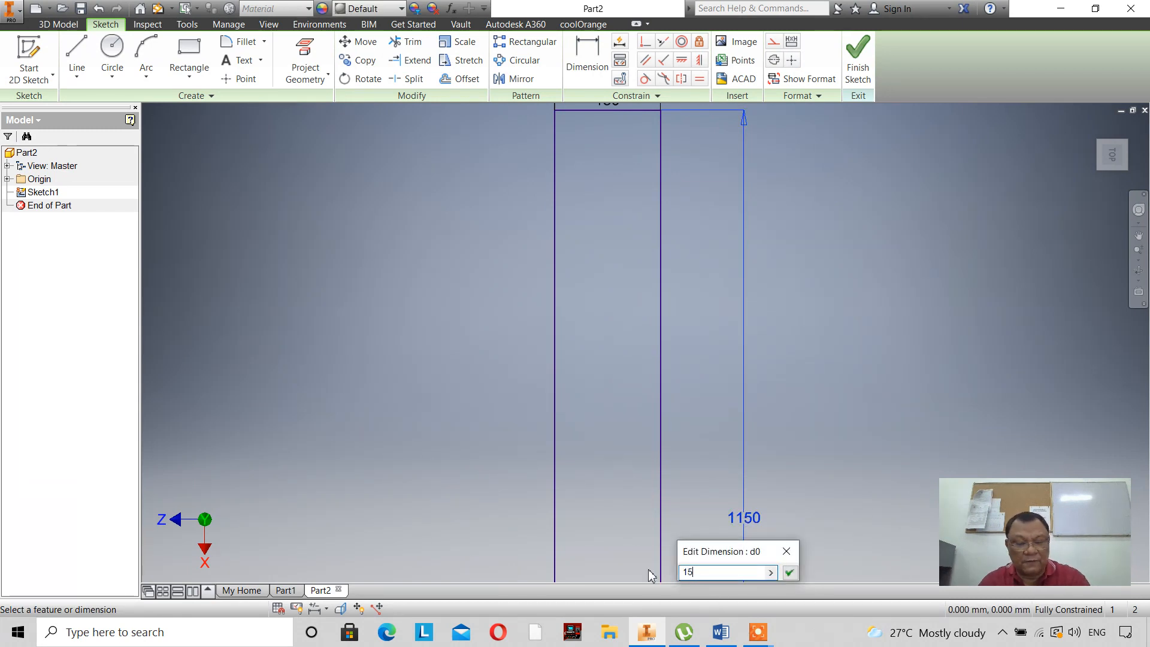
key("Return")
scroll(496, 232, "down", 5)
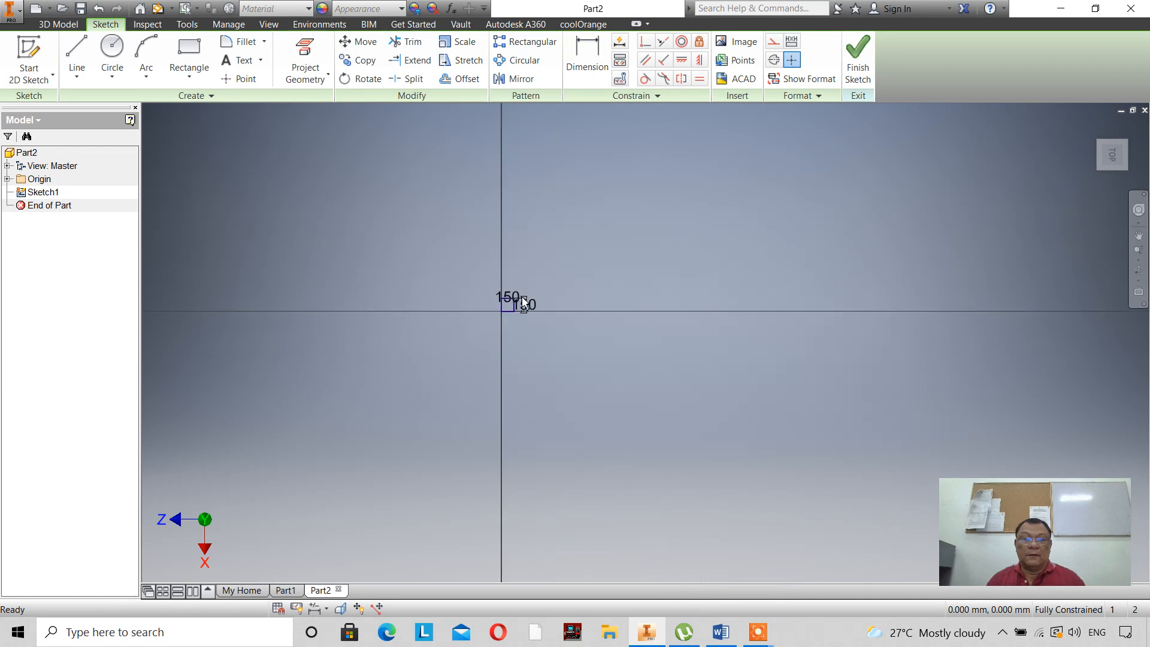
scroll(517, 380, "up", 3)
scroll(469, 318, "up", 3)
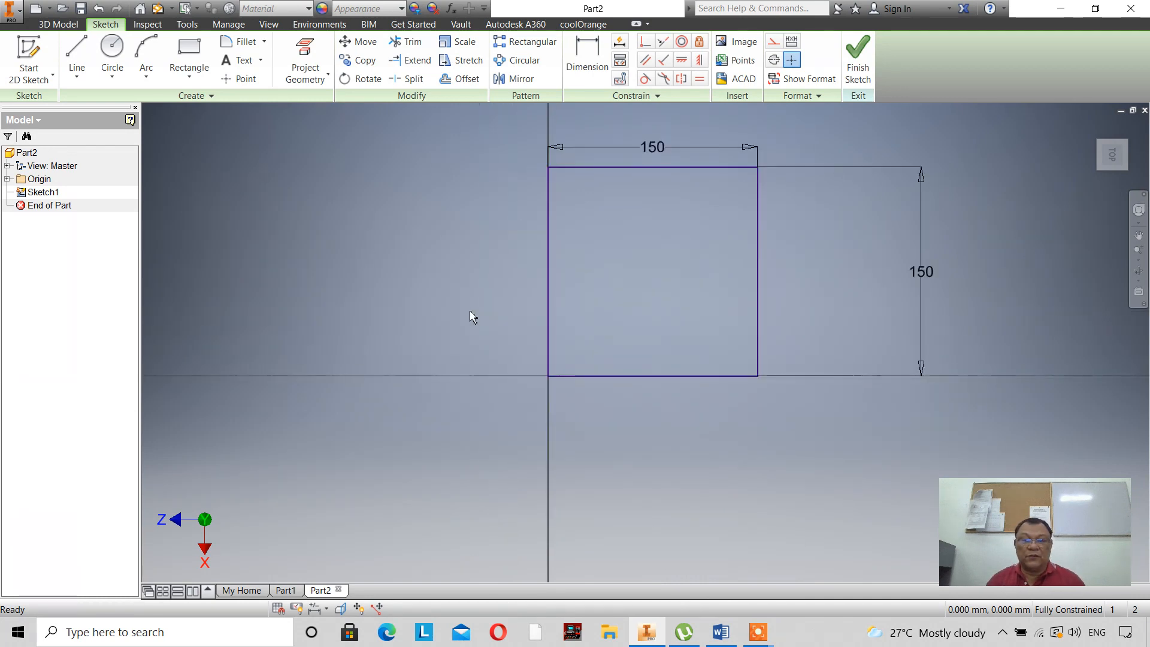
- Finish the sketch and extrude the square profile 10 mm downward using the reversed direction
left_click(858, 60)
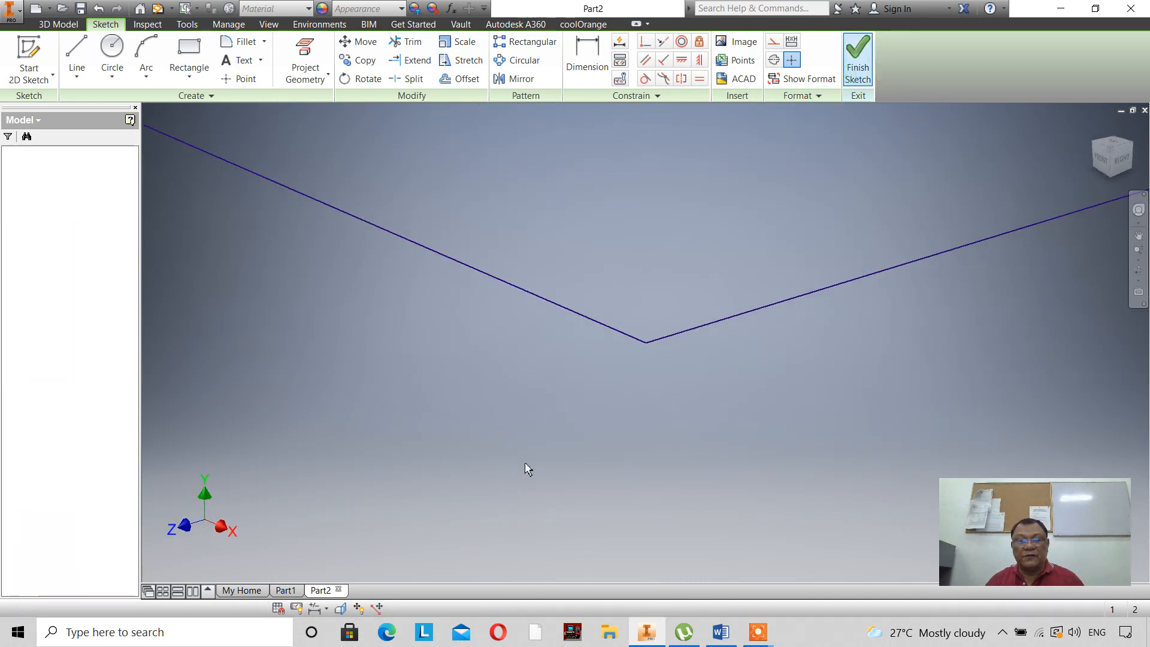
scroll(570, 414, "down", 4)
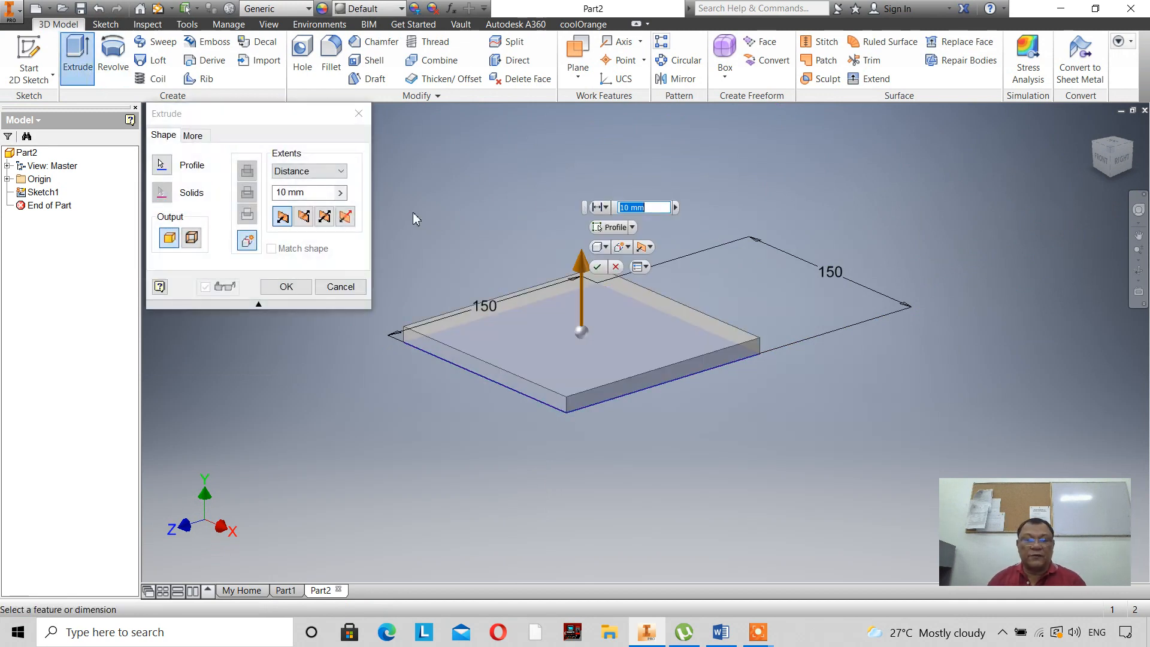
left_click(305, 217)
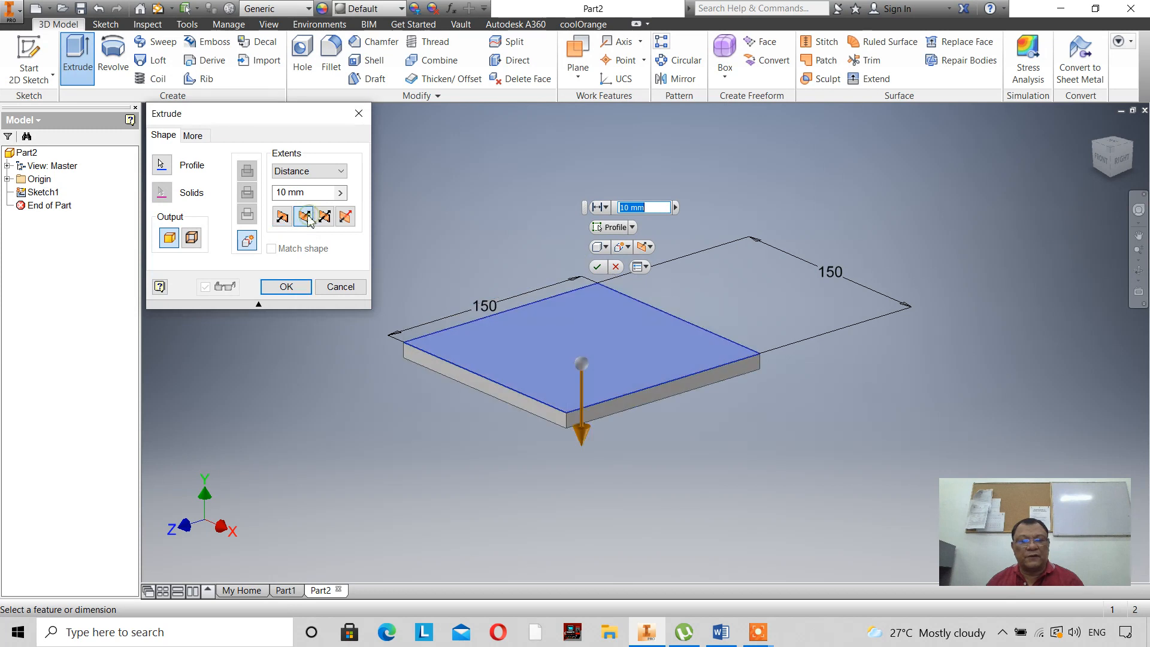
left_click(286, 286)
scroll(552, 345, "up", 3)
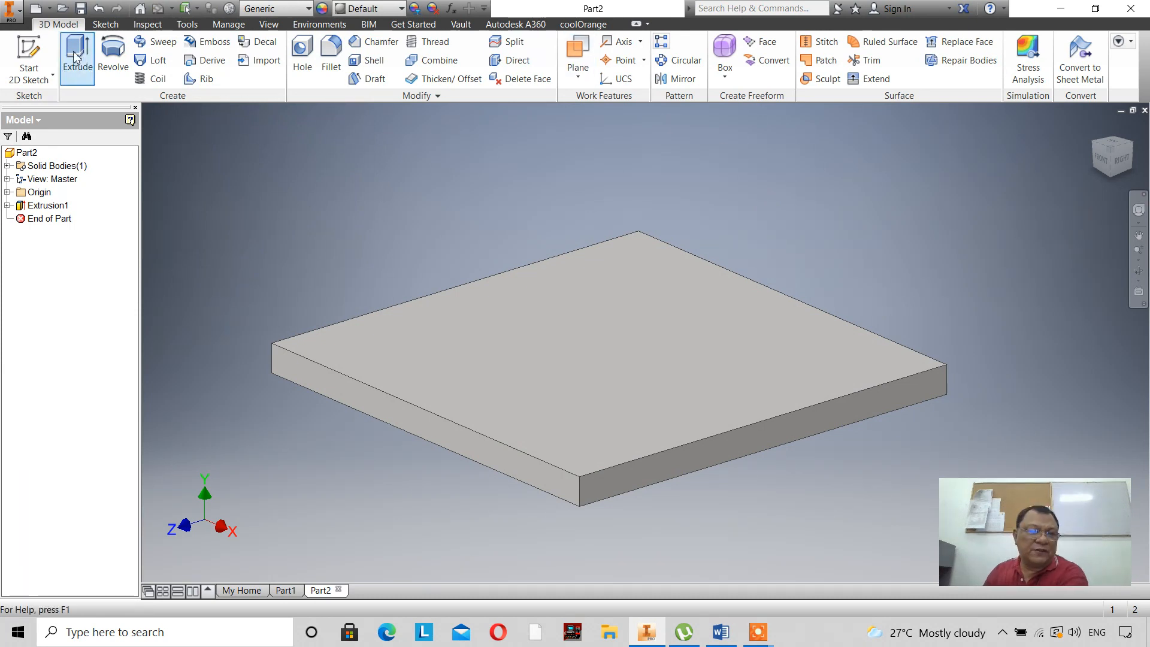
- Start a 2D sketch on the plate's top face and project the face's outline into it
left_click(42, 52)
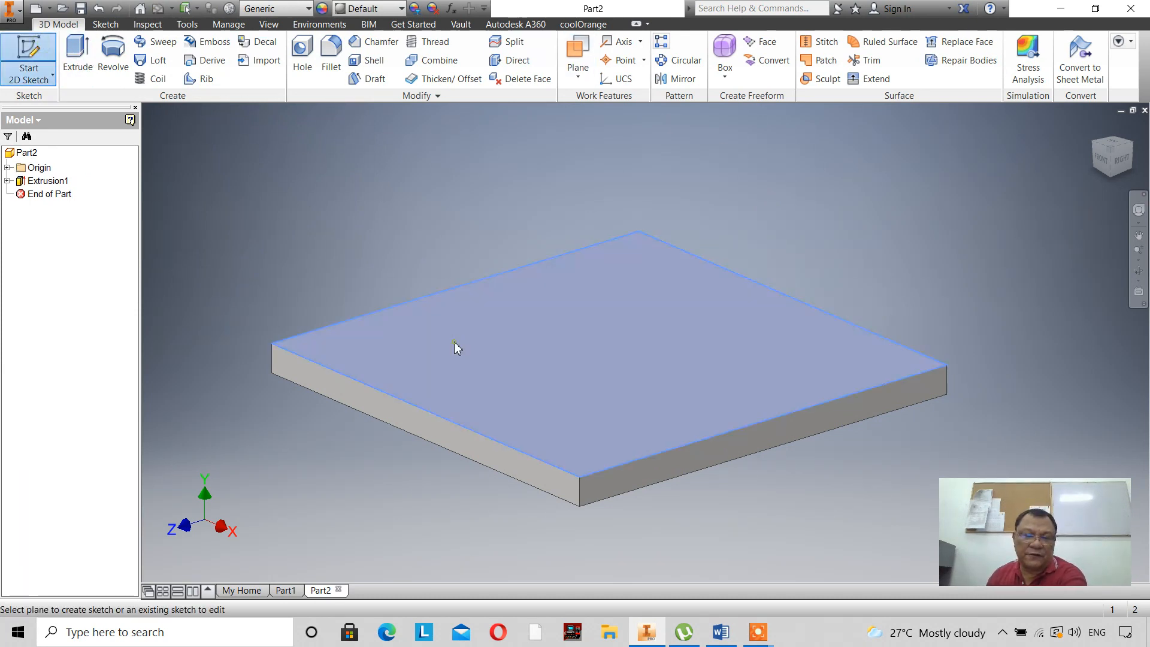
left_click(455, 342)
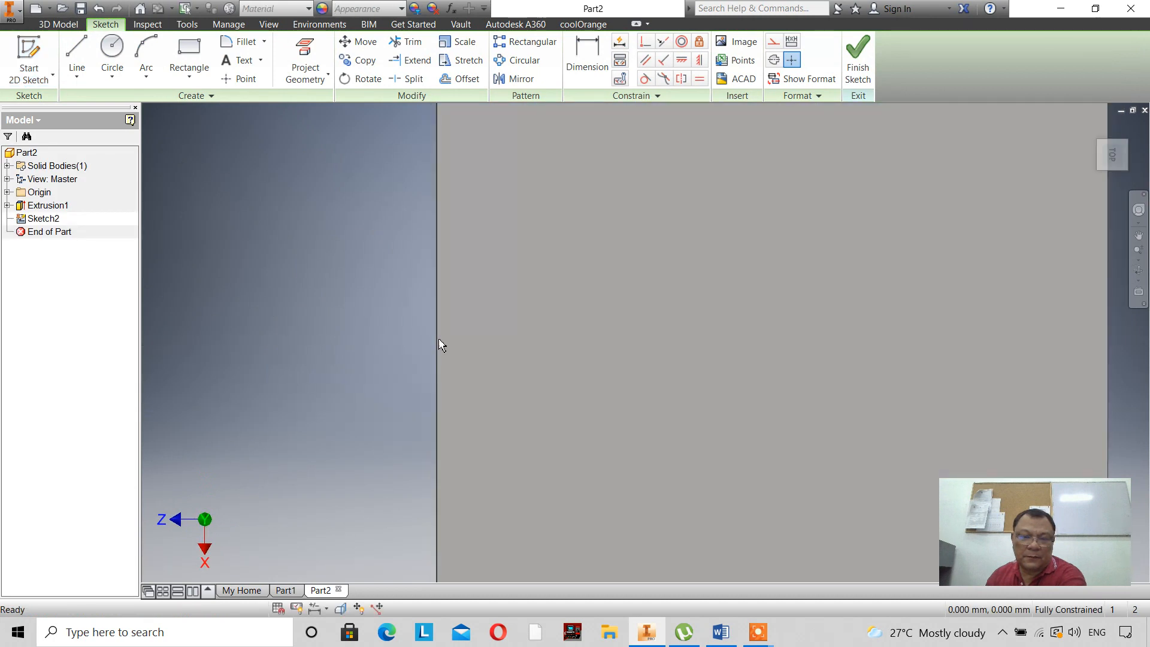
left_click(305, 57)
left_click(530, 352)
scroll(352, 231, "down", 2)
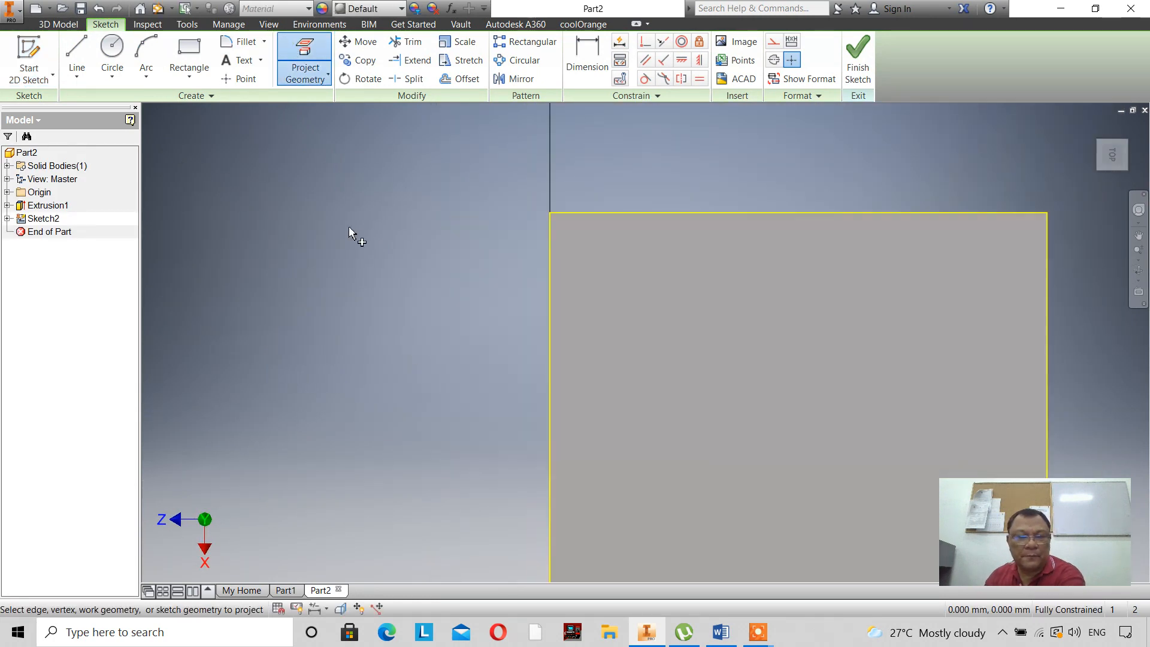
right_click(349, 227)
left_click(398, 228)
scroll(398, 234, "down", 3)
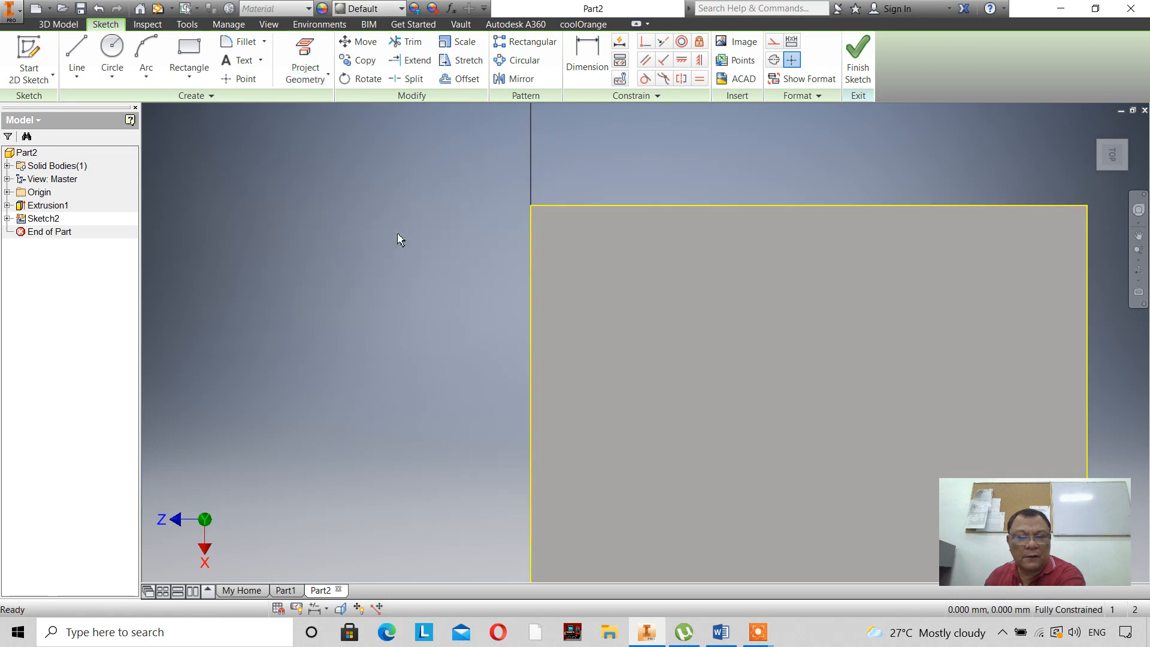
- Draw a 150 mm line across the plate, about 15 mm below its upper edge, and convert it to construction geometry
left_click(77, 54)
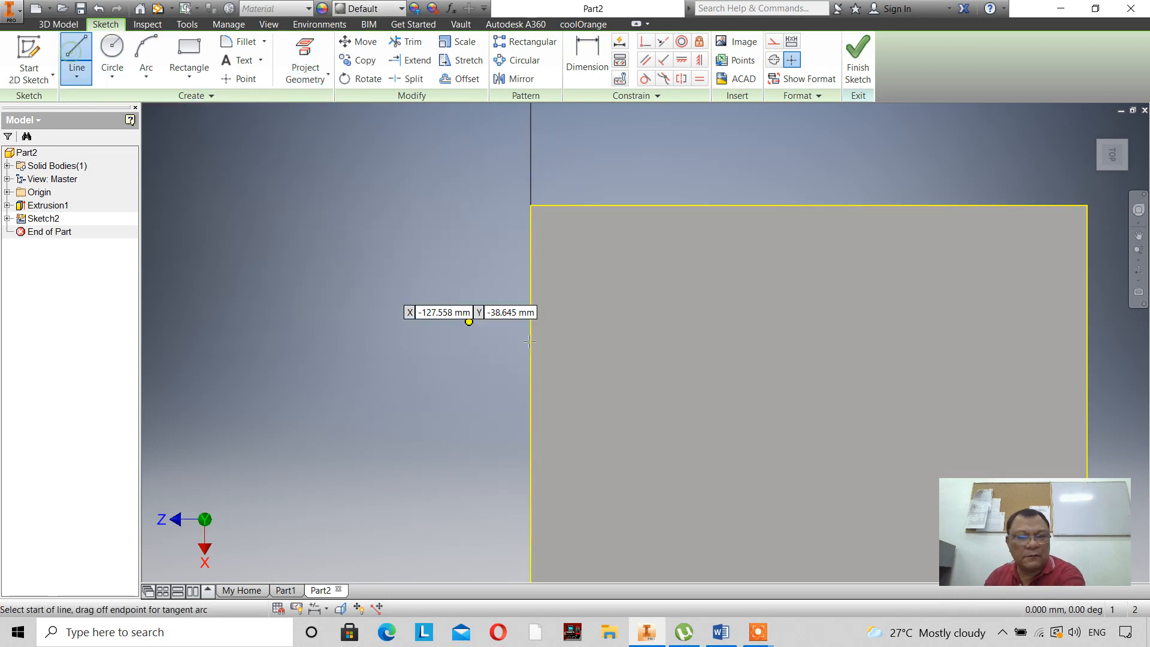
left_click(530, 261)
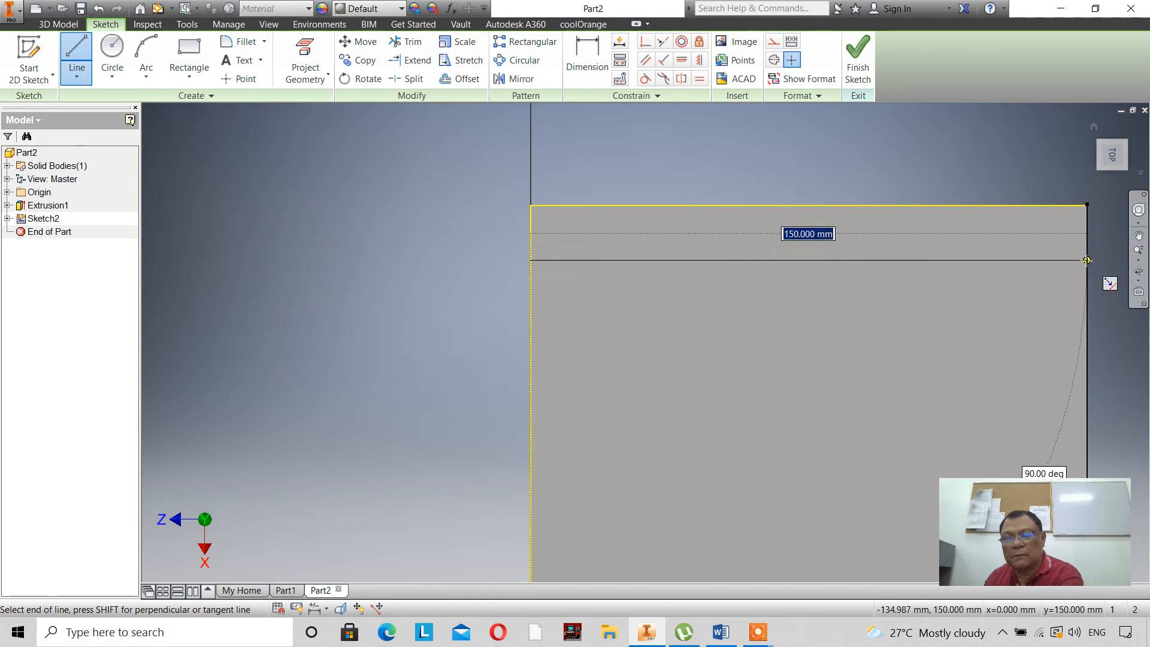
left_click(1088, 260)
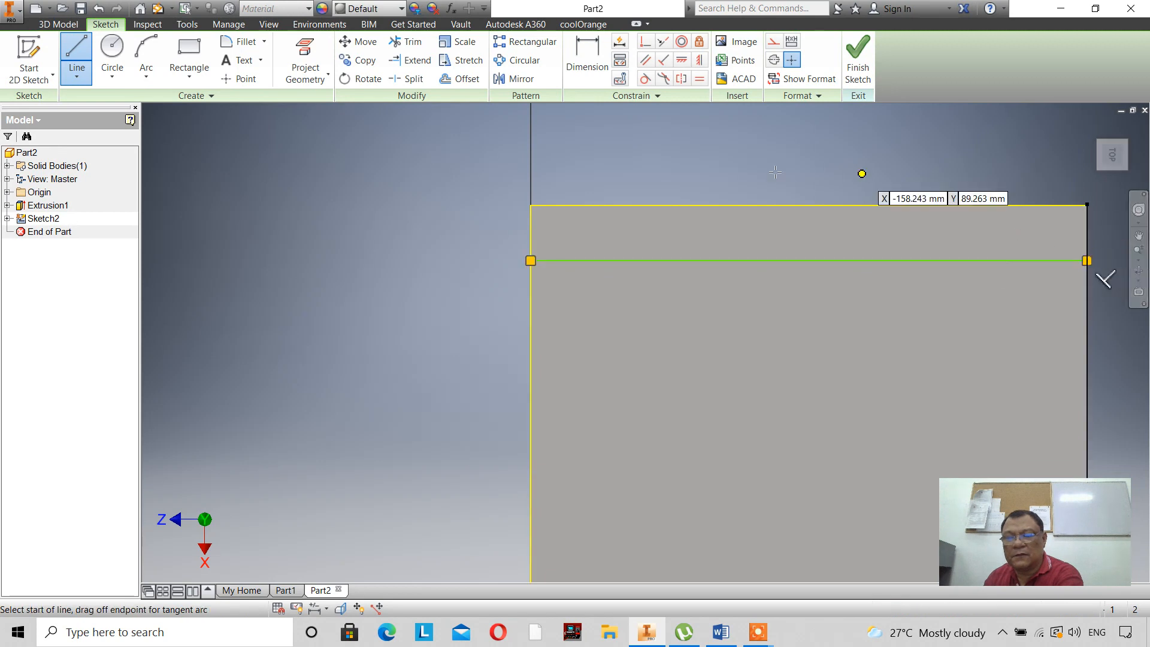
right_click(267, 200)
left_click(323, 195)
mouse_move(906, 342)
left_mouse_down()
mouse_move(757, 240)
mouse_move(719, 252)
left_mouse_up()
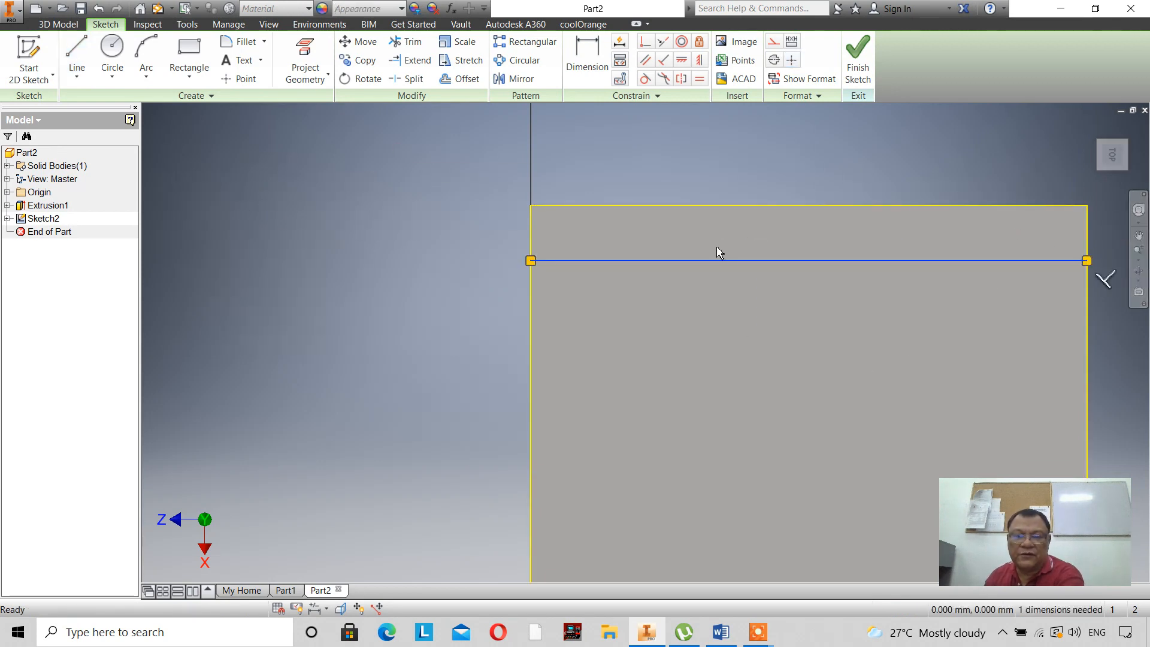
left_click(775, 42)
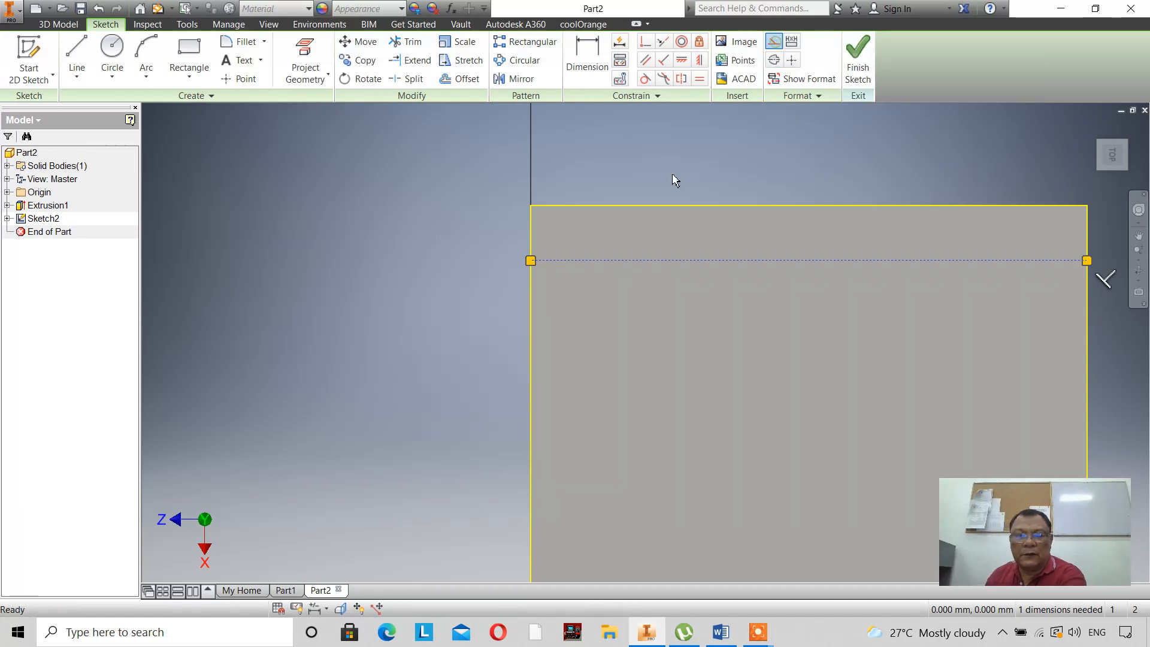
scroll(473, 212, "down", 3)
scroll(470, 212, "up", 3)
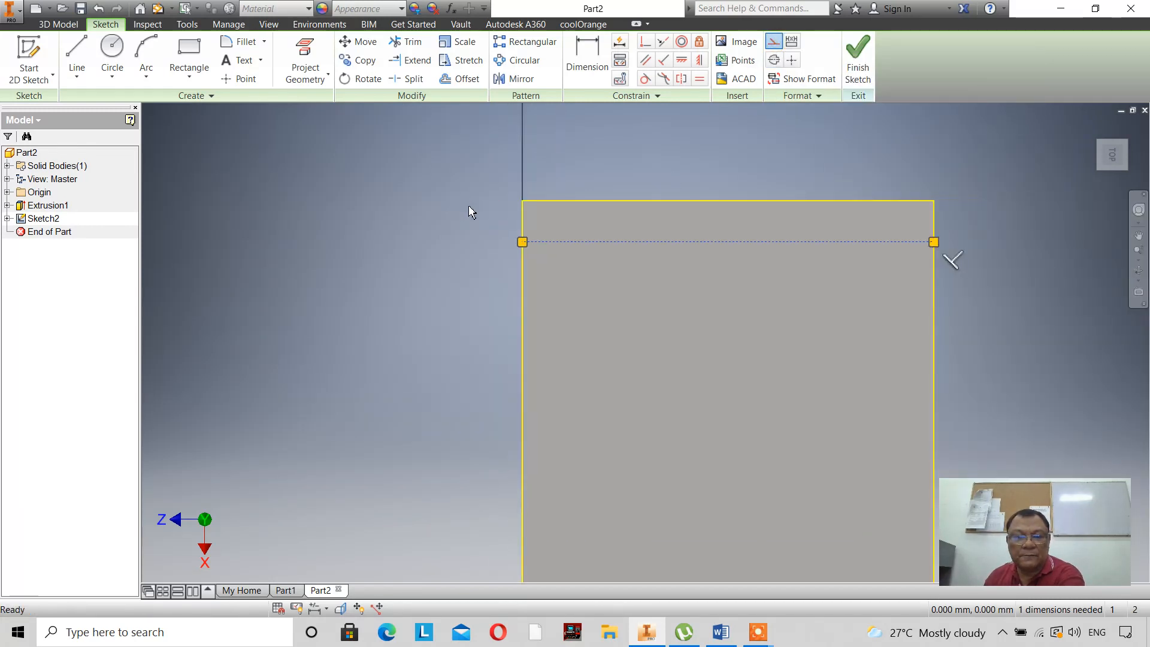
- Draw a 10 mm diameter circle centred on the construction line near its left end
left_click(112, 48)
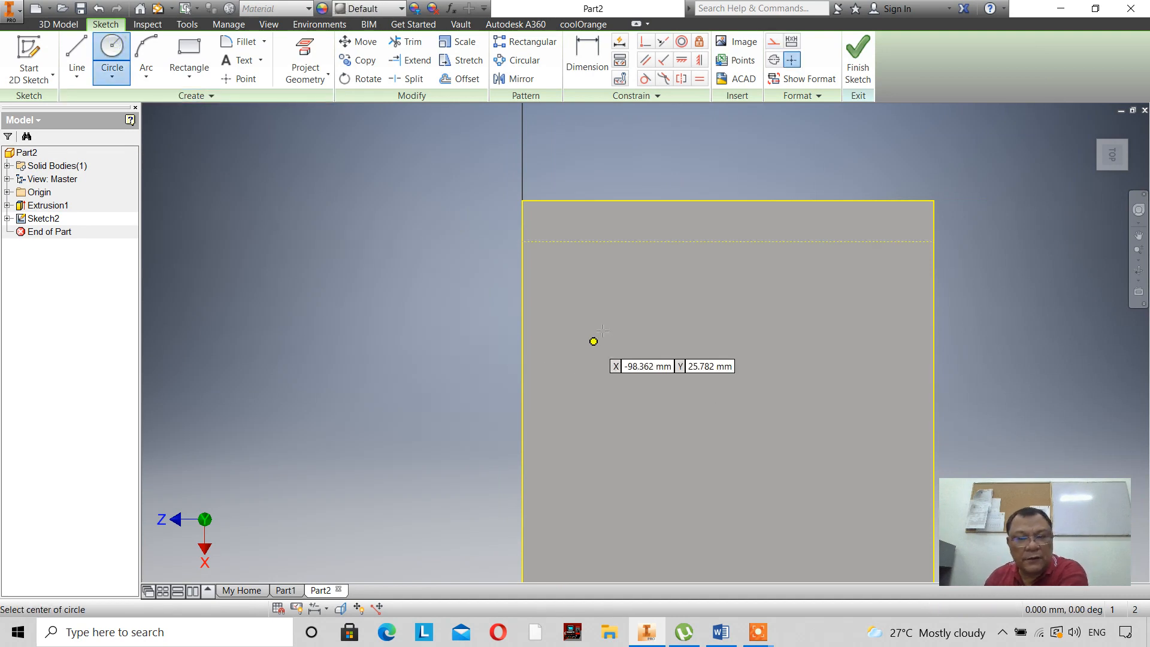
left_click(565, 242)
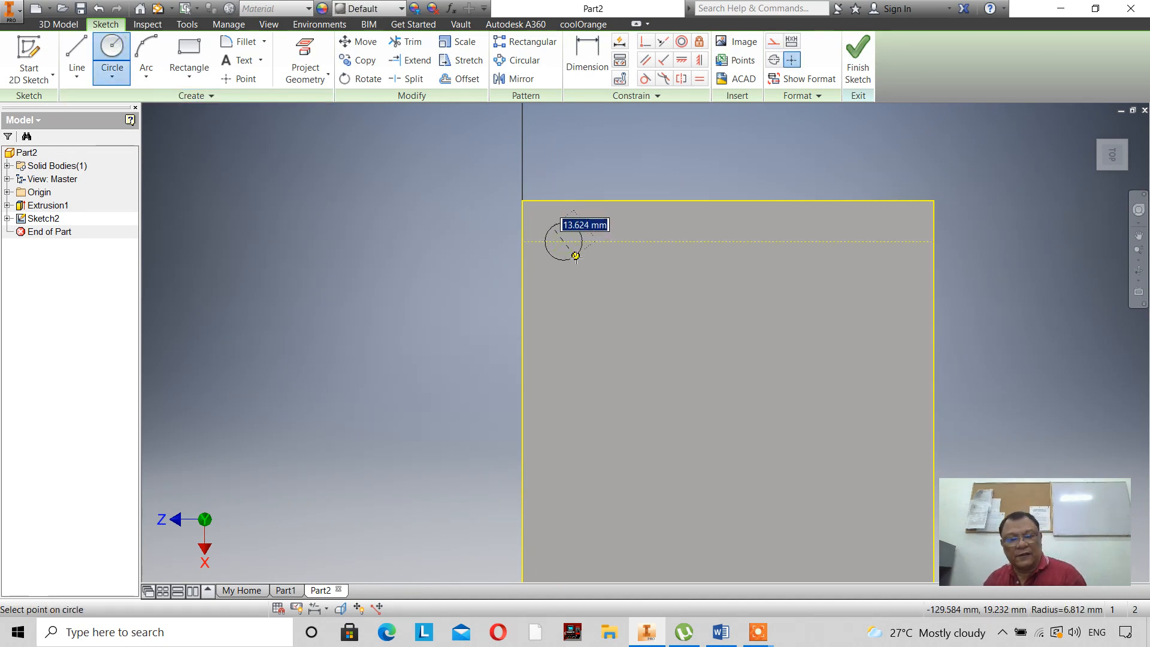
type("10")
key("Return")
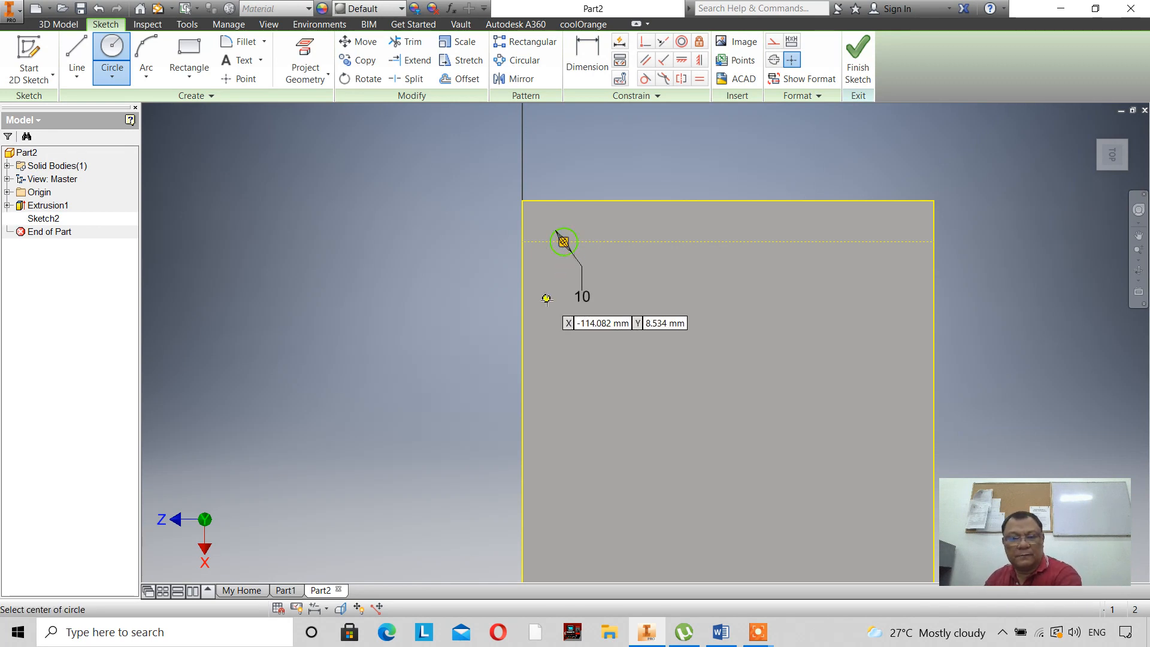
- Dimension the circle's centre 10 mm from the plate's left edge and 10 mm from its upper edge
key("d")
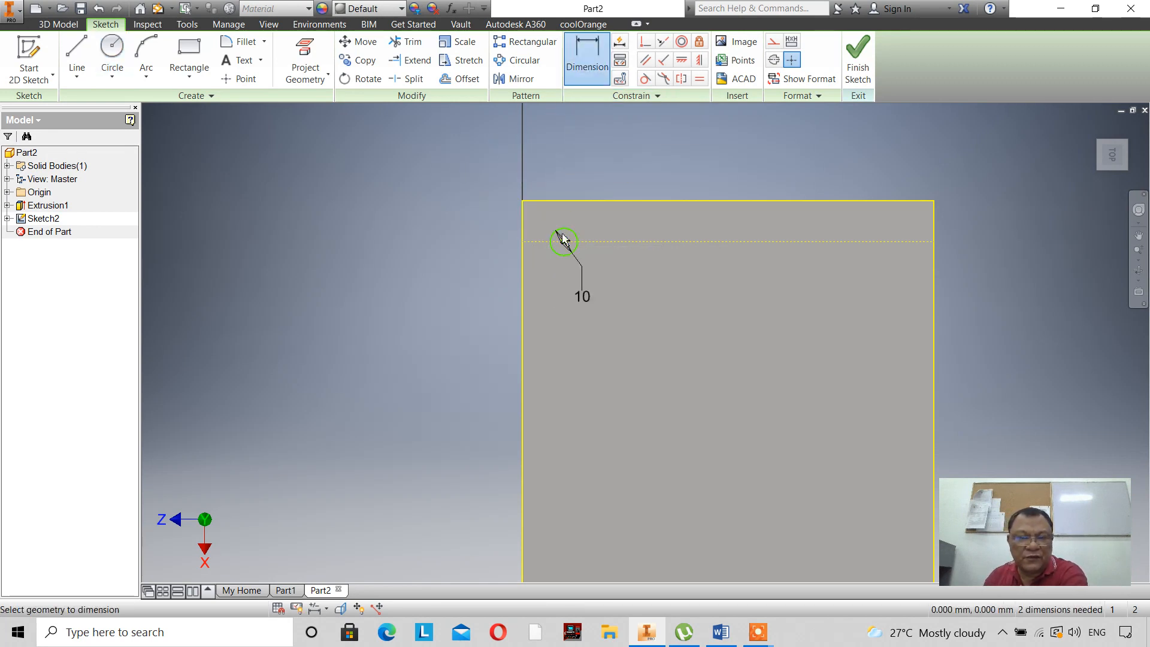
left_click(560, 260)
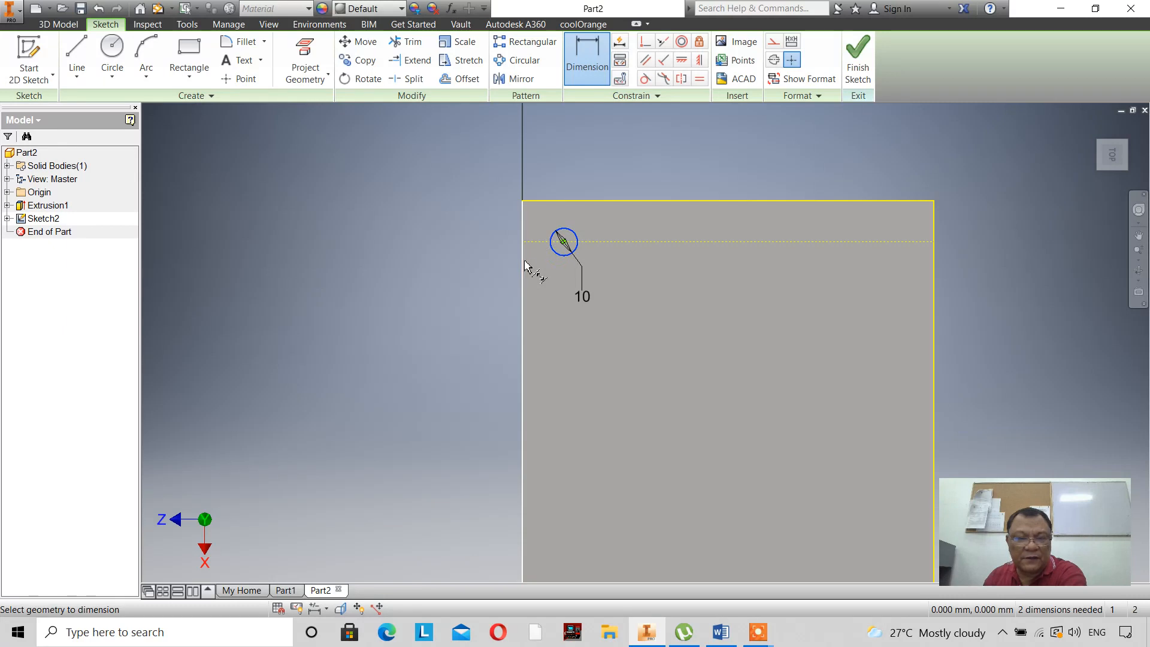
left_click(523, 266)
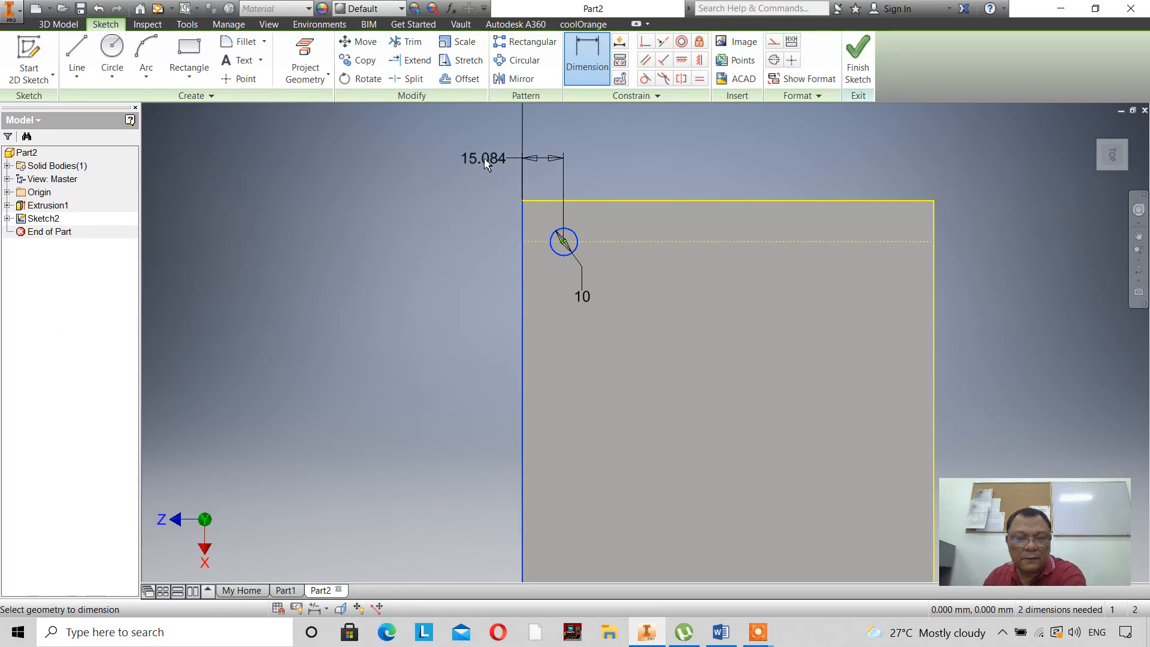
left_click(485, 163)
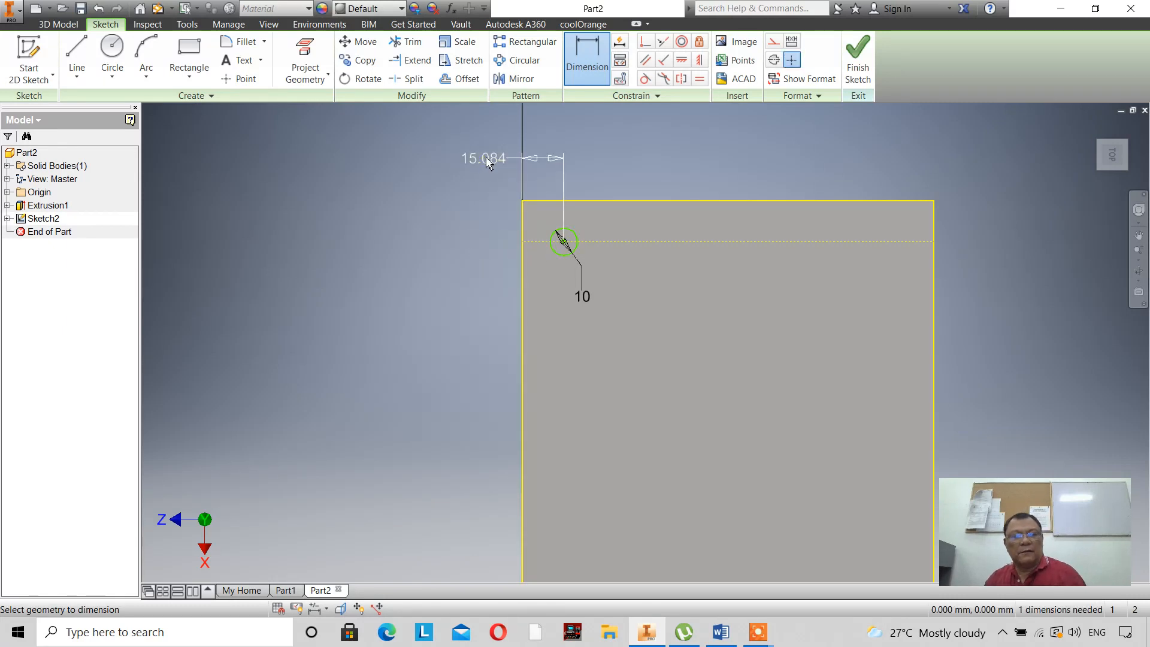
left_click(487, 159)
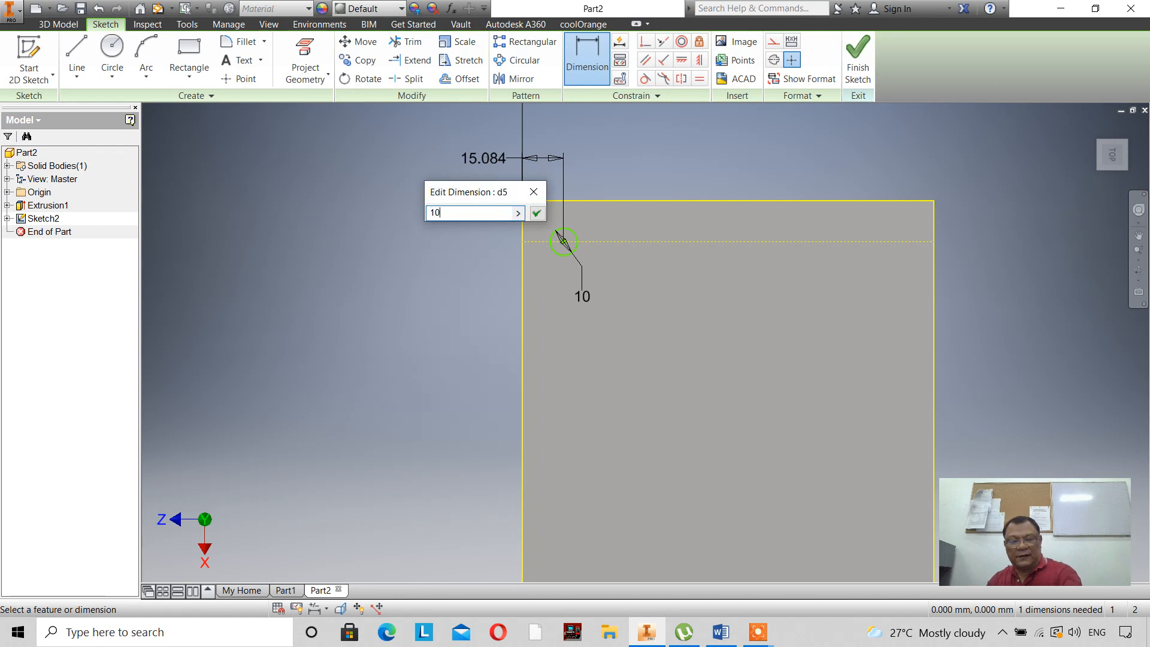
key("Return")
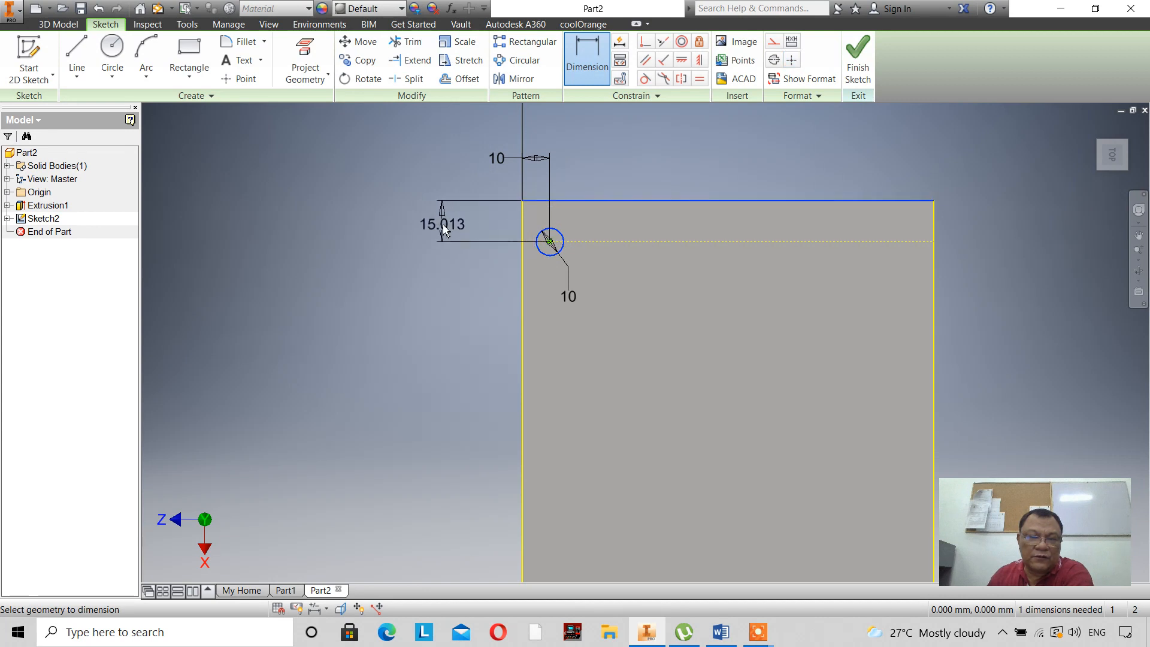
left_click(445, 230)
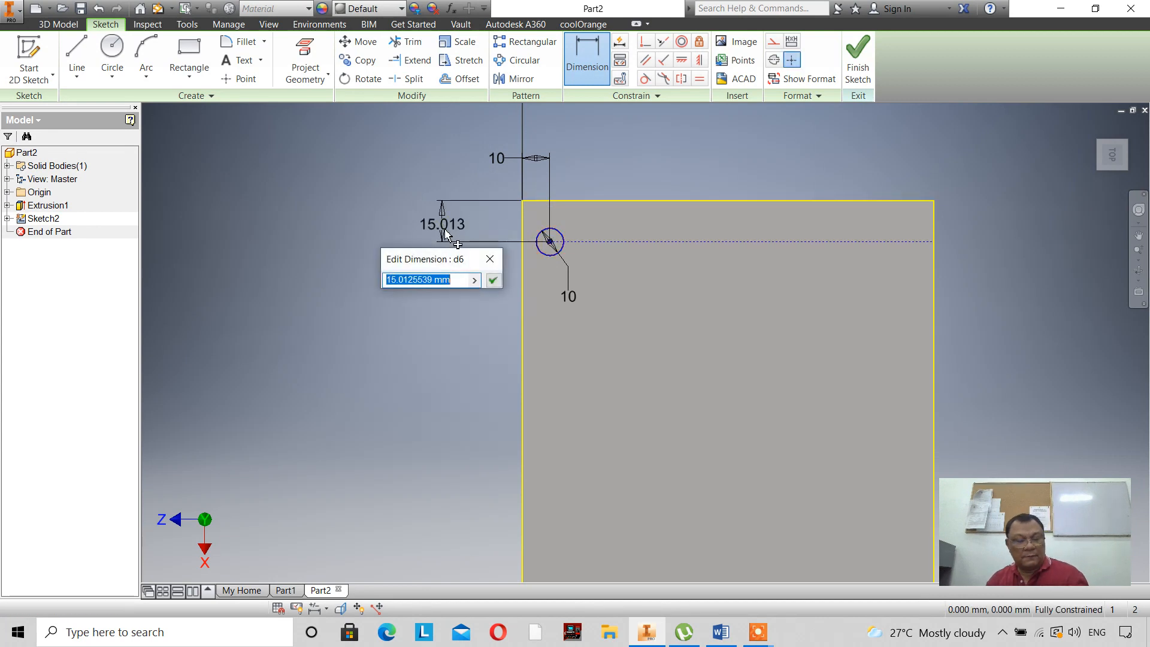
type("10")
key("Return")
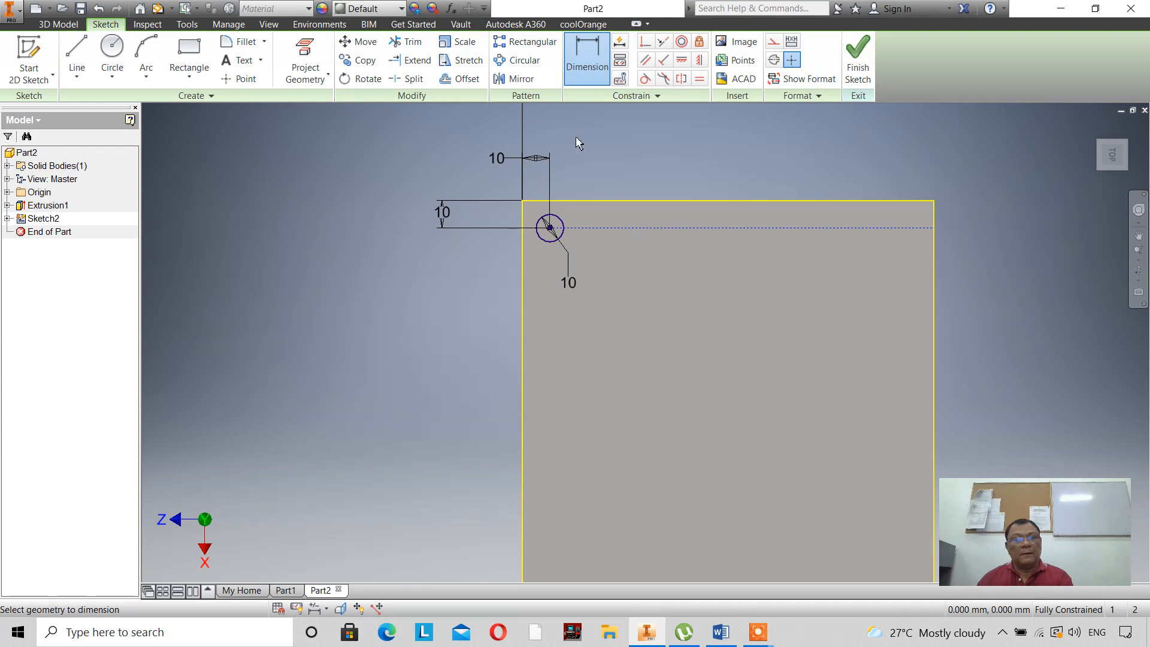
- Draw a V of two connected lines from the circle's centre back up to the construction line, about 34 mm along it
left_click(77, 55)
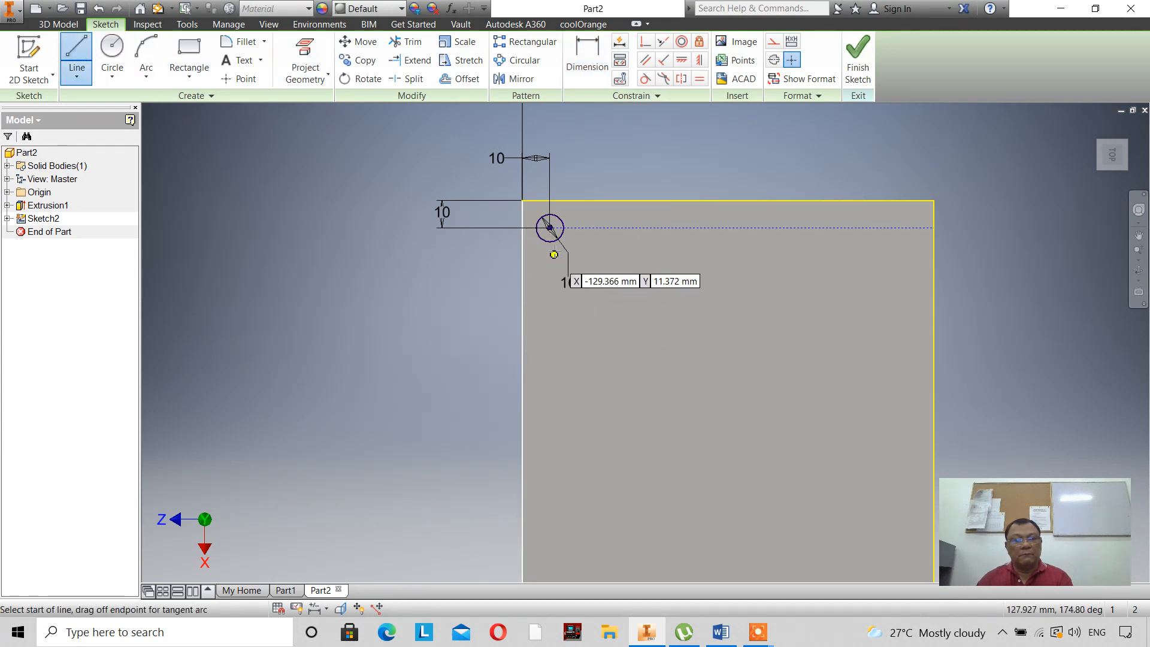
left_click(550, 227)
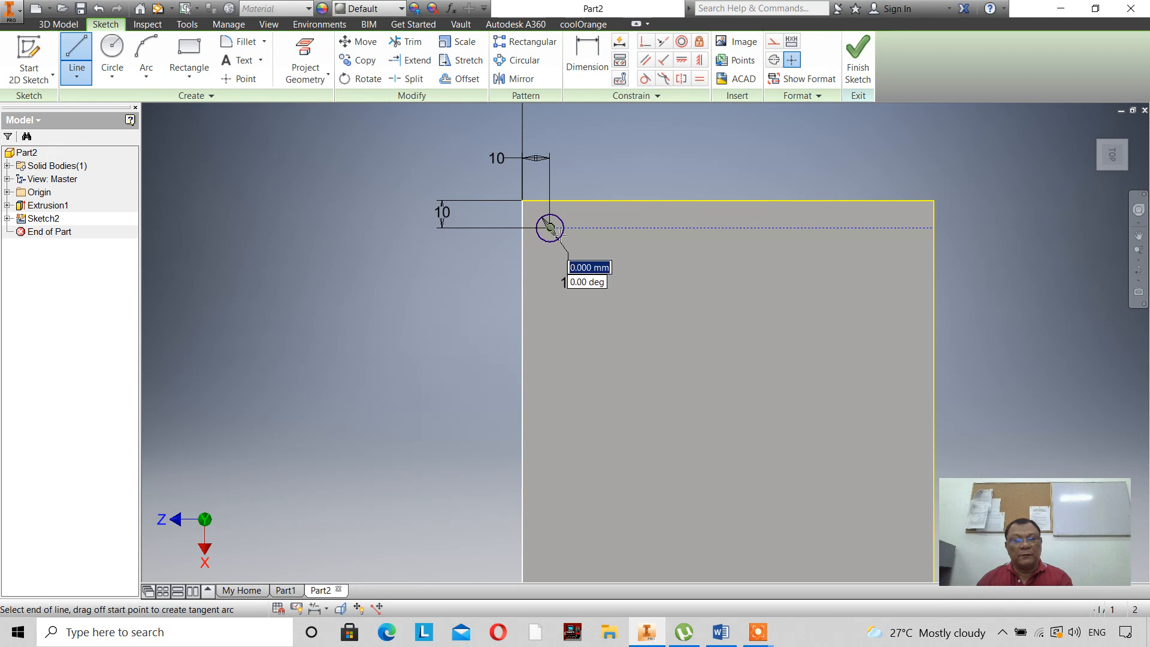
left_click(606, 307)
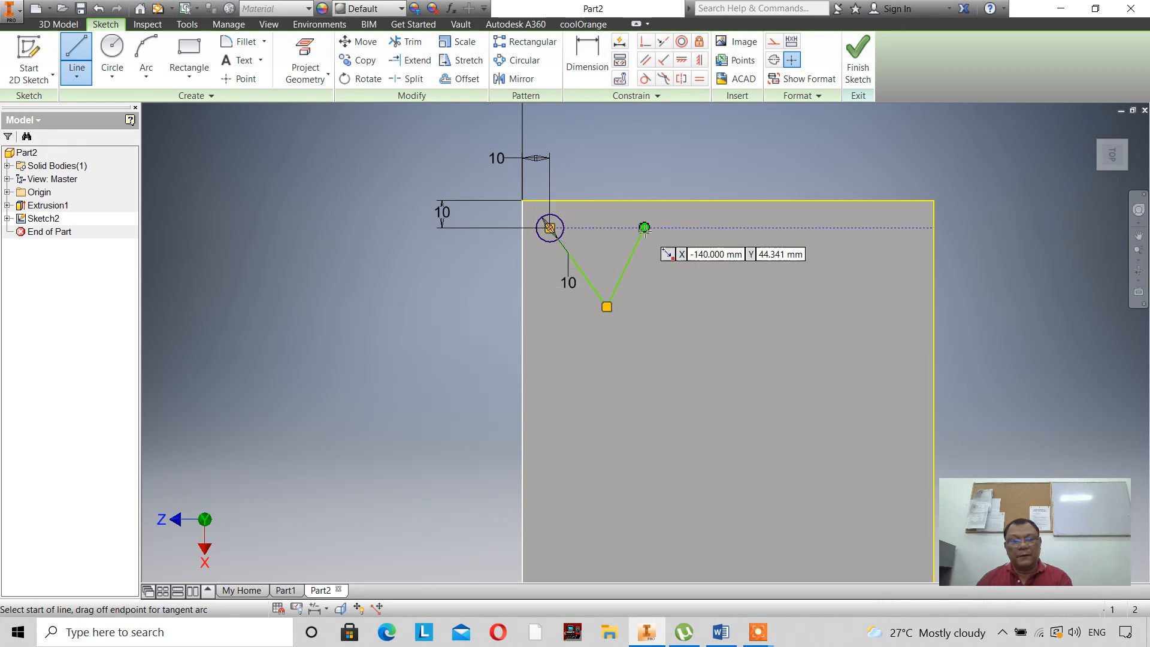
left_click(644, 228)
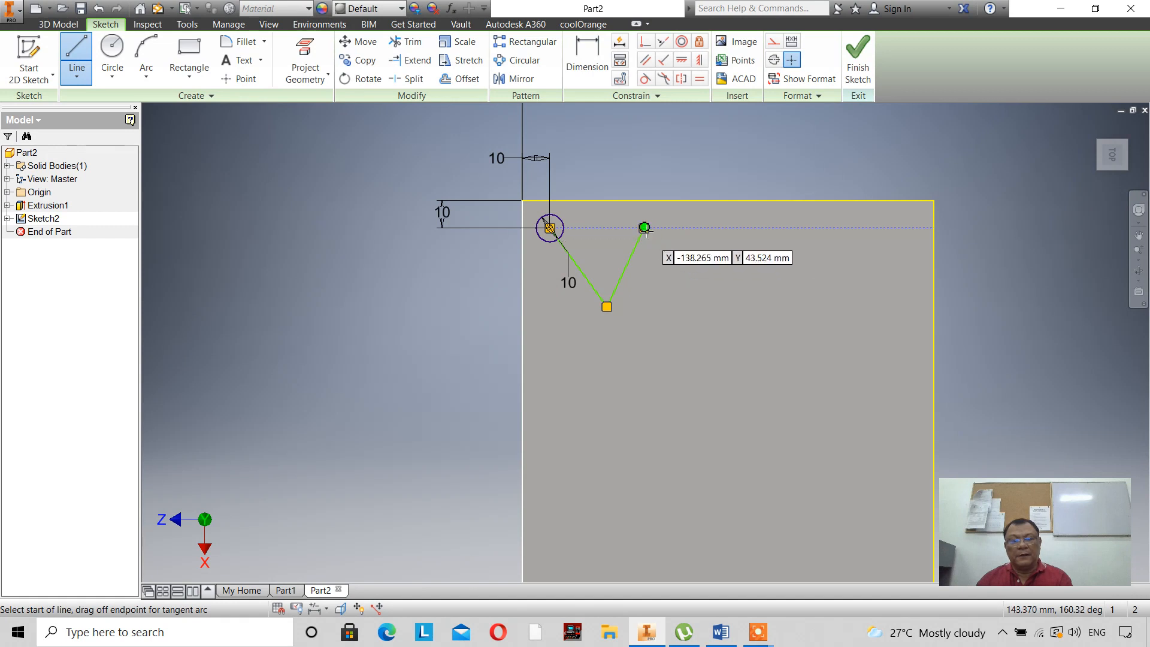
left_click_drag(644, 228, 660, 242)
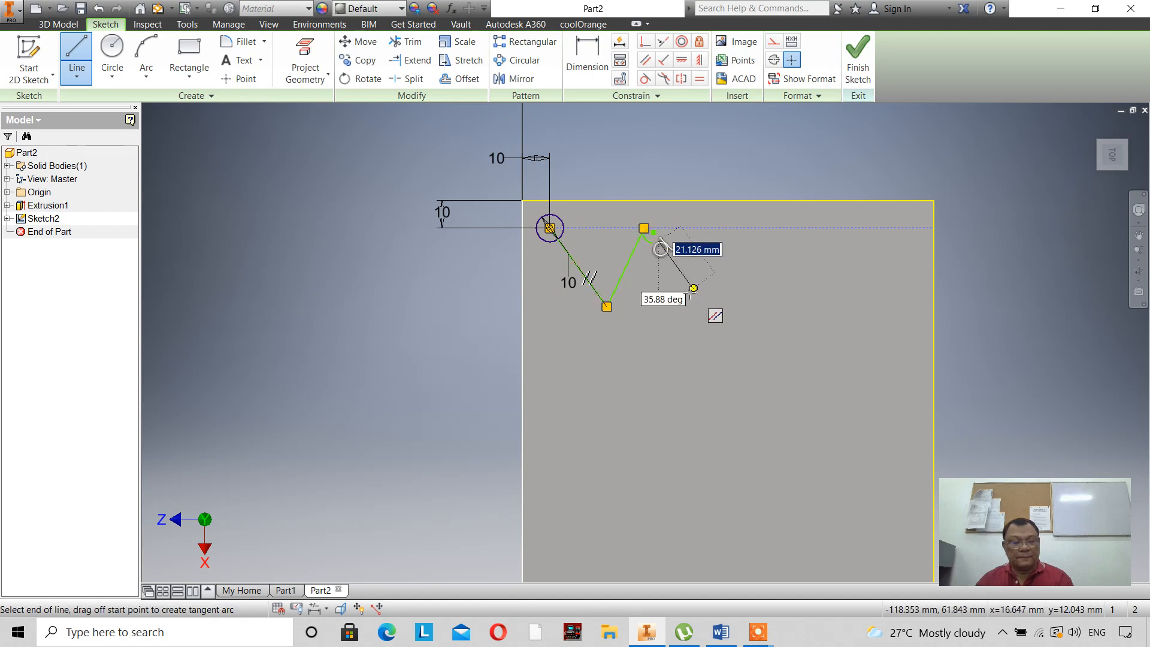
key("Escape")
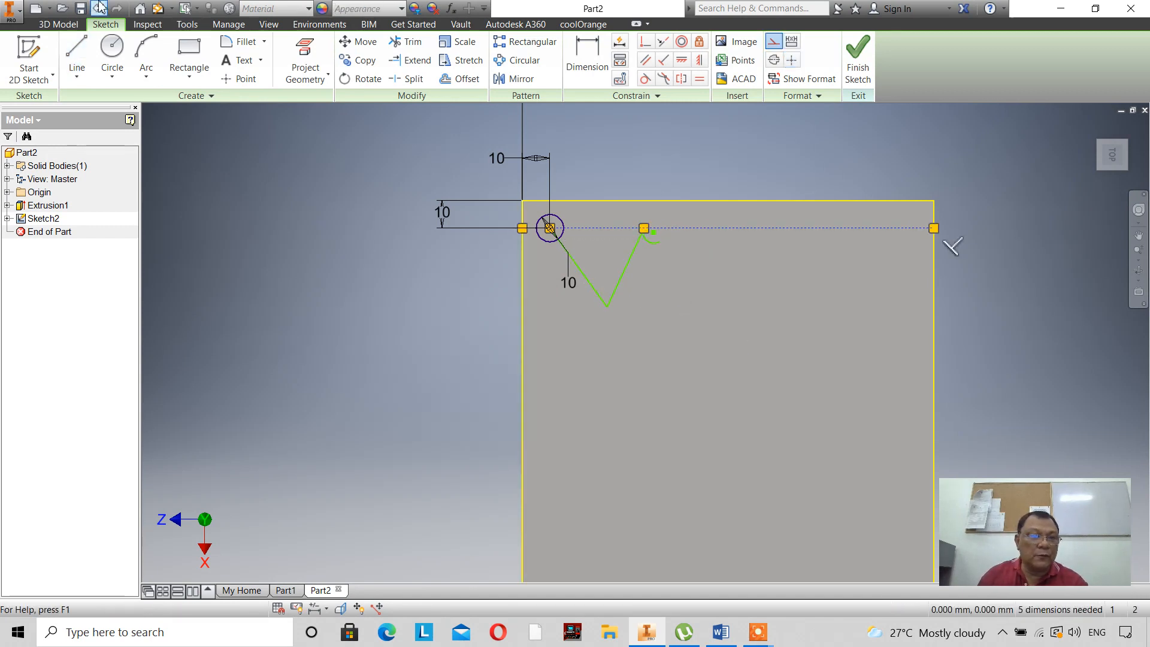
left_click(102, 5)
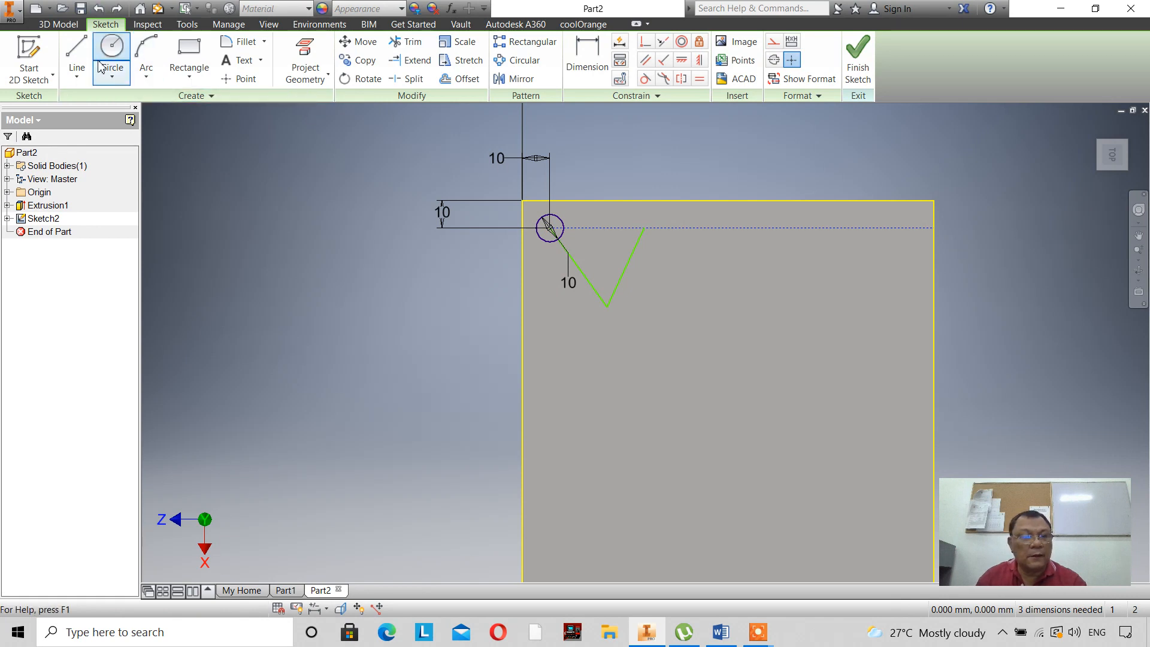
- Continue the zigzag with two more V shapes whose peaks lie on the construction line, spaced about 39 mm and 49 mm apart
left_click(76, 54)
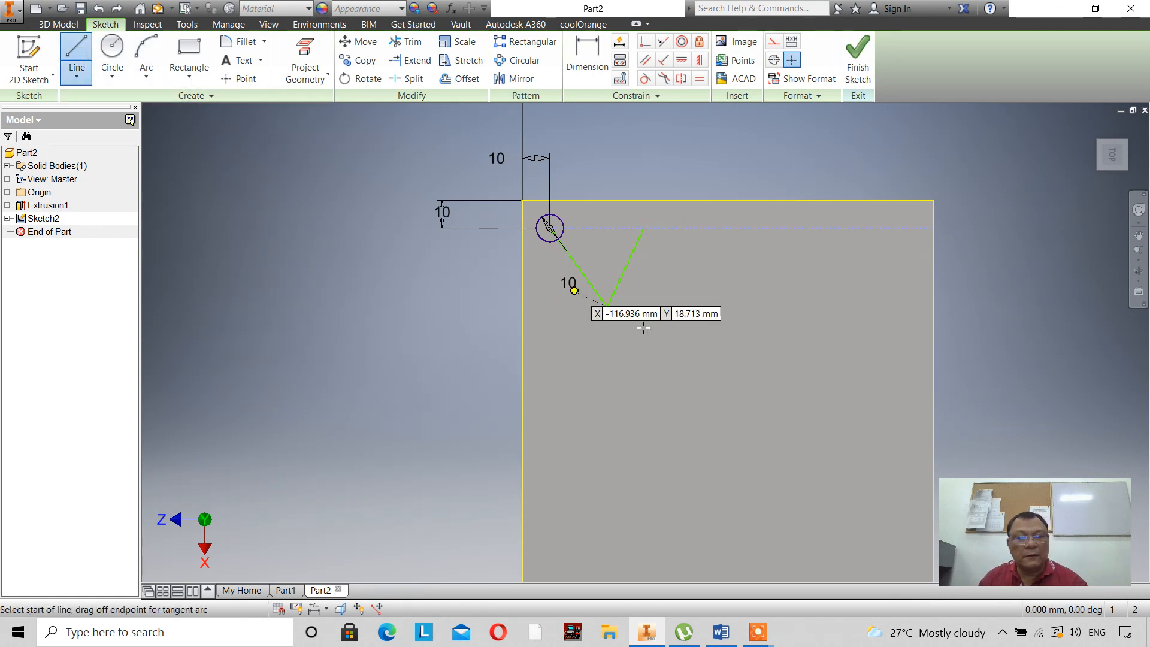
left_click(645, 228)
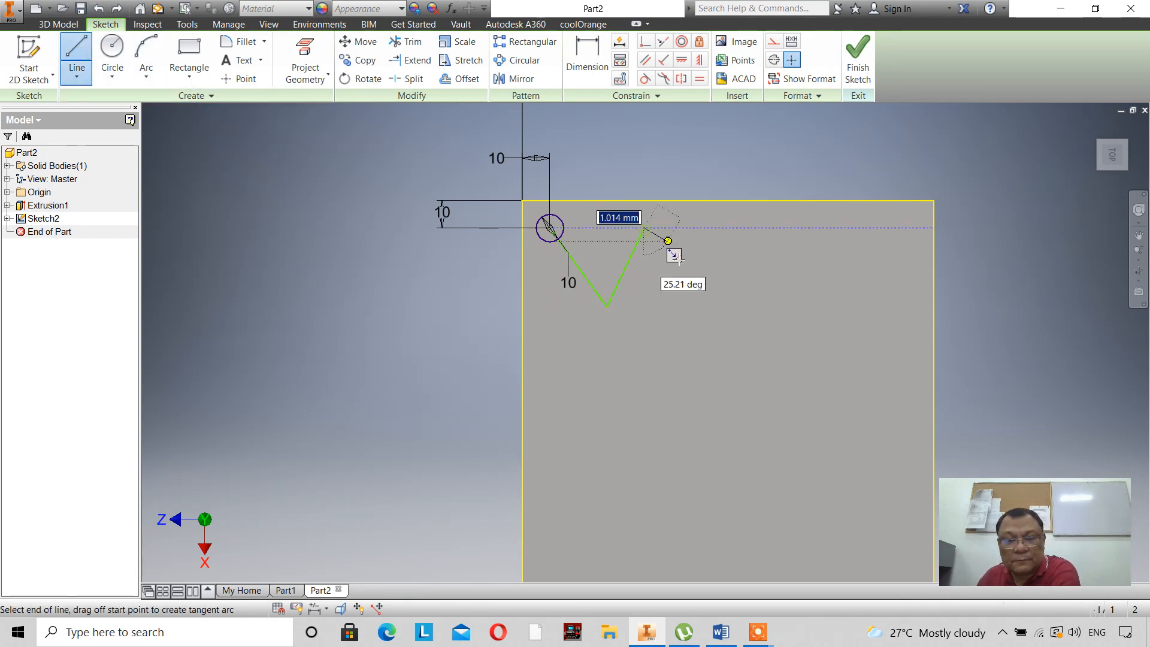
double_click(749, 228)
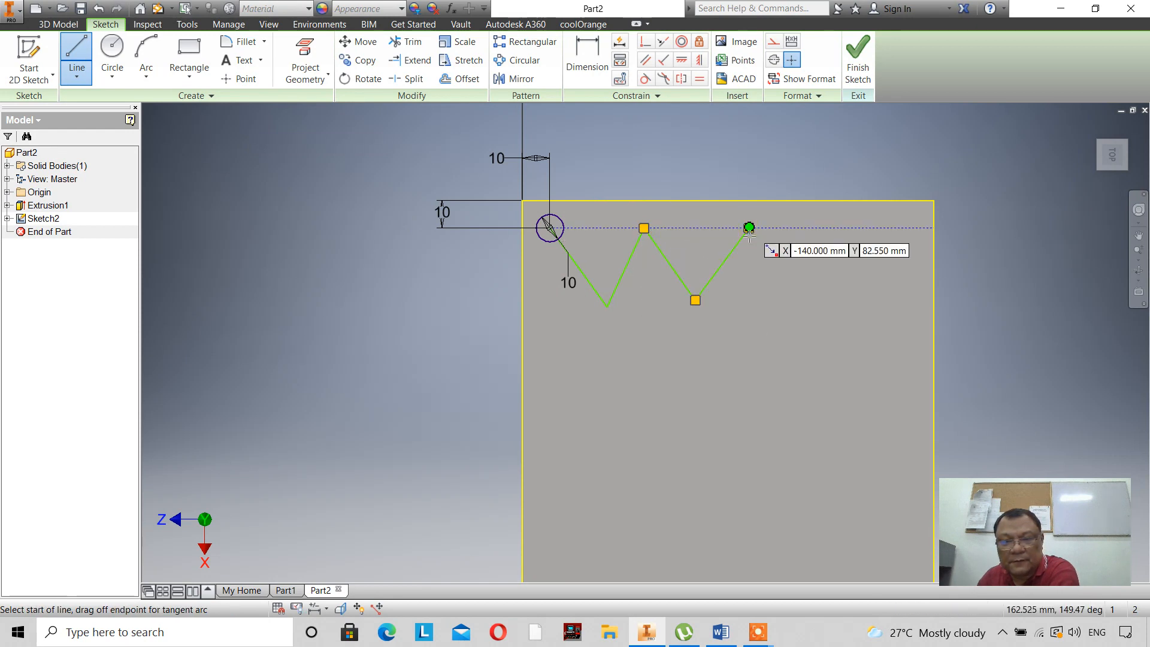
left_click(749, 228)
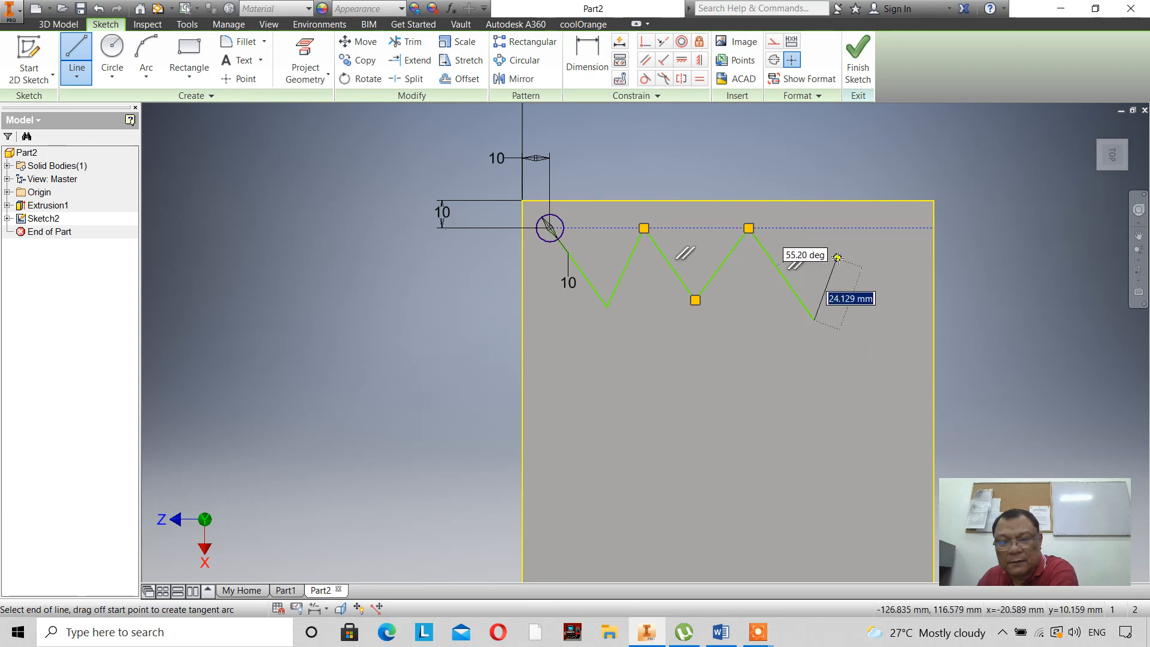
double_click(884, 227)
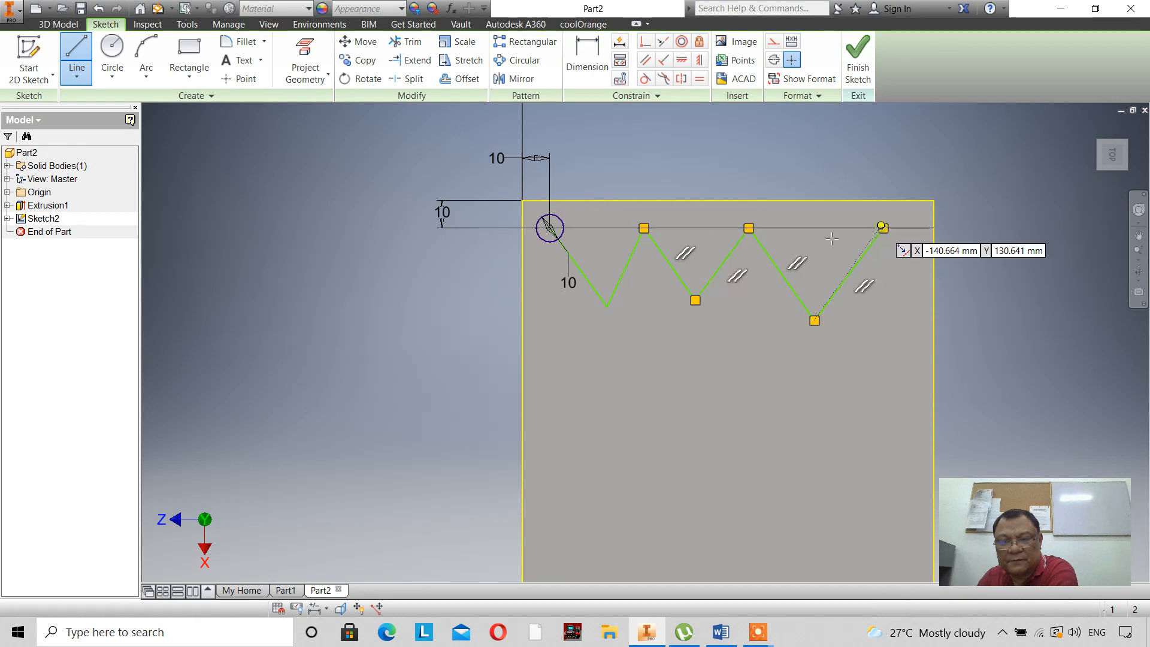
left_click(331, 366)
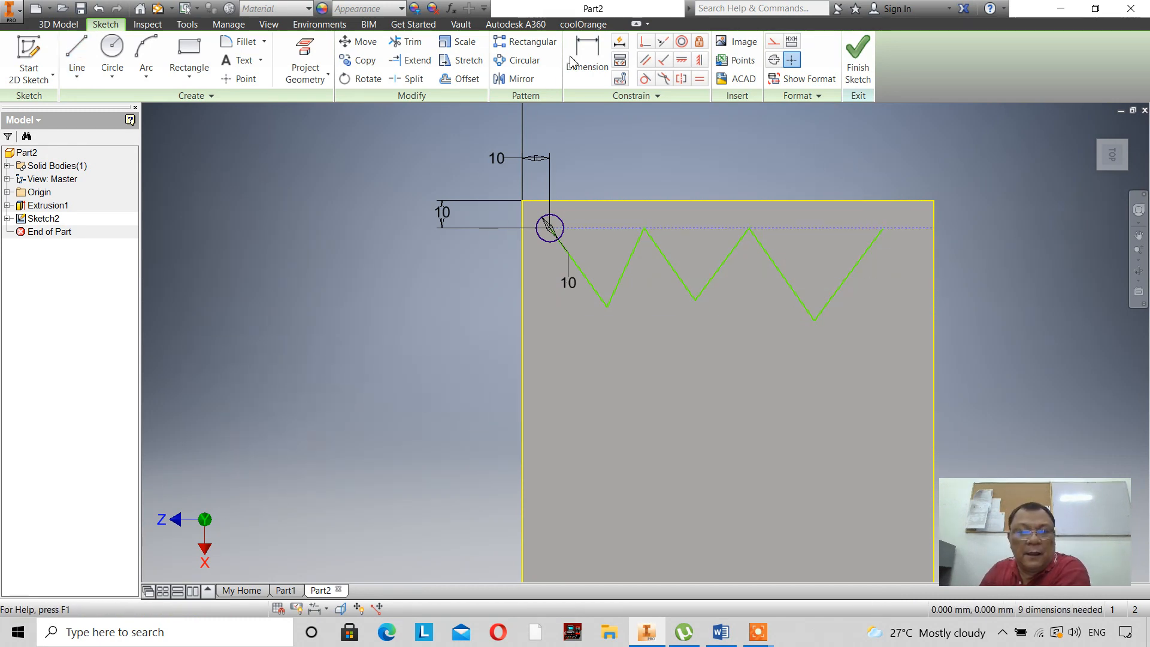
- Dimension the horizontal distance from the circle's centre to the zigzag's first peak as 34 mm
key("d")
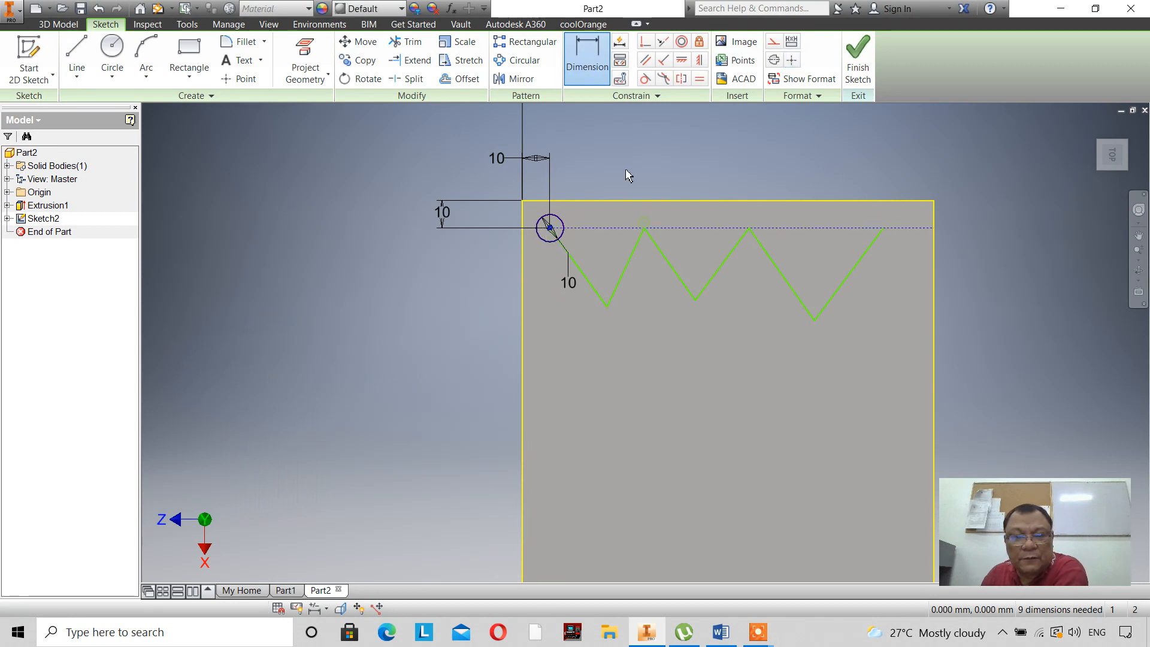
left_click(644, 228)
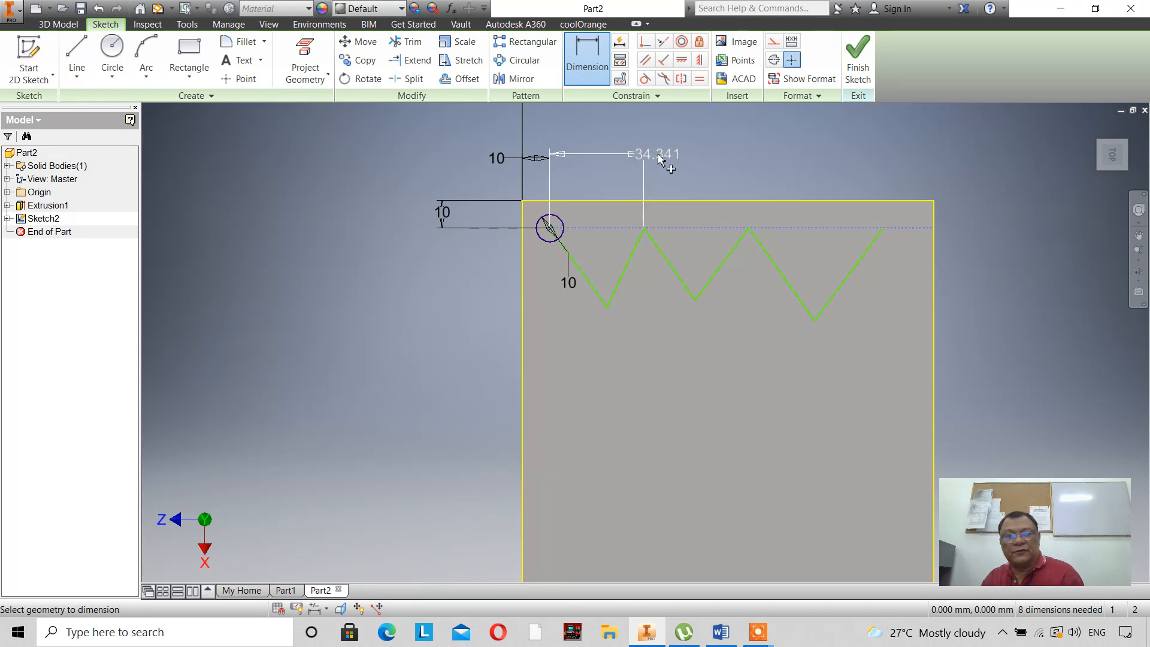
left_click(658, 157)
type("34")
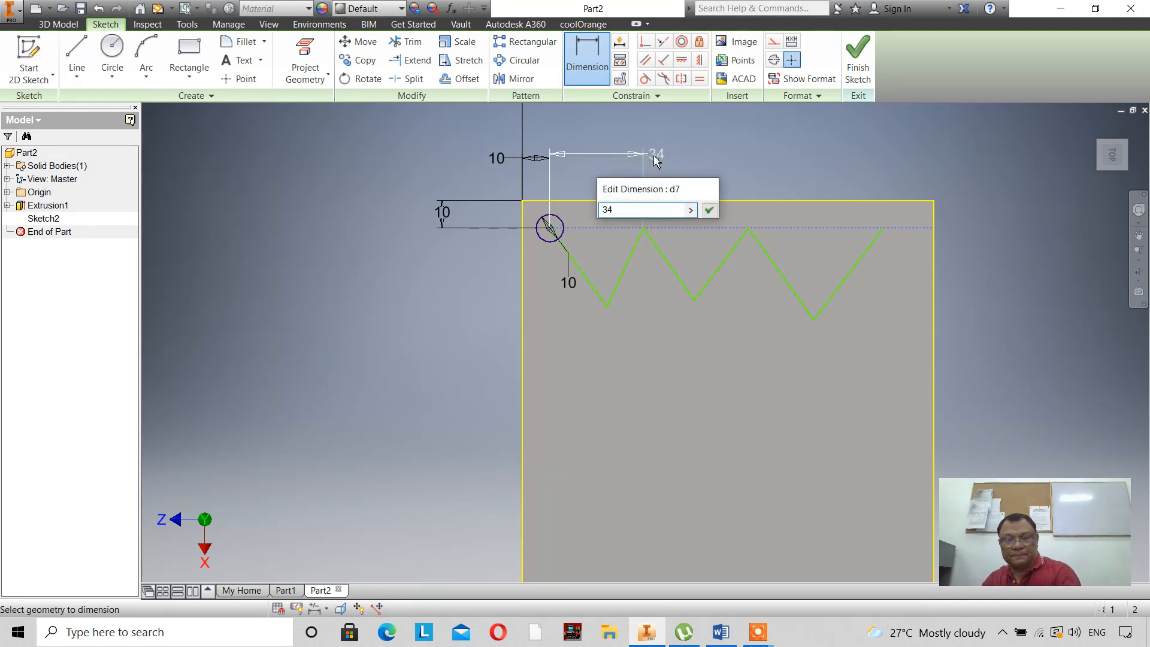
key("Return")
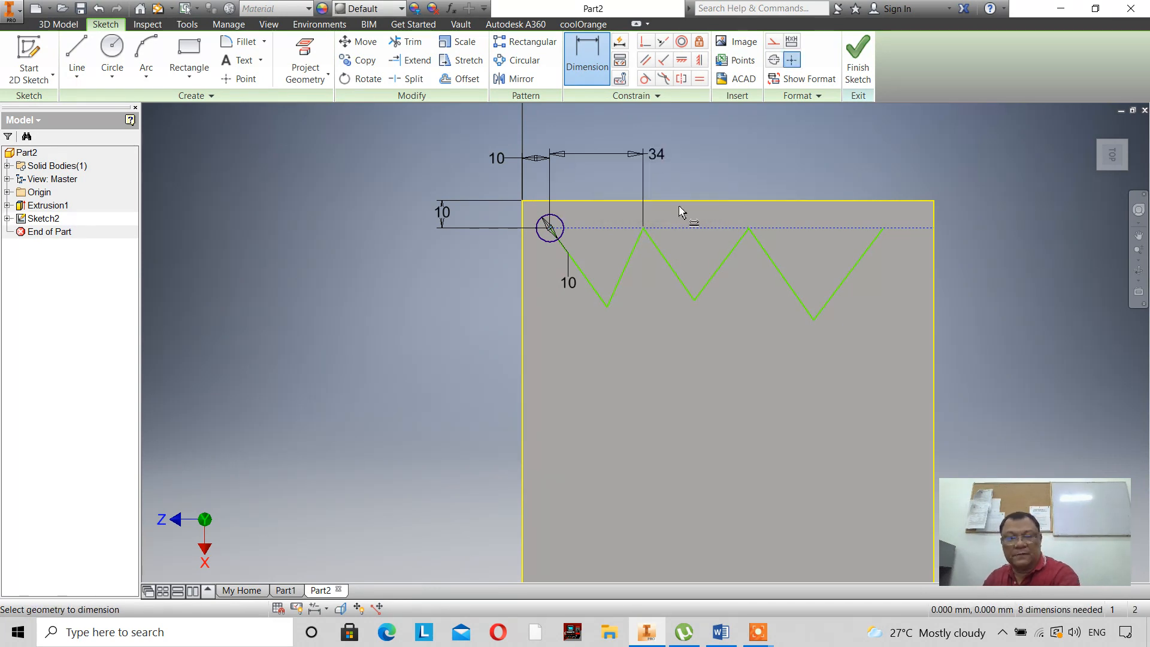
- Dimension the horizontal distance between the zigzag's first and second peaks on the construction line as 39 mm
left_click(645, 230)
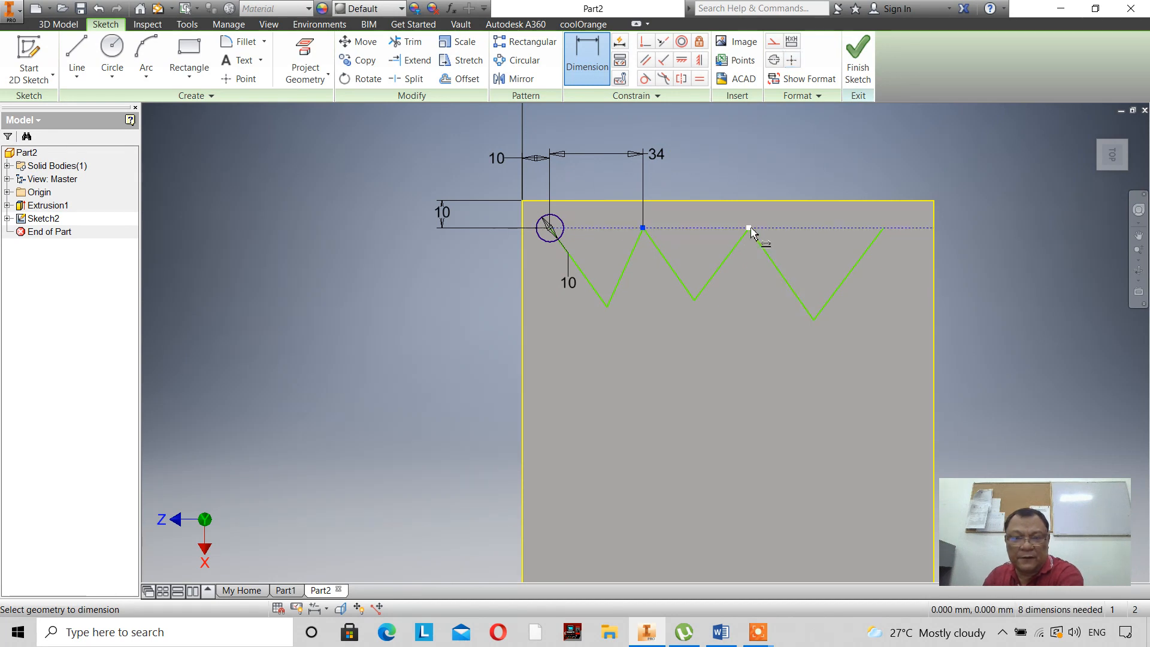
left_click(751, 230)
left_click(733, 183)
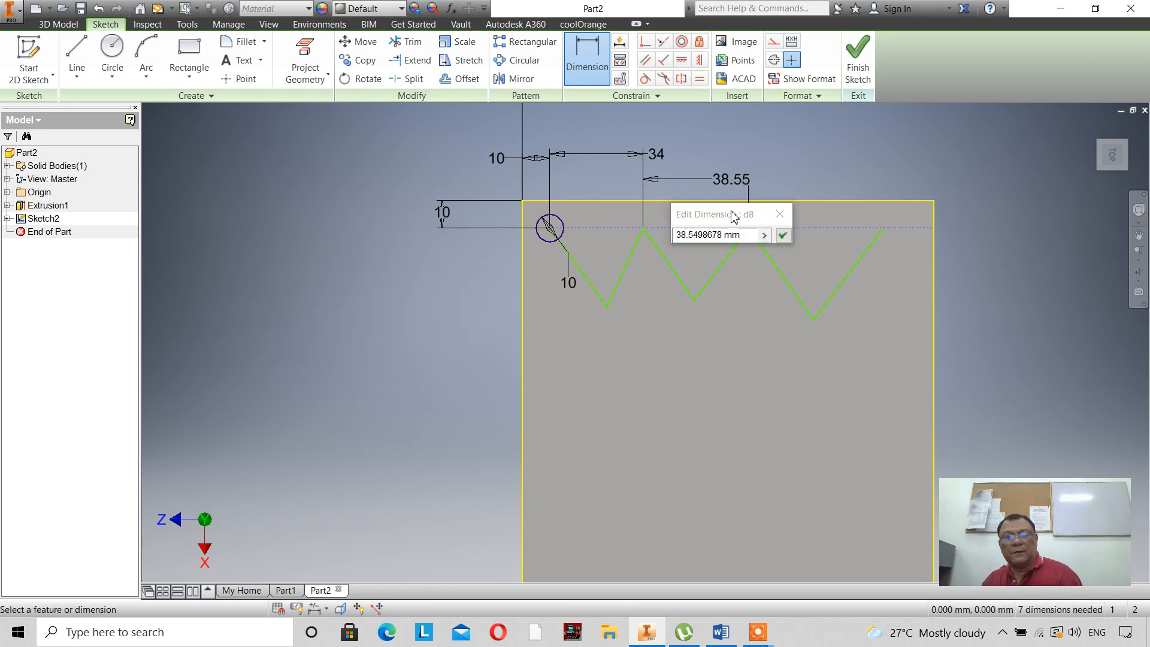
left_click(749, 235)
type("39")
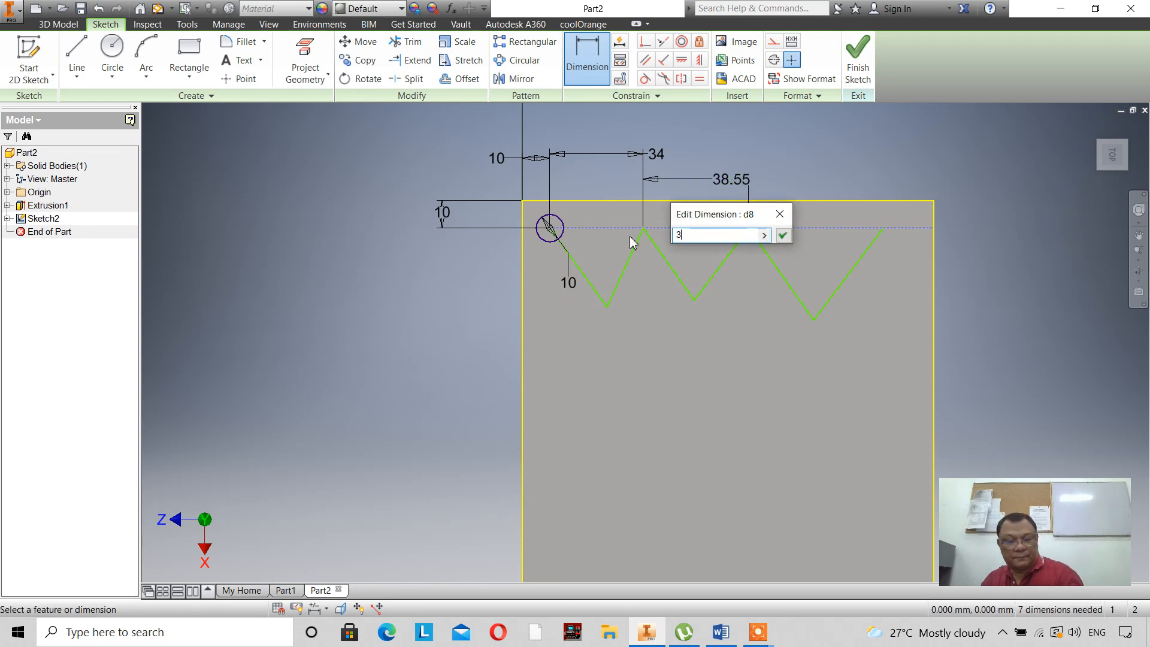
left_click(783, 235)
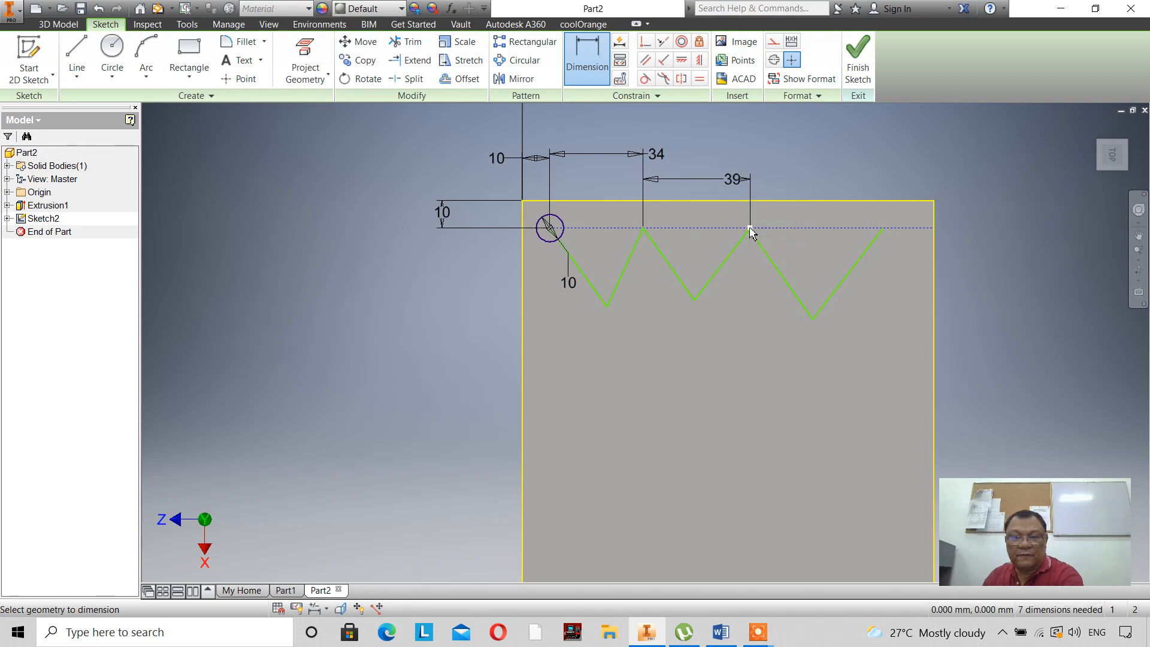
- Dimension the horizontal distance from the second peak to the zigzag's far endpoint as 50 mm
left_click(751, 228)
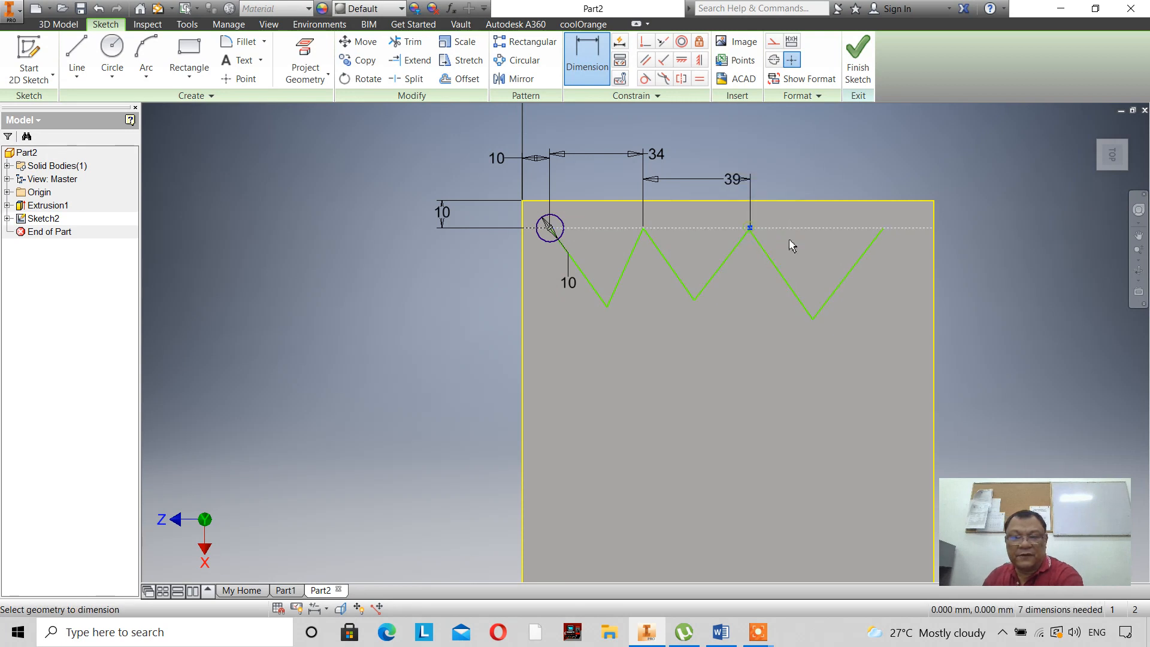
left_click(883, 229)
left_click(840, 149)
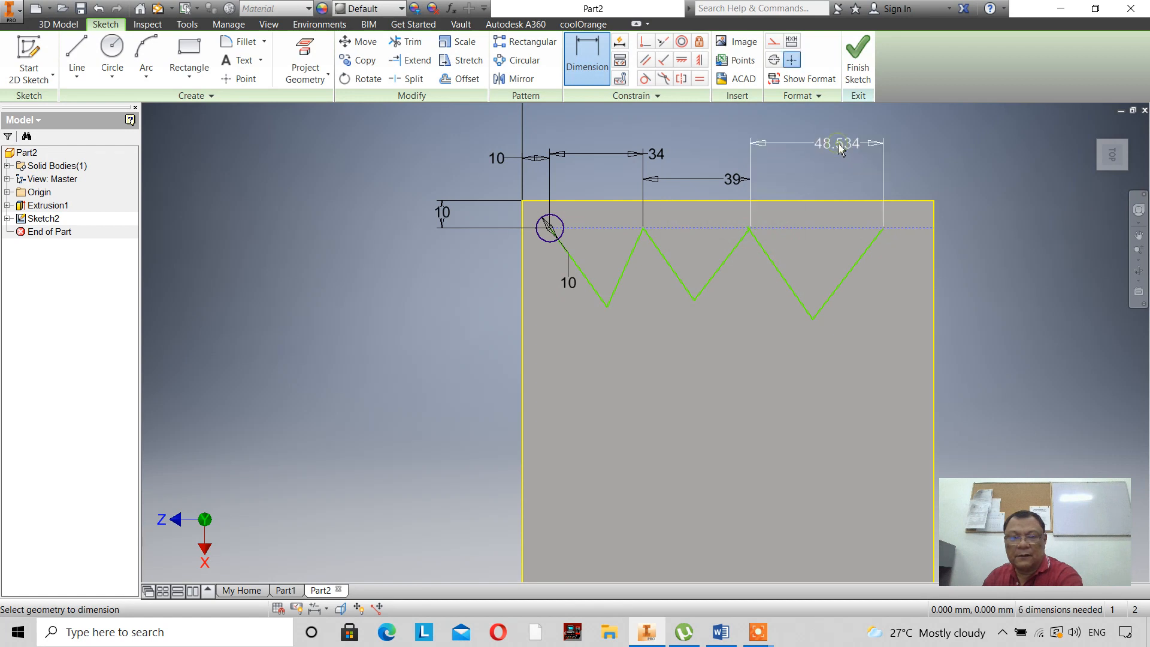
type("50")
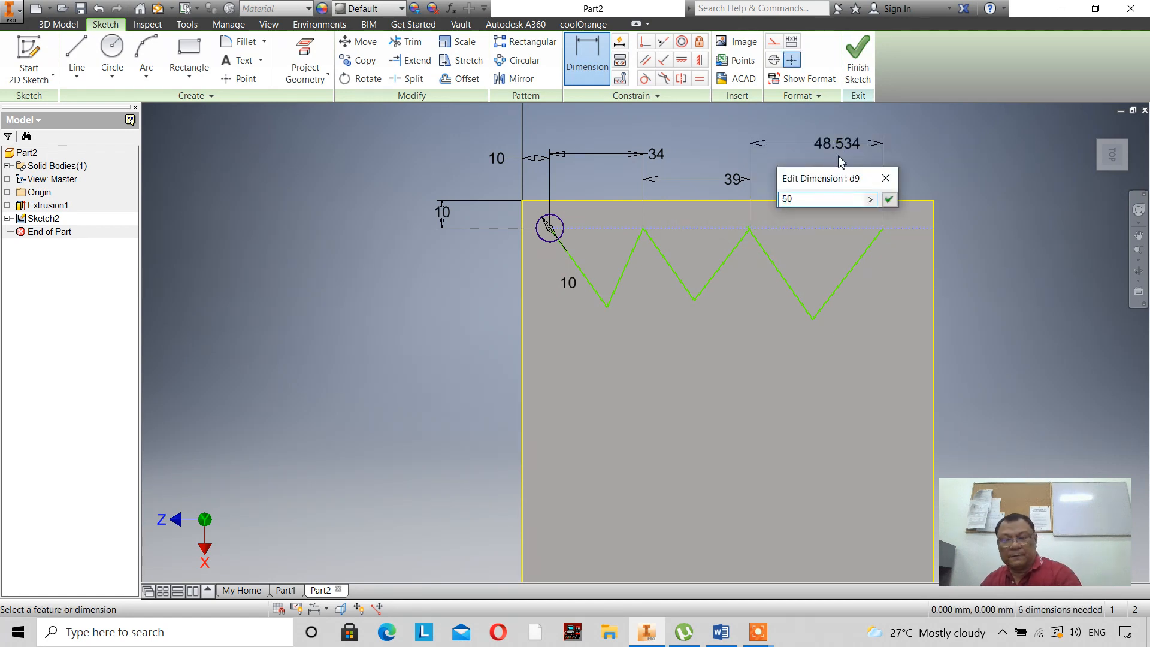
left_click(888, 200)
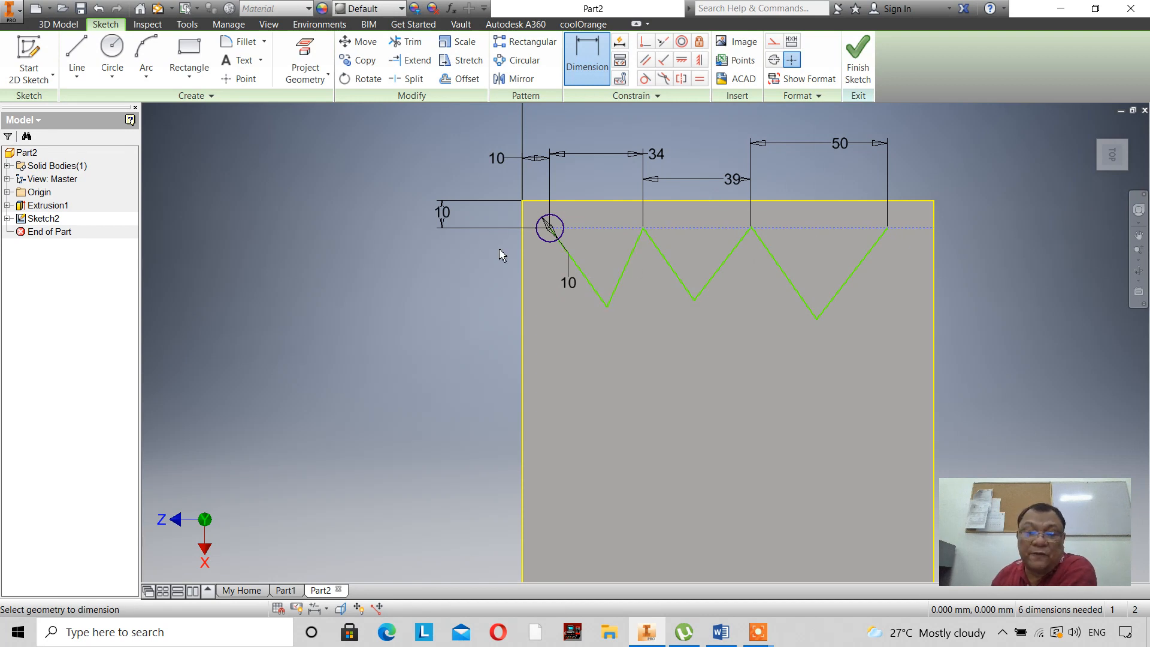
left_click(546, 242)
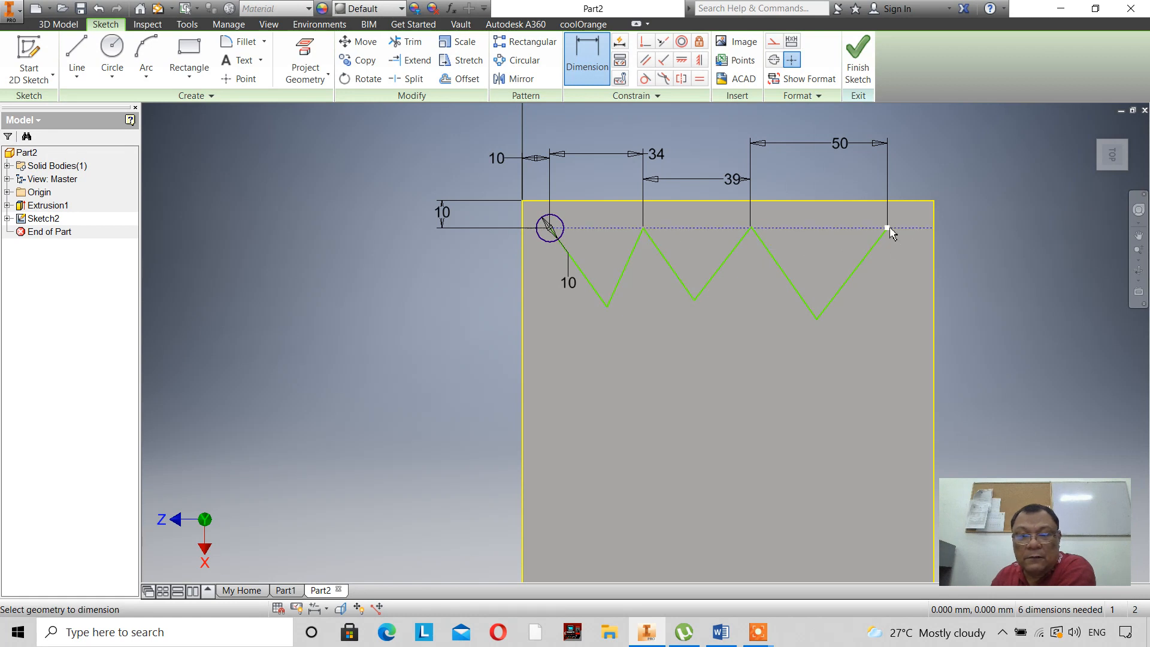
left_click(815, 237)
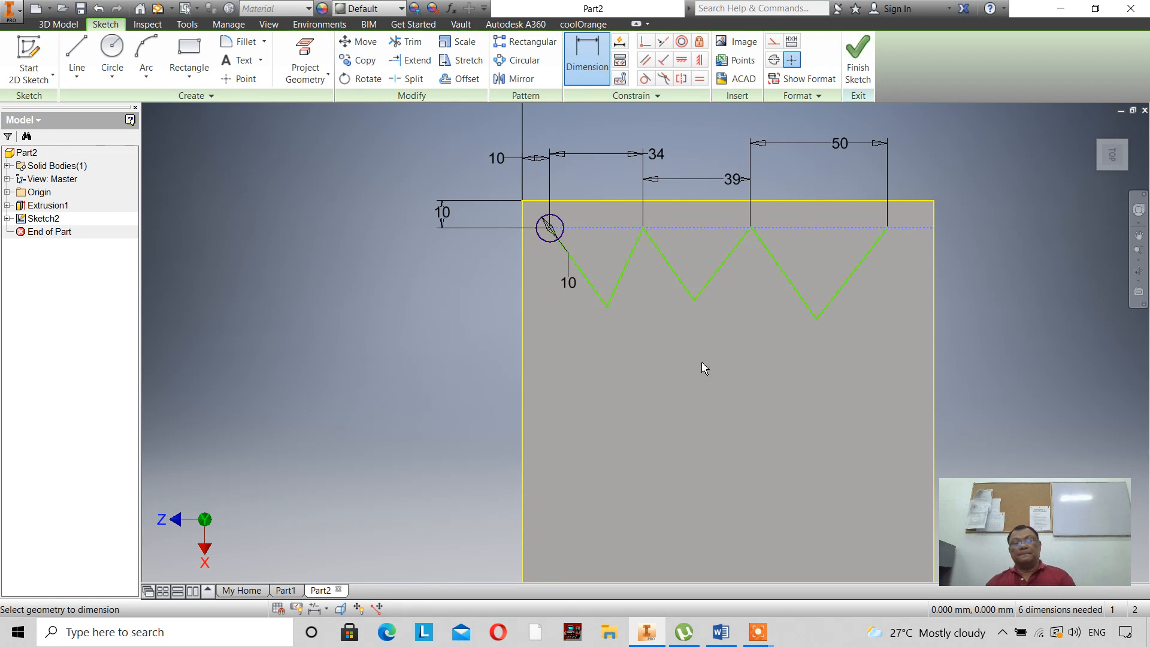
- Try to make the two lines of the zigzag's first V equal in length with an Equal constraint
left_click(701, 84)
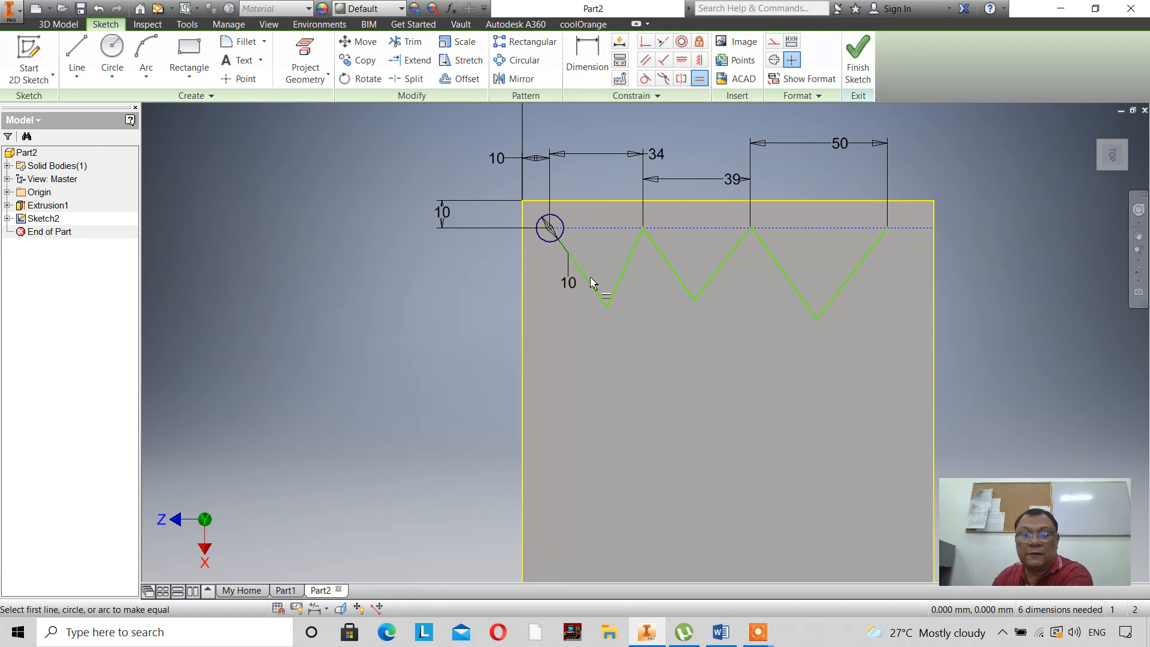
left_click(599, 295)
left_click(625, 279)
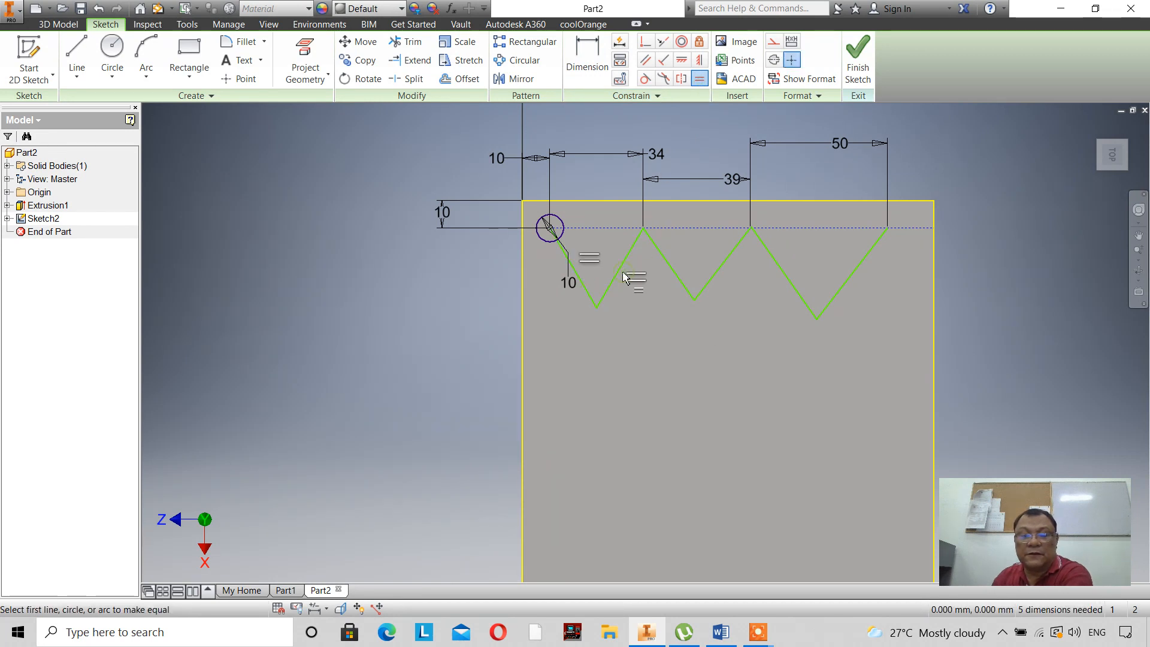
right_click(642, 308)
left_click(678, 311)
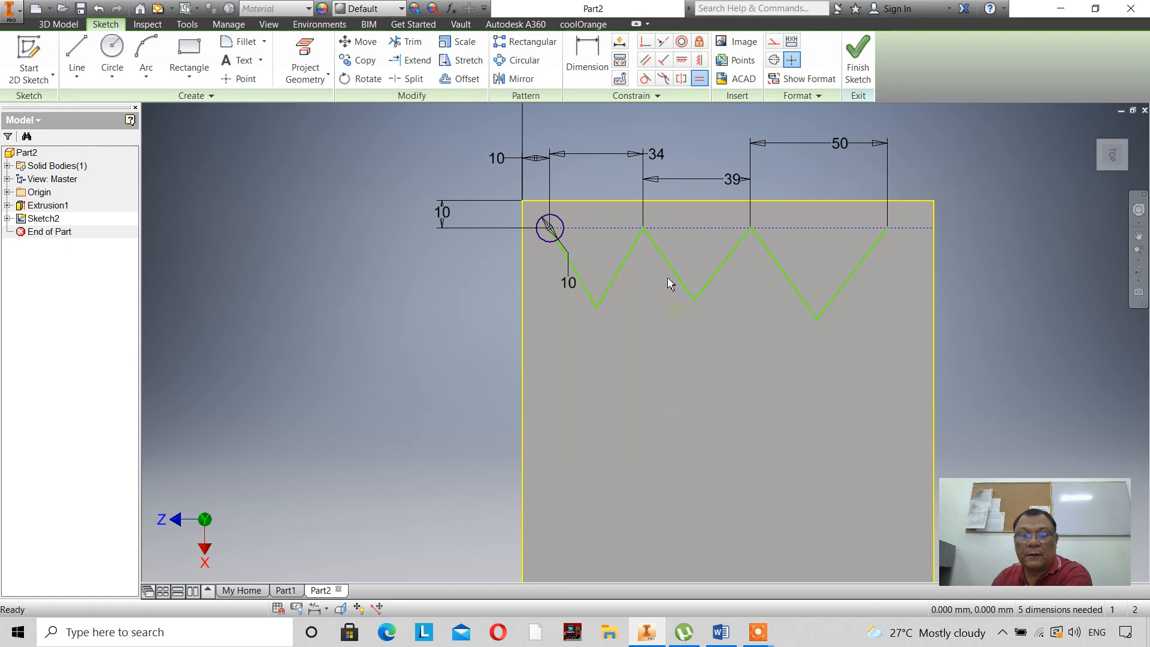
- Try an Equal constraint between the first V's second line and the second V's first line
left_click(700, 80)
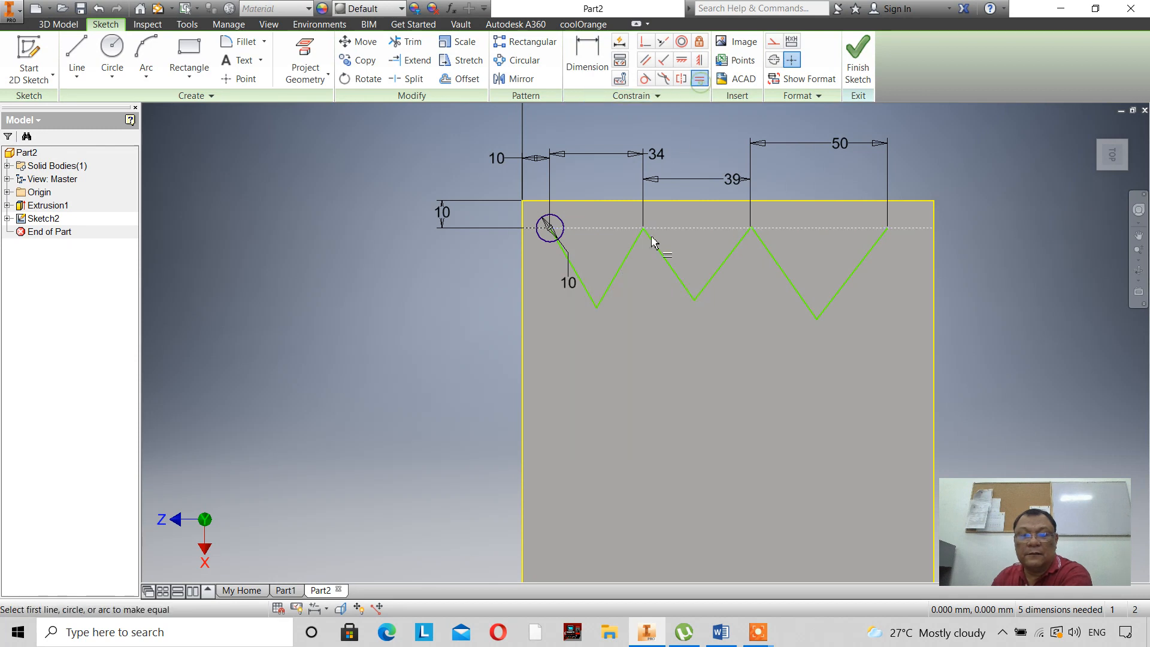
left_click(623, 264)
left_click(668, 267)
right_click(688, 248)
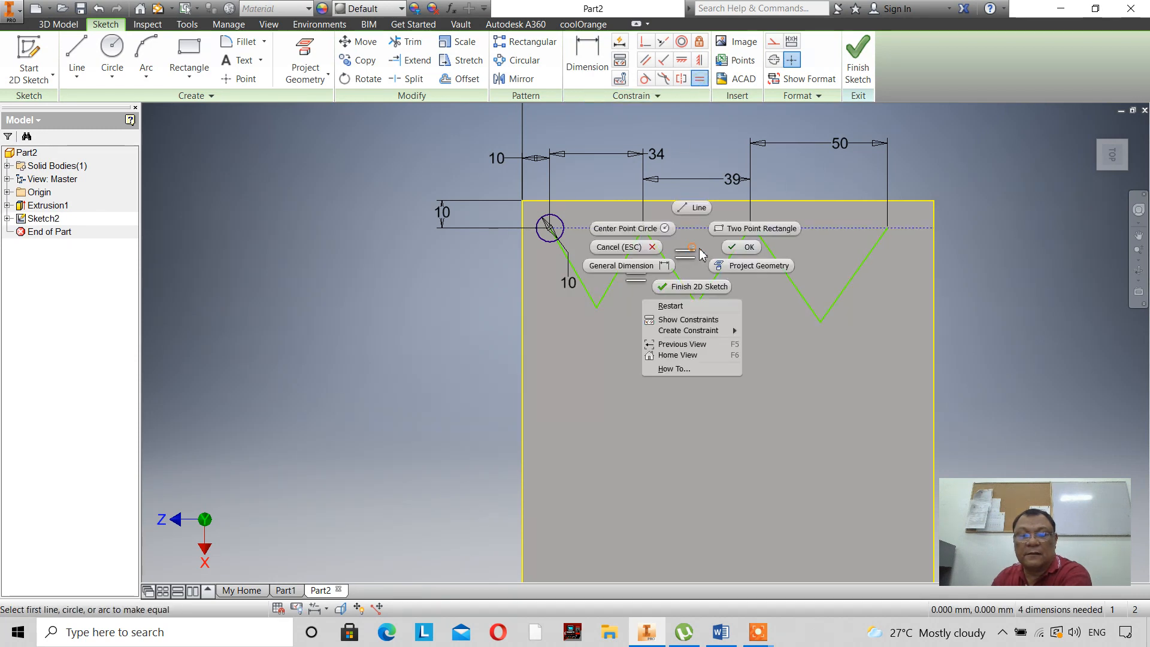
left_click(732, 249)
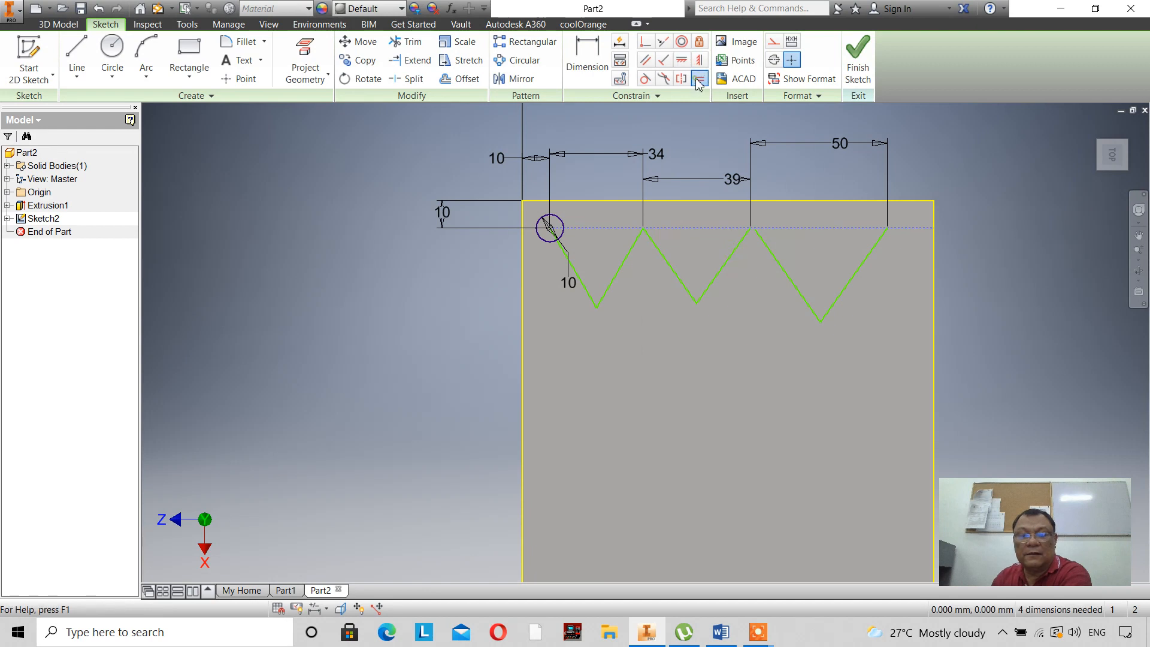
- Try an Equal constraint between the second V's second line and the third V's first line
left_click(700, 78)
left_click(712, 284)
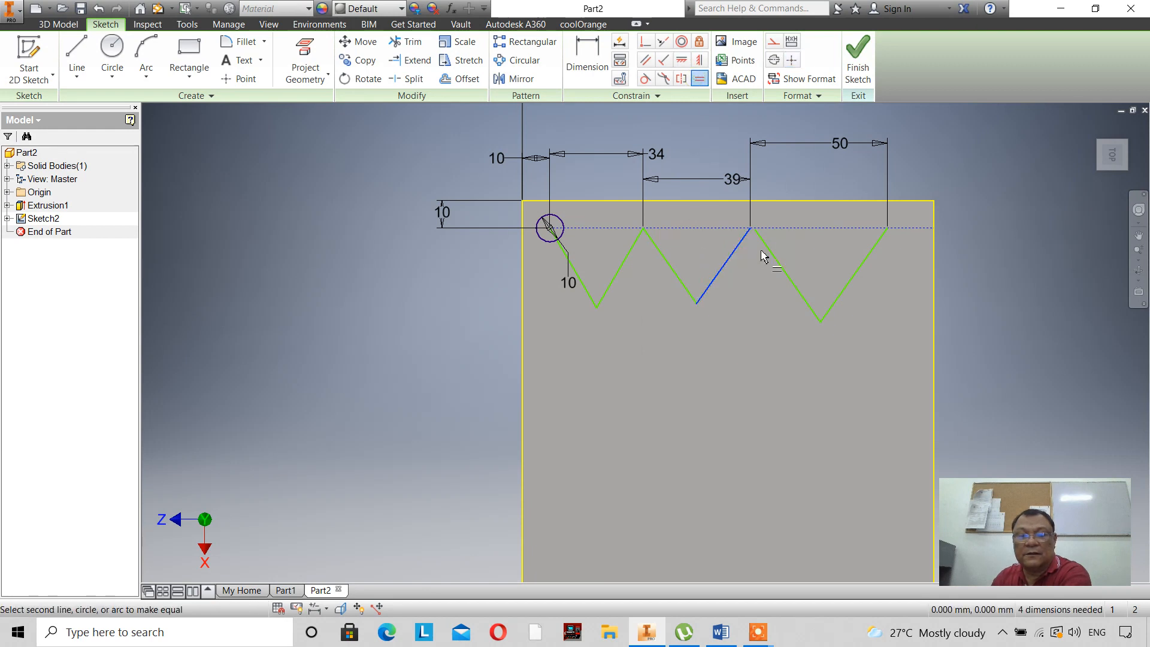
left_click(766, 252)
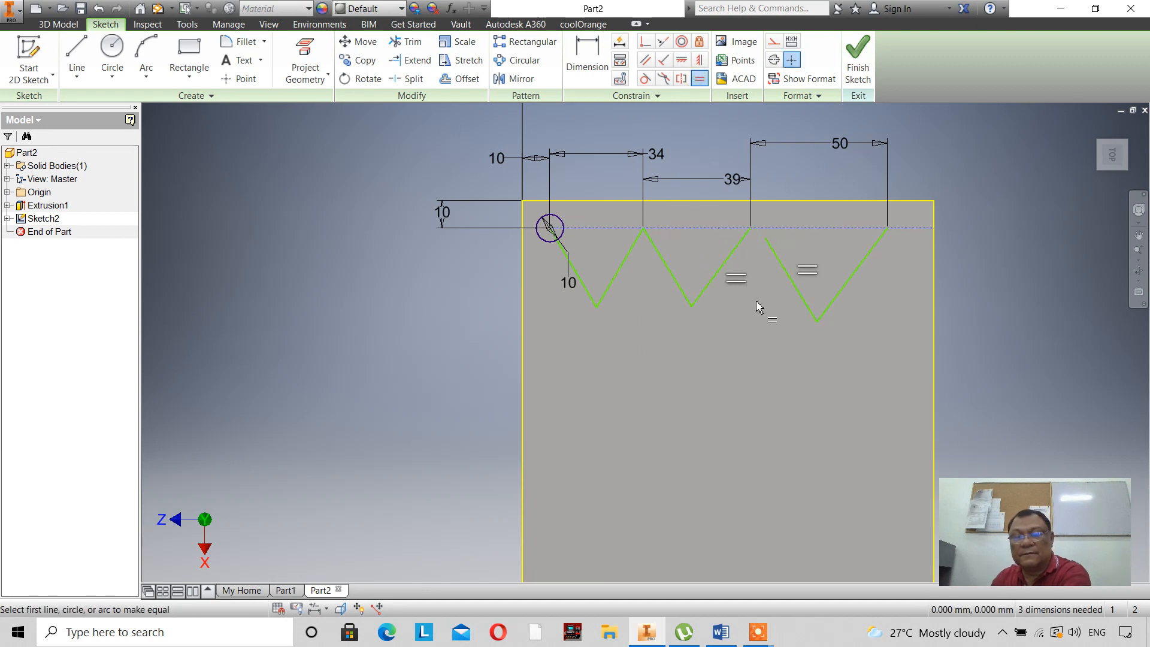
right_click(759, 323)
left_click(801, 324)
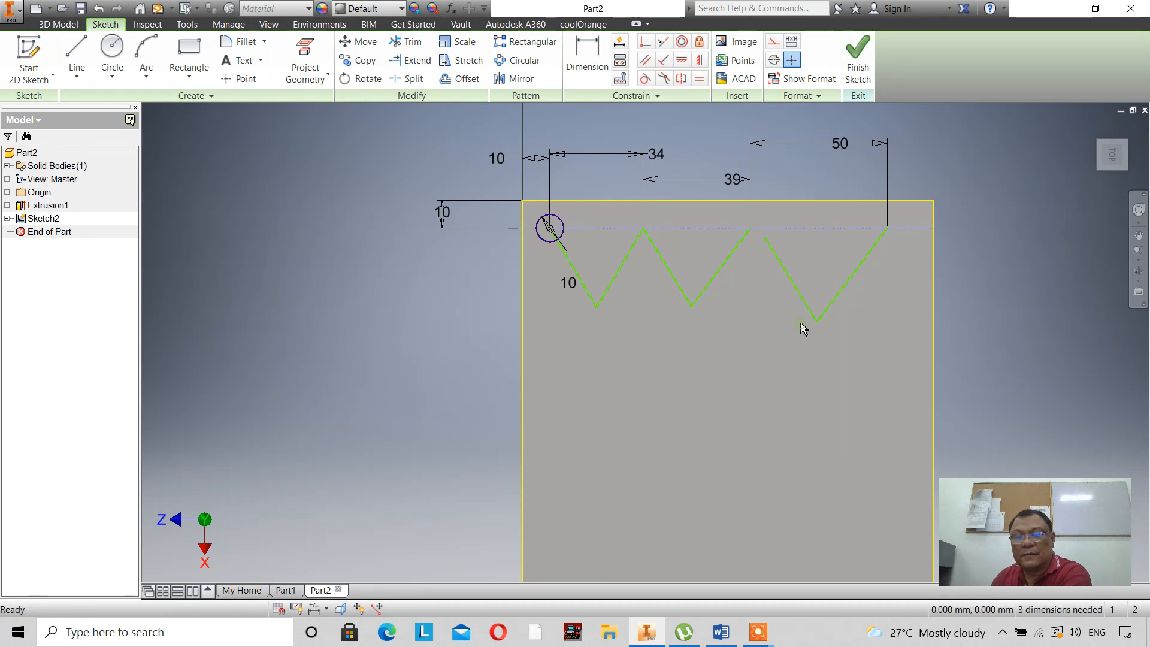
- Try to make the two lines of the zigzag's third V equal in length
left_click(699, 78)
left_click(776, 245)
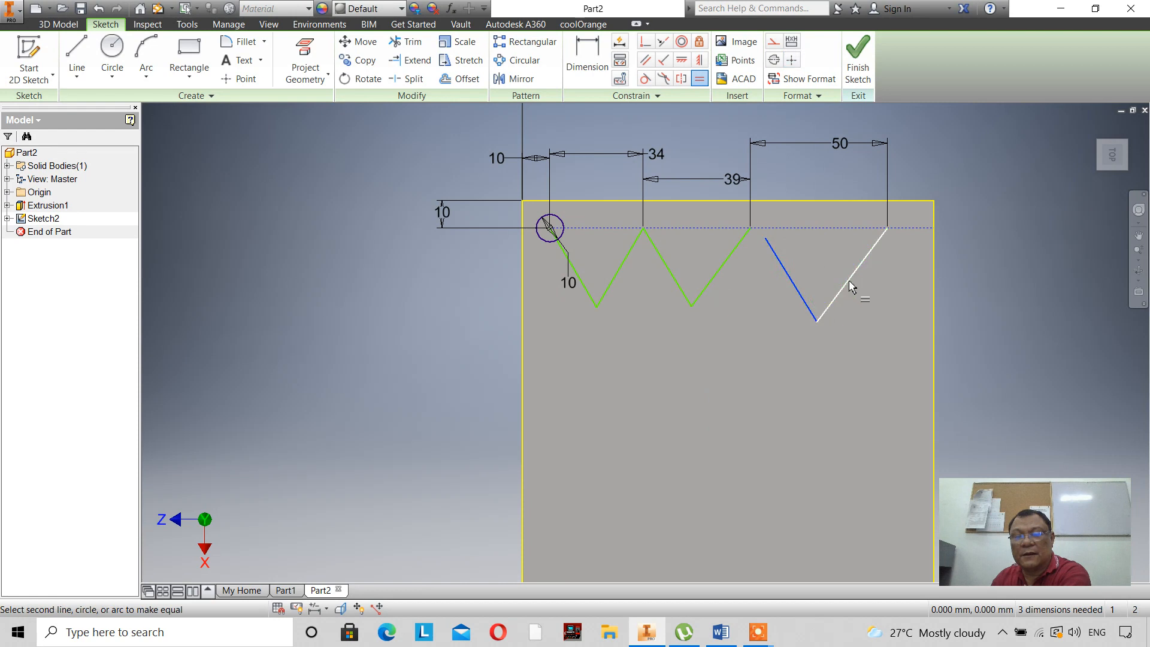
left_click(852, 288)
right_click(812, 344)
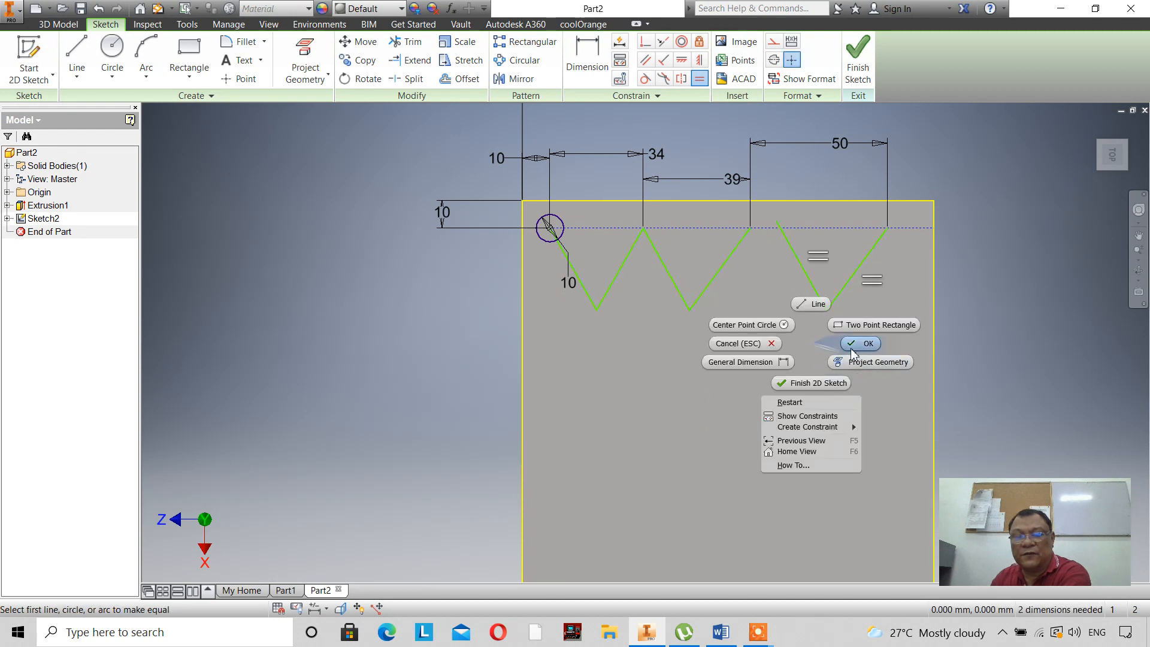
left_click(853, 346)
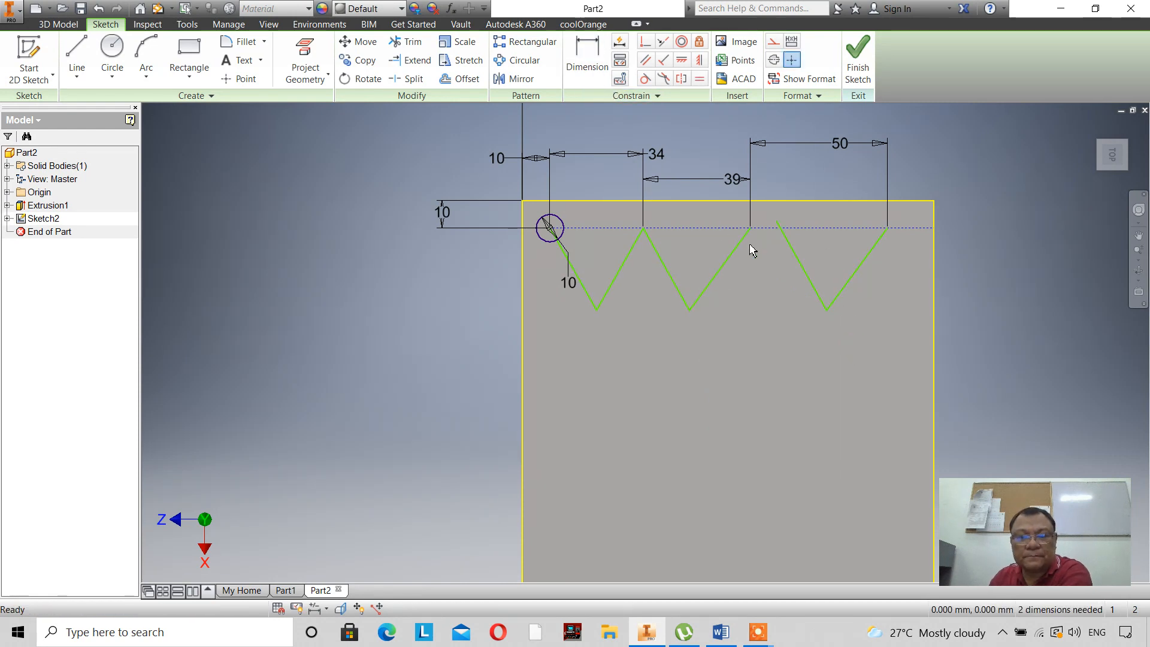
- Try to pull the third V's loose start point back to the second peak, and undo the equal constraints
left_click_drag(778, 225, 765, 228)
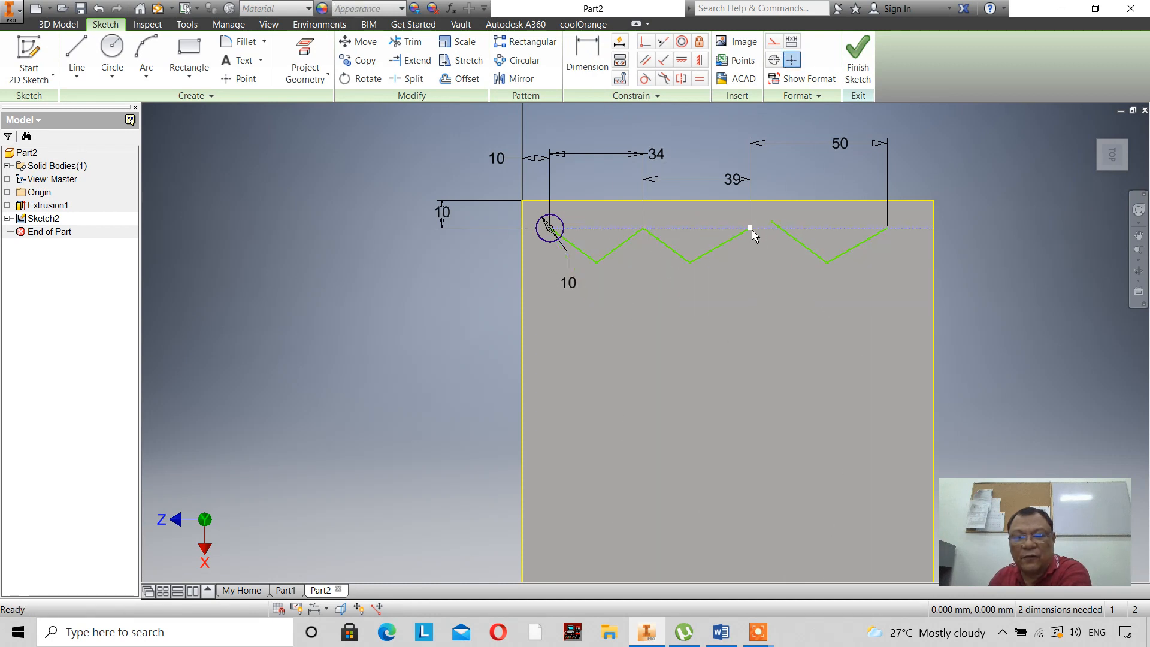
left_click(101, 9)
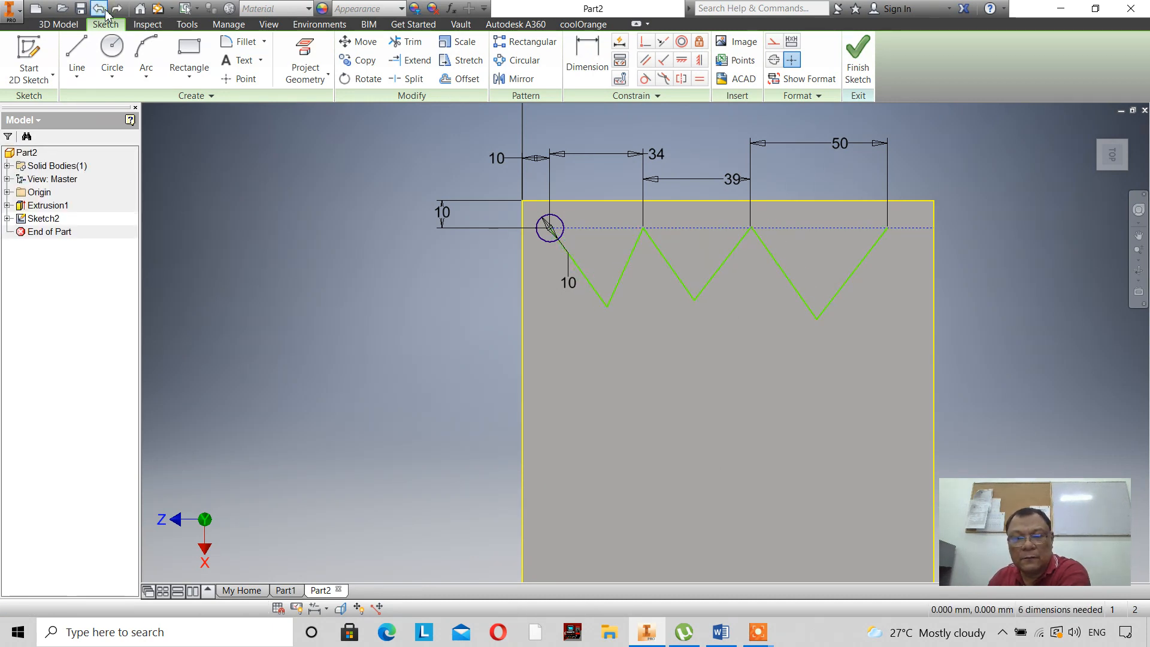
- Delete both lines of the zigzag's third V
left_click(784, 279)
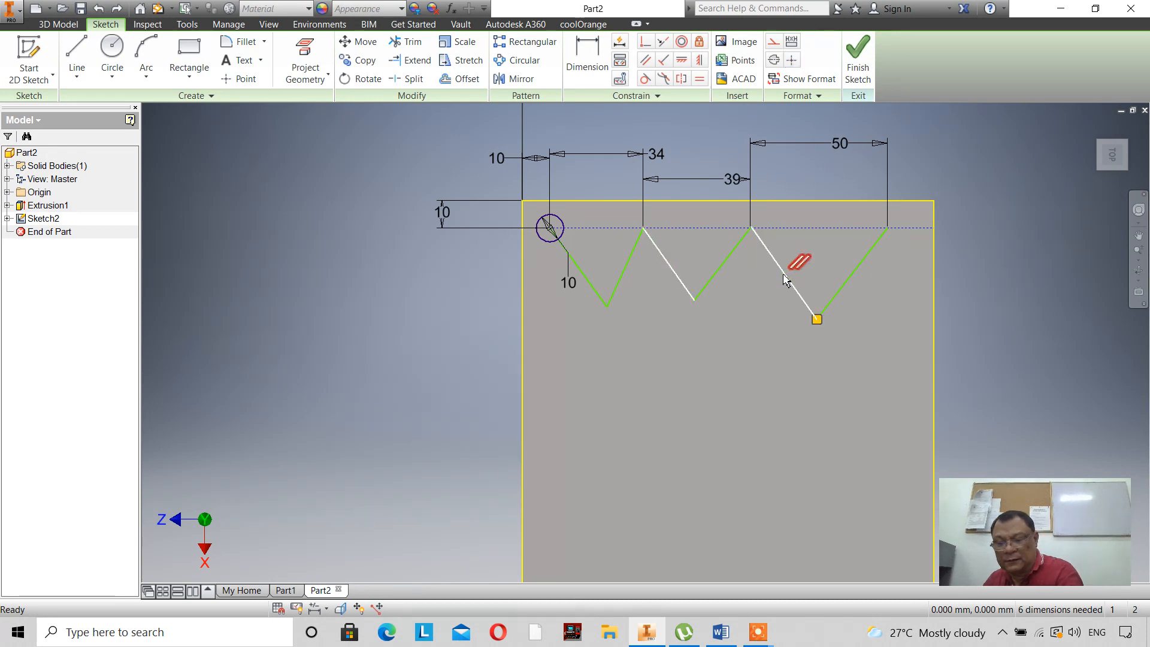
key("Delete")
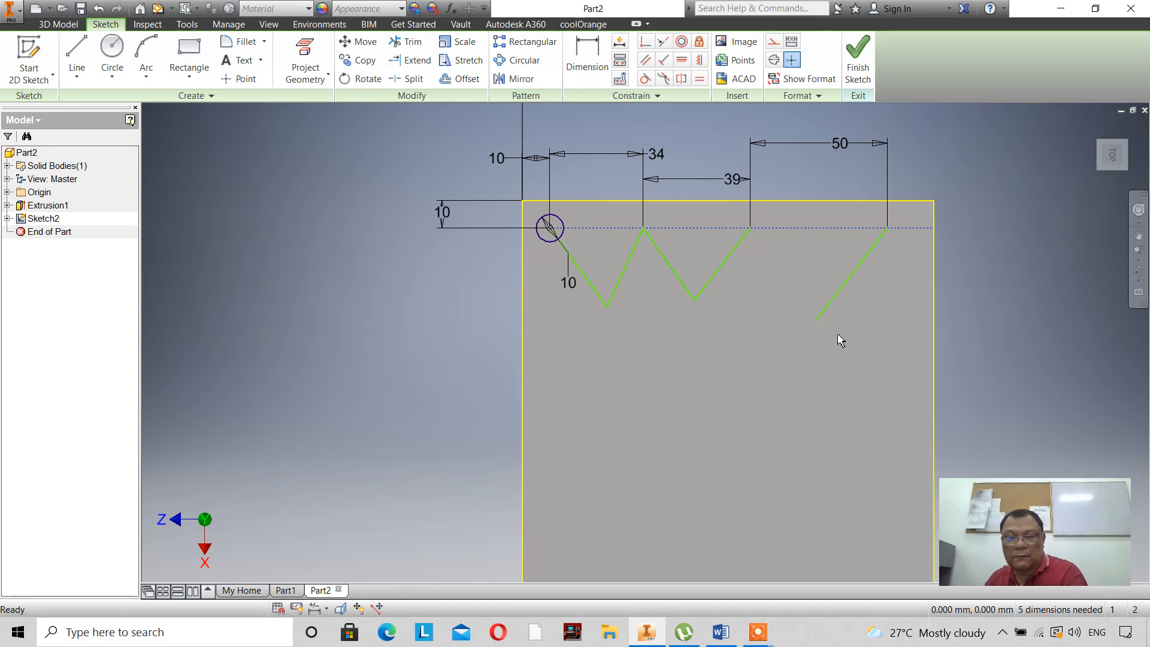
left_click(830, 311)
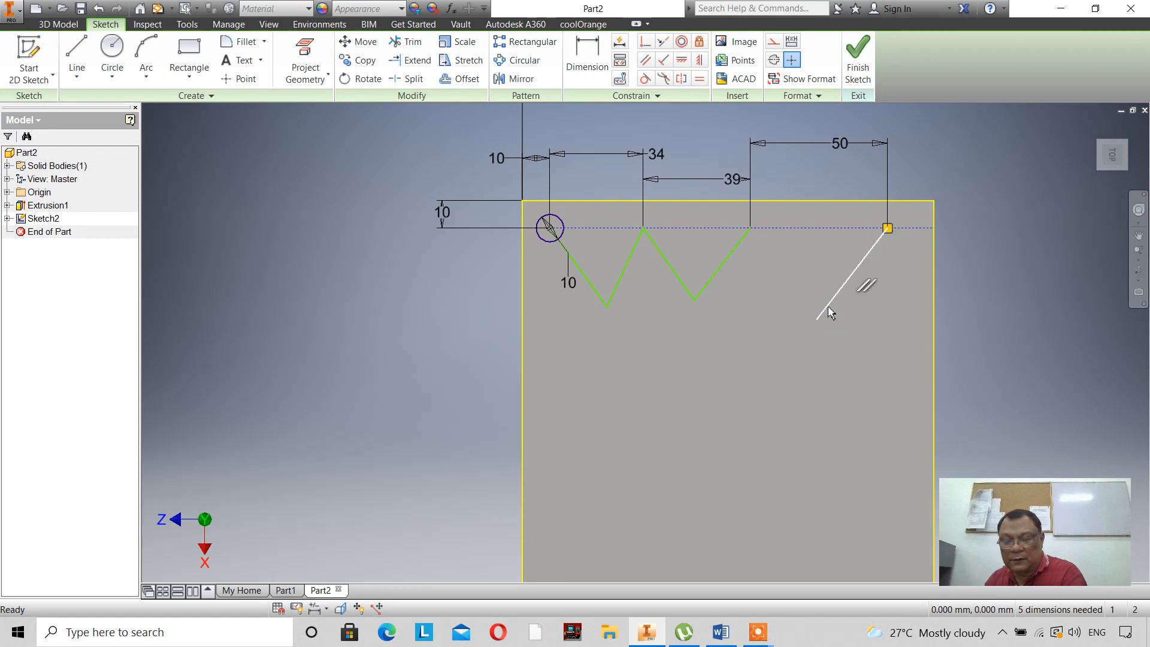
key("Delete")
- Redraw the third V with two lines from the second peak back to the construction line, about 42 mm wide
scroll(741, 240, "up", 5)
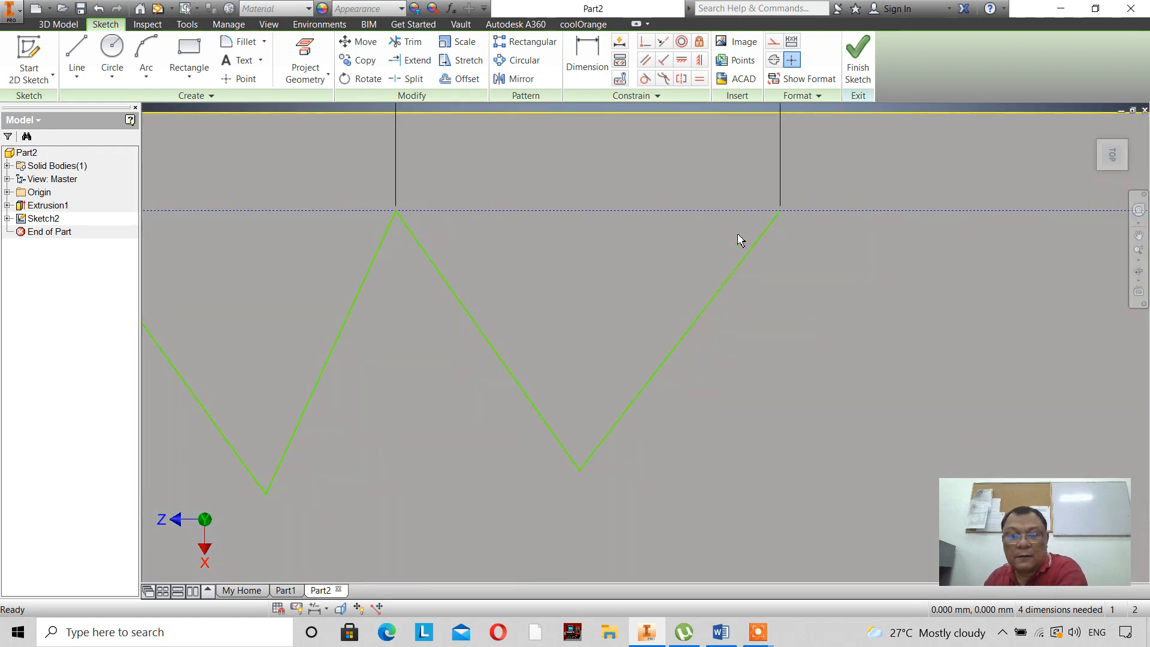
scroll(741, 240, "down", 4)
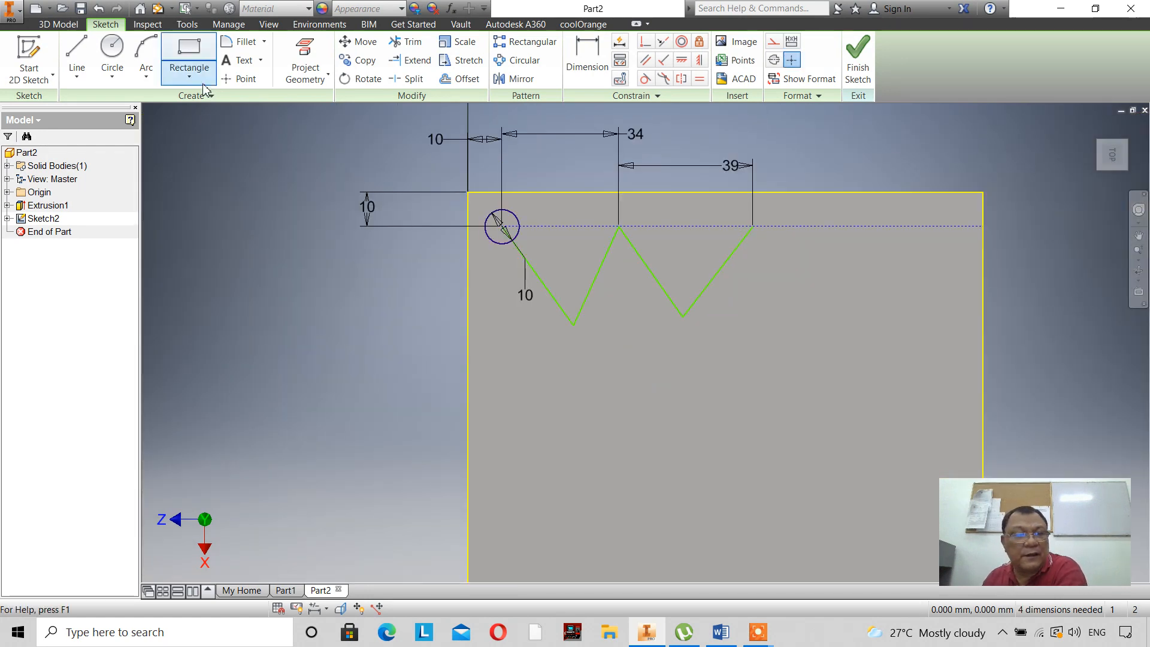
left_click(88, 59)
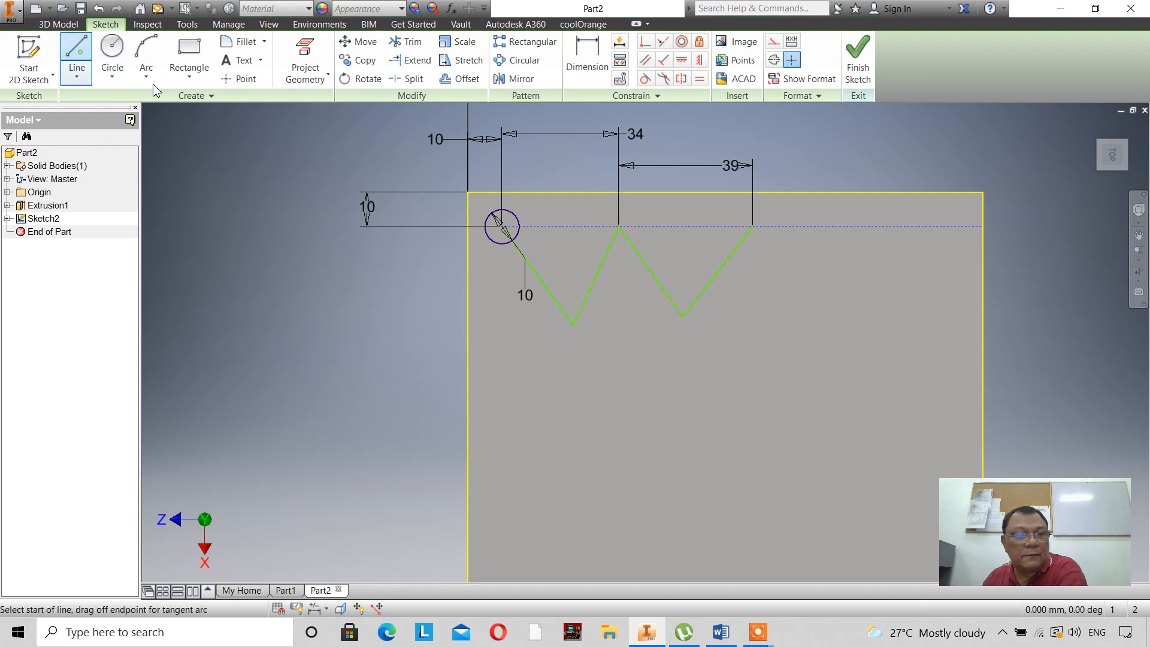
left_click(754, 227)
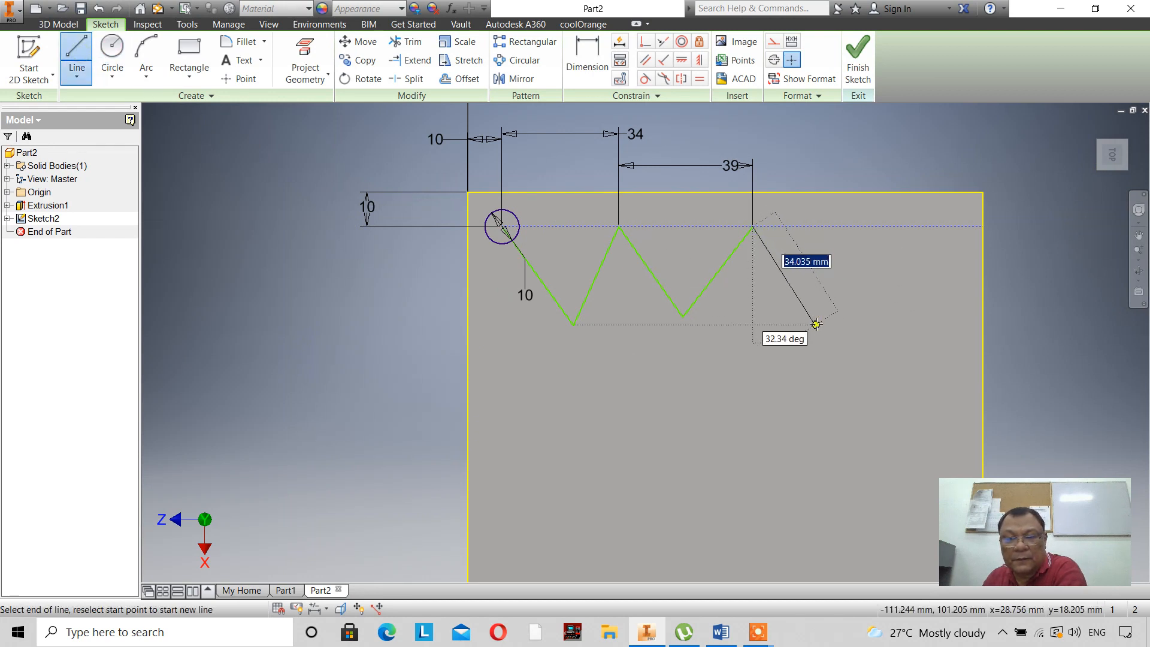
left_click(813, 300)
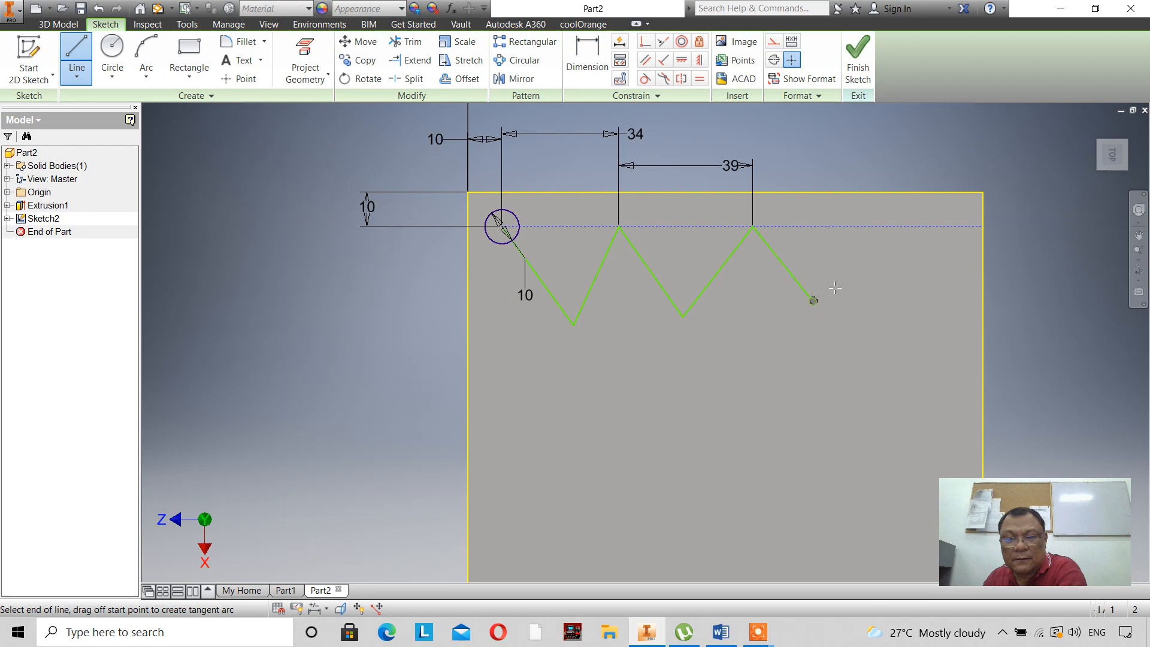
left_click(897, 226)
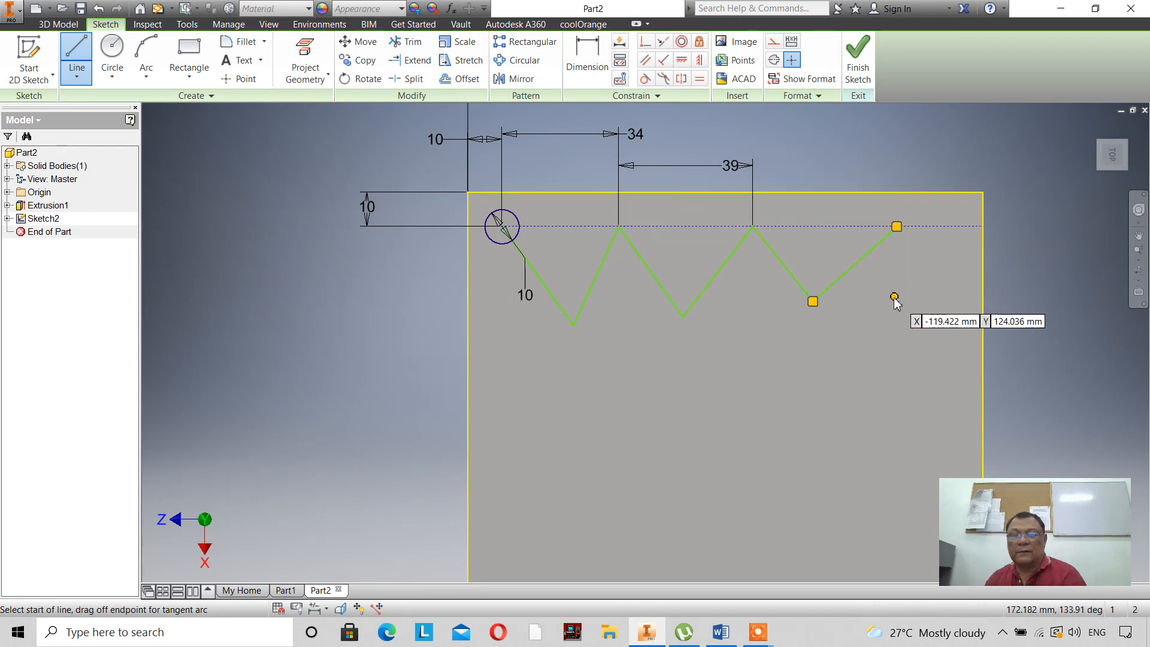
right_click(895, 296)
left_click(943, 296)
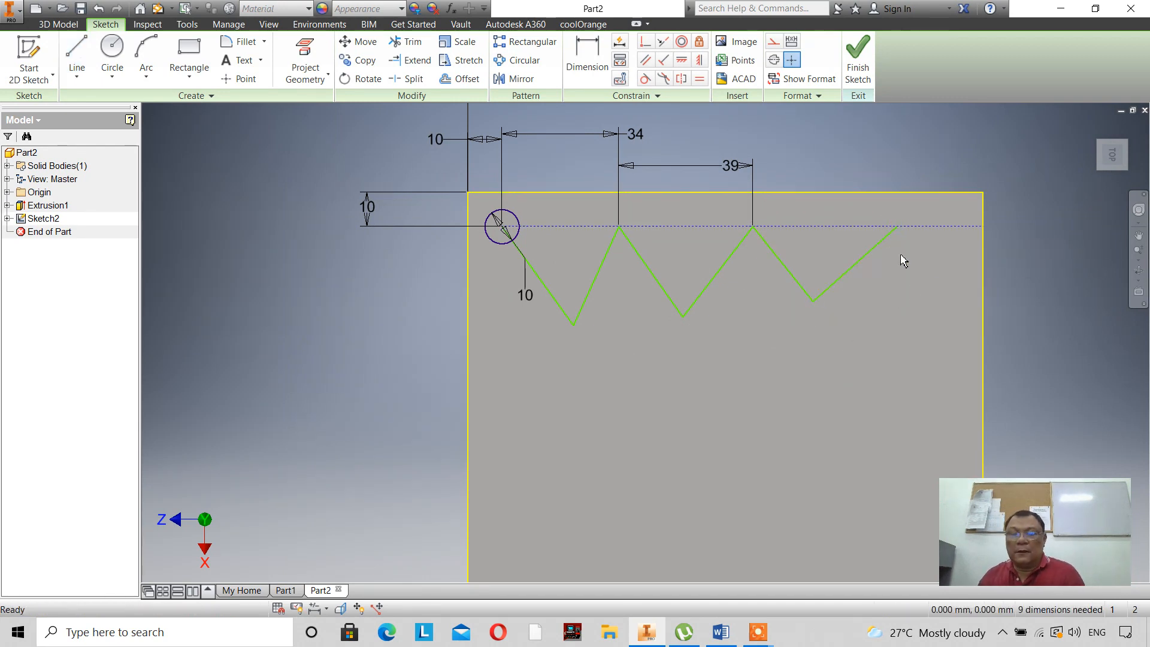
- Dimension the horizontal distance from the second peak to the zigzag's far endpoint as 45 mm, and rejoin the third V's start point to that peak
left_click(588, 65)
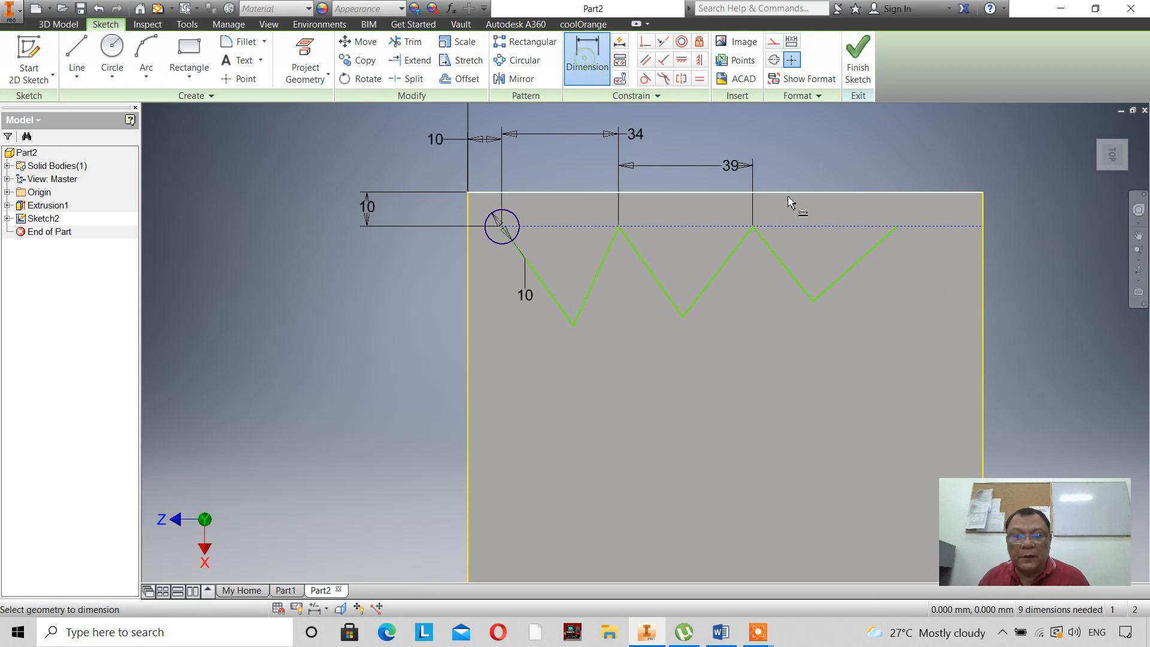
left_click(754, 228)
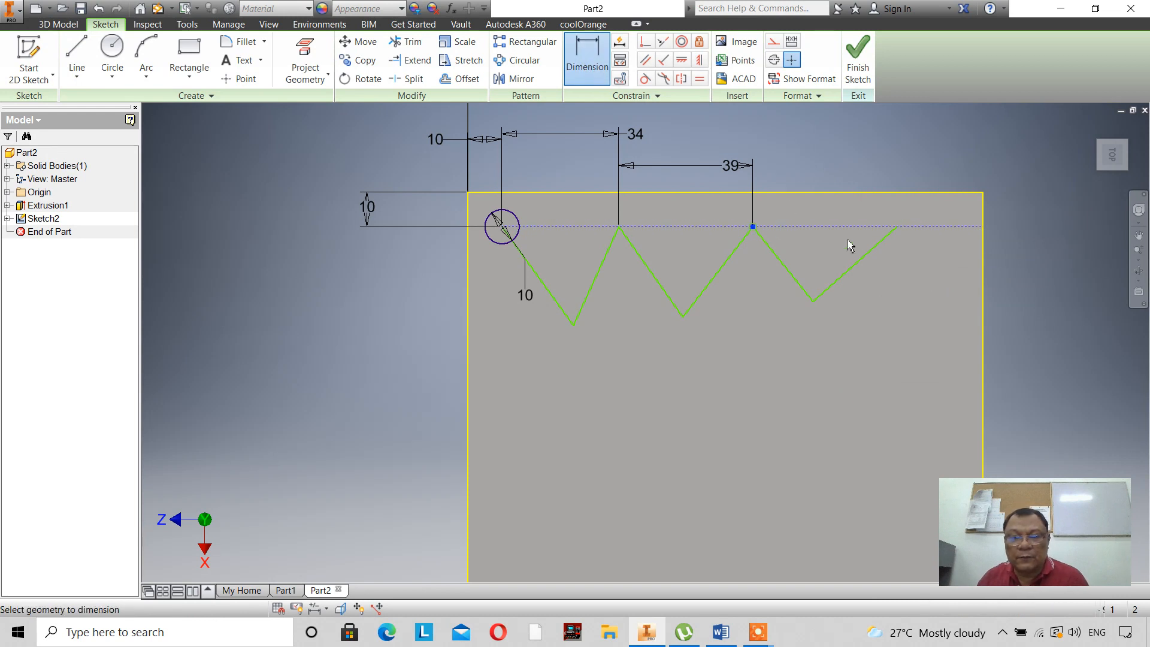
left_click(896, 226)
left_click(875, 130)
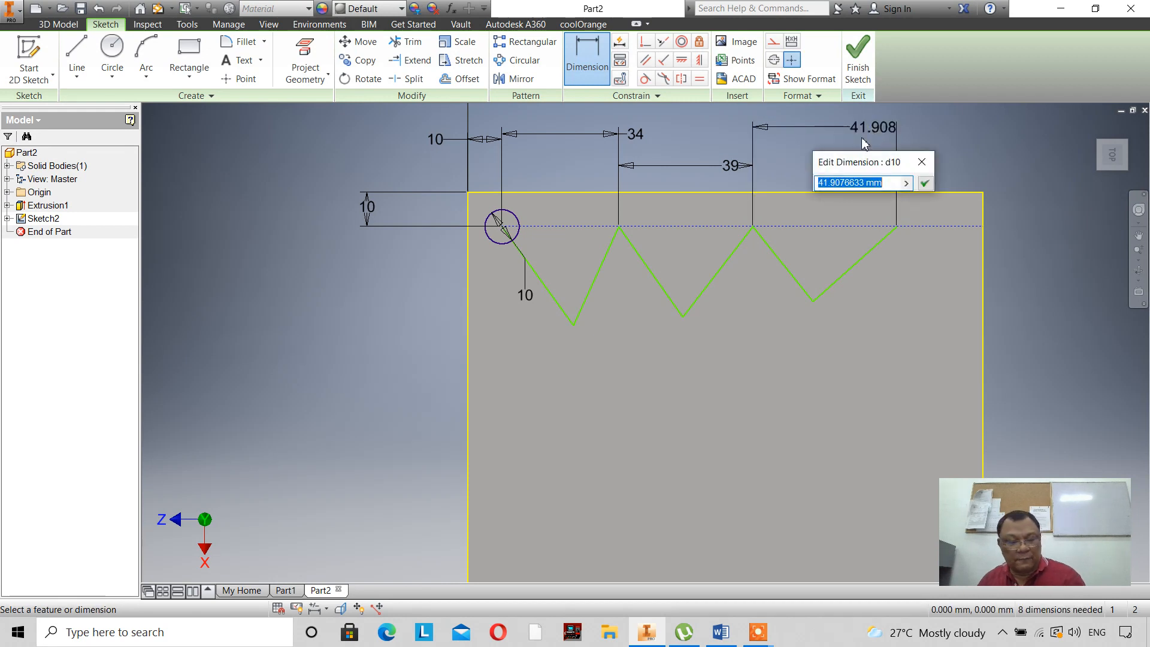
type("45")
key("Return")
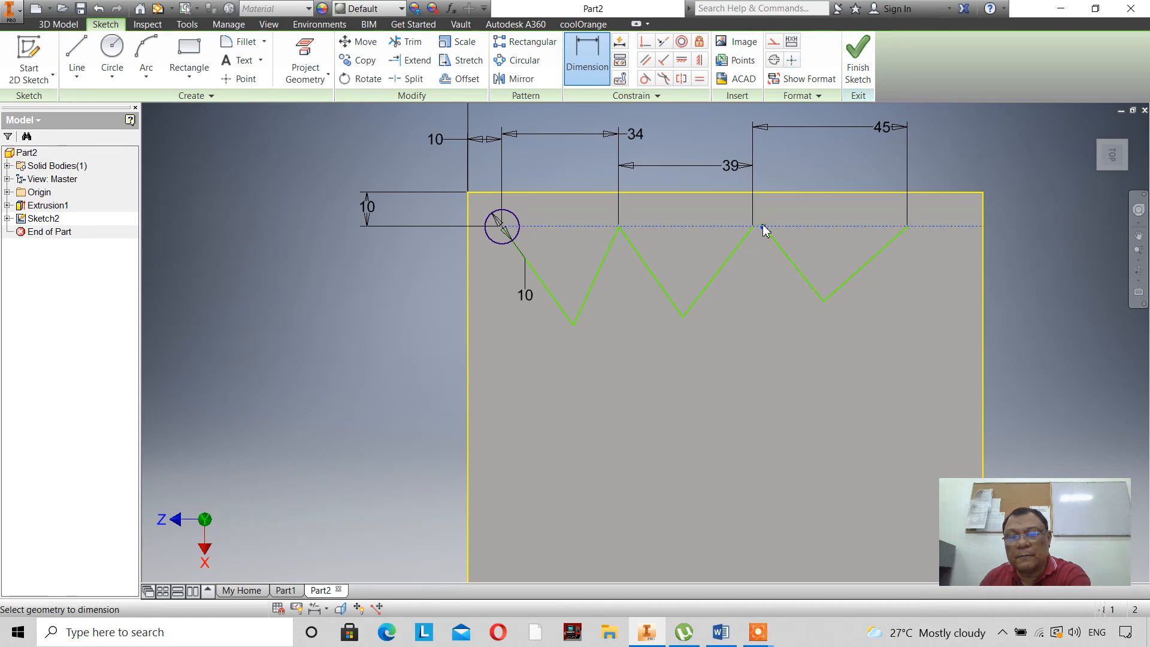
right_click(741, 307)
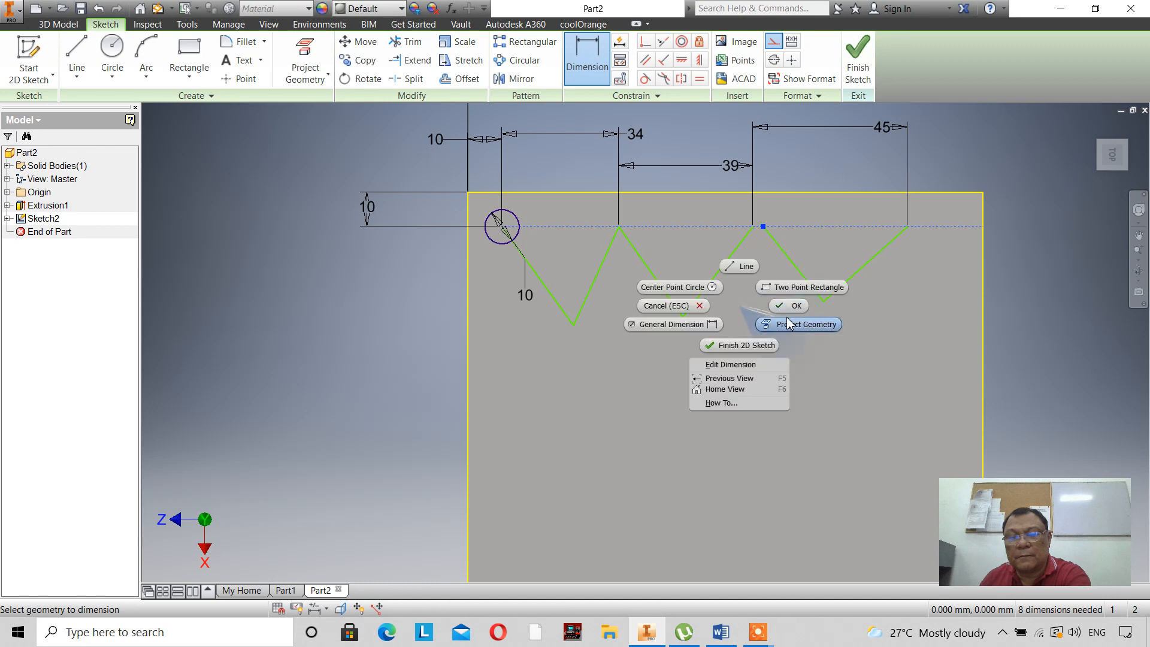
left_click(788, 305)
left_click_drag(763, 229, 754, 228)
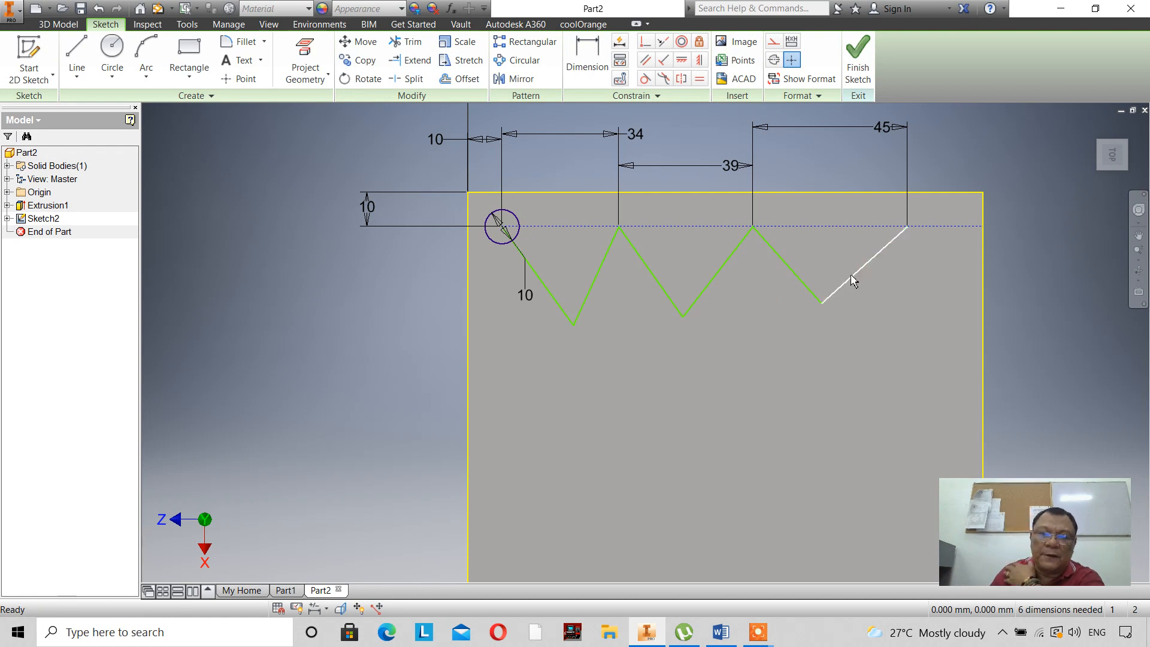
- Make the two lines of the zigzag's first V equal in length with an Equal constraint
left_click(700, 80)
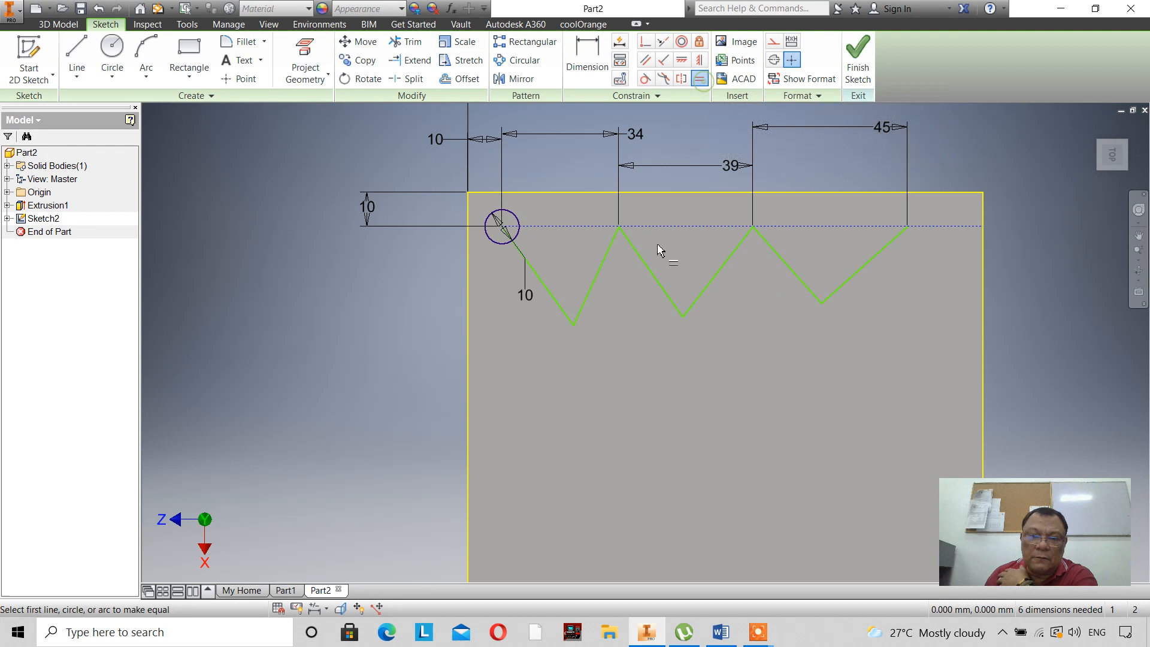
left_click(560, 303)
left_click(586, 296)
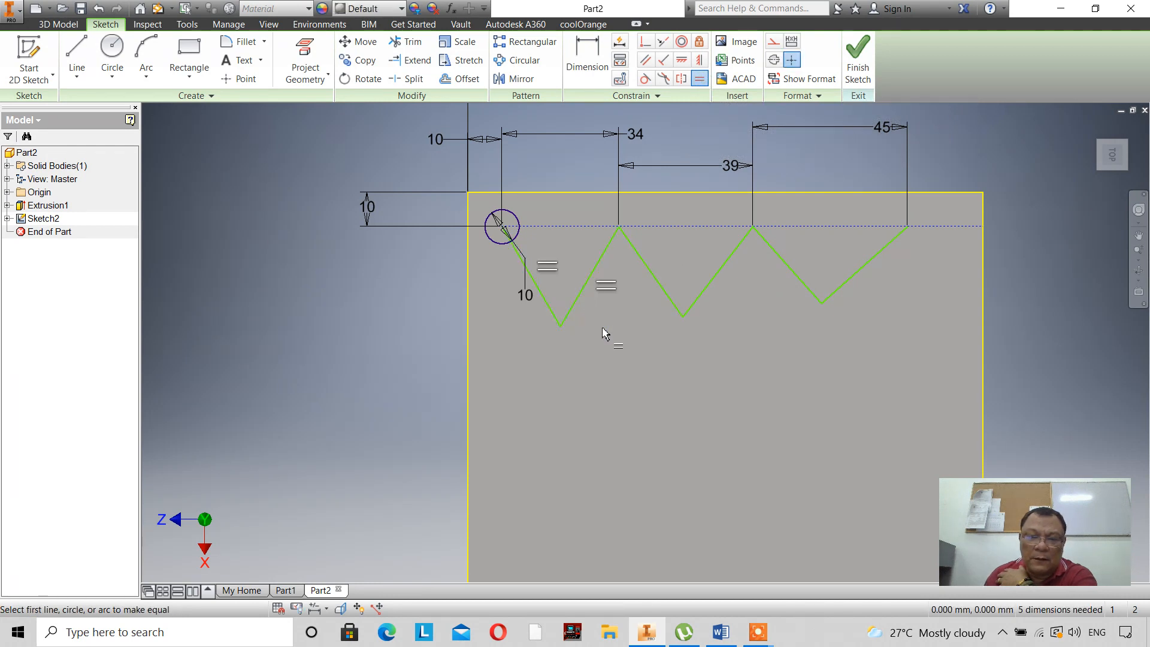
right_click(617, 334)
left_click(653, 336)
- Apply an Equal constraint between the first V's second line and the second V's first line
left_click(700, 79)
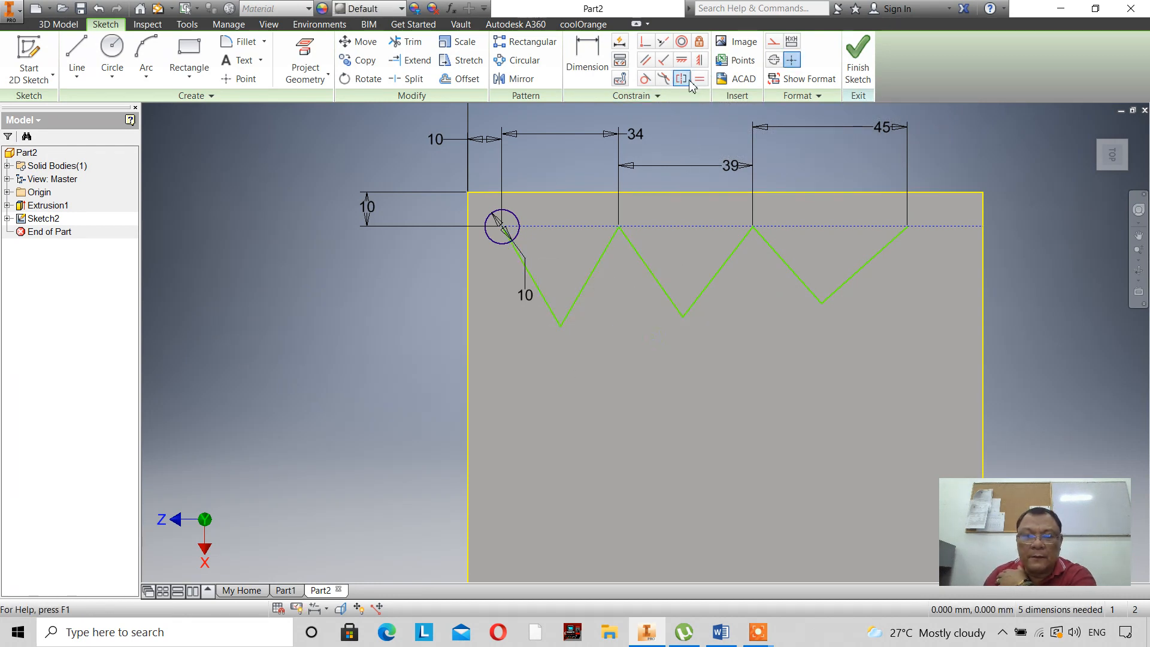
left_click(606, 250)
left_click(658, 282)
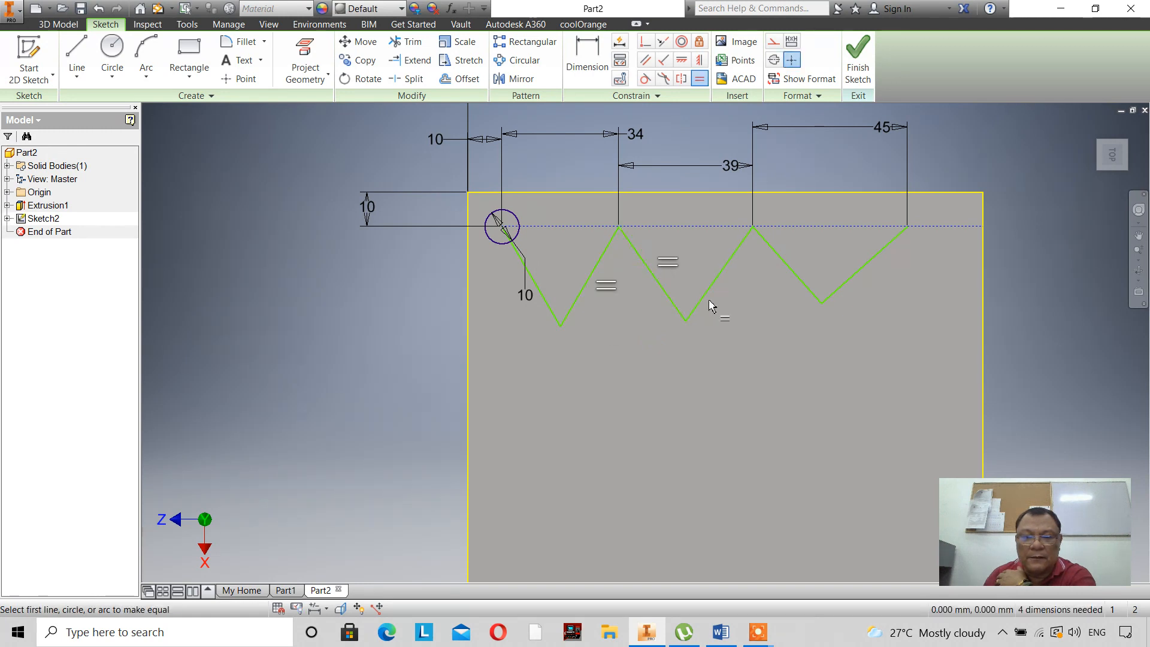
right_click(744, 315)
left_click(779, 318)
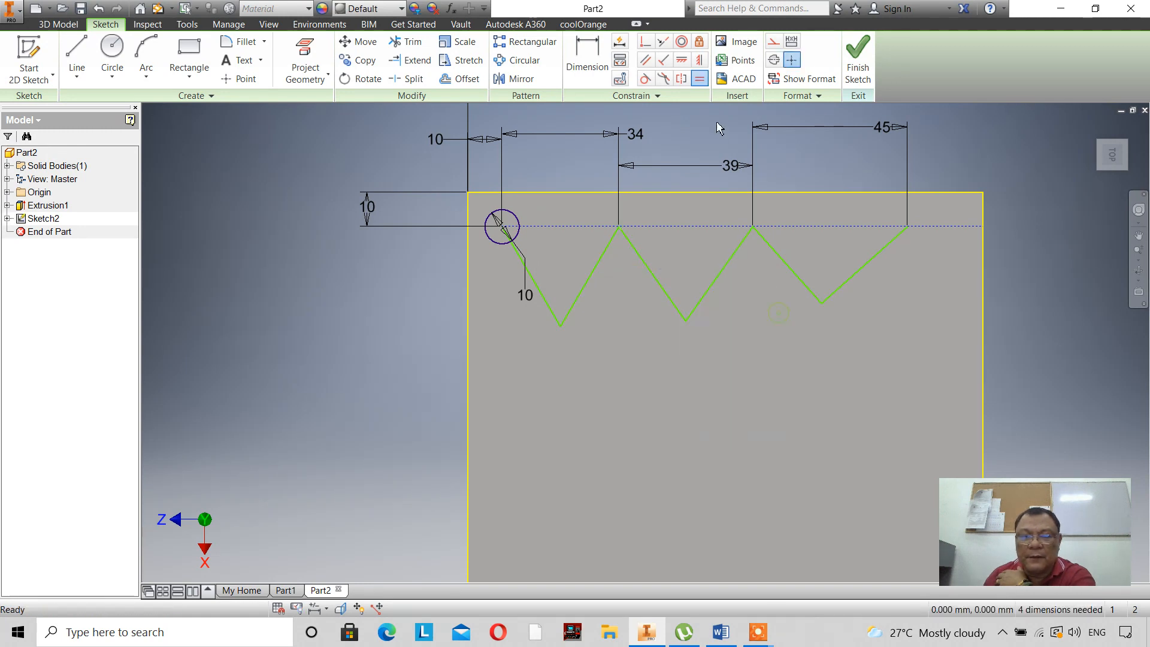
- Make the two lines of the zigzag's second V equal in length with an Equal constraint
left_click(700, 79)
left_click(650, 272)
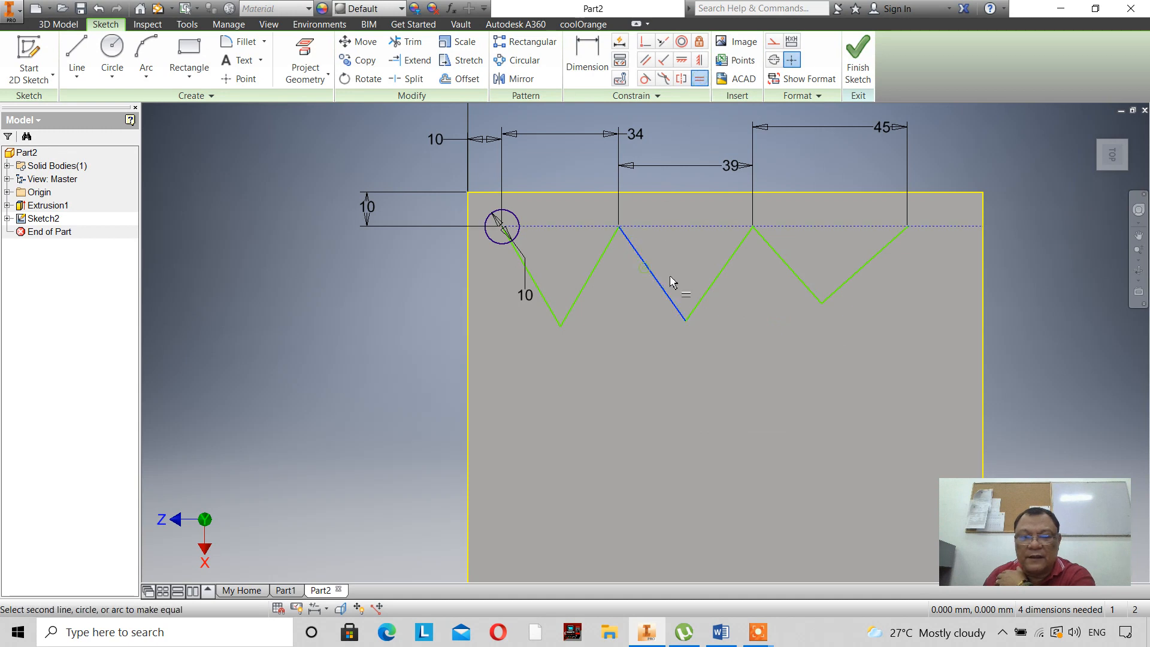
left_click(714, 281)
right_click(745, 307)
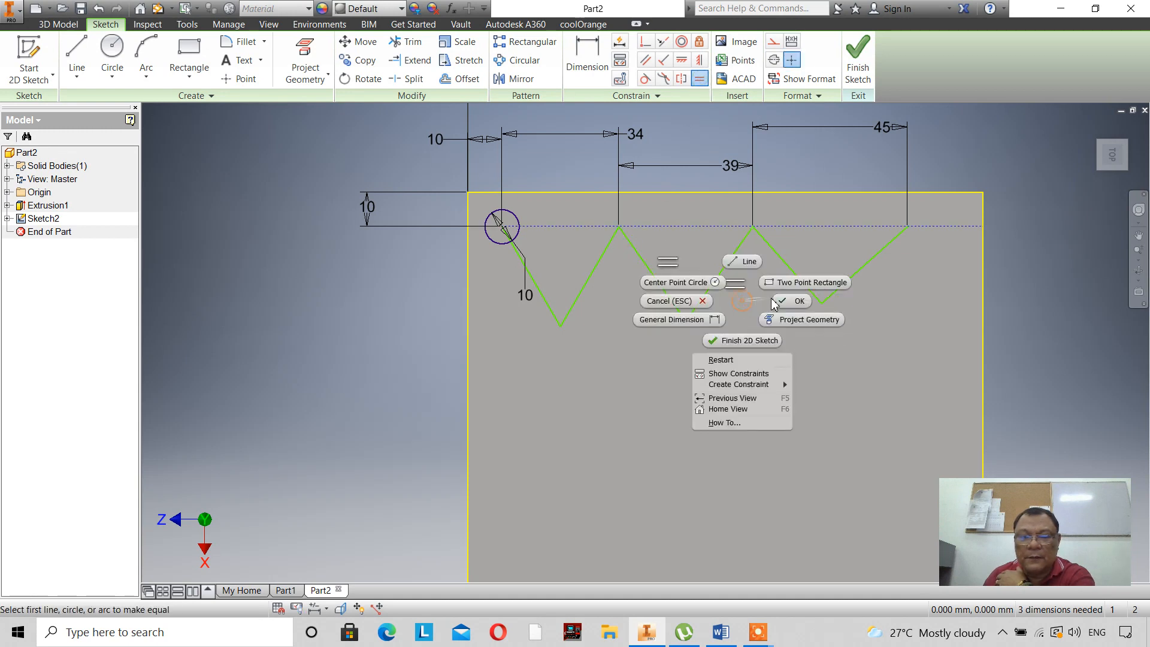
left_click(785, 282)
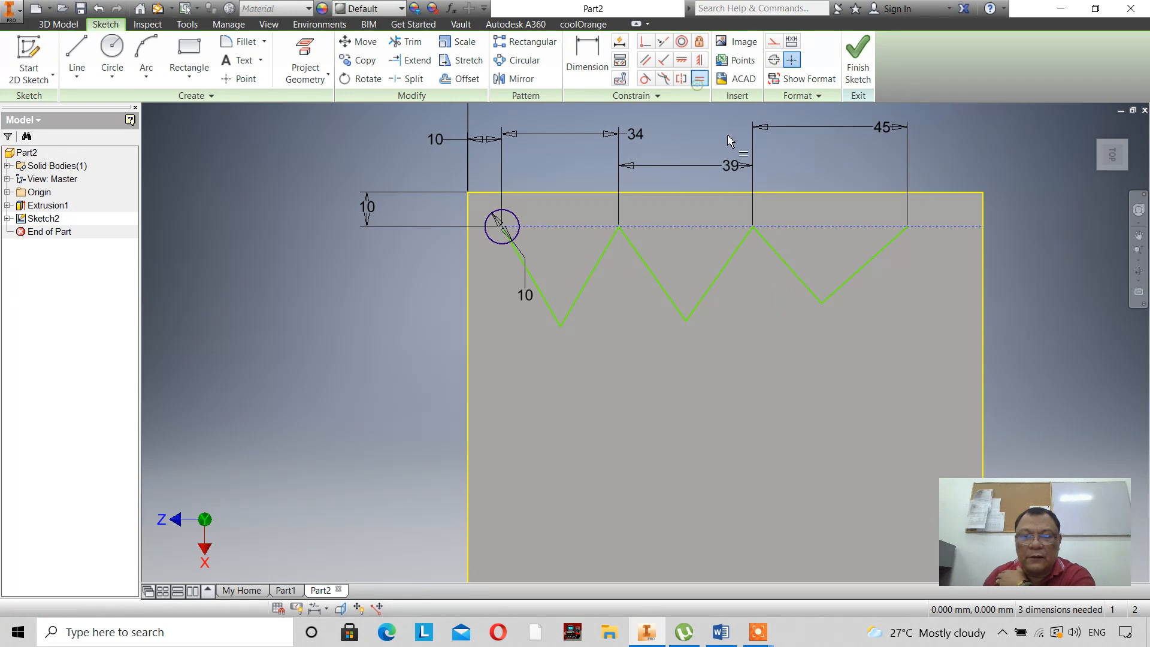
- Apply an Equal constraint between the second V's second line and the third V's first line
left_click(700, 78)
left_click(739, 246)
left_click(780, 256)
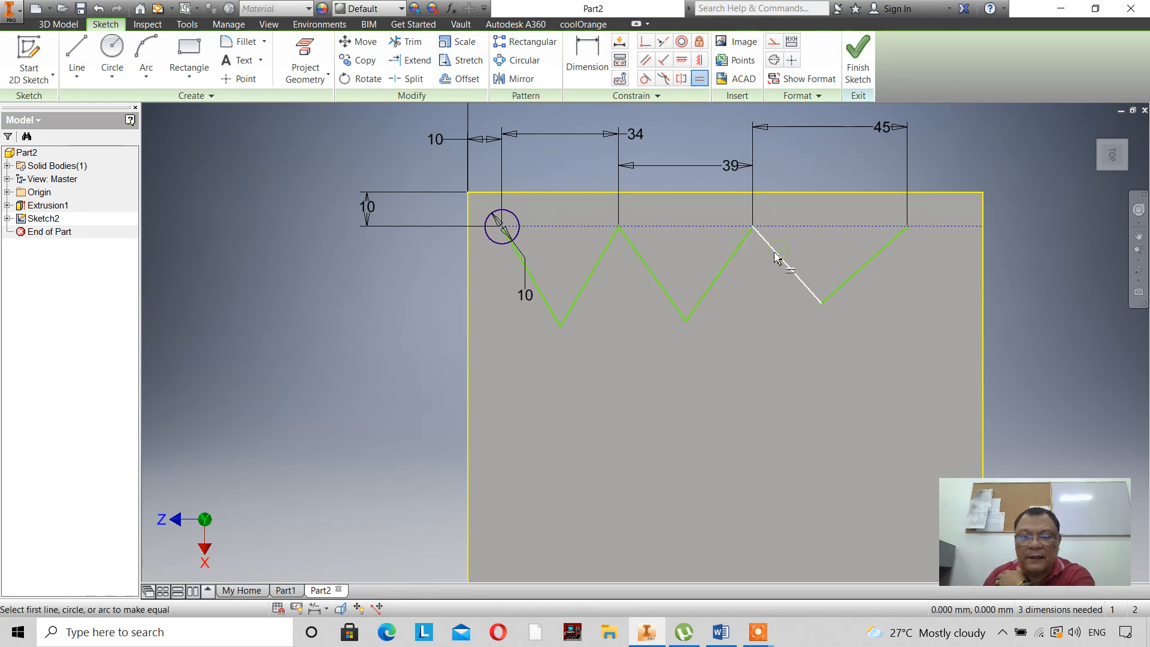
left_click(785, 261)
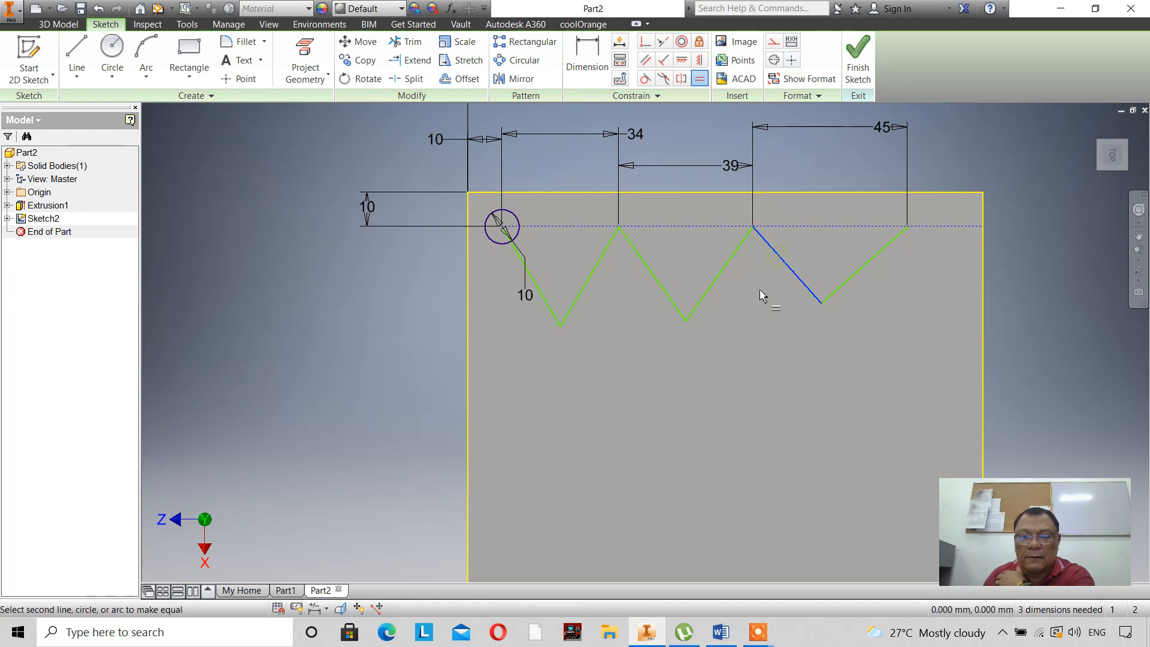
left_click(724, 277)
right_click(764, 316)
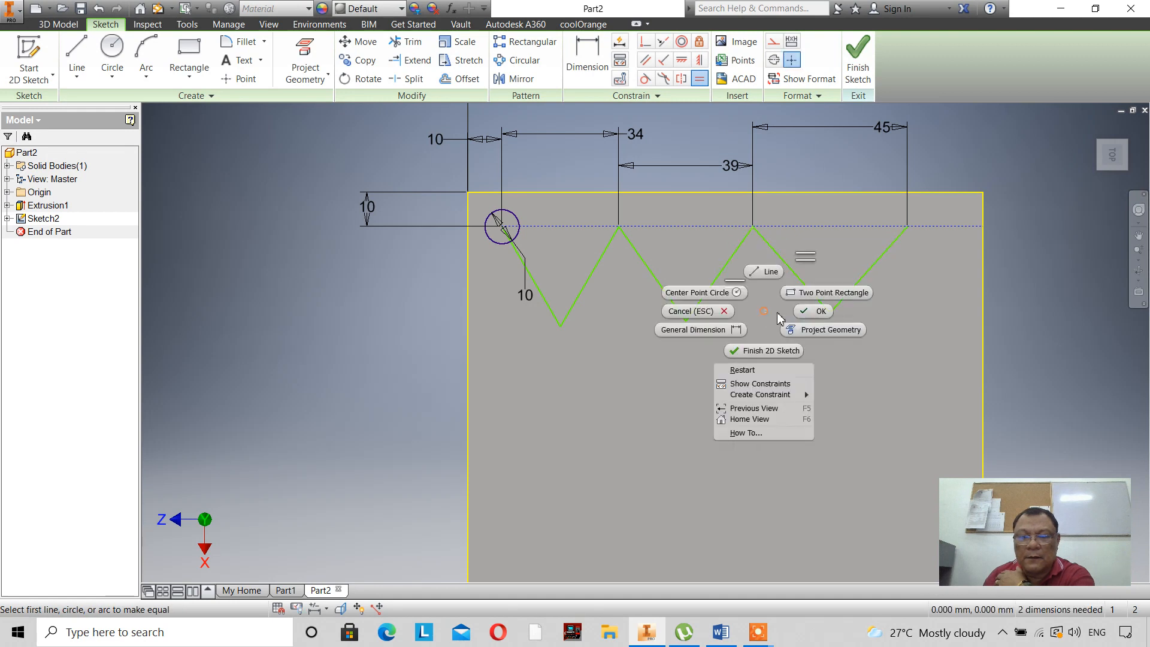
left_click(812, 313)
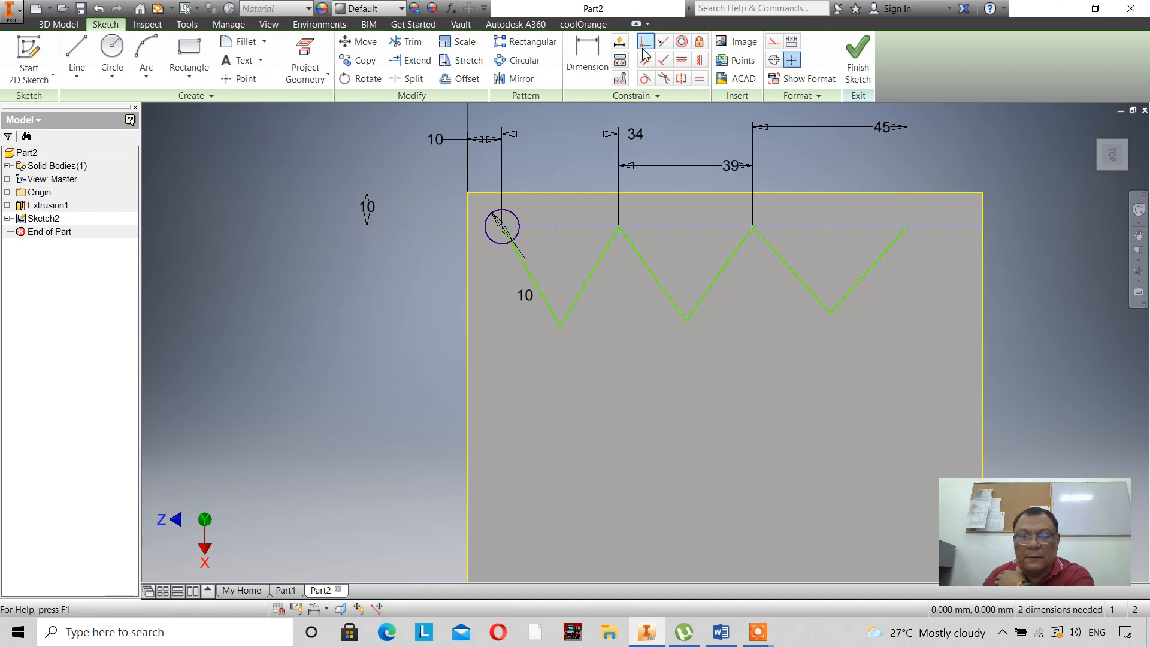
- Make the two lines of the zigzag's third V equal in length and end the Equal constraint command
left_click(700, 82)
left_click(783, 260)
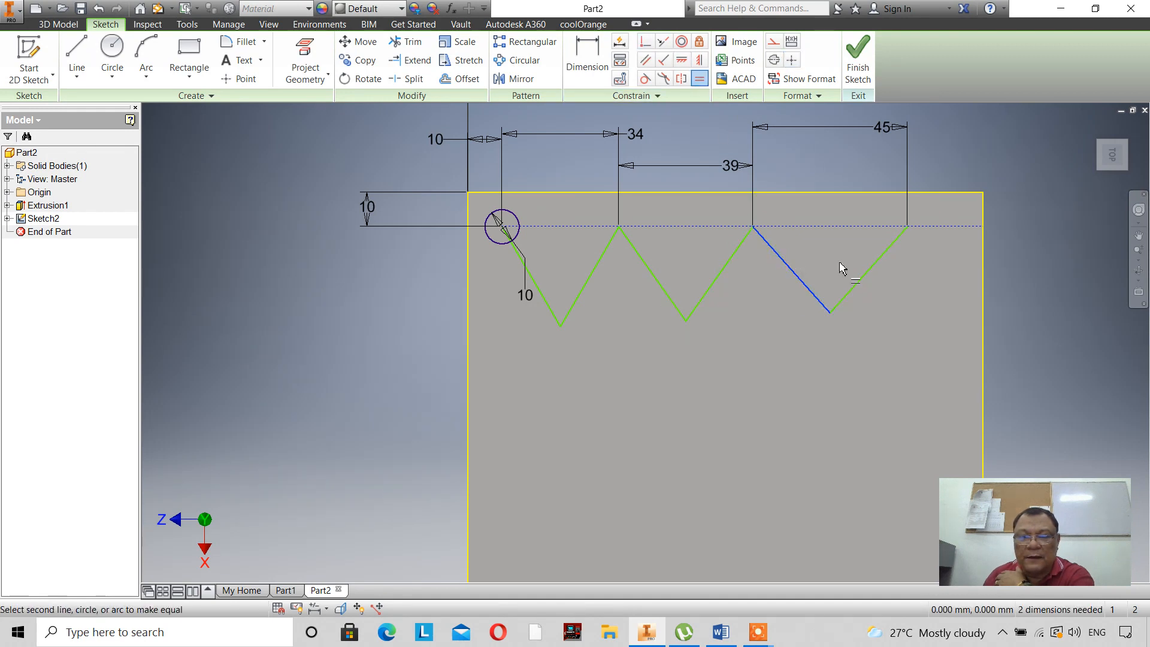
left_click(862, 275)
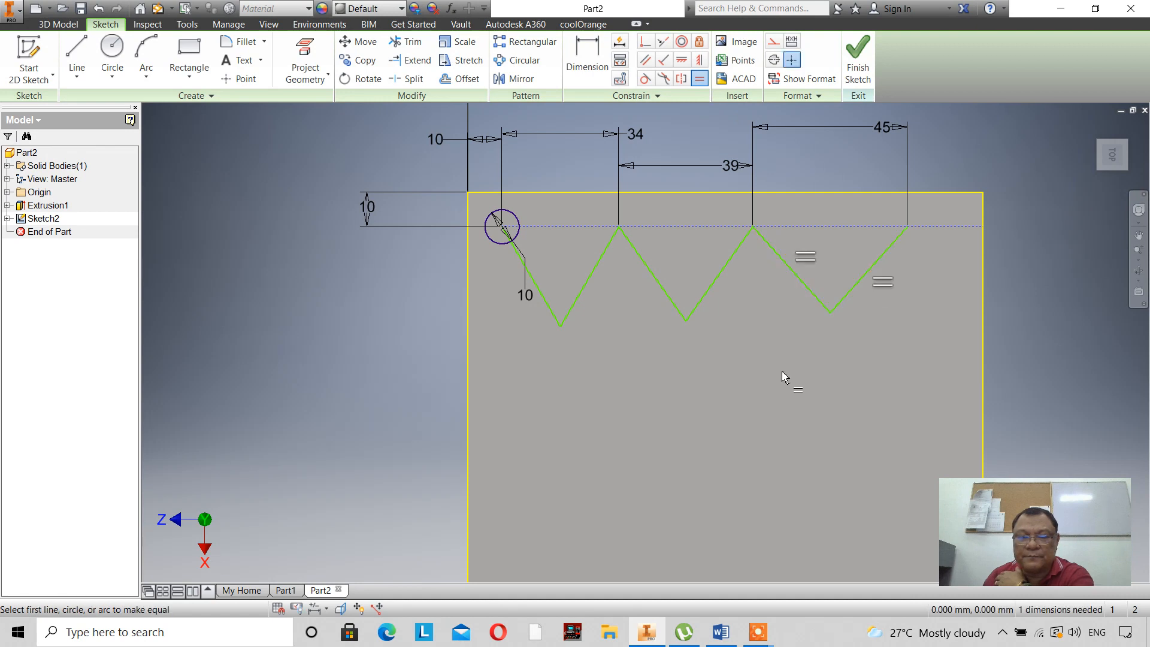
scroll(719, 276, "down", 5)
scroll(722, 294, "down", 2)
scroll(727, 324, "up", 3)
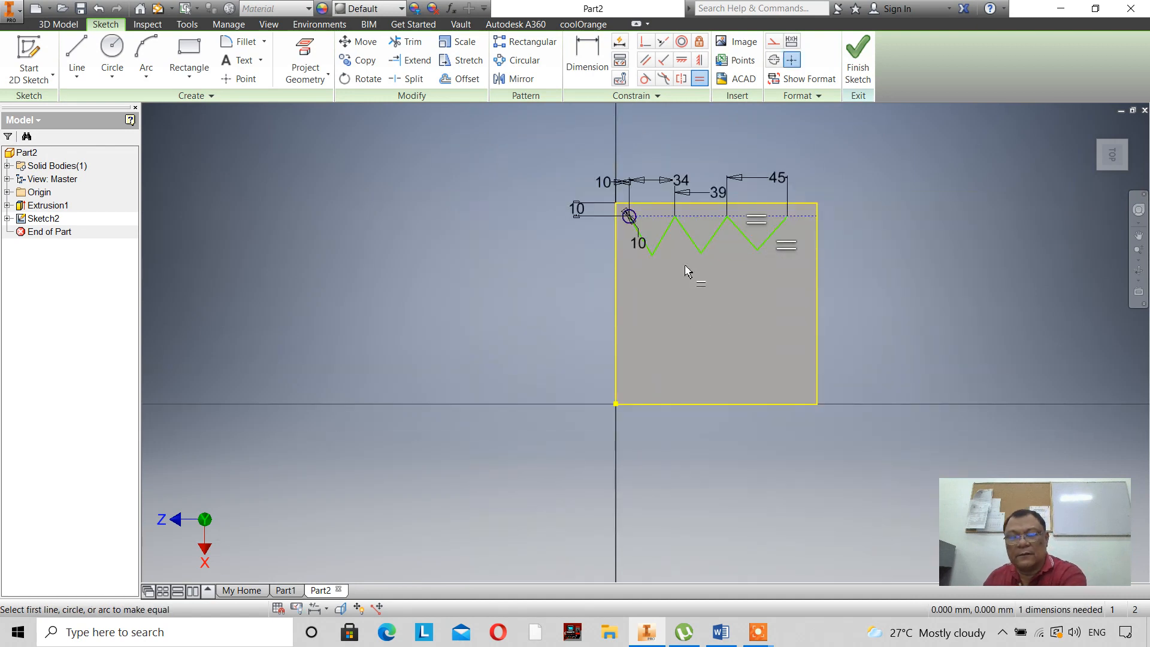
scroll(693, 272, "up", 3)
right_click(384, 285)
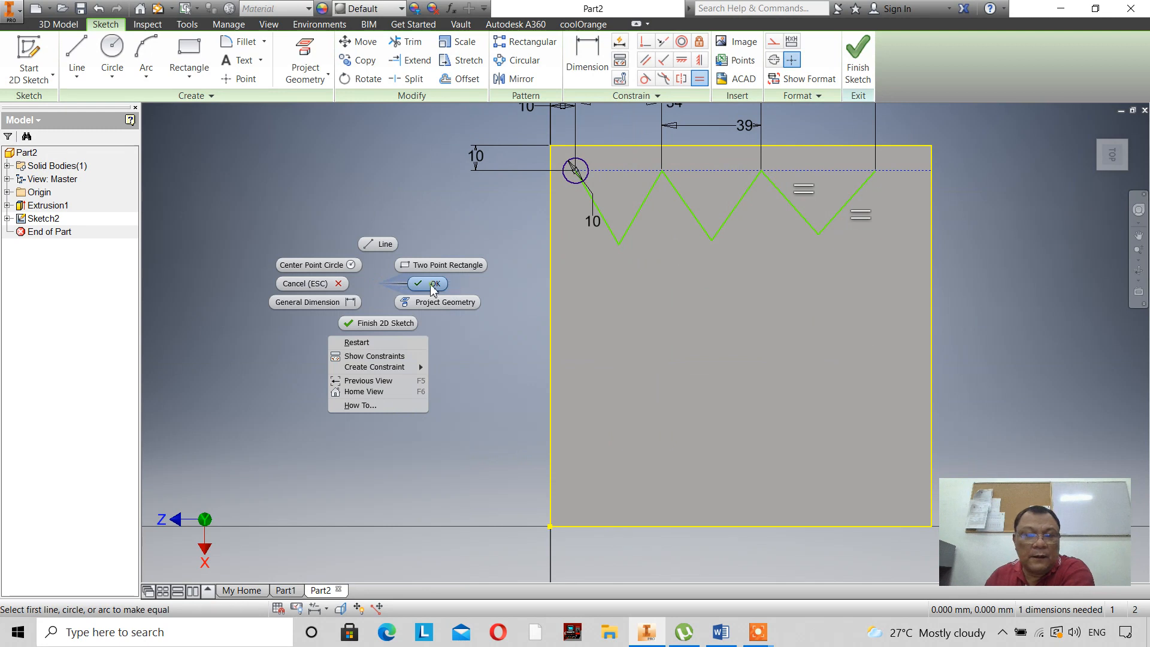
left_click(432, 285)
- Dimension the angle between the second V's two lines and finish the sketch
left_click(587, 56)
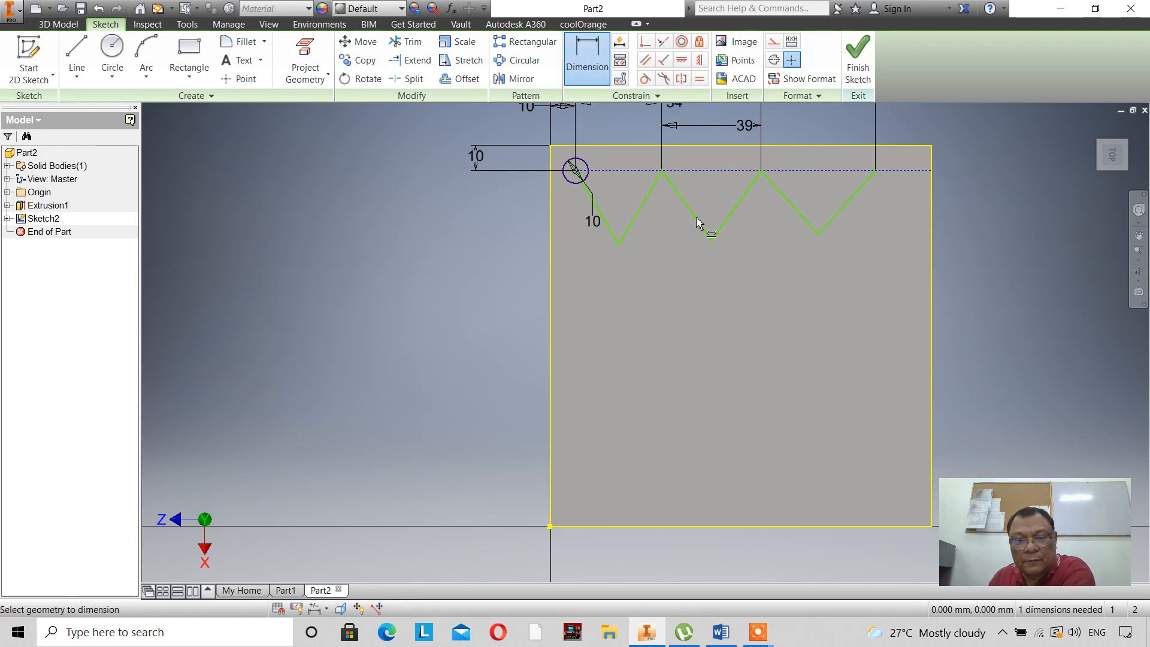
left_click(698, 224)
left_click(724, 221)
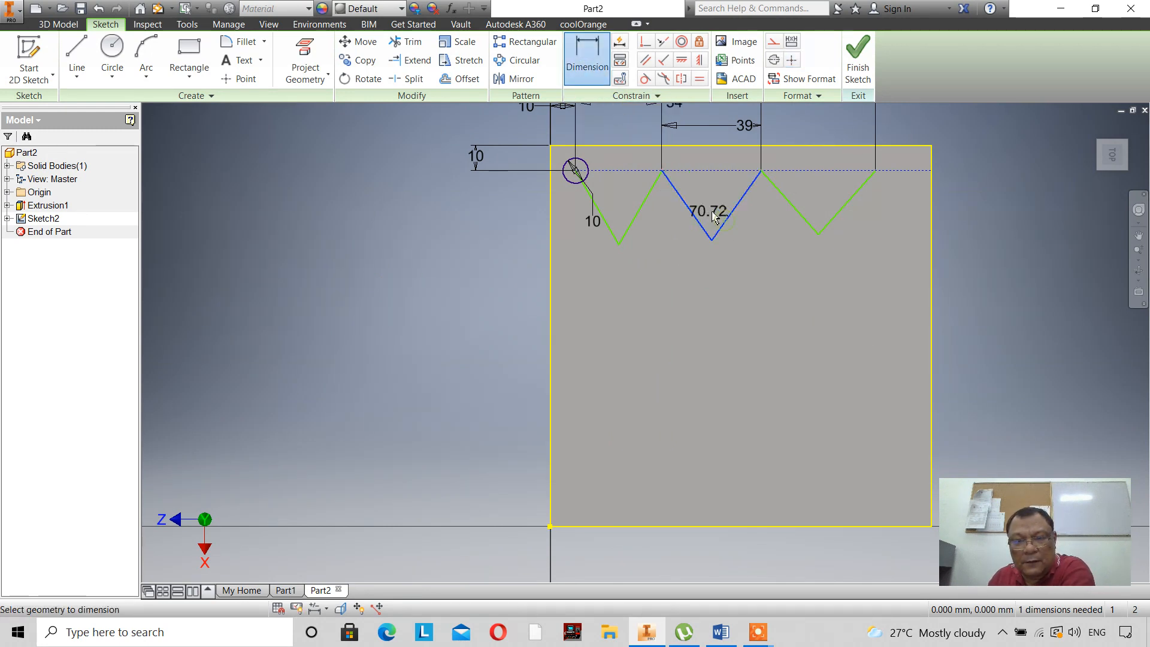
left_click(714, 203)
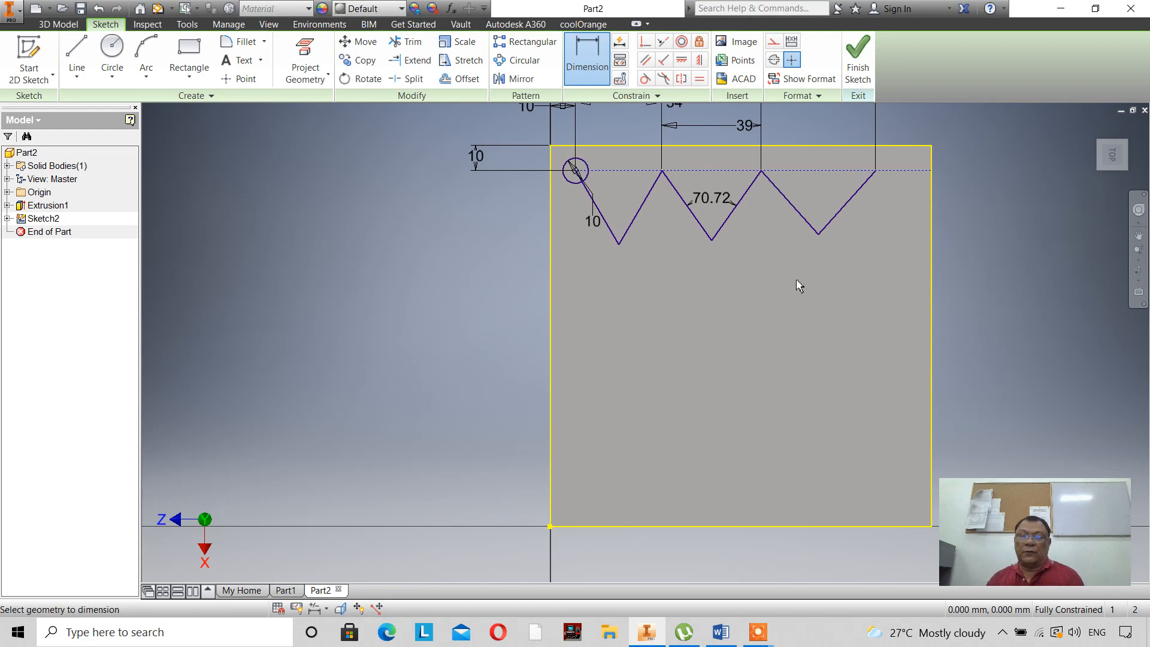
left_click(859, 60)
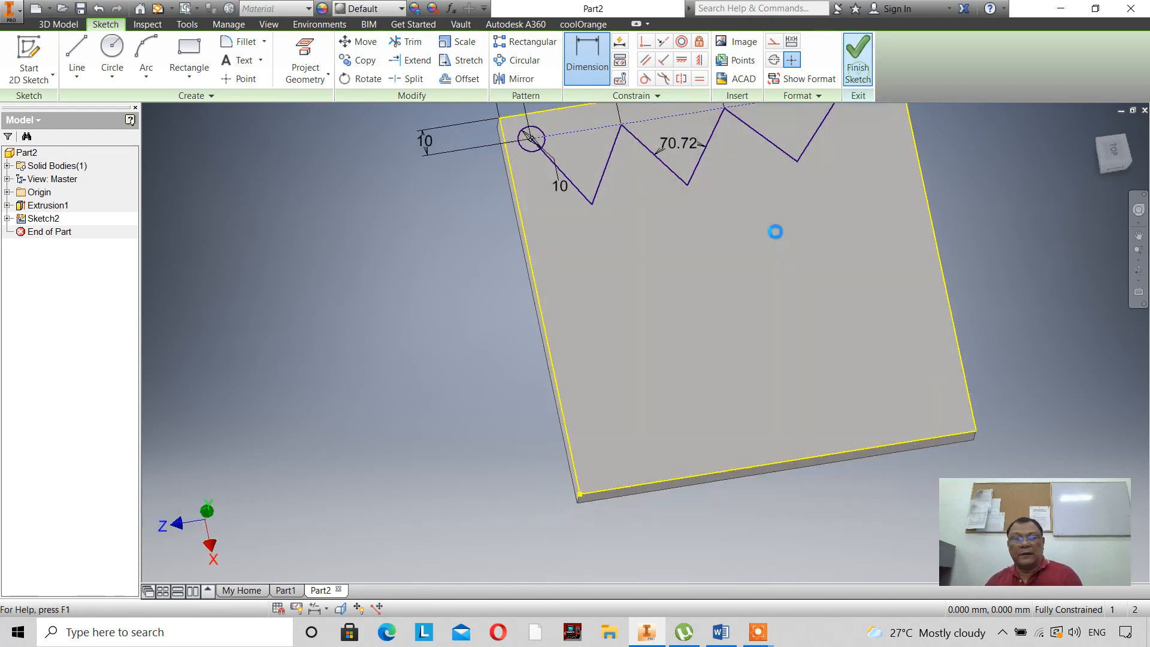
- Extrude the 10 mm circle near the plate's corner as a cut with the extents set to All
left_click(1139, 270)
left_click_drag(655, 308, 658, 324)
scroll(240, 380, "down", 4)
scroll(241, 385, "up", 2)
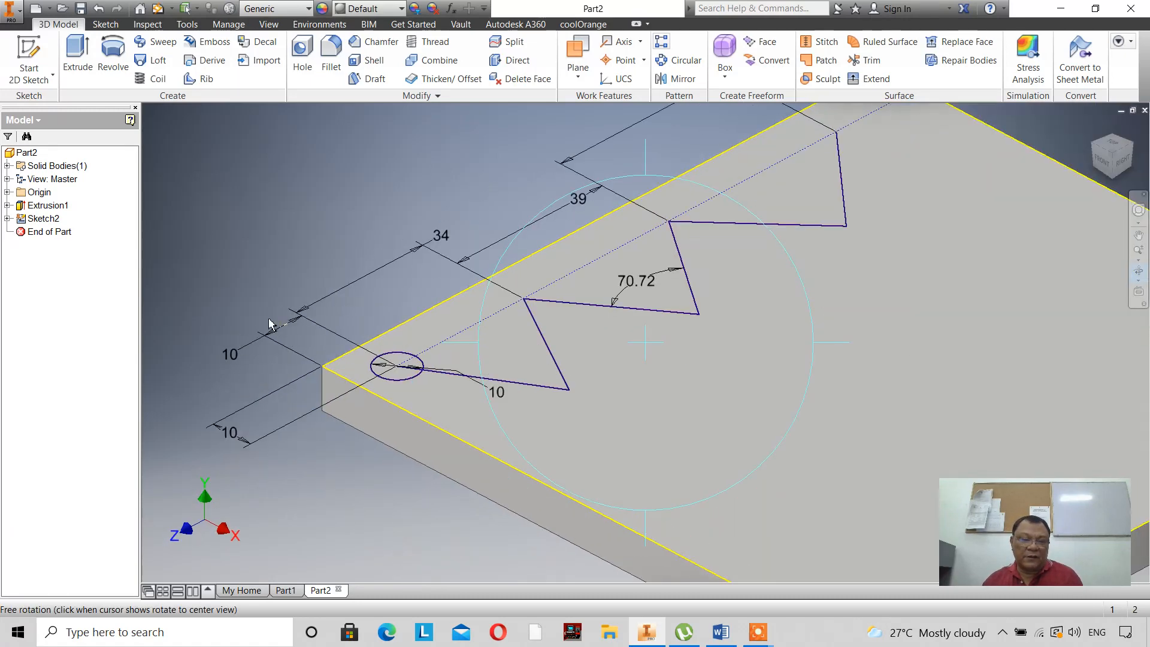
right_click(274, 259)
left_click(239, 311)
left_click(78, 54)
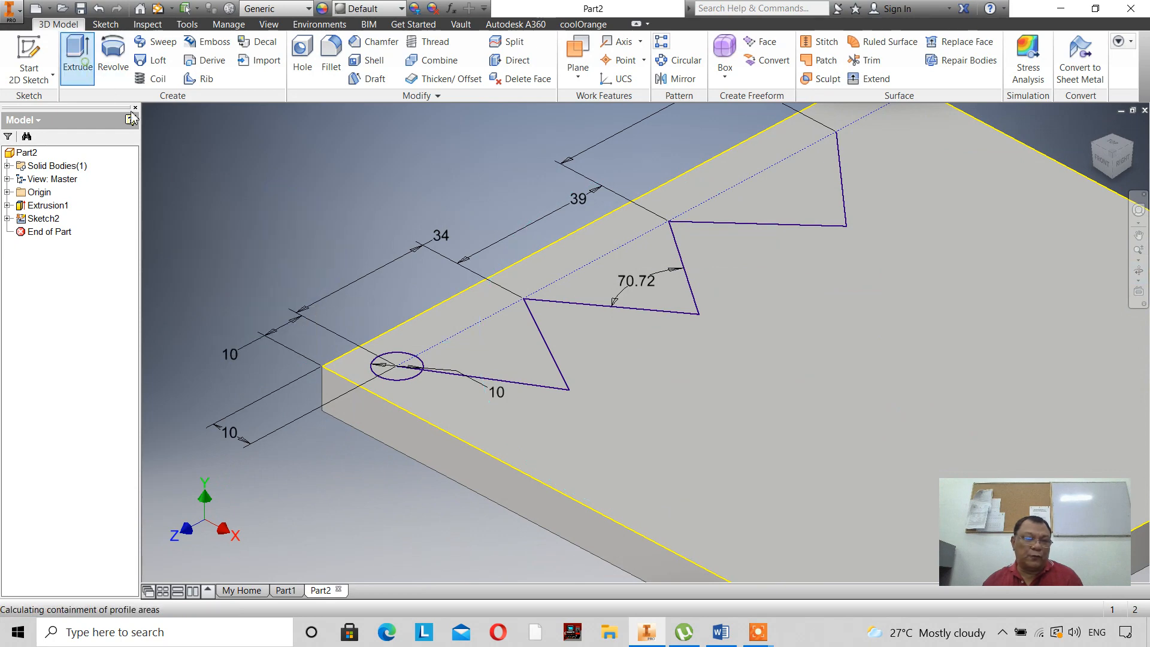
left_click(407, 379)
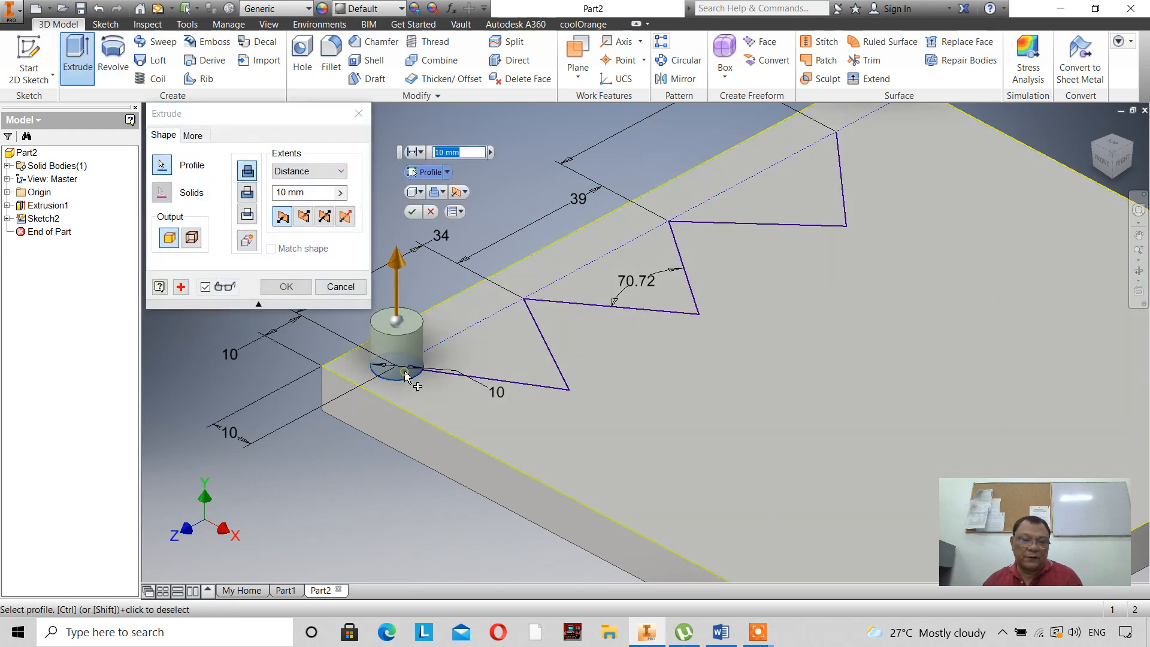
left_click(246, 192)
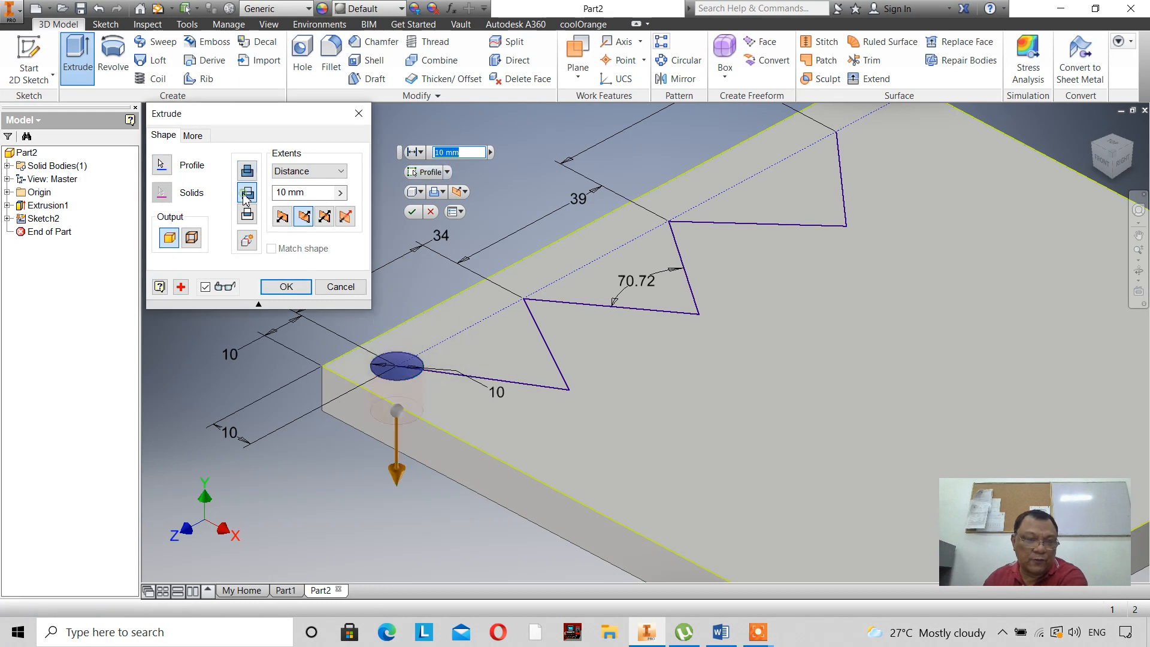
left_click(341, 172)
left_click(329, 226)
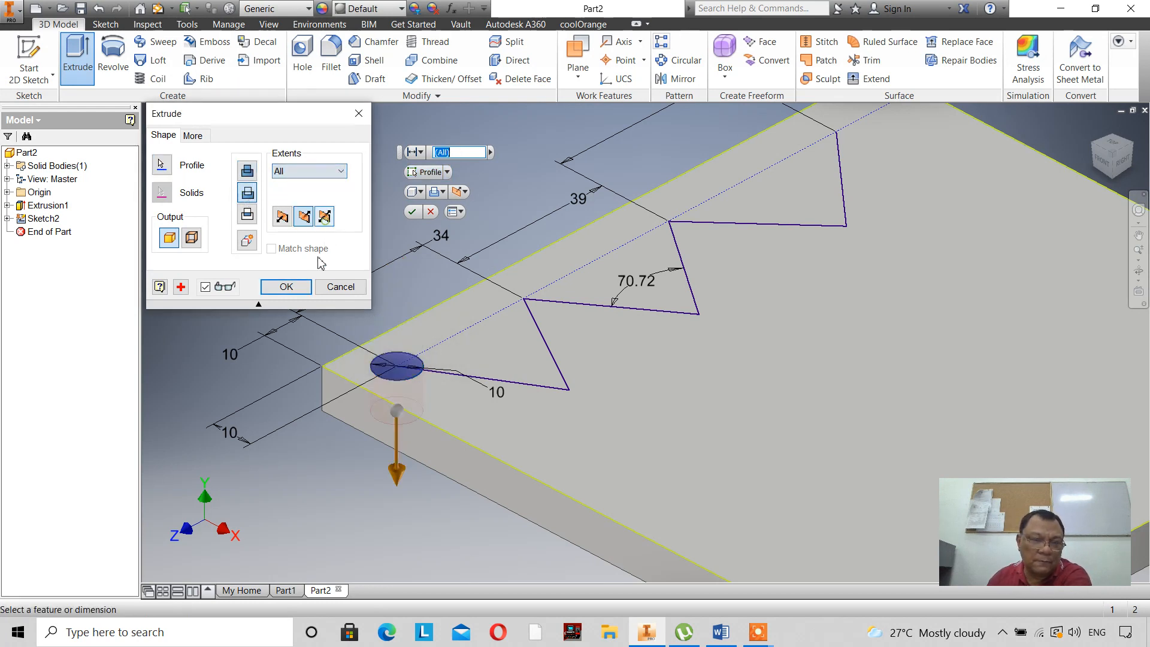
left_click(287, 287)
- Start a new sketch on the plate's top face, orient it like the previous sketch, and project the face's outline and hole edge
scroll(545, 235, "up", 5)
scroll(557, 203, "down", 5)
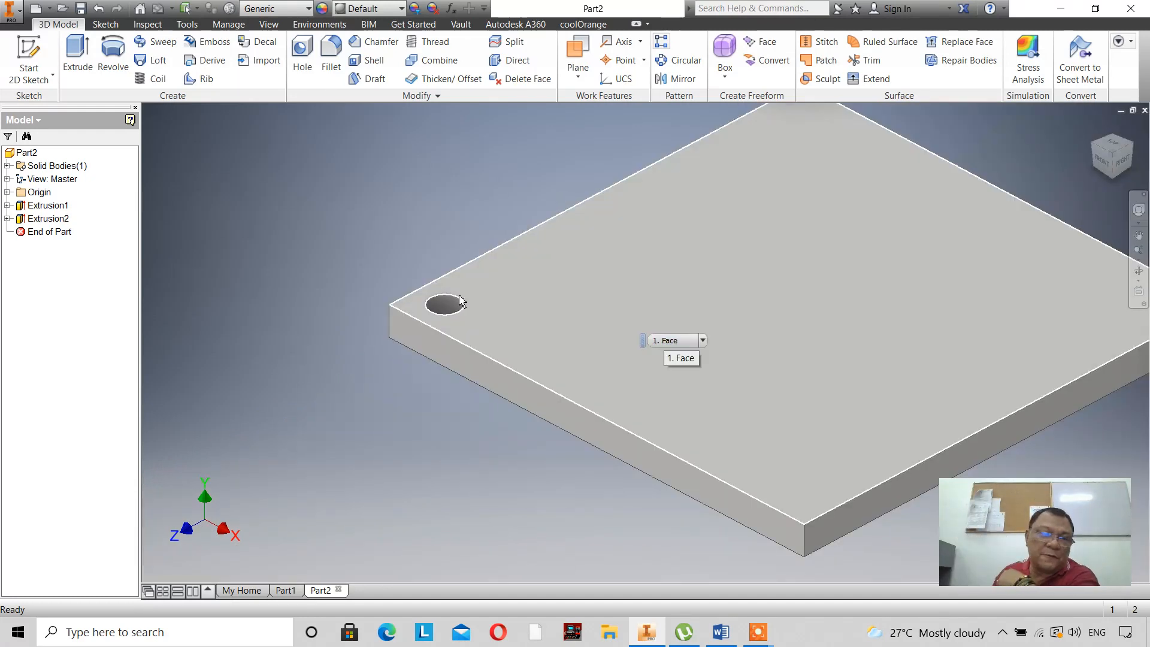
left_click(33, 71)
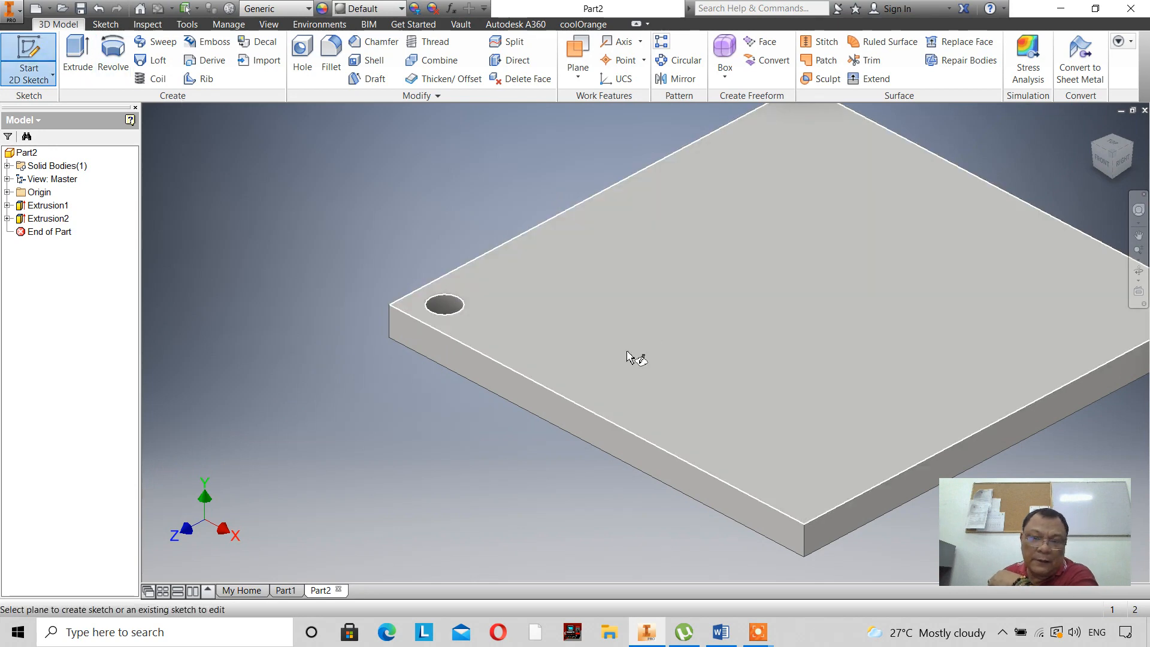
left_click(627, 351)
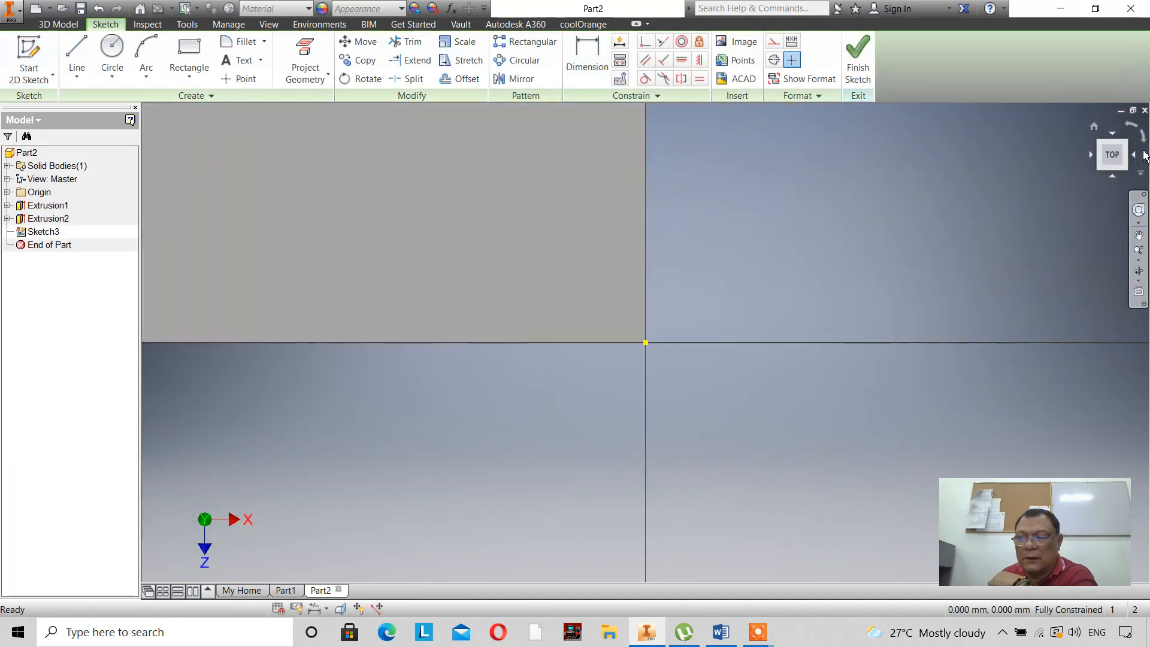
left_click(1143, 143)
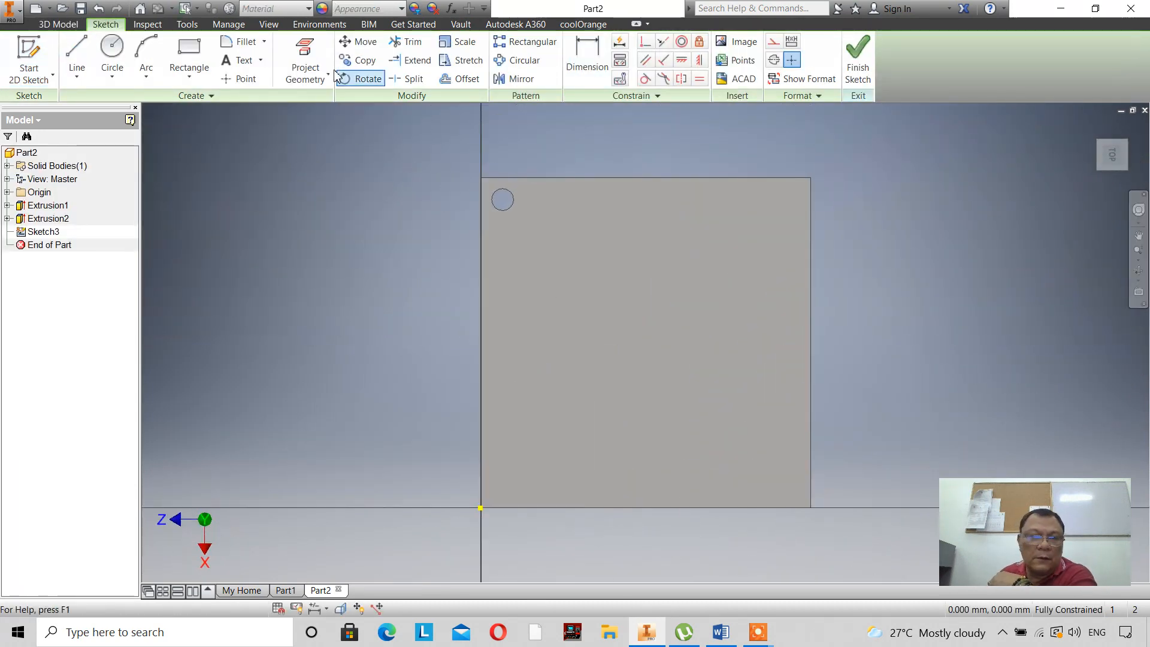
left_click(563, 304)
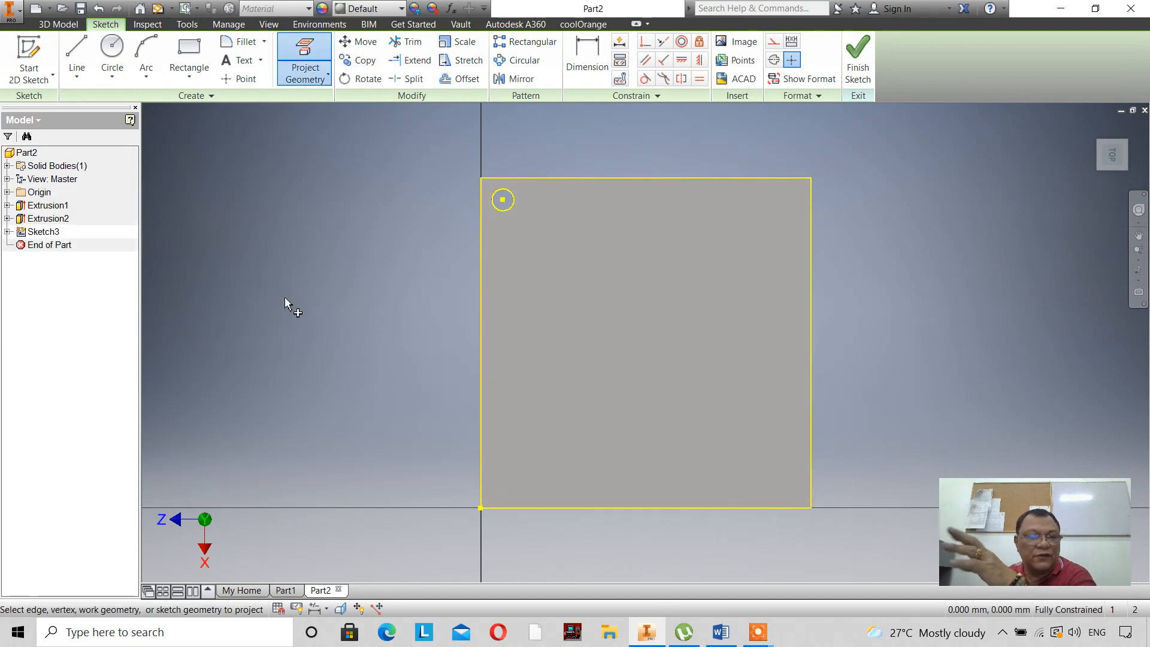
right_click(321, 254)
left_click(260, 249)
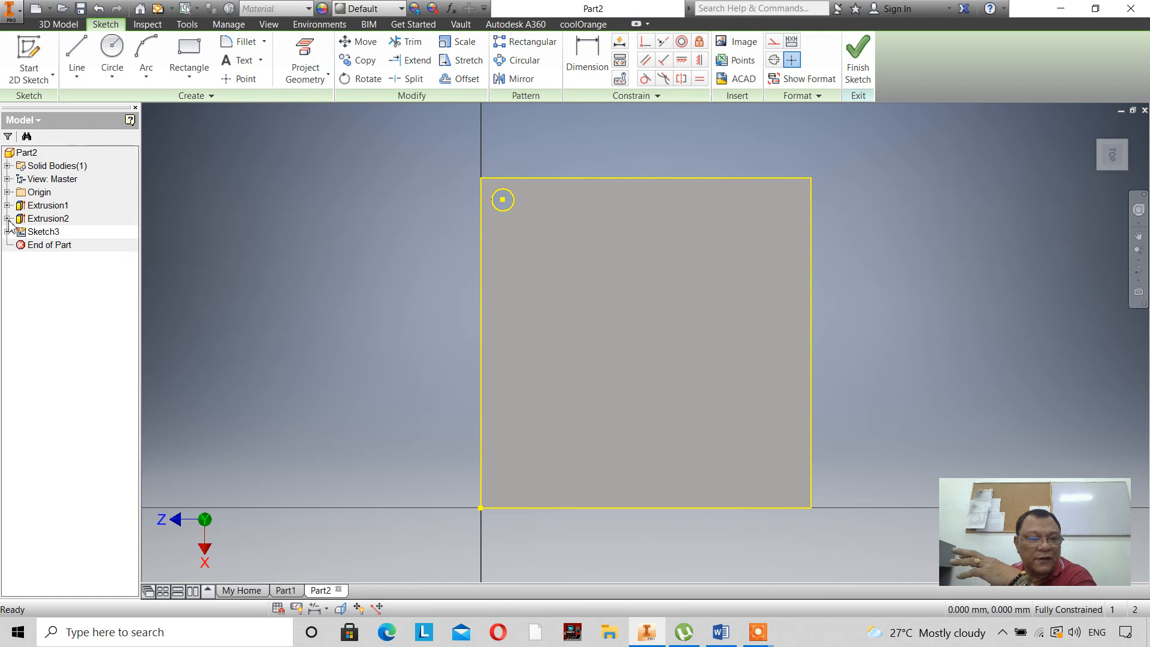
- Share Sketch2 from Extrusion2 to make the zigzag reusable, and finish the new sketch
left_click(7, 219)
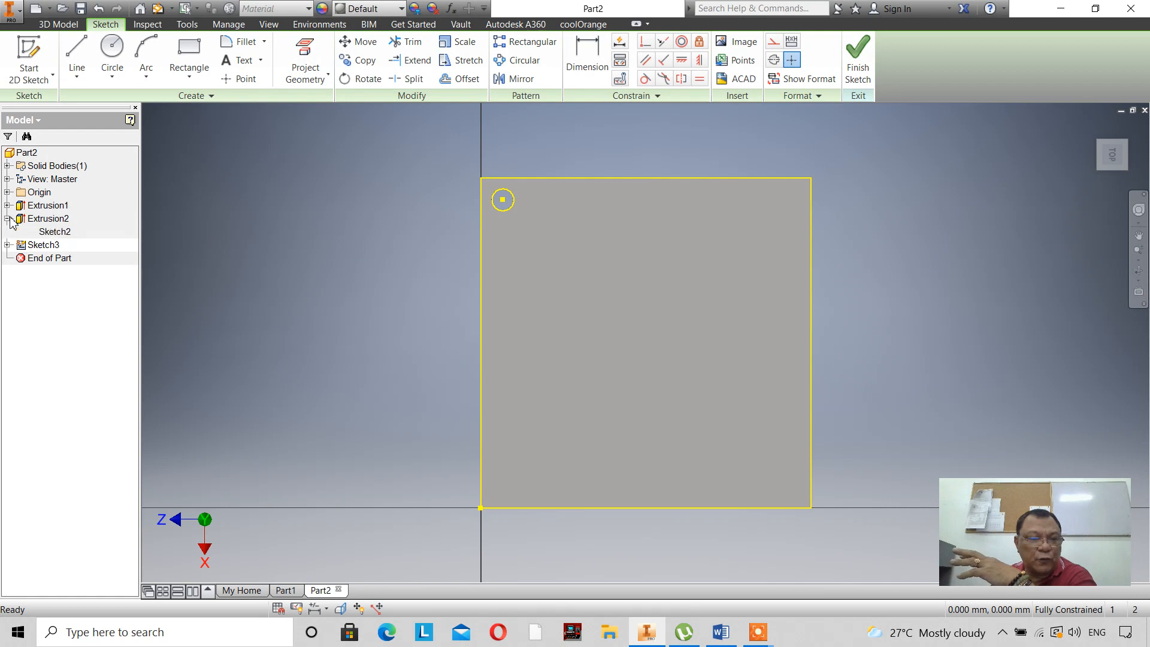
left_click(52, 234)
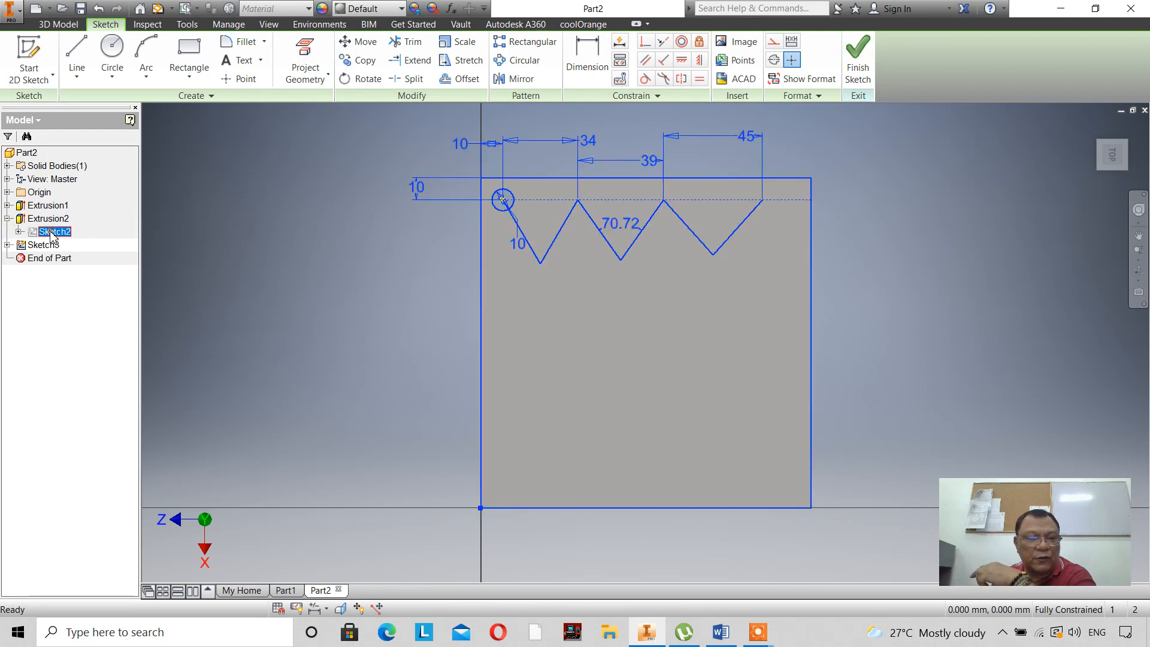
right_click(53, 235)
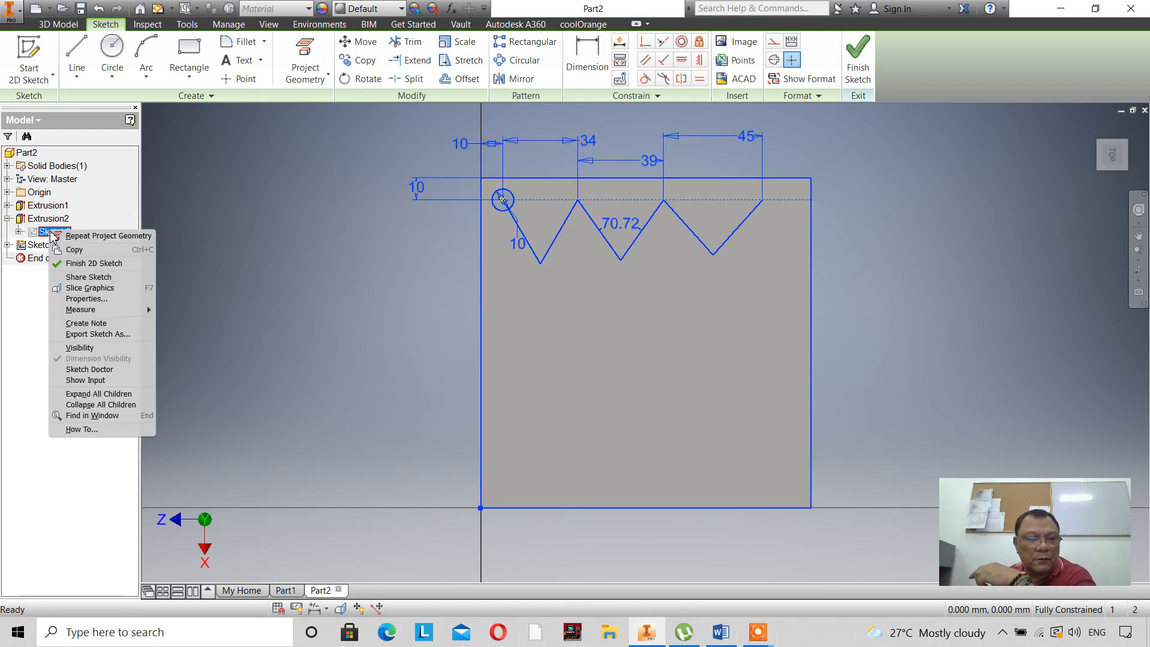
left_click(75, 278)
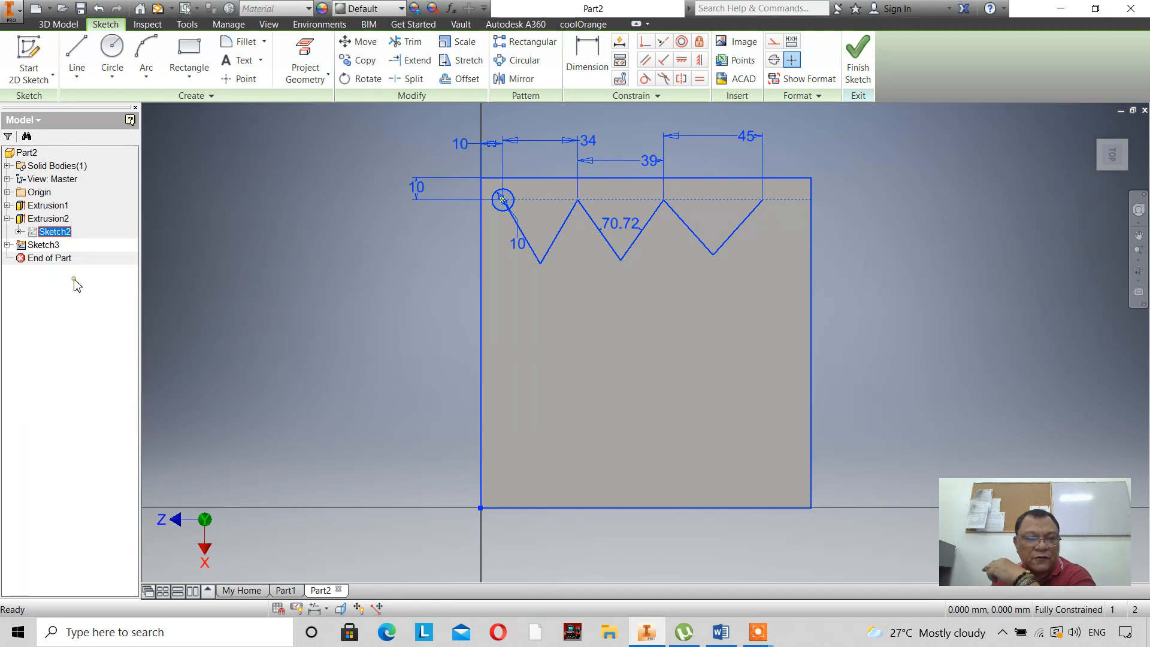
left_click(860, 63)
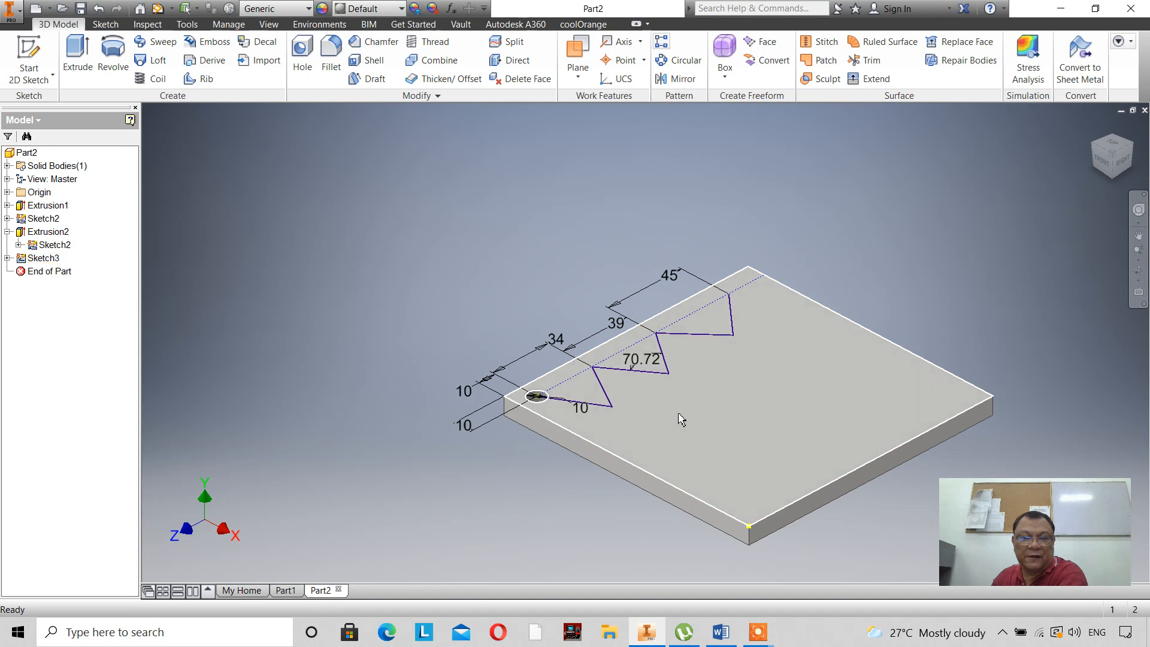
- Start a rectangular pattern of the 10 mm hole, using the zigzag sketch path as the first direction
scroll(755, 420, "up", 3)
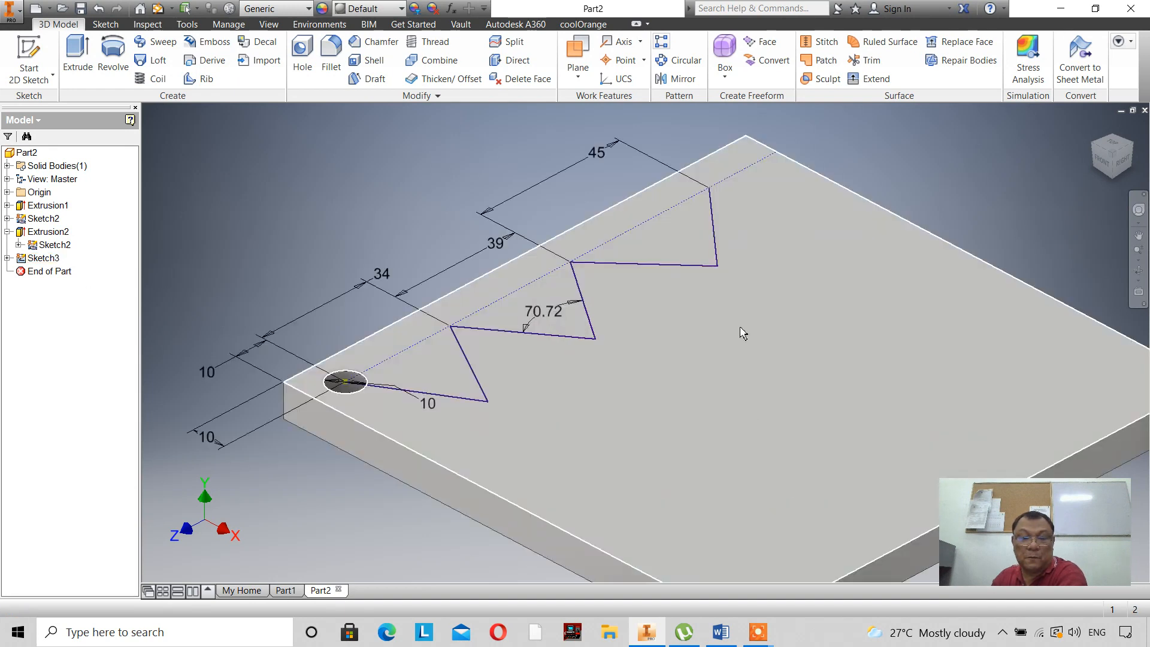
scroll(743, 333, "down", 3)
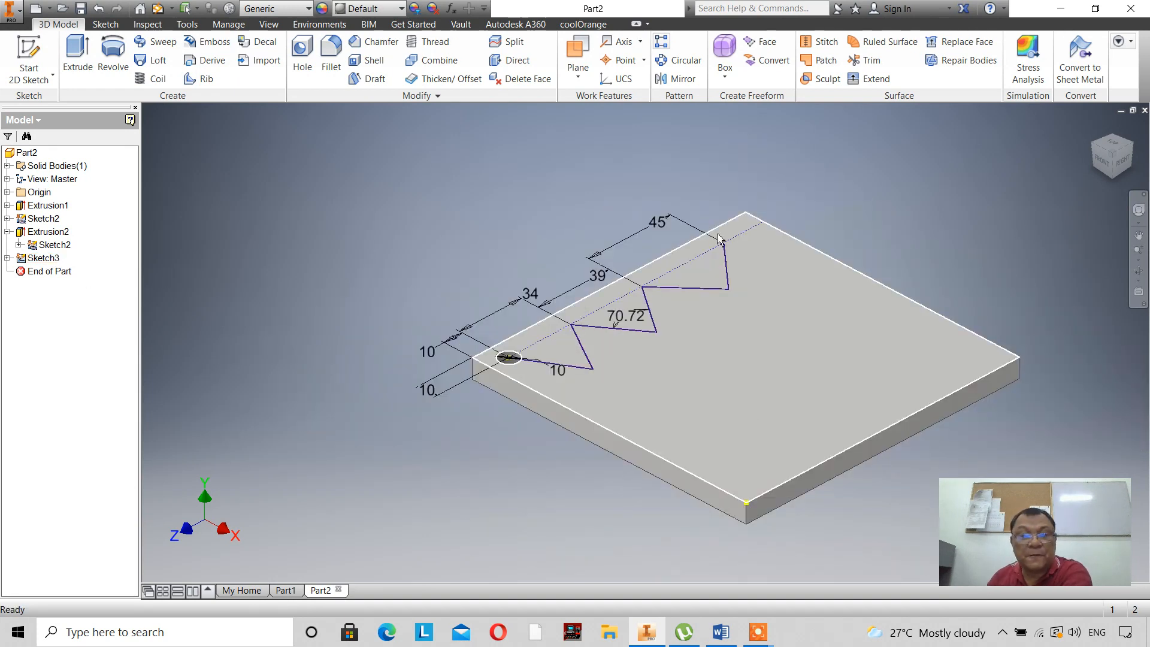
left_click(728, 342)
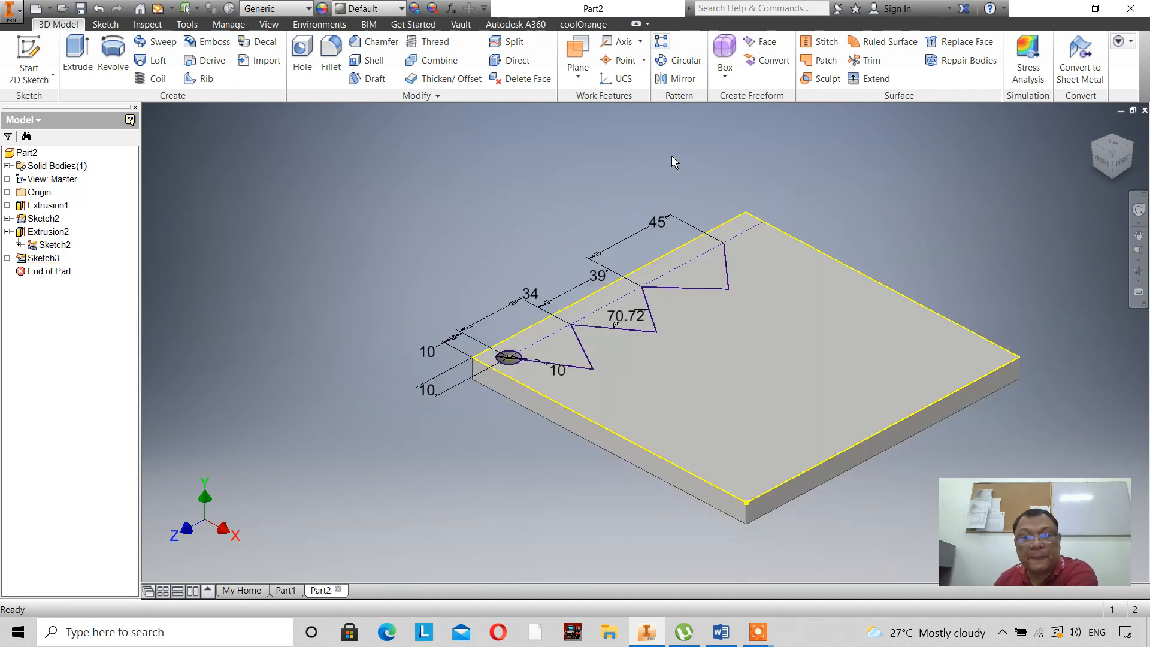
left_click(665, 48)
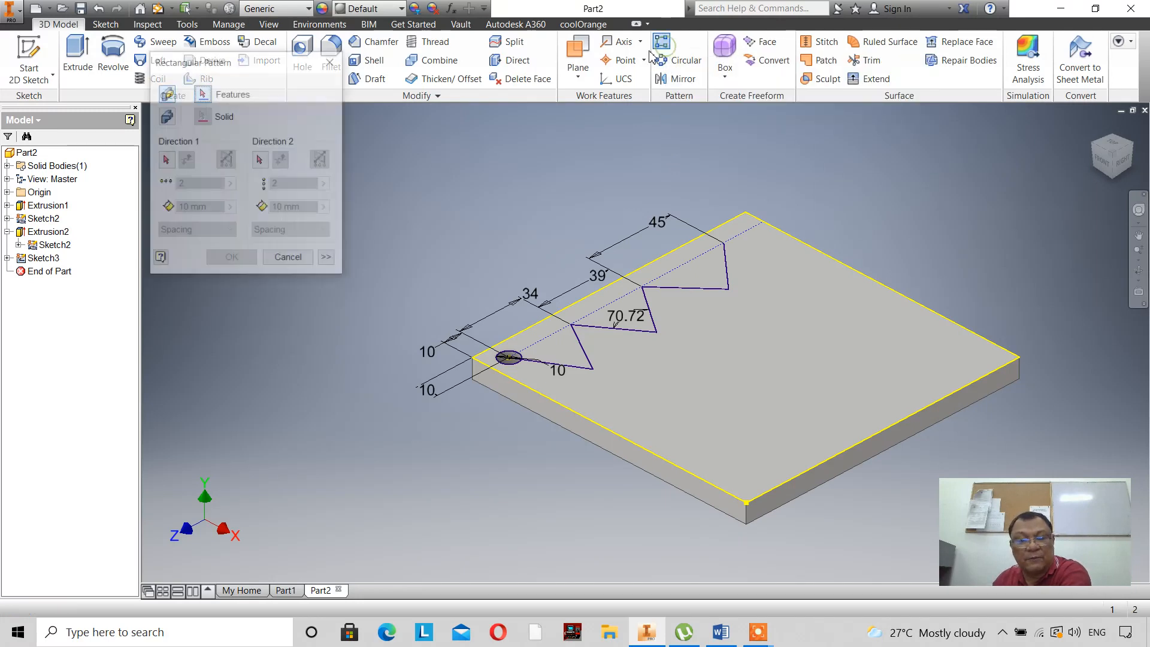
left_click(509, 359)
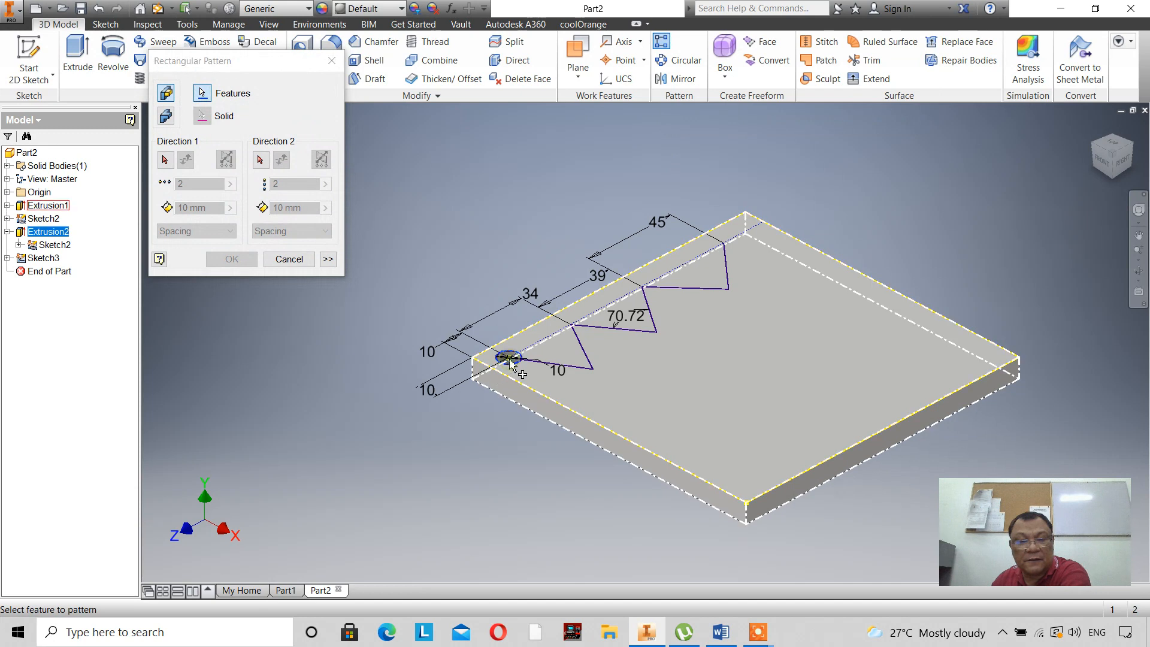
left_click(166, 161)
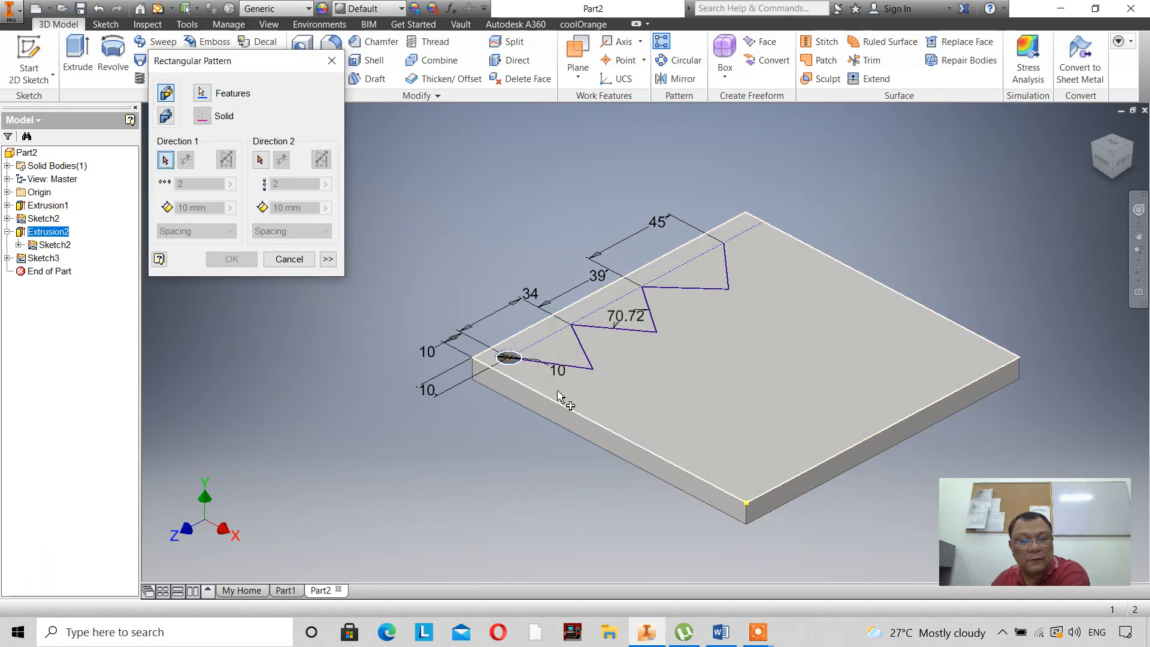
left_click(581, 373)
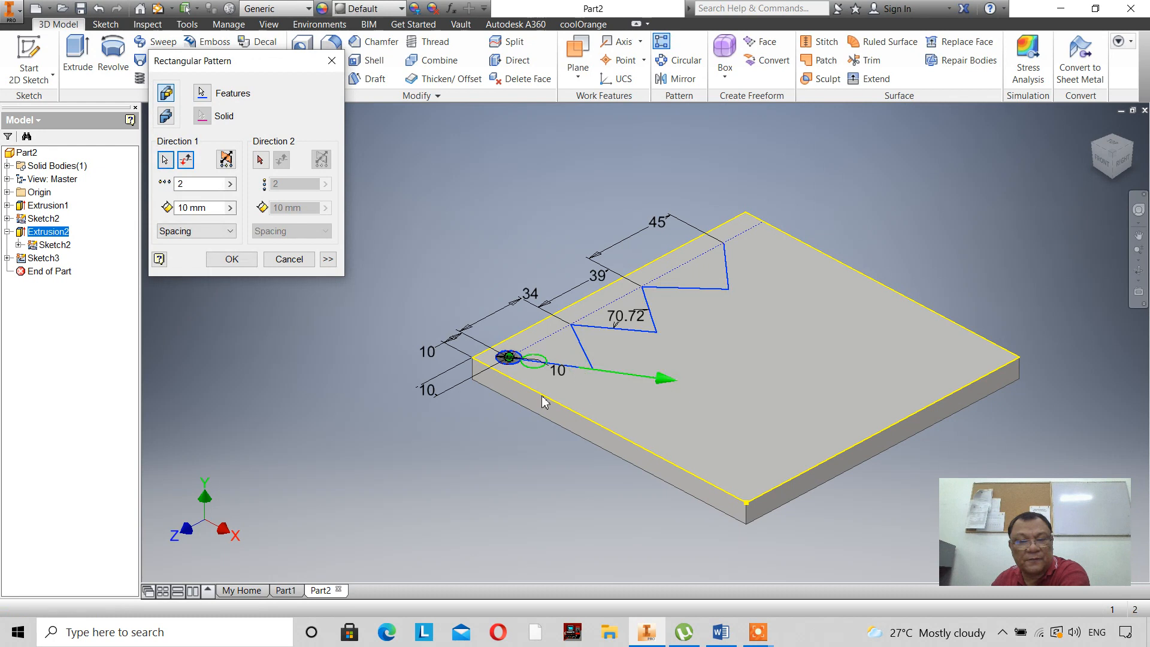
- Set the first direction to Curve Length with 4 instances and create the pattern
left_click(230, 231)
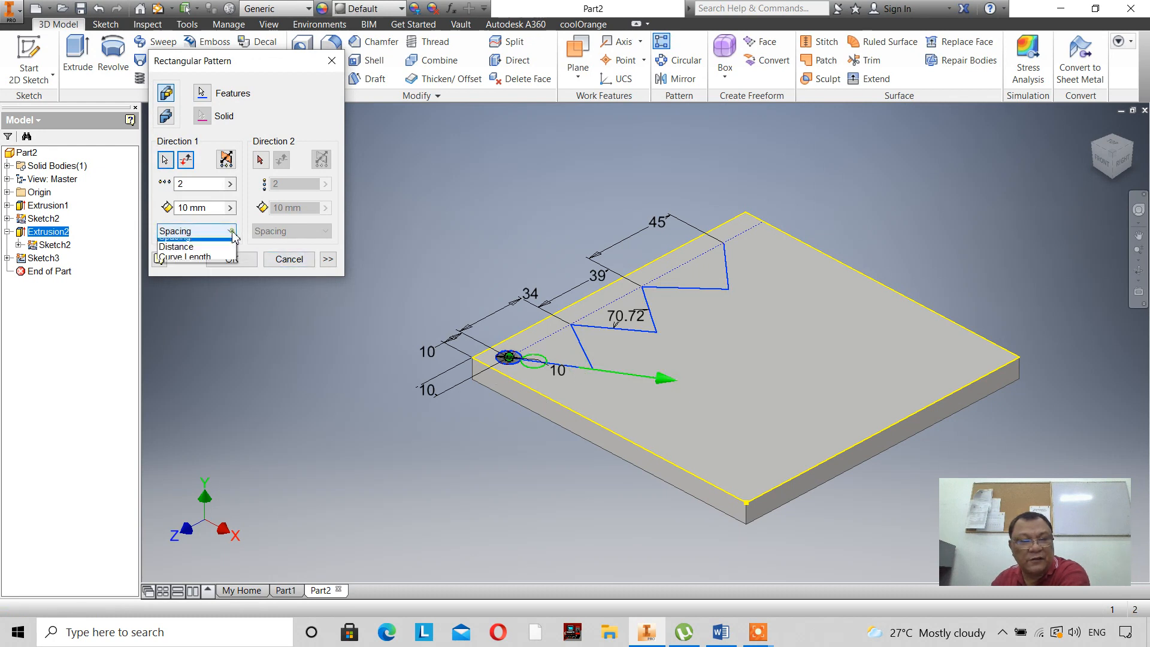
left_click(226, 264)
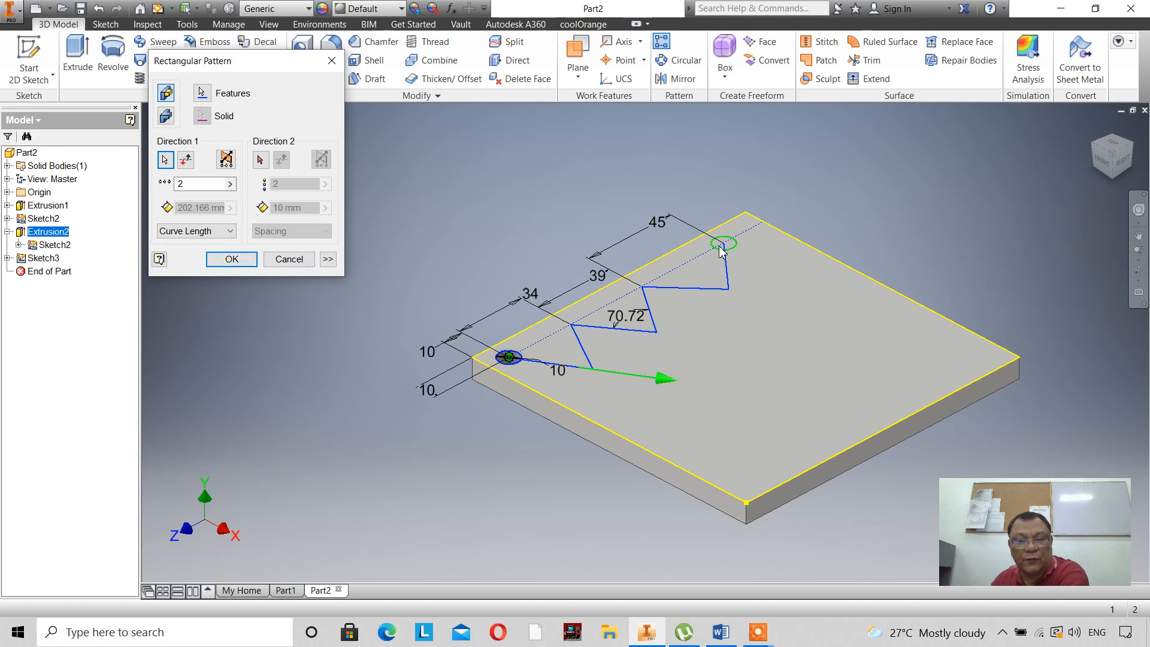
double_click(182, 183)
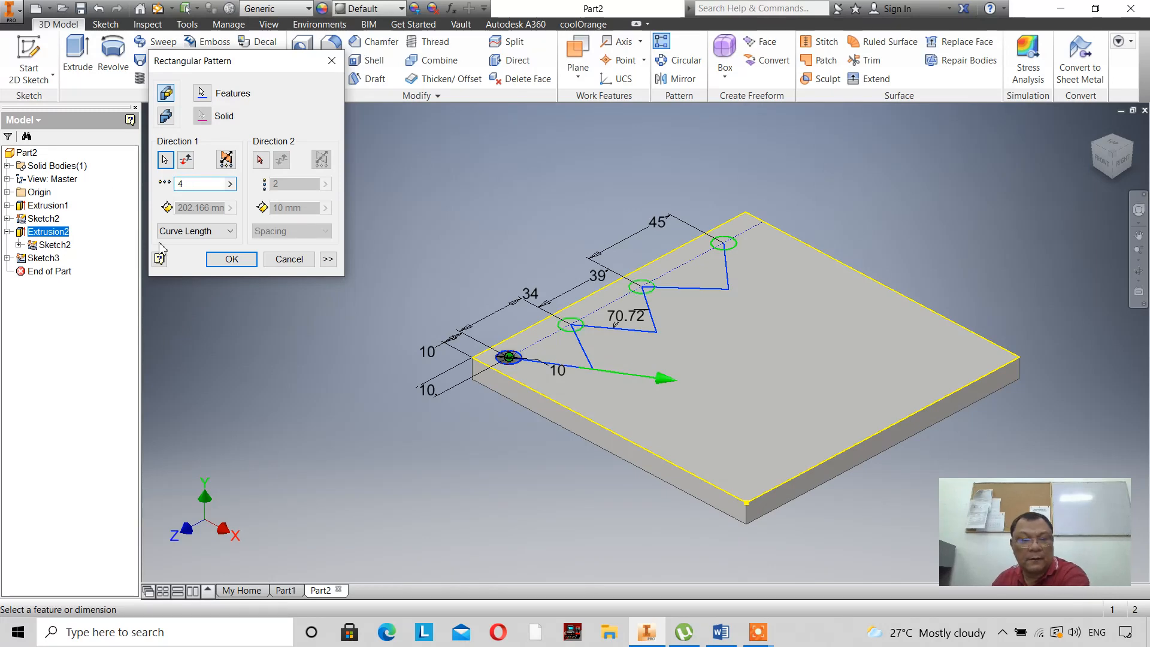
type("4")
left_click(231, 259)
scroll(339, 359, "up", 3)
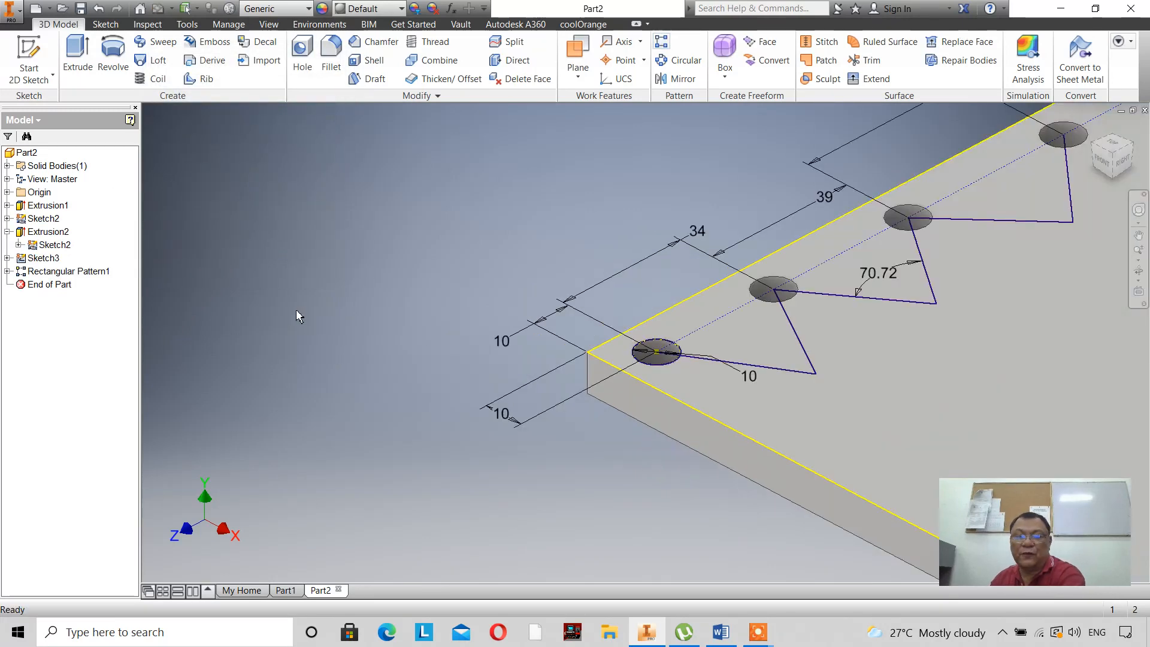
scroll(299, 316, "down", 2)
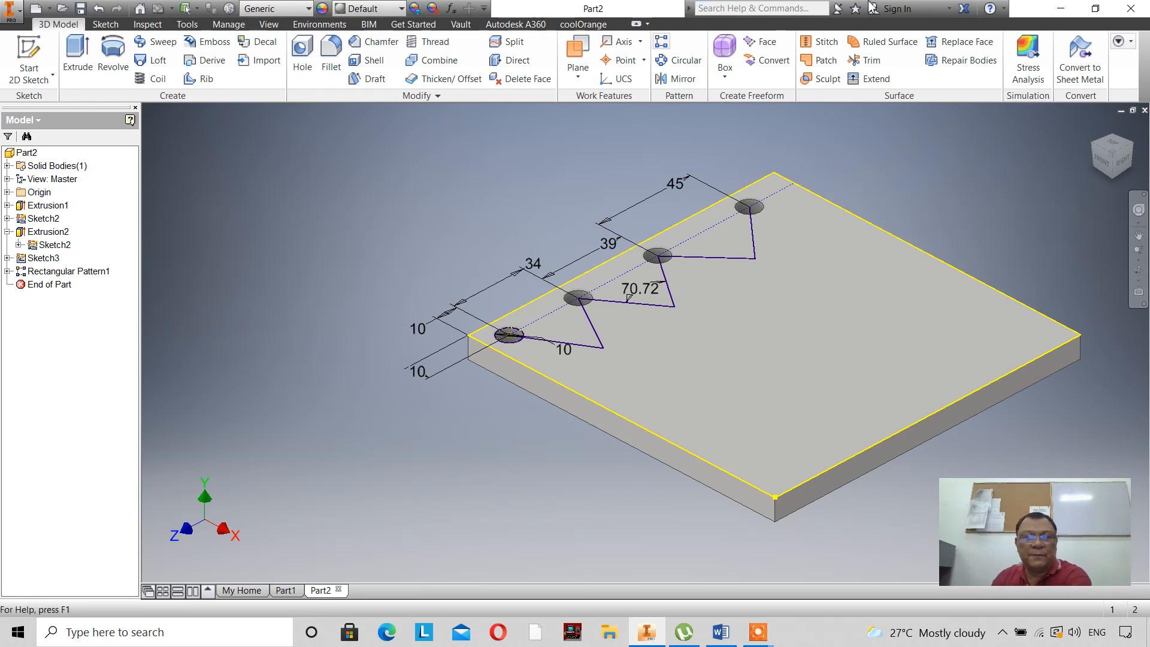
- Edit the rectangular pattern to add a second direction along the plate edge nearest the first hole, flipped inward, with 4 instances at 20 mm spacing
double_click(75, 272)
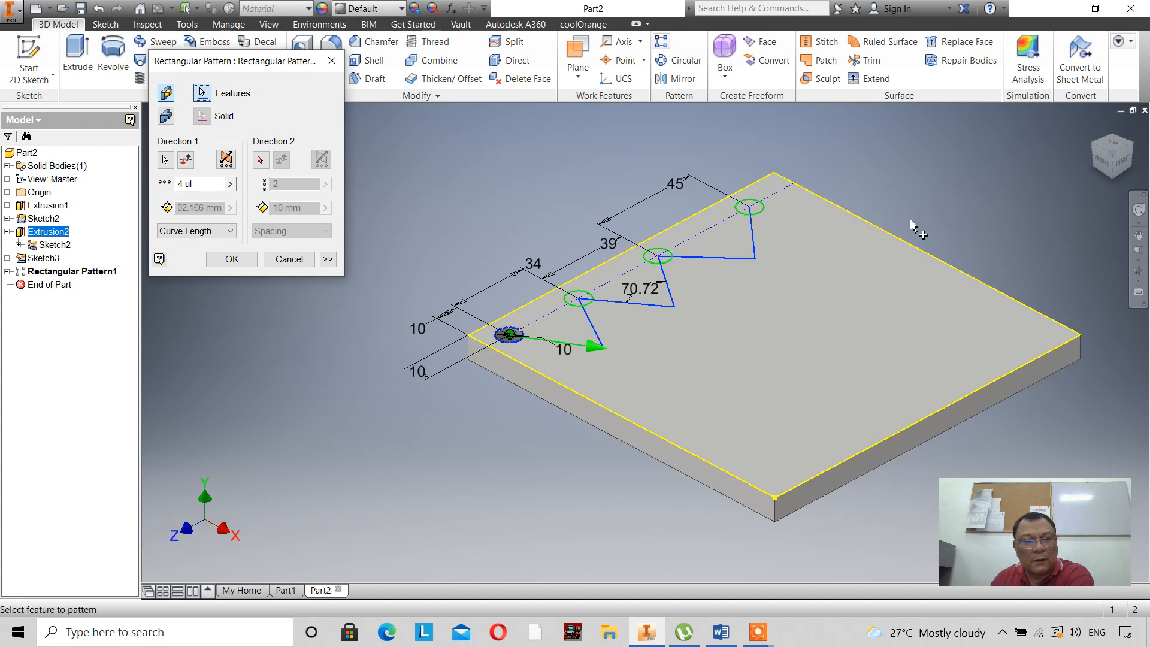
left_click(261, 161)
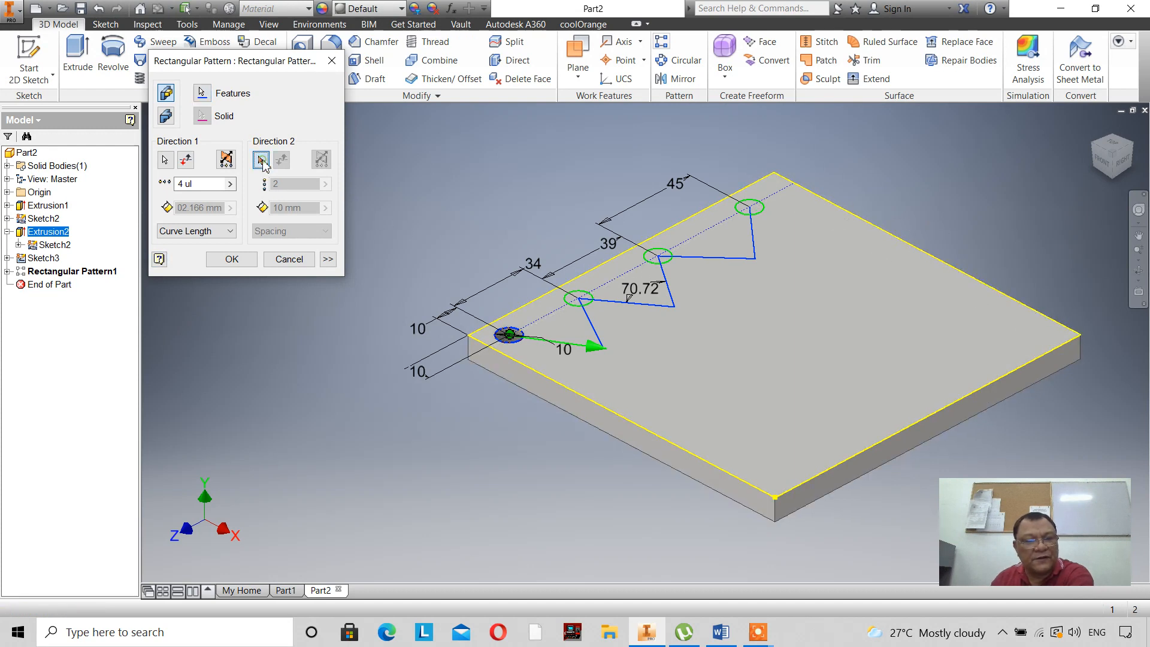
left_click(637, 430)
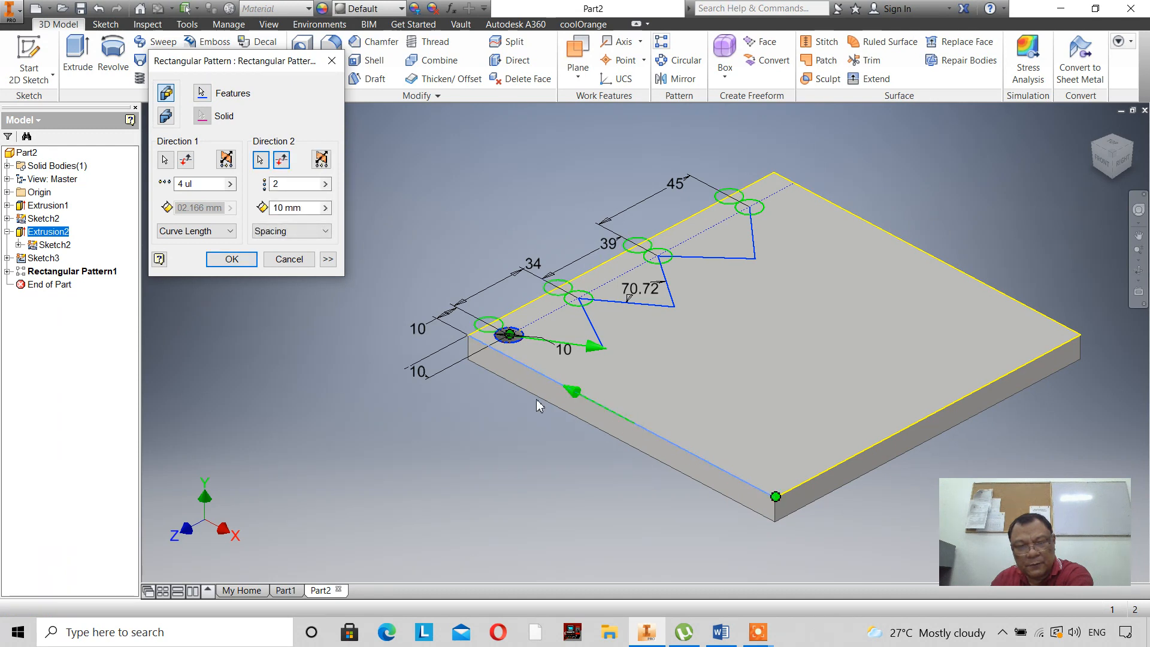
left_click(281, 160)
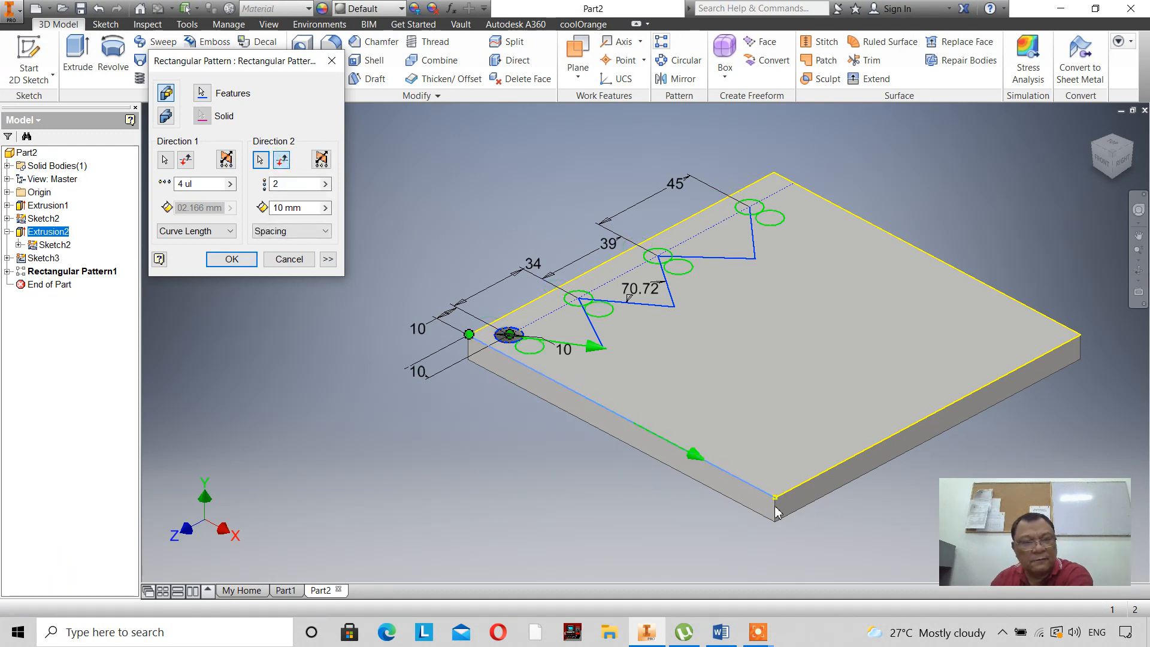
double_click(305, 184)
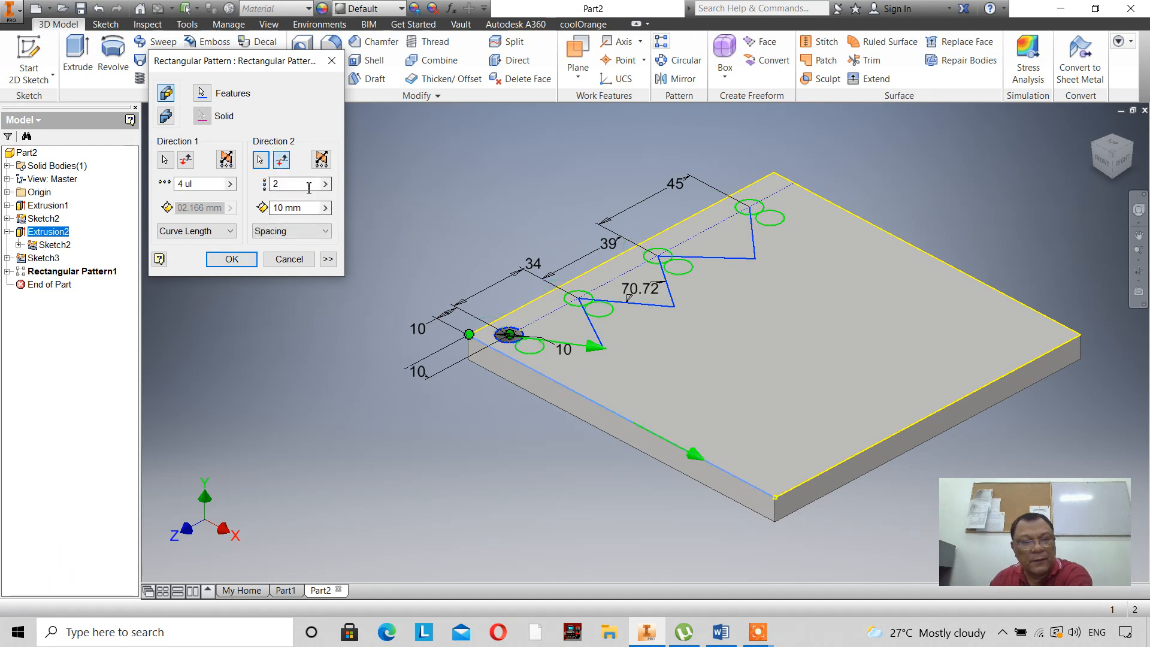
type("4")
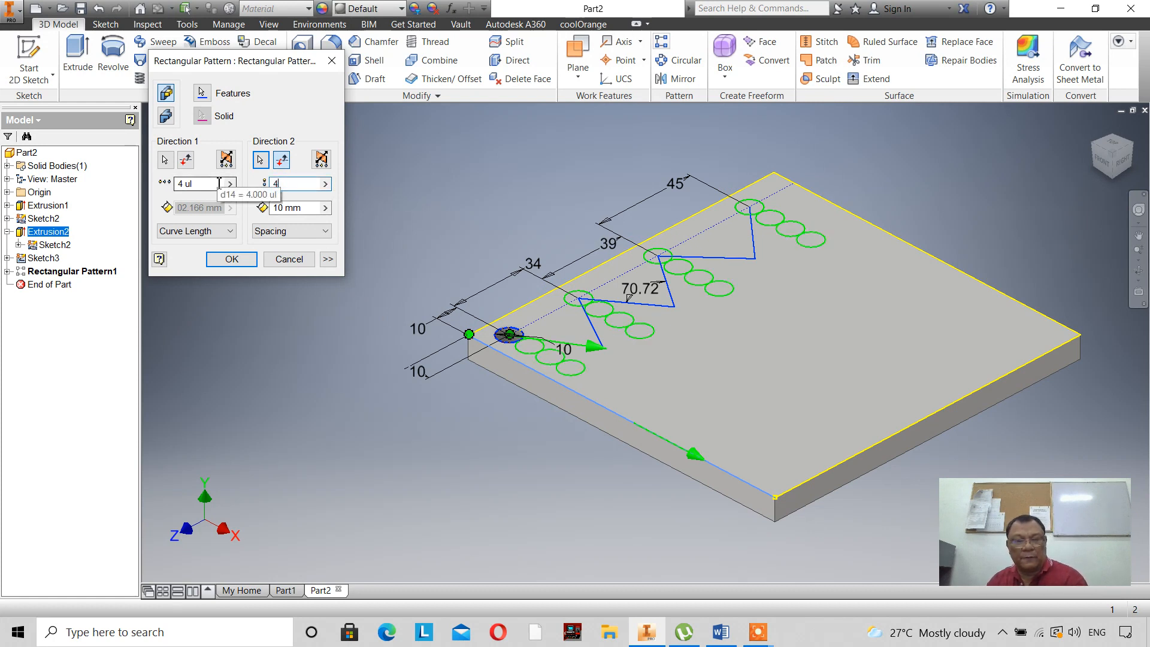
key("Tab")
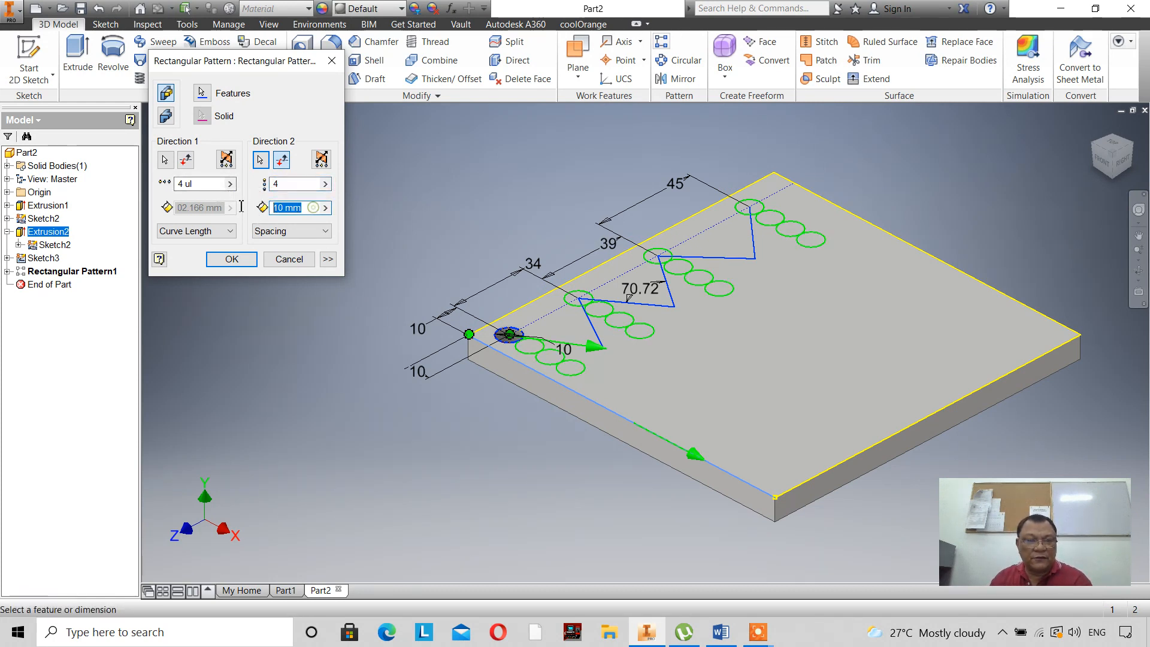
type("20")
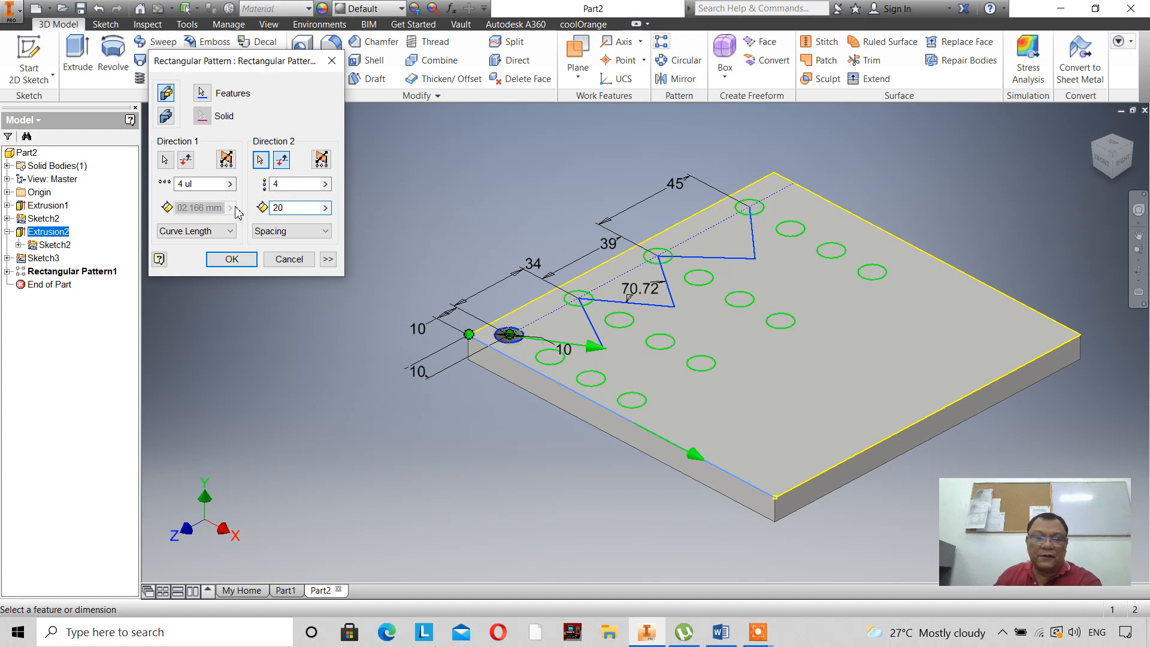
left_click(231, 259)
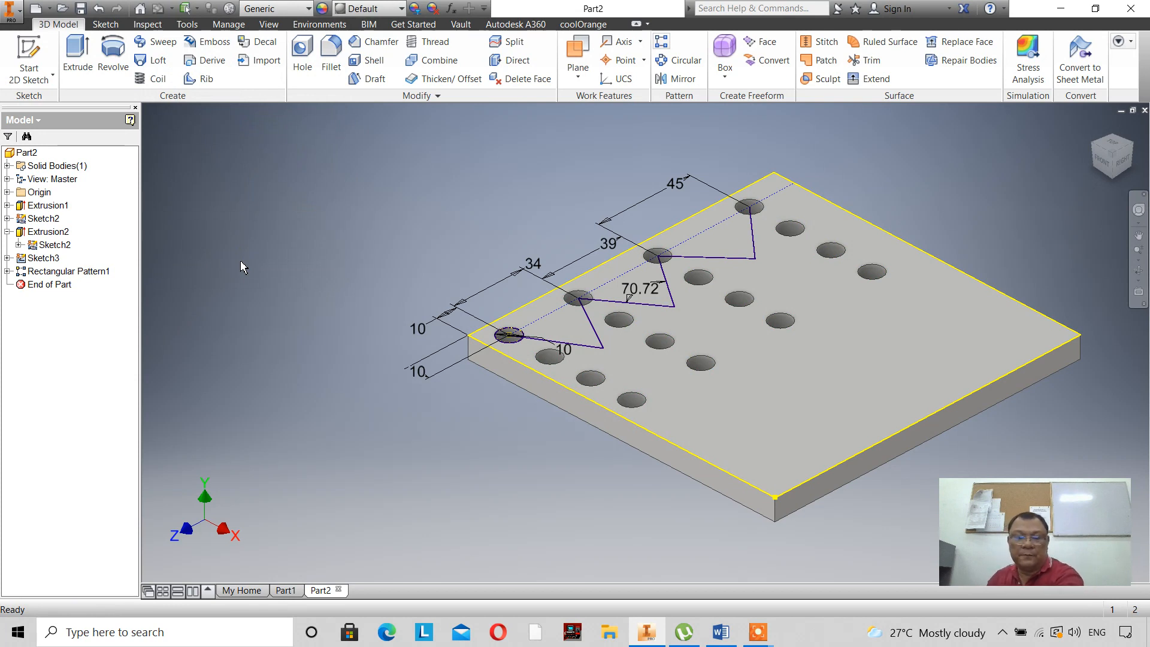
- Edit the rectangular pattern again, switching the second direction from Spacing to Distance with a total of 80 mm
left_click(67, 273)
double_click(67, 272)
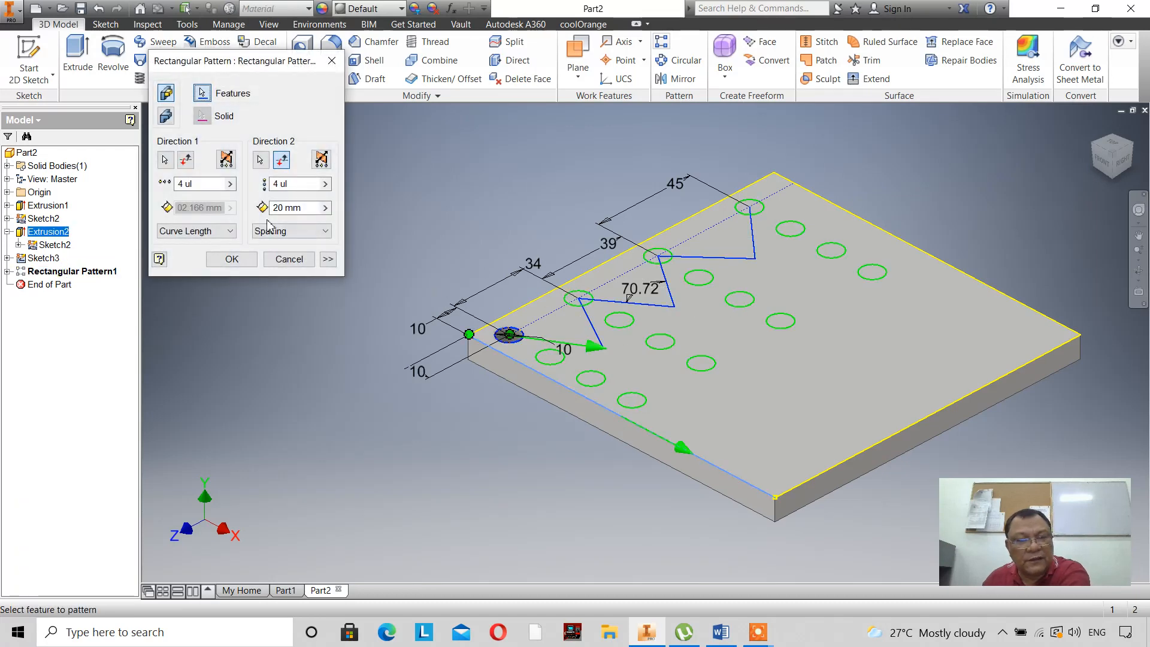
left_click(324, 233)
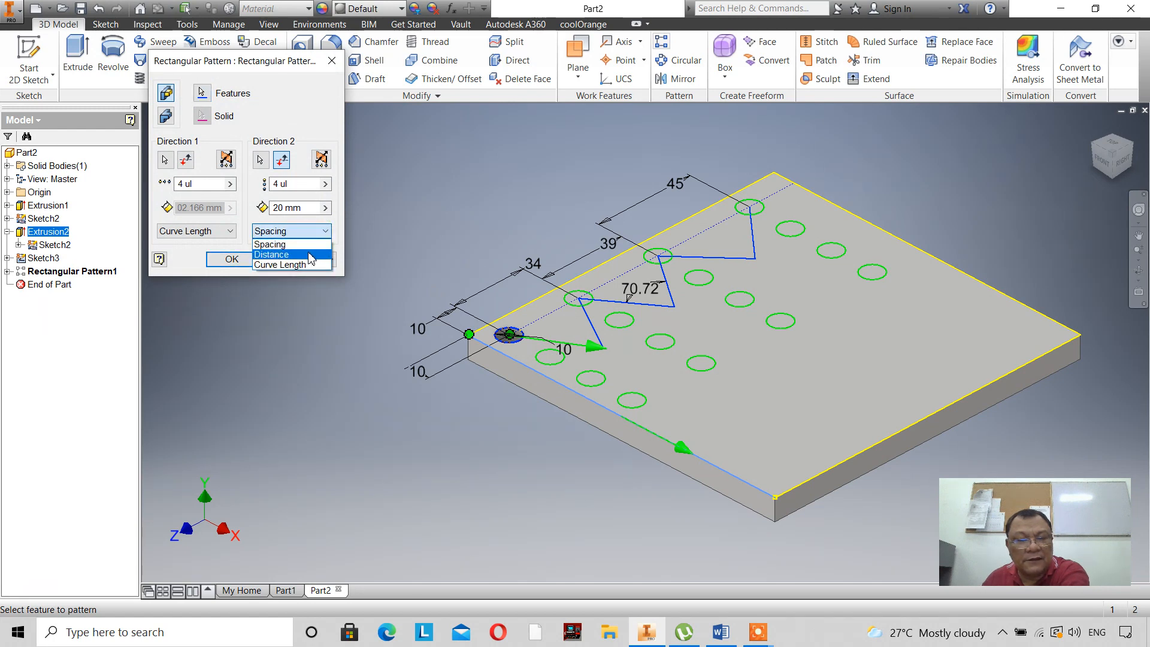
left_click(309, 254)
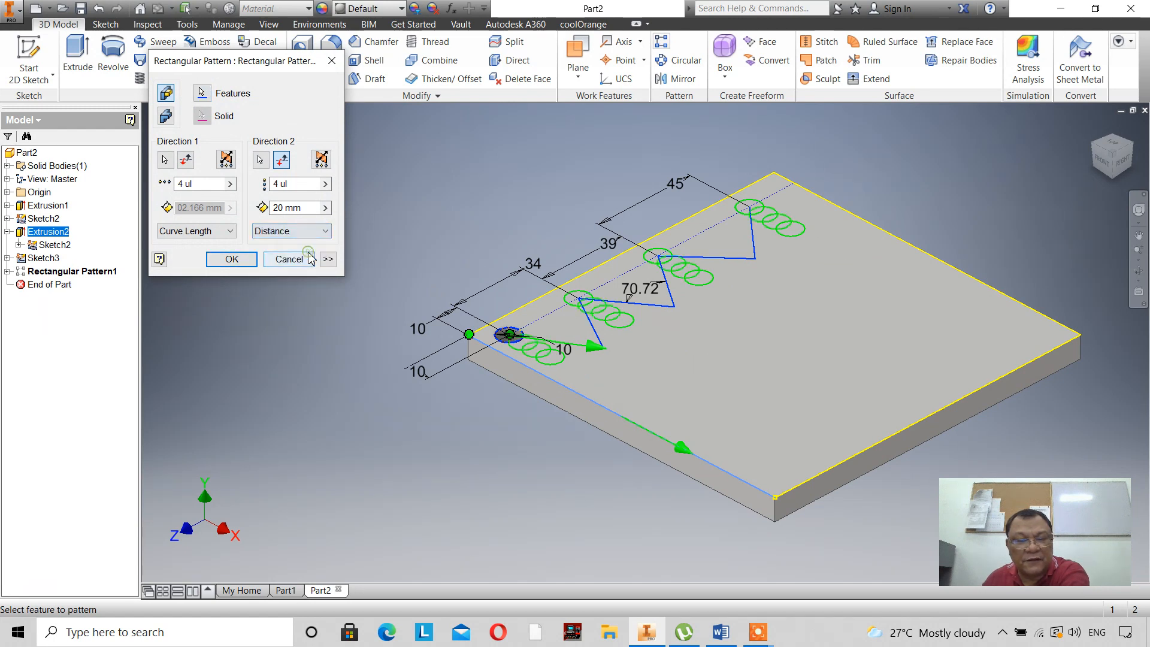
left_click(306, 210)
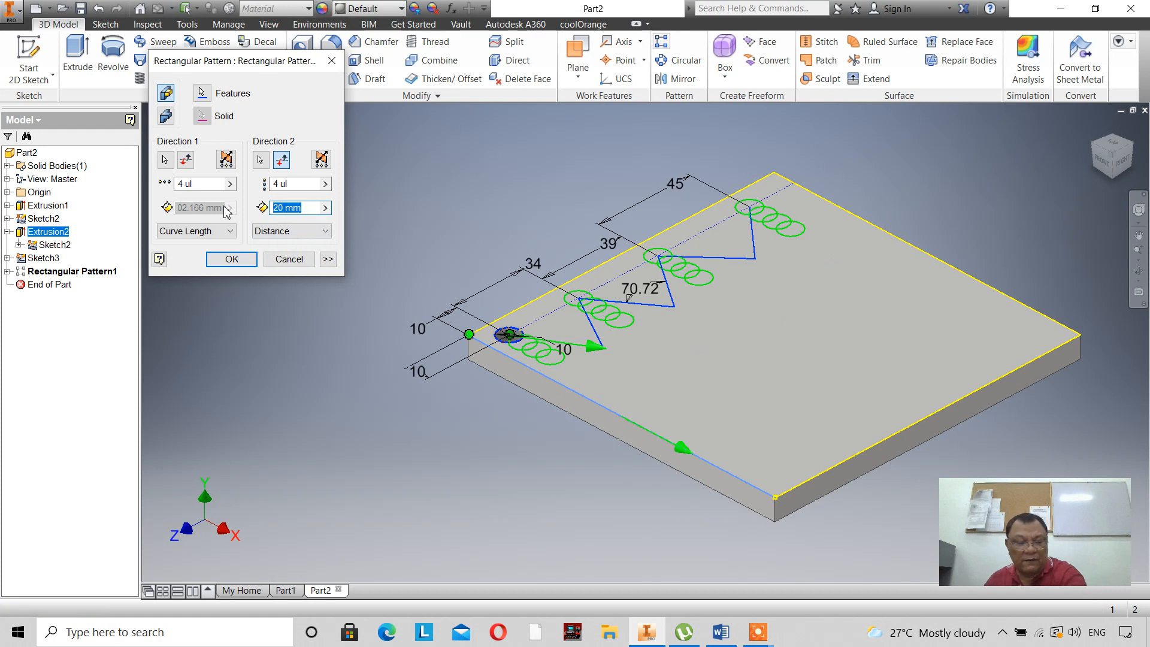
type("90")
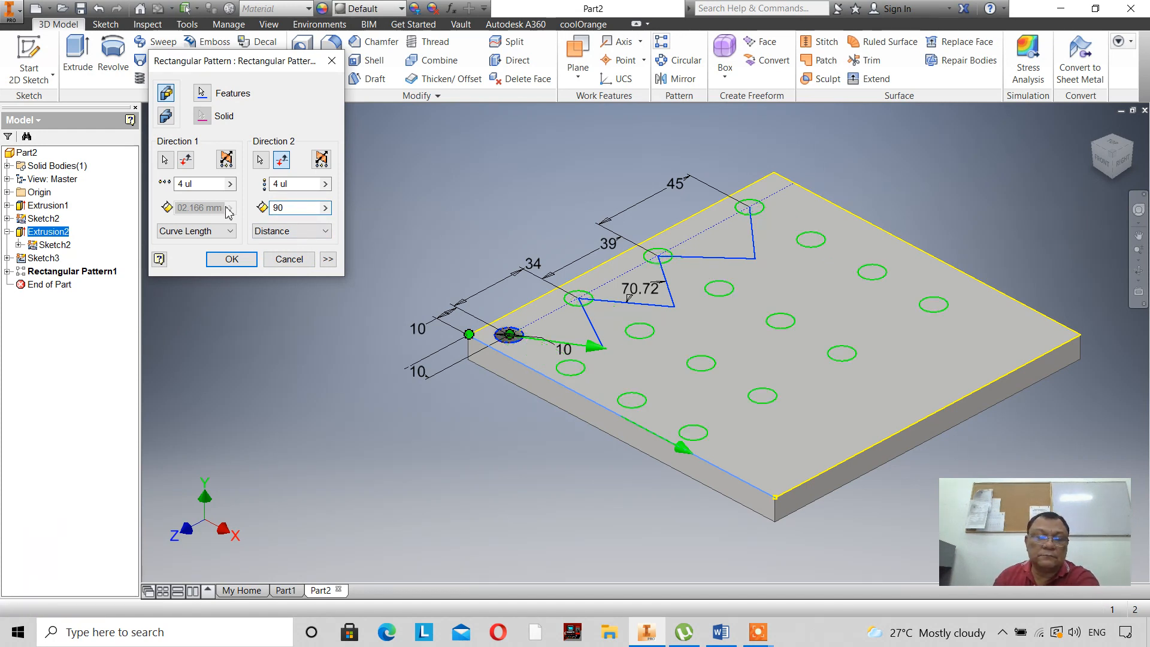
key("BackSpace")
key("BackSpace")
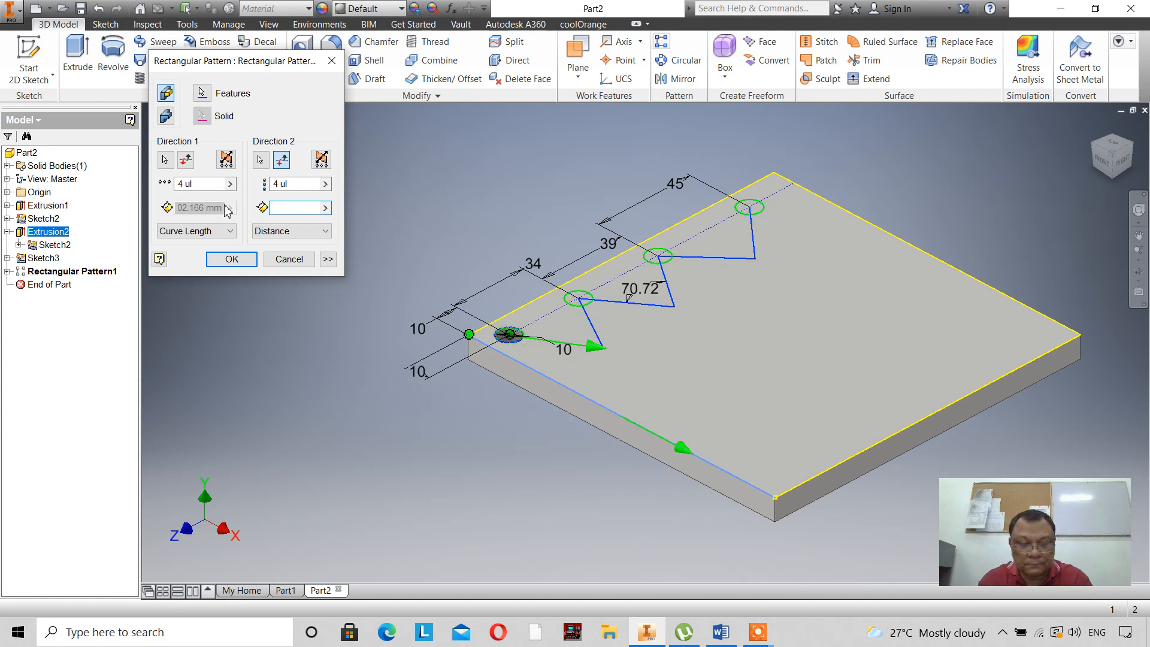
type("80")
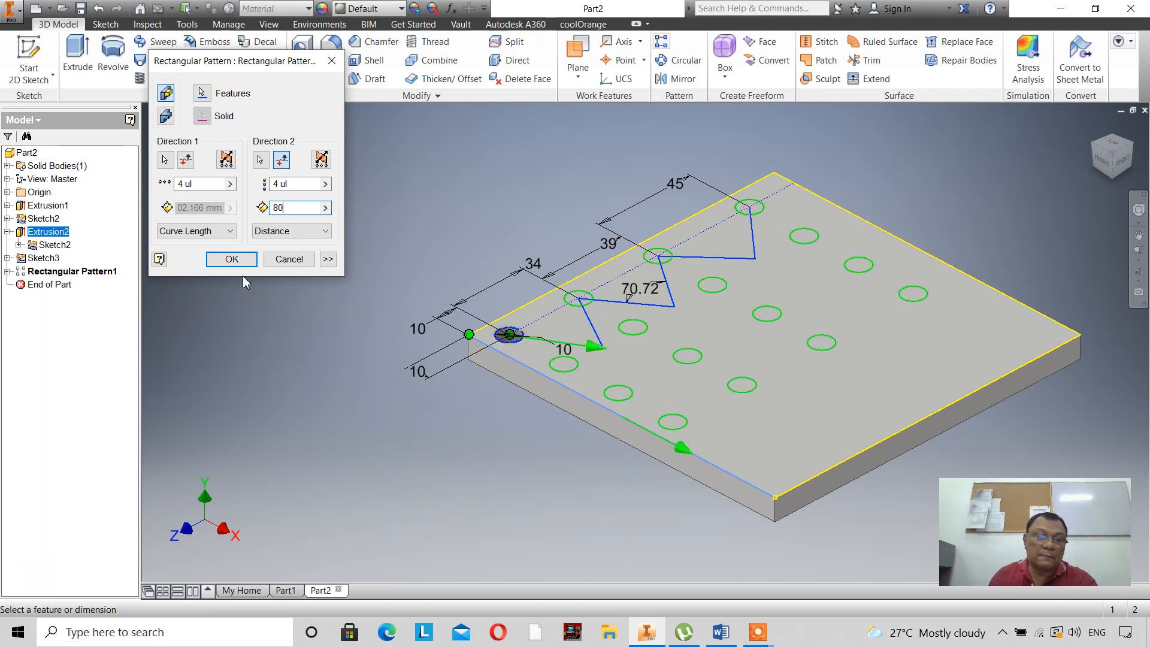
left_click(244, 262)
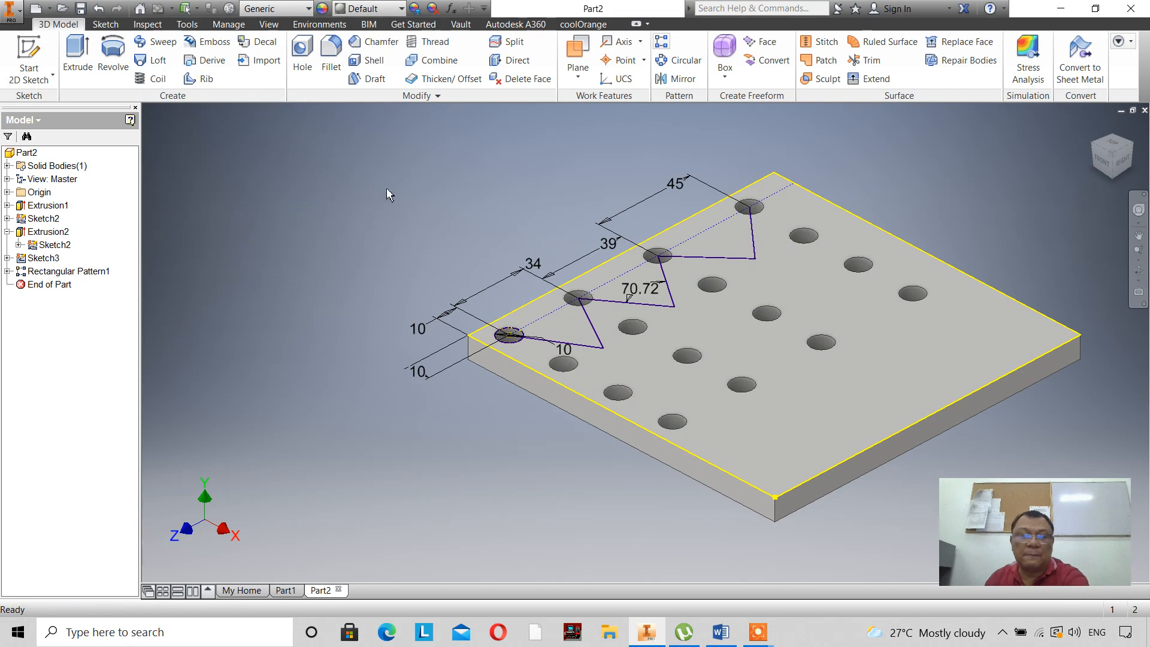
- Start a new sketch on the plate's top face and project the face's outline and hole edges
left_click(29, 57)
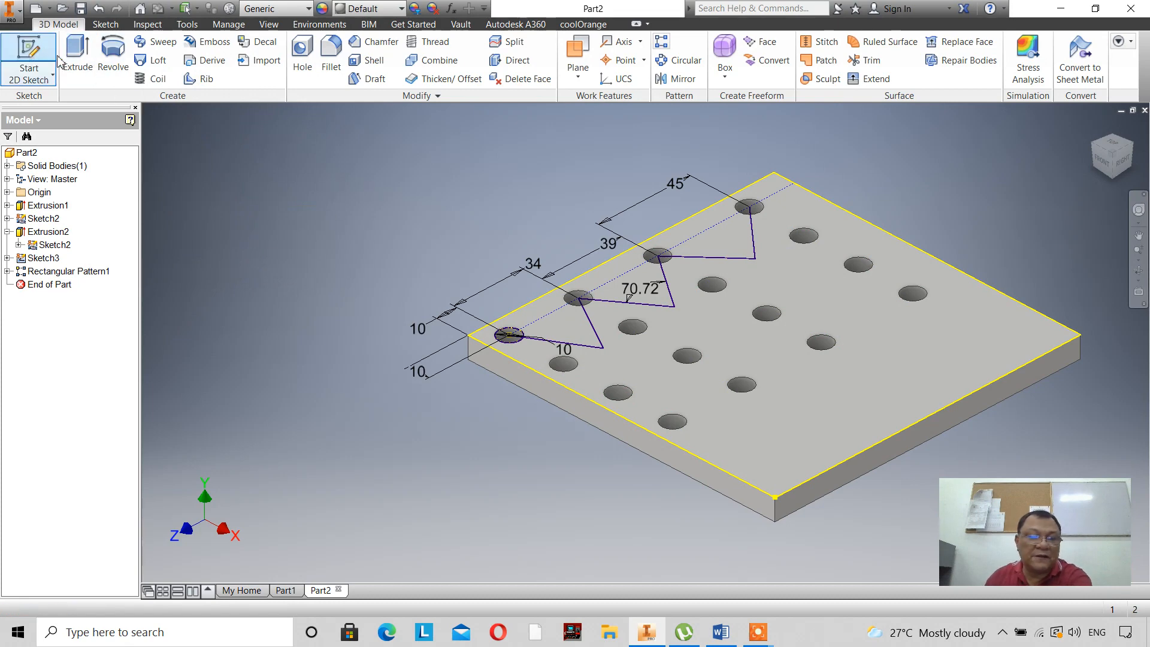
left_click(703, 415)
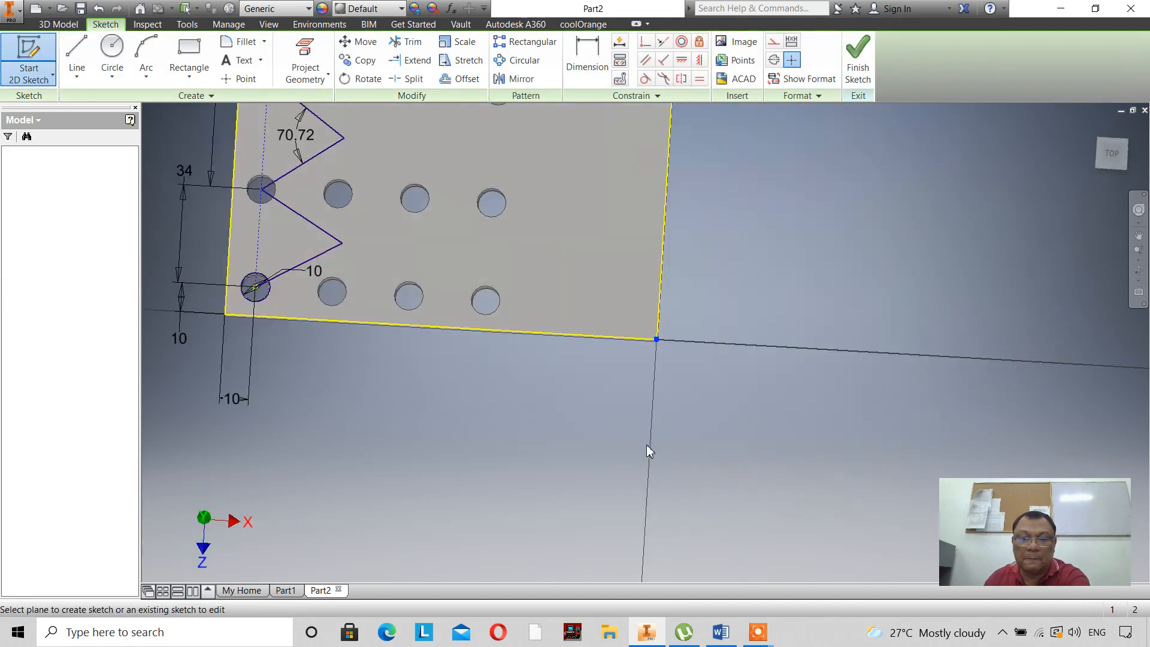
left_click(305, 53)
left_click(546, 214)
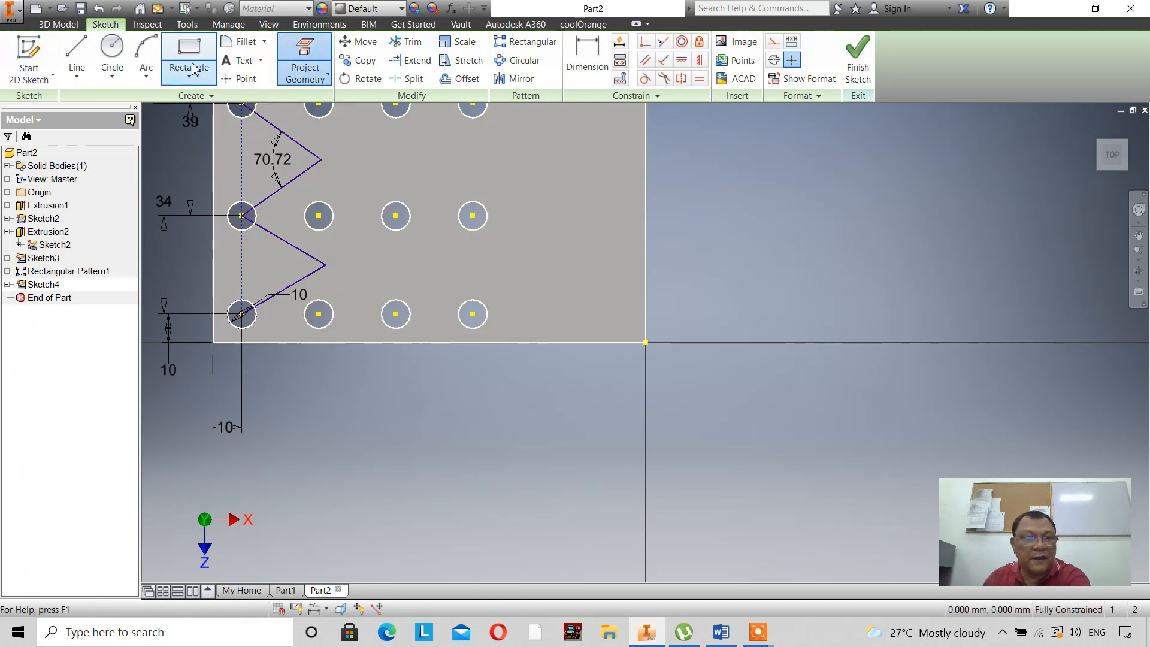
- Add a driven dimension between the centres of the first and last holes in the row nearest the plate's lower edge
left_click(587, 57)
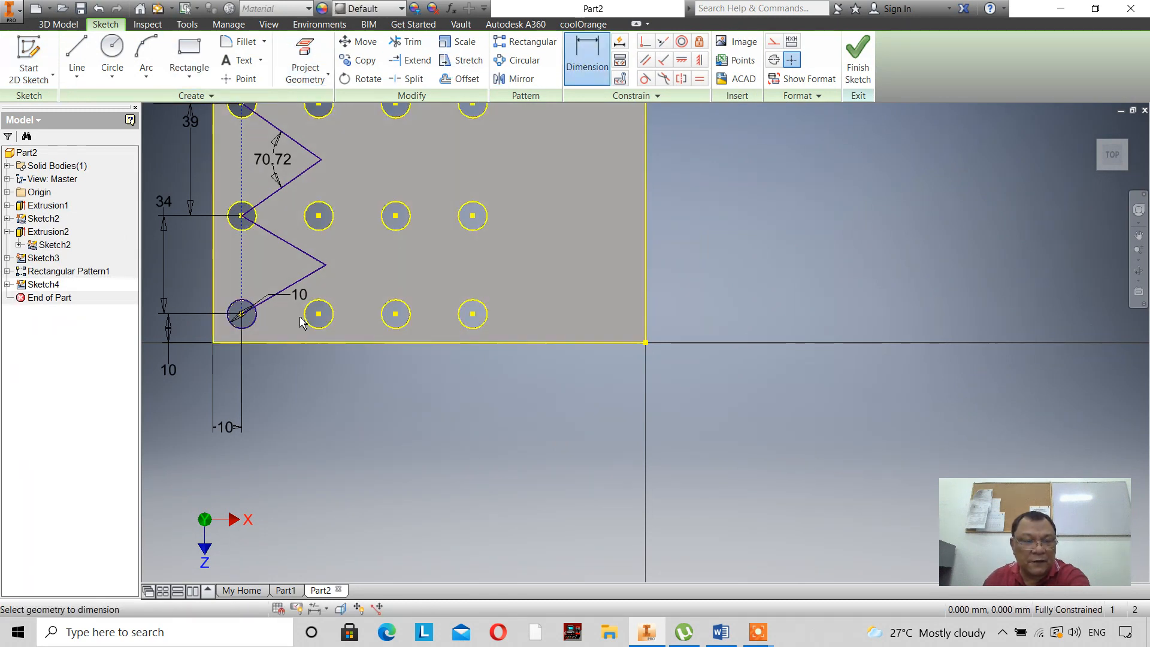
left_click(242, 313)
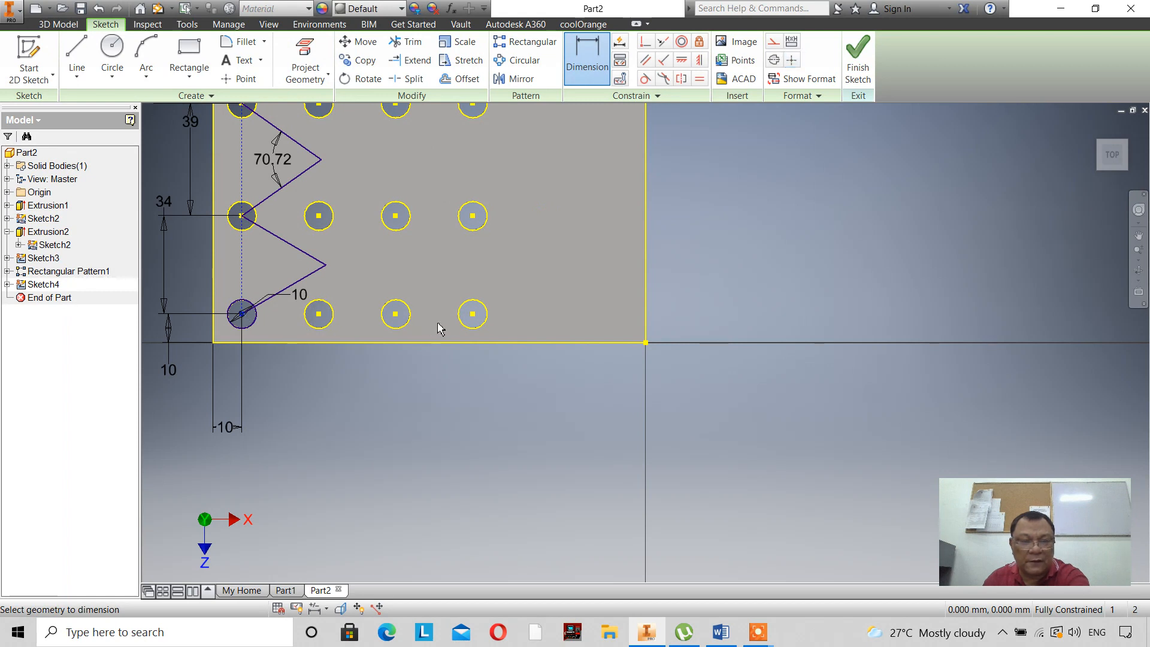
left_click(473, 315)
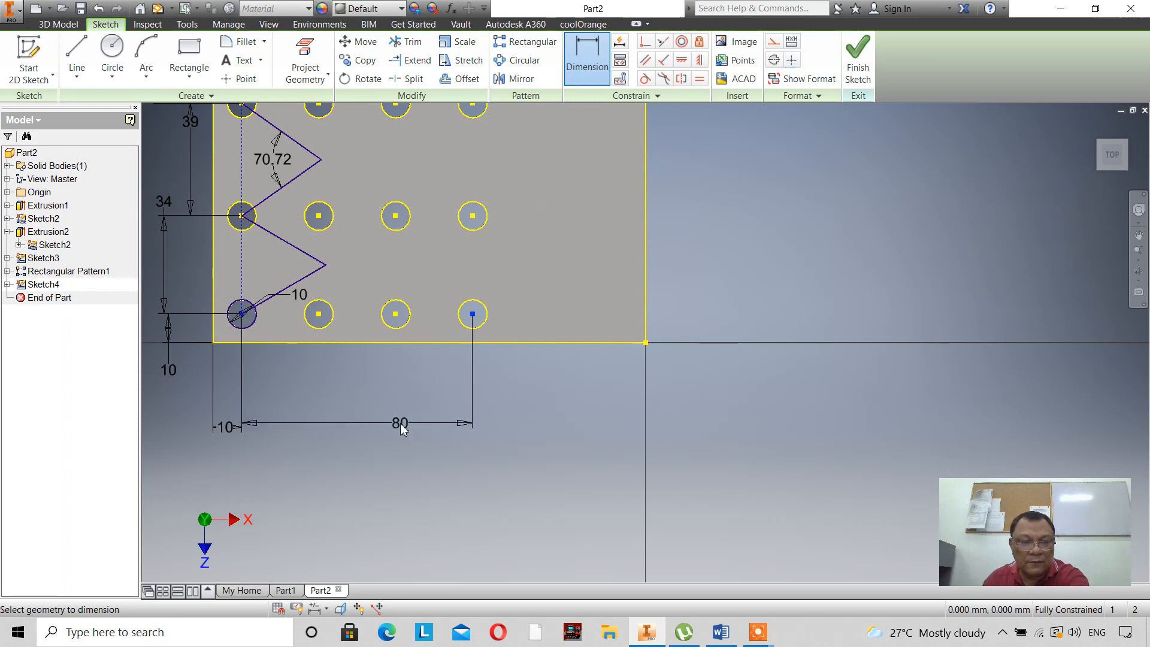
left_click(401, 429)
key("Tab")
key("Return")
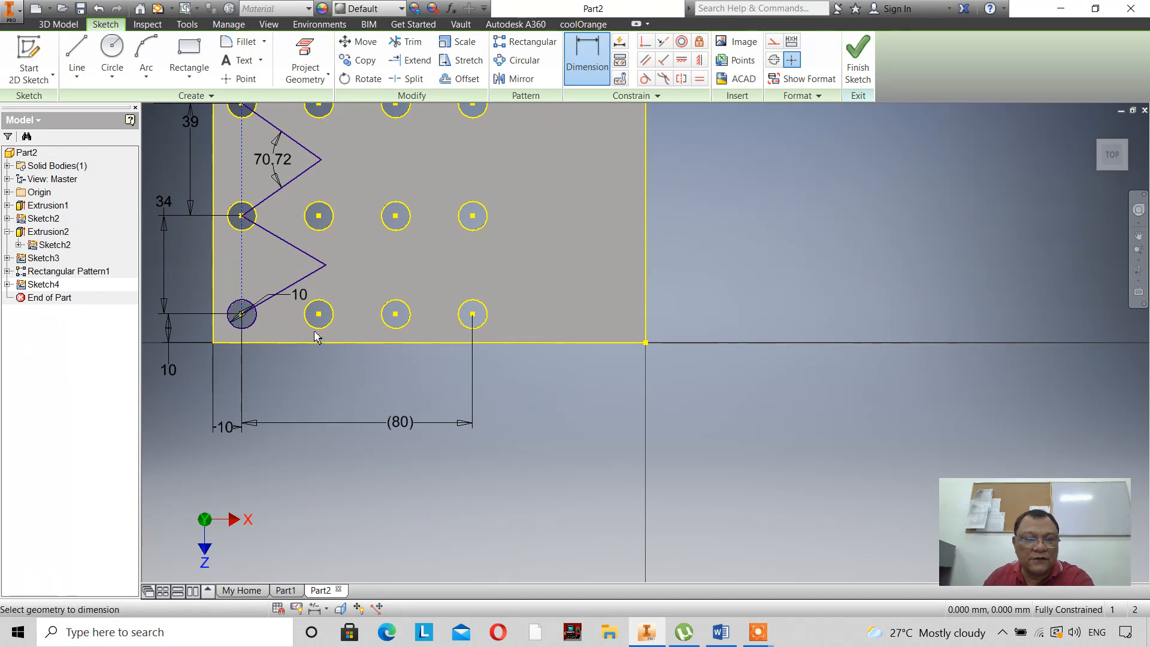
- Add driven dimensions between the centres of each neighbouring pair of holes in that row and finish the sketch
left_click(241, 313)
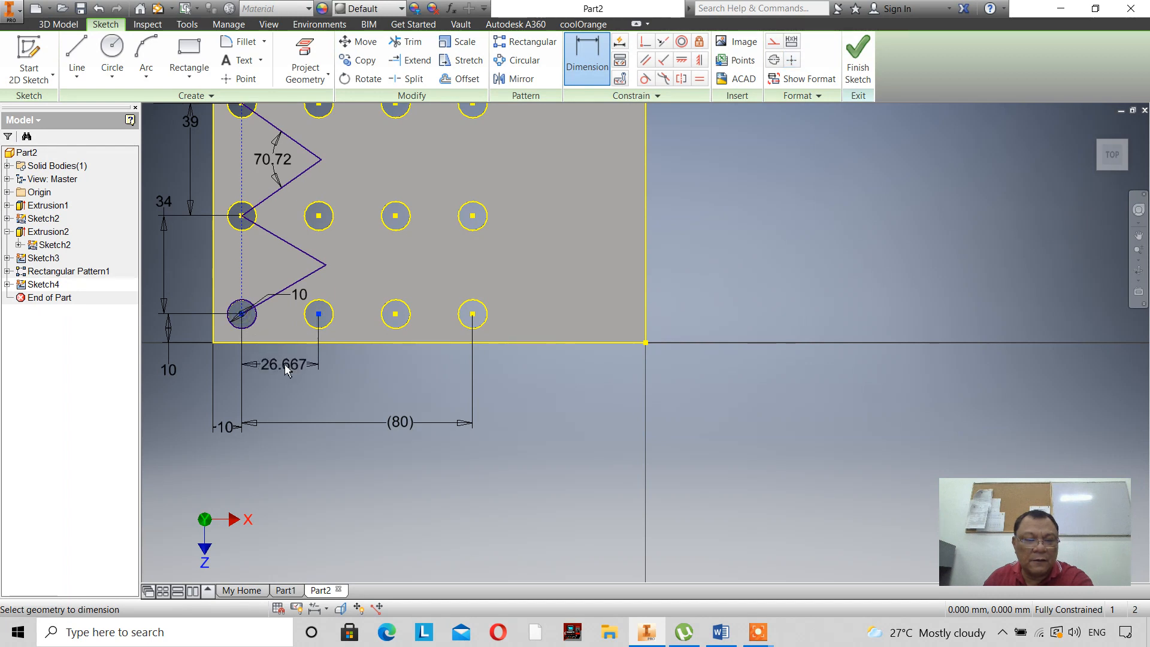
left_click(285, 370)
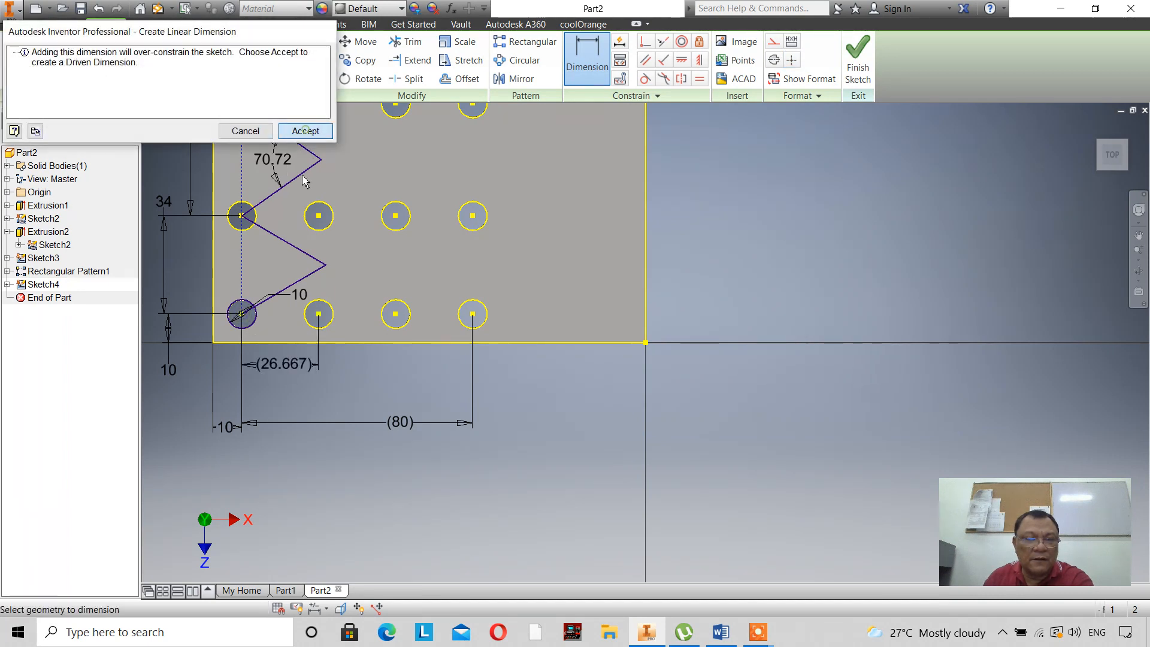
left_click(305, 130)
left_click(319, 314)
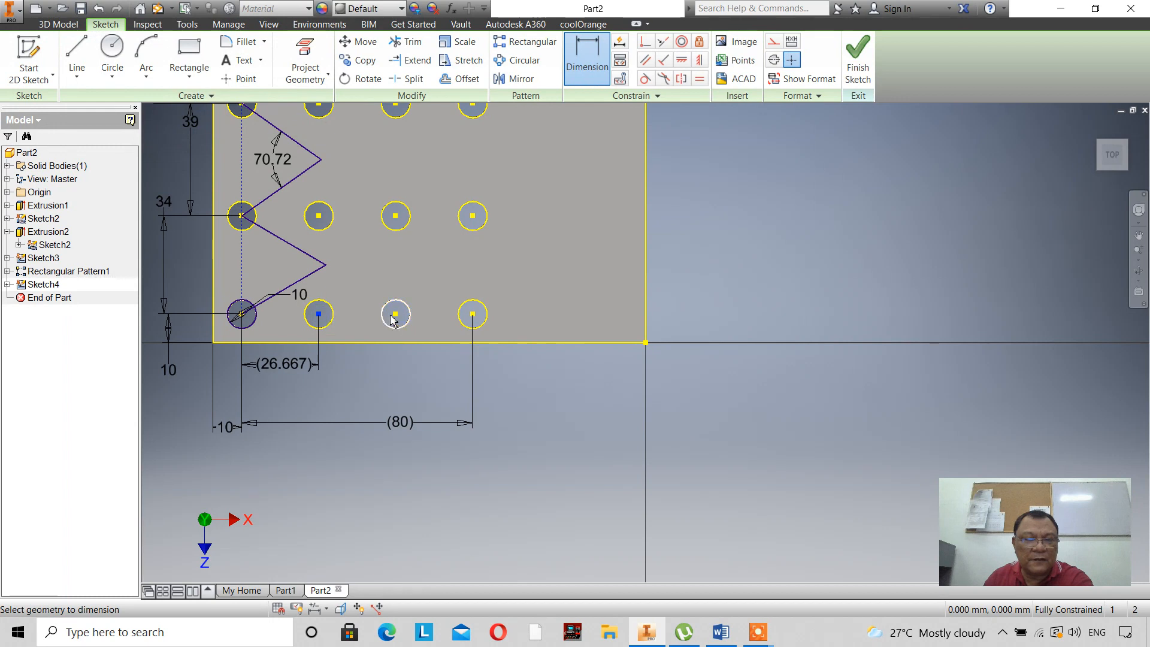
left_click(396, 314)
left_click(371, 371)
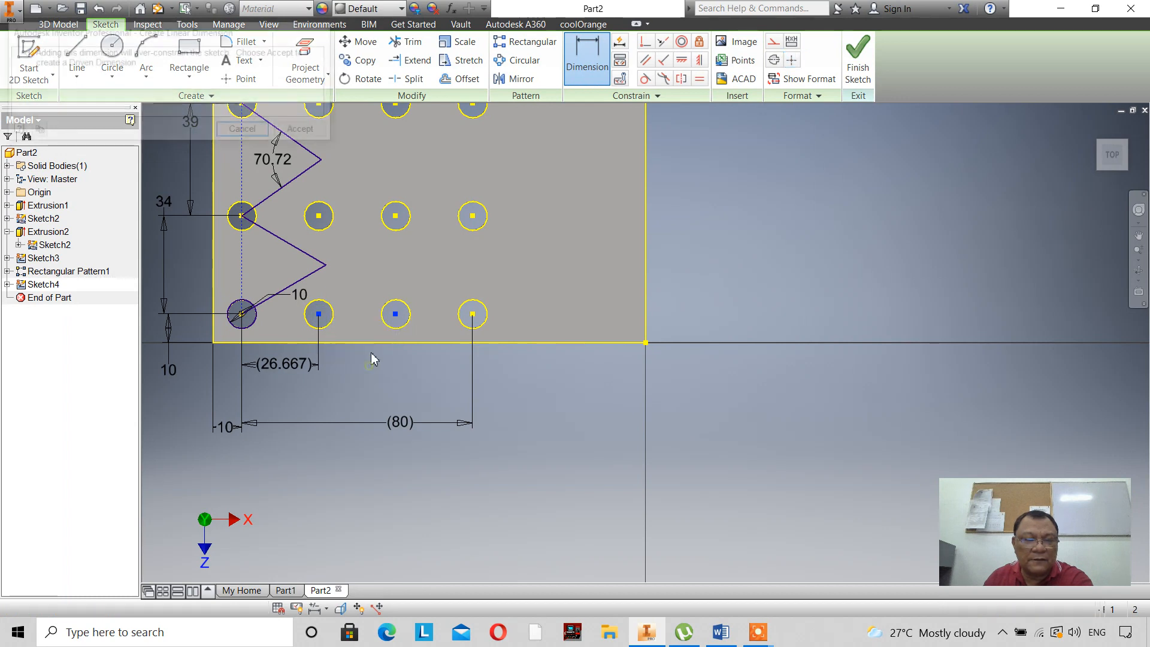
left_click(305, 130)
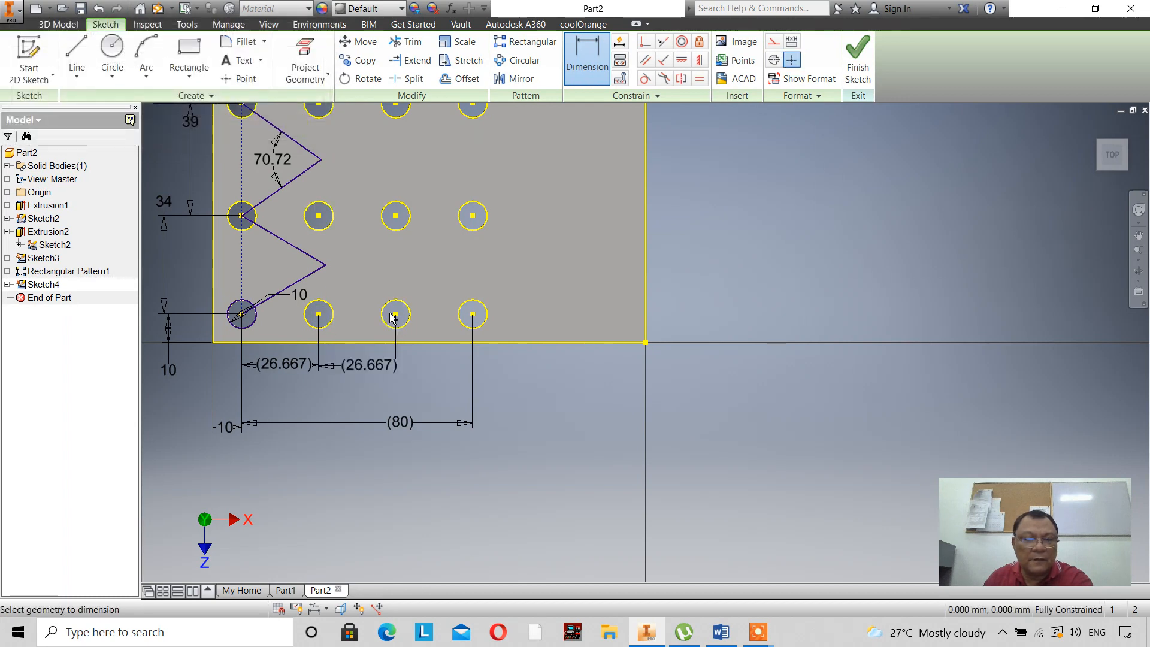
left_click(474, 314)
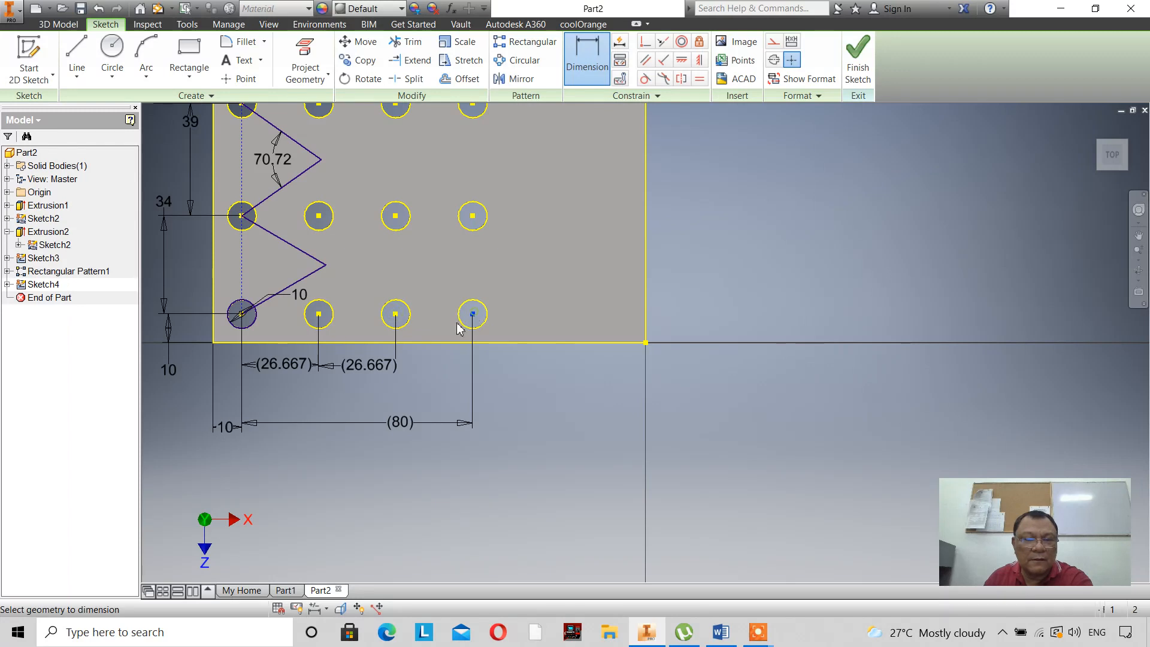
left_click(396, 315)
left_click(421, 368)
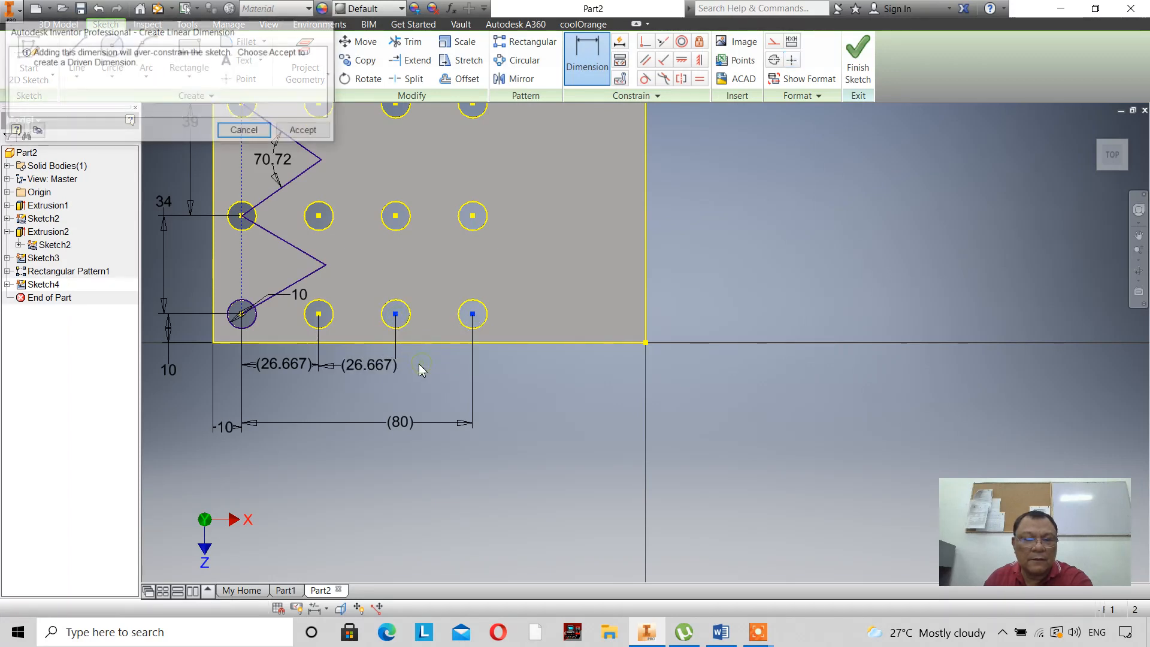
left_click(303, 133)
left_click(858, 60)
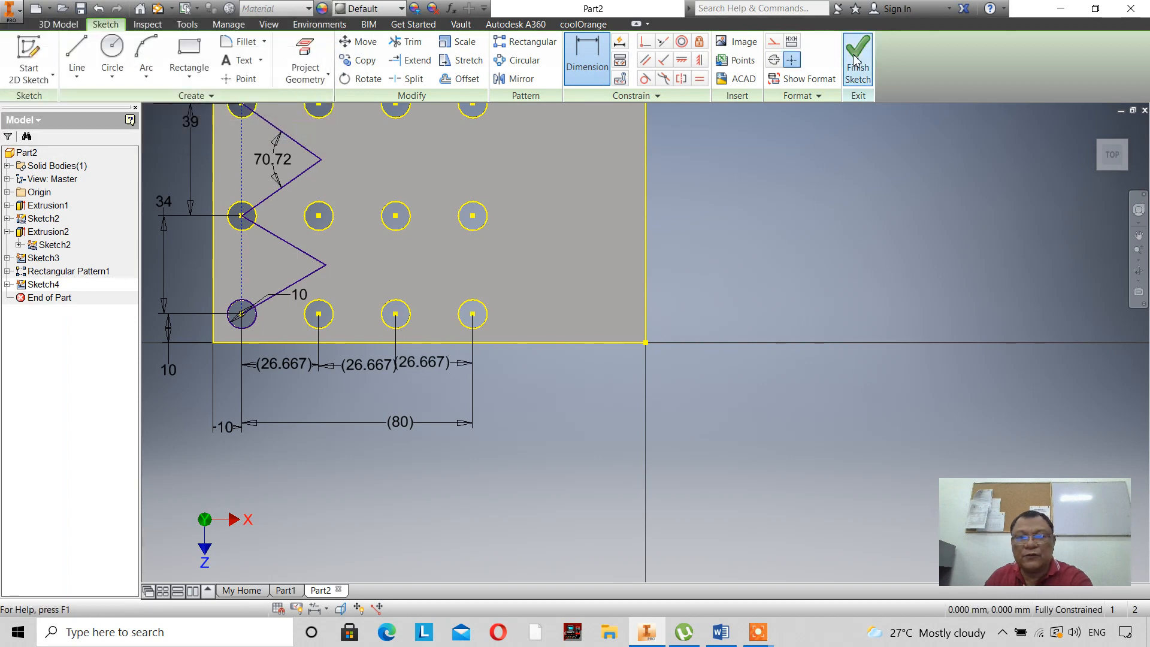
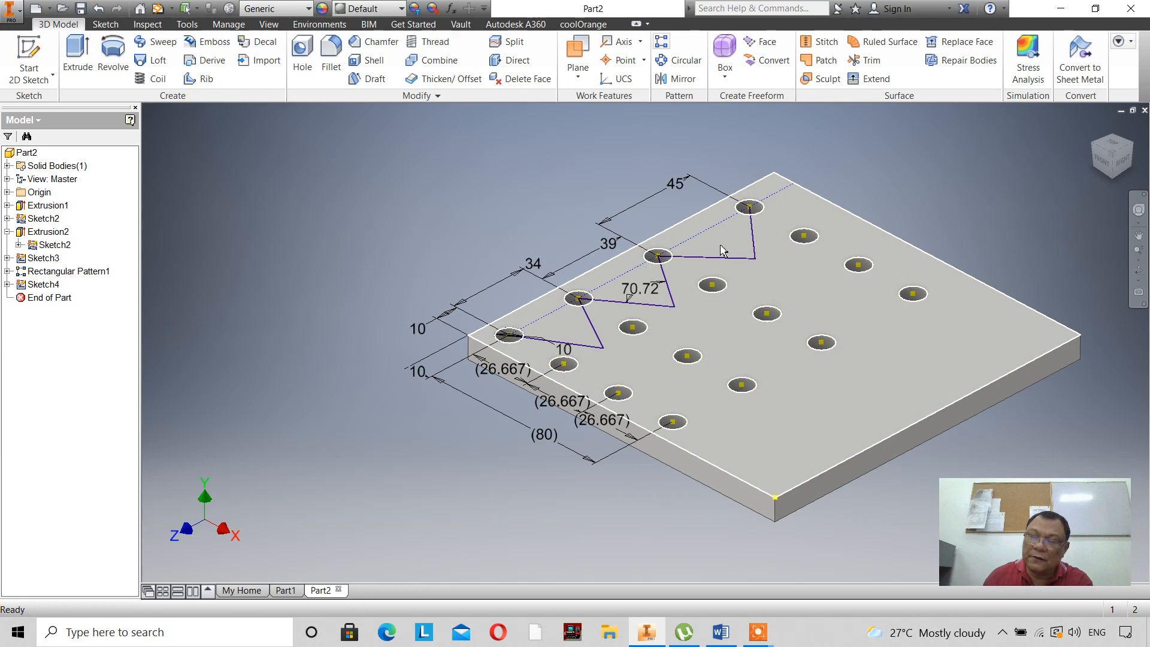
- Create a new part from the metric Standard (mm).ipt template
mouse_move(723, 250)
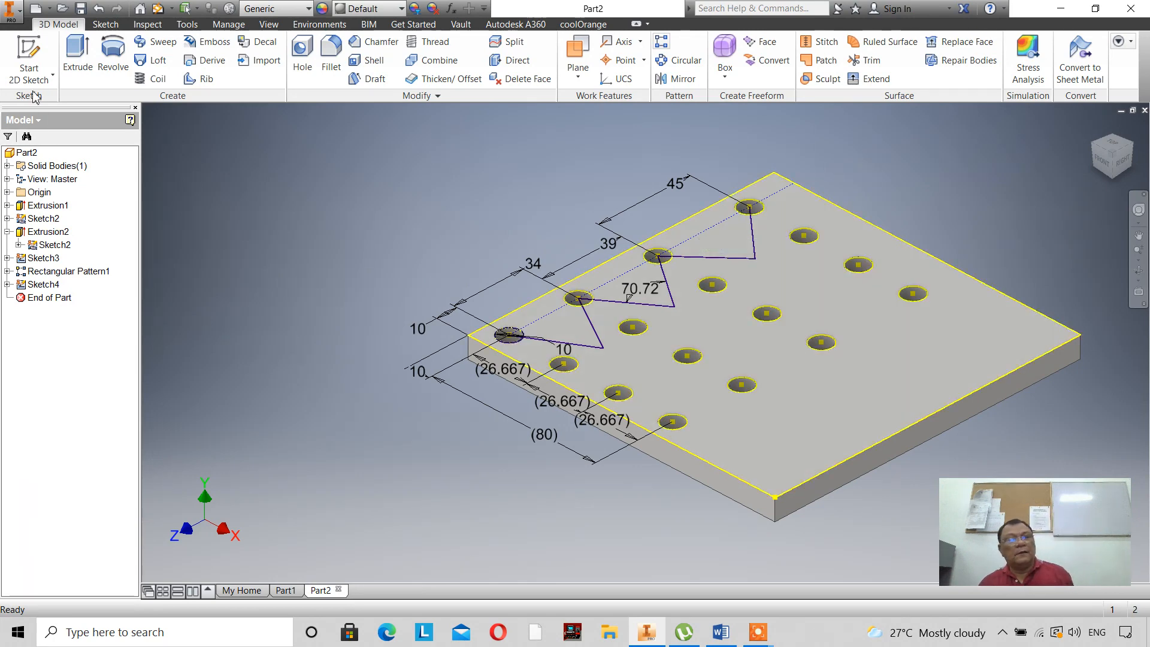
left_click(11, 11)
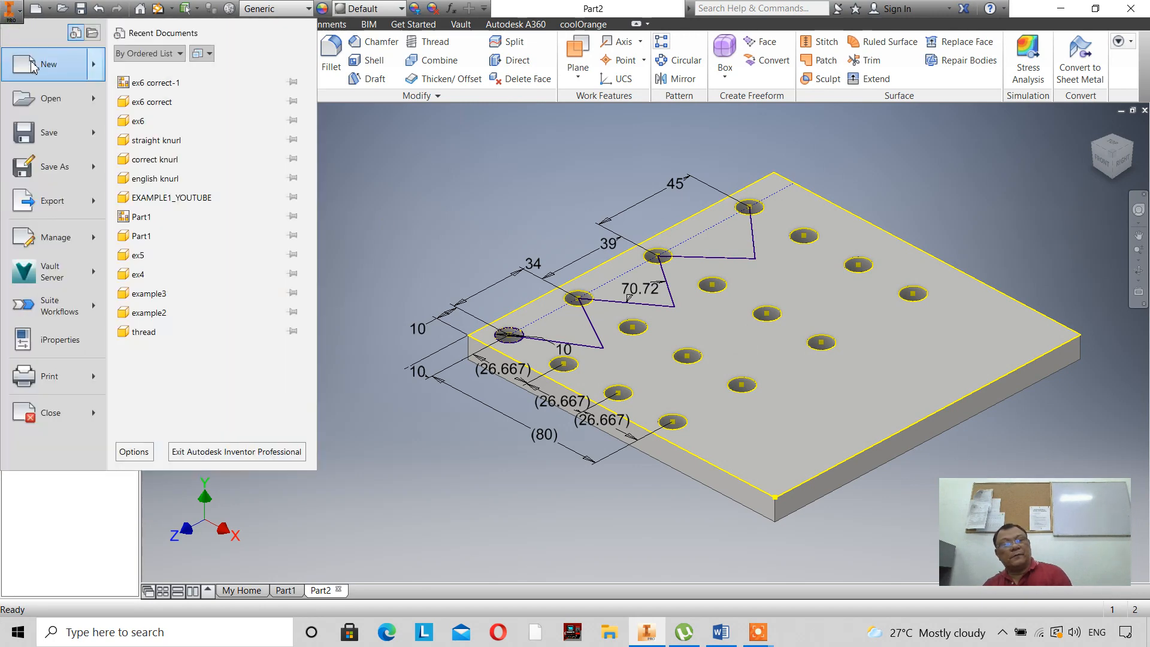
left_click(33, 65)
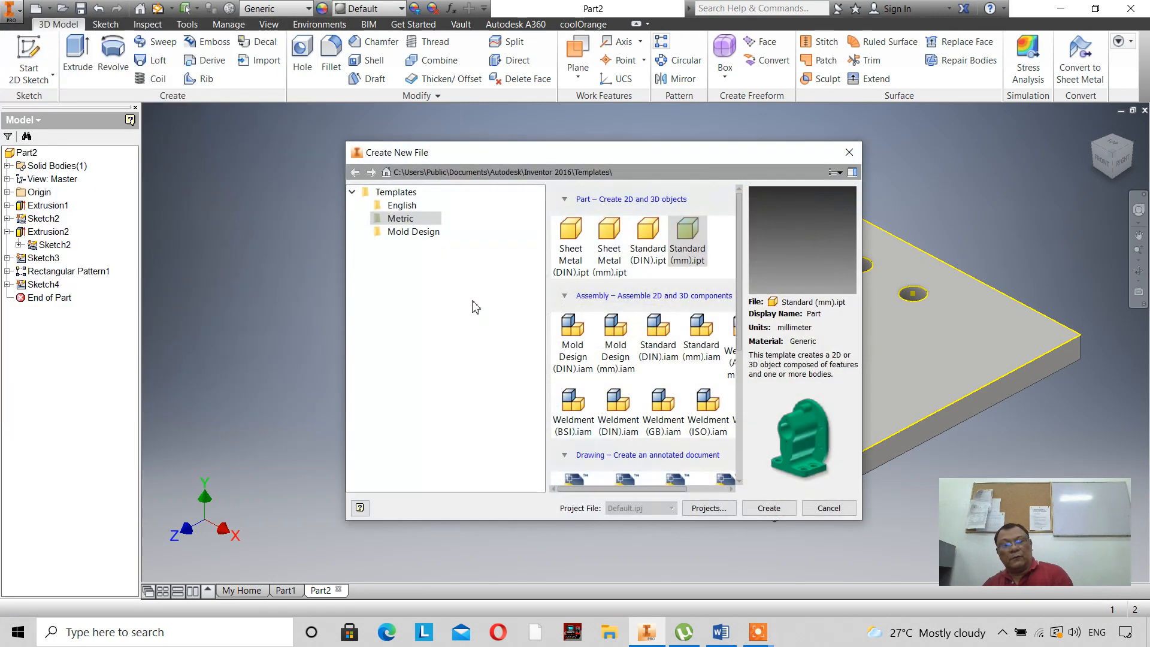
left_click(778, 512)
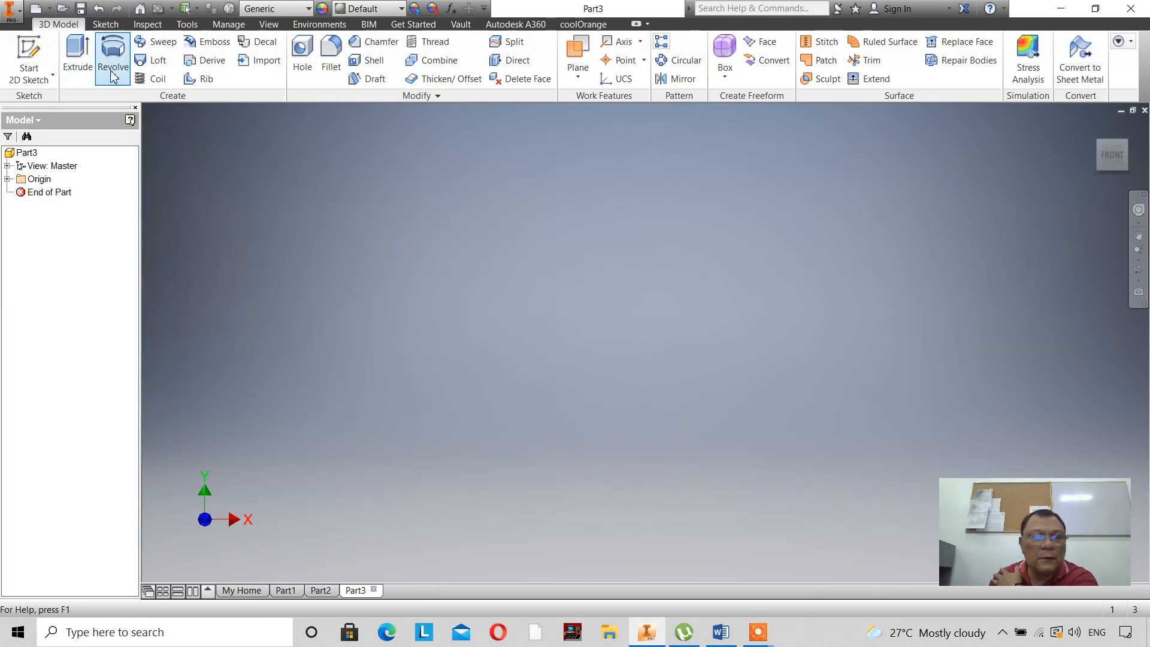
- Sketch a 70 mm diameter circle centred on the origin of the horizontal XZ plane and finish the sketch
left_click(29, 66)
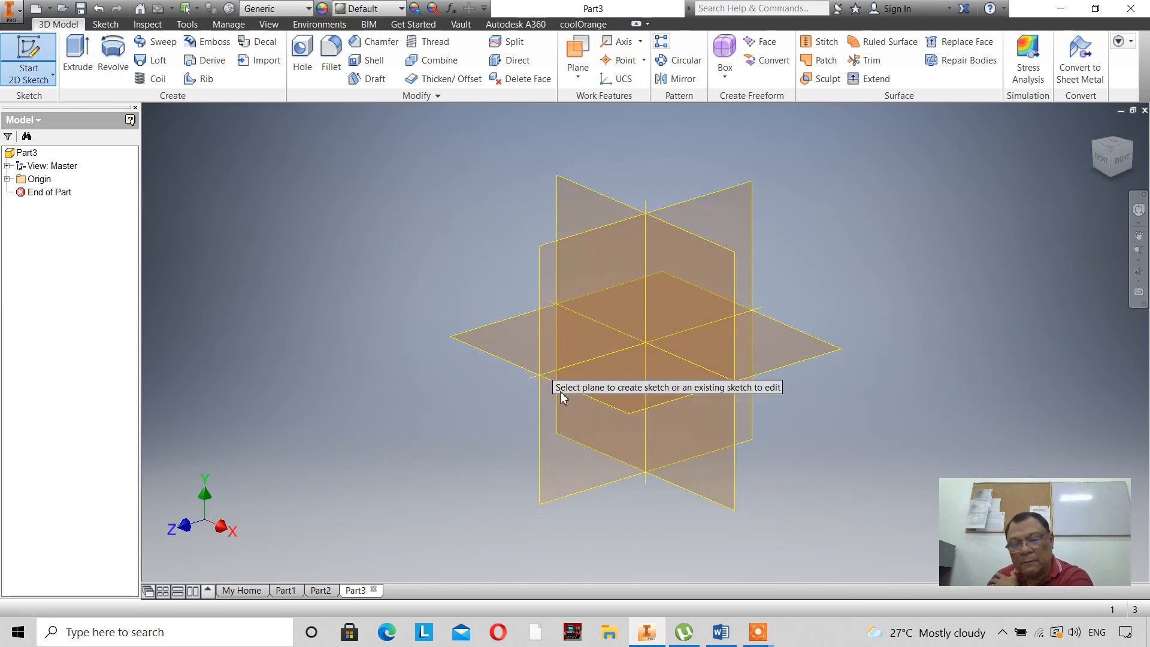
left_click(617, 397)
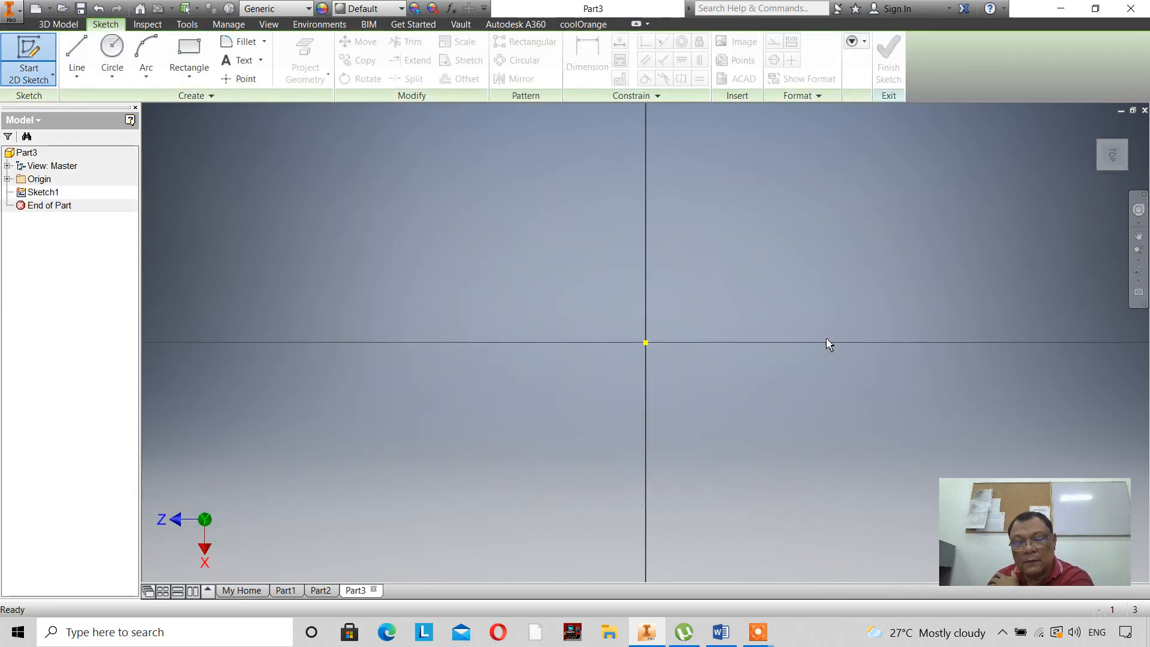
left_click(109, 55)
left_click(596, 351)
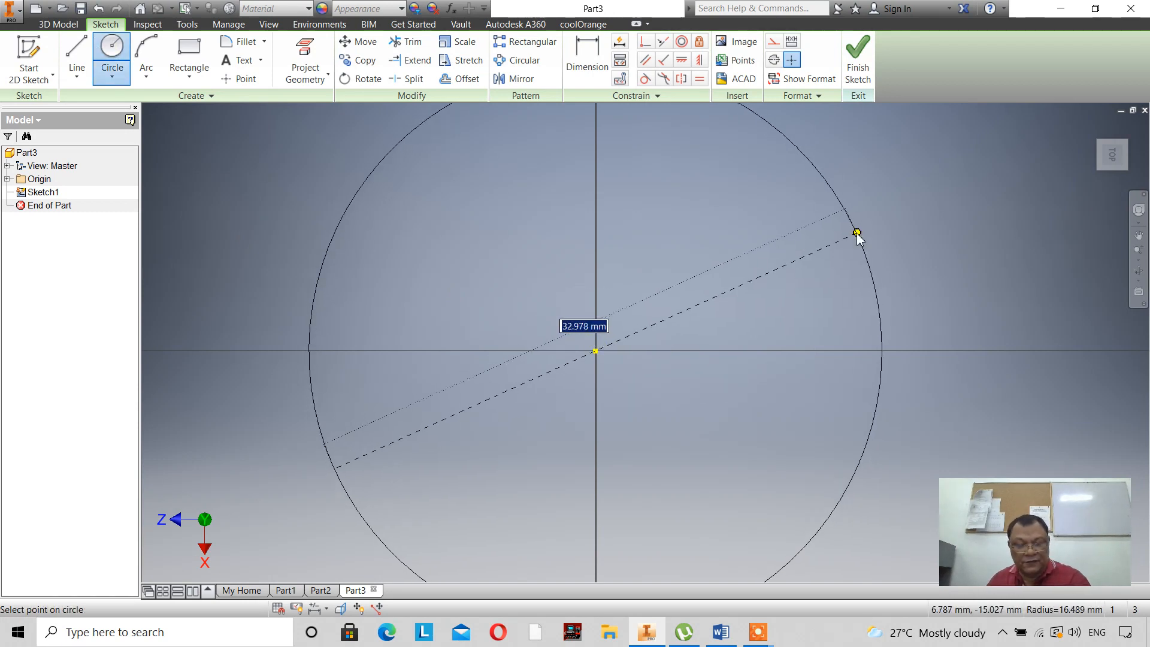
type("70")
key("Return")
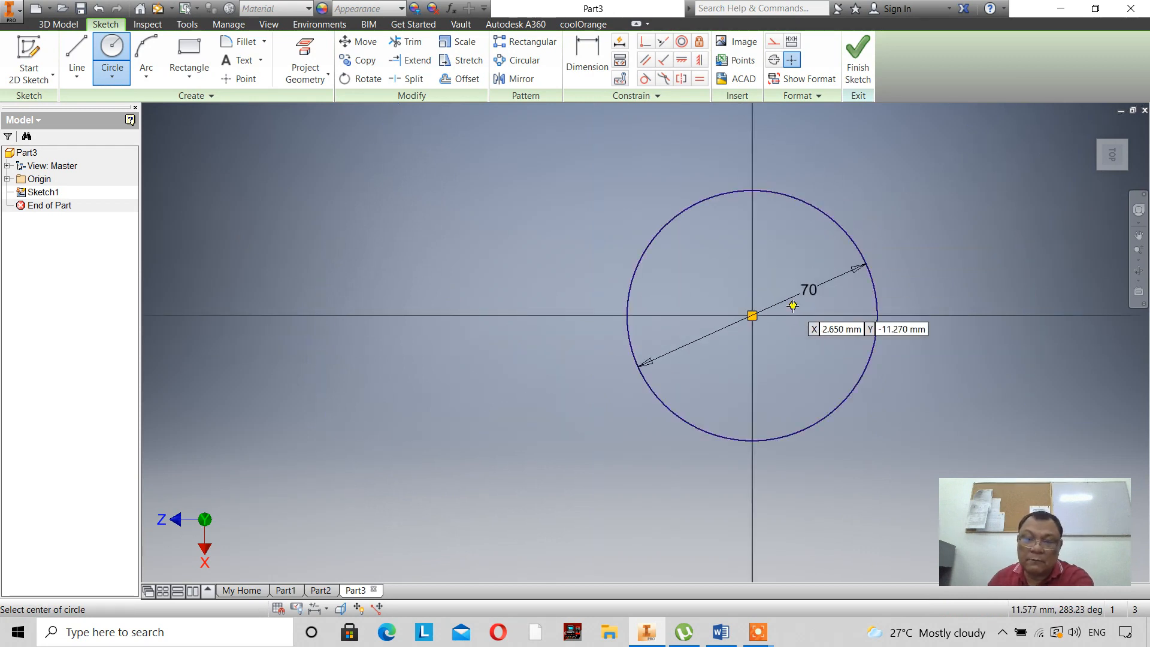
scroll(793, 306, "down", 3)
right_click(978, 210)
left_click(1012, 207)
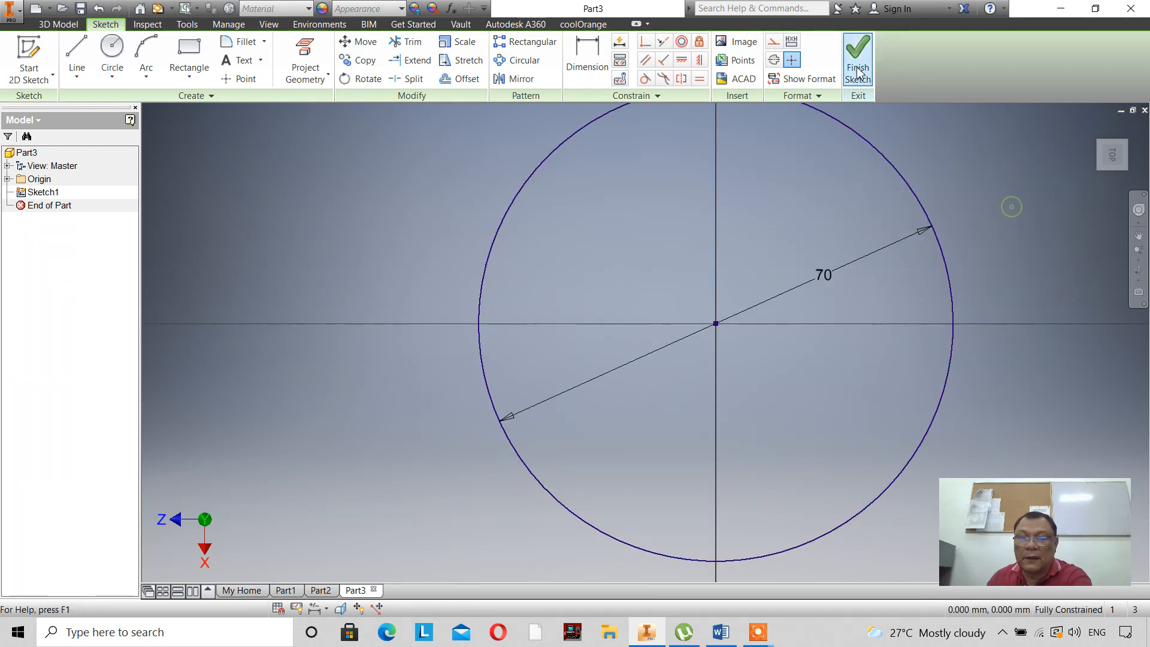
left_click(859, 72)
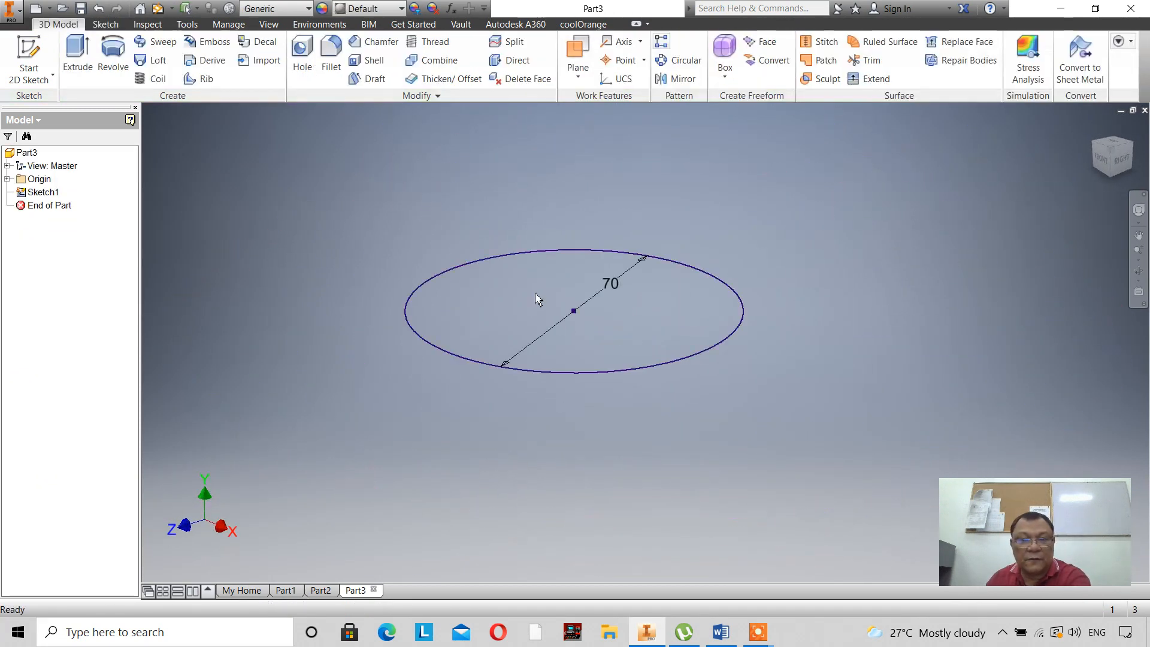
- Extrude the circle 10 mm downward as a solid disc
left_click(78, 56)
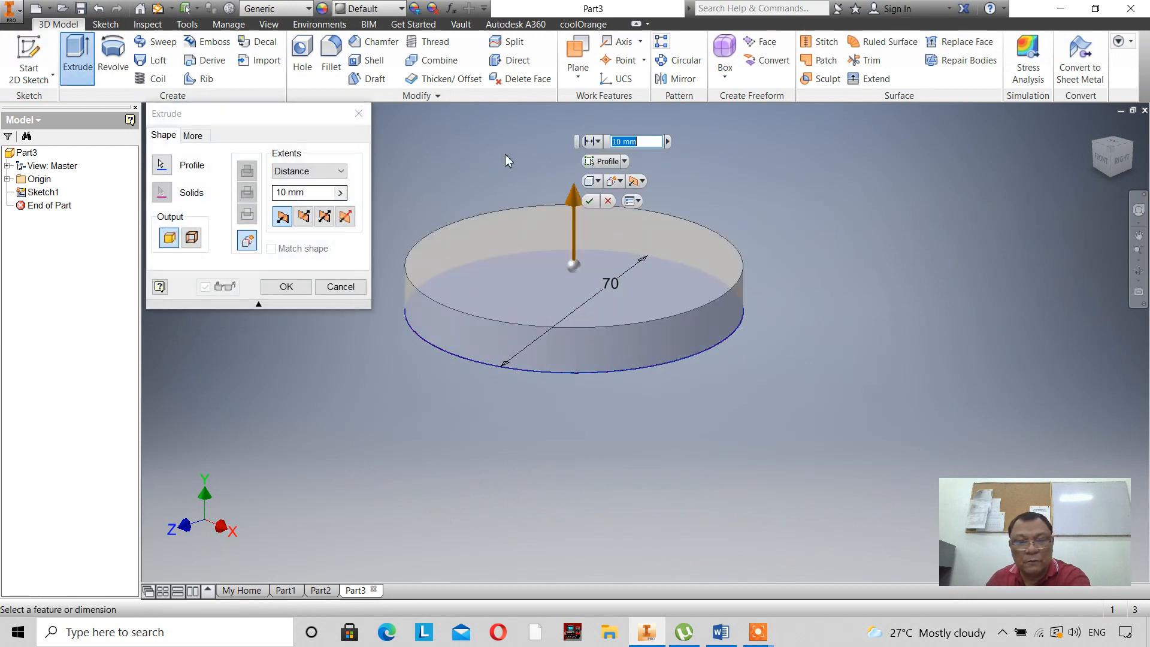
left_click(304, 217)
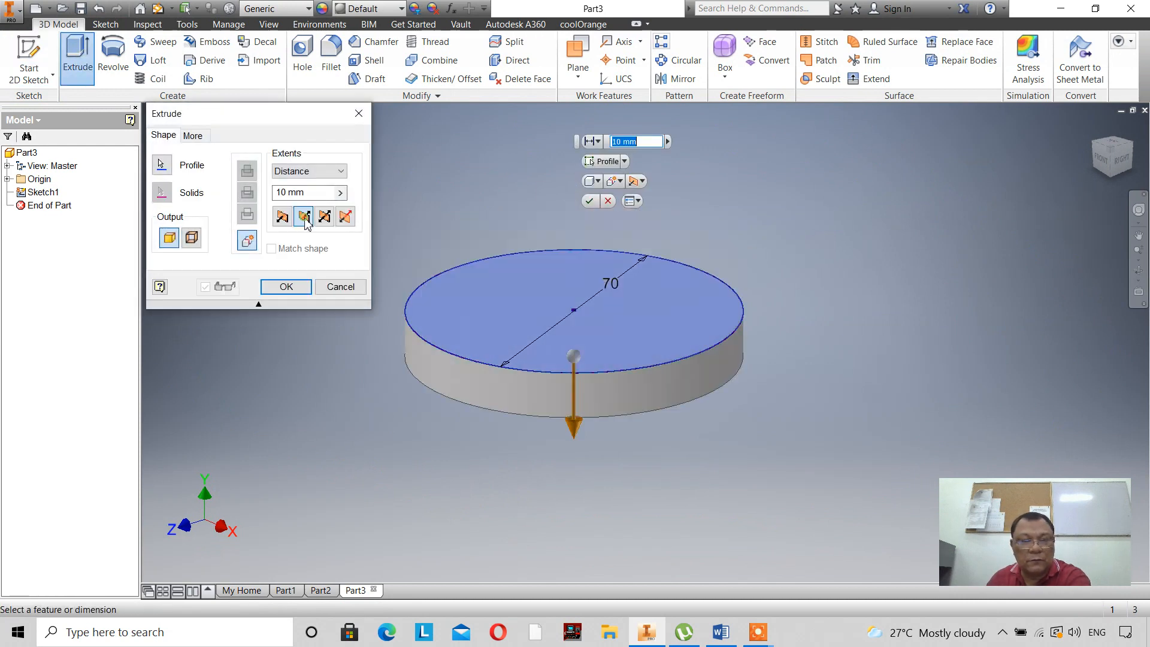
left_click(287, 288)
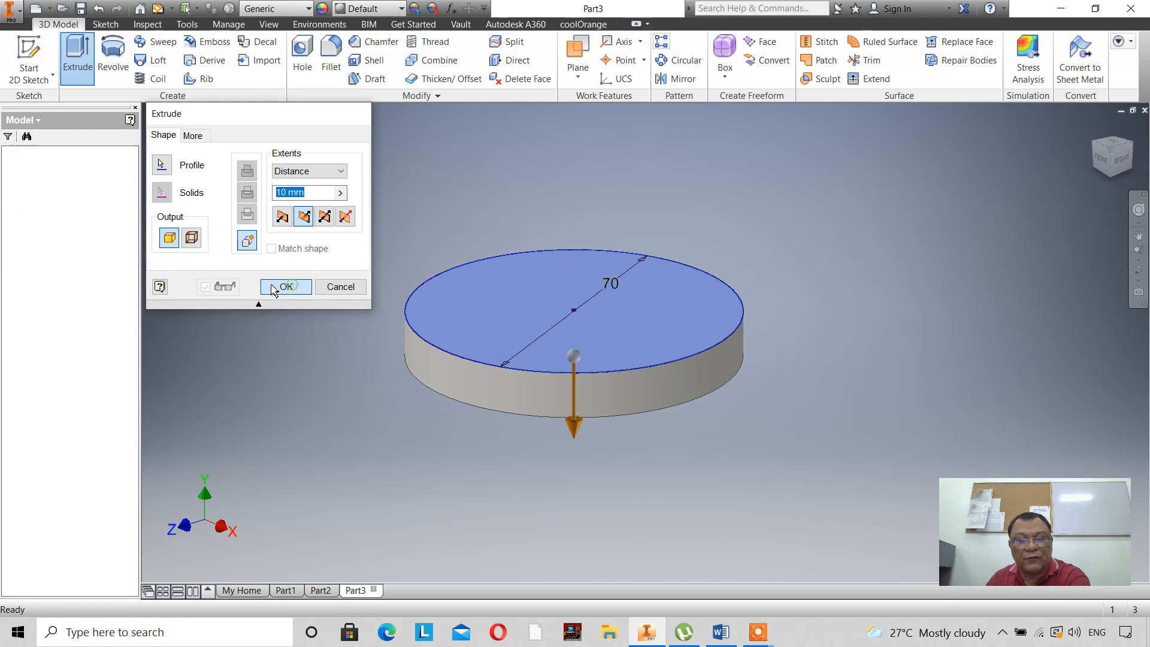
- Turn the disc to an isometric view with Front, Right and Top faces showing and set it as Home with Fixed Distance
left_click(1113, 151)
right_click(1112, 155)
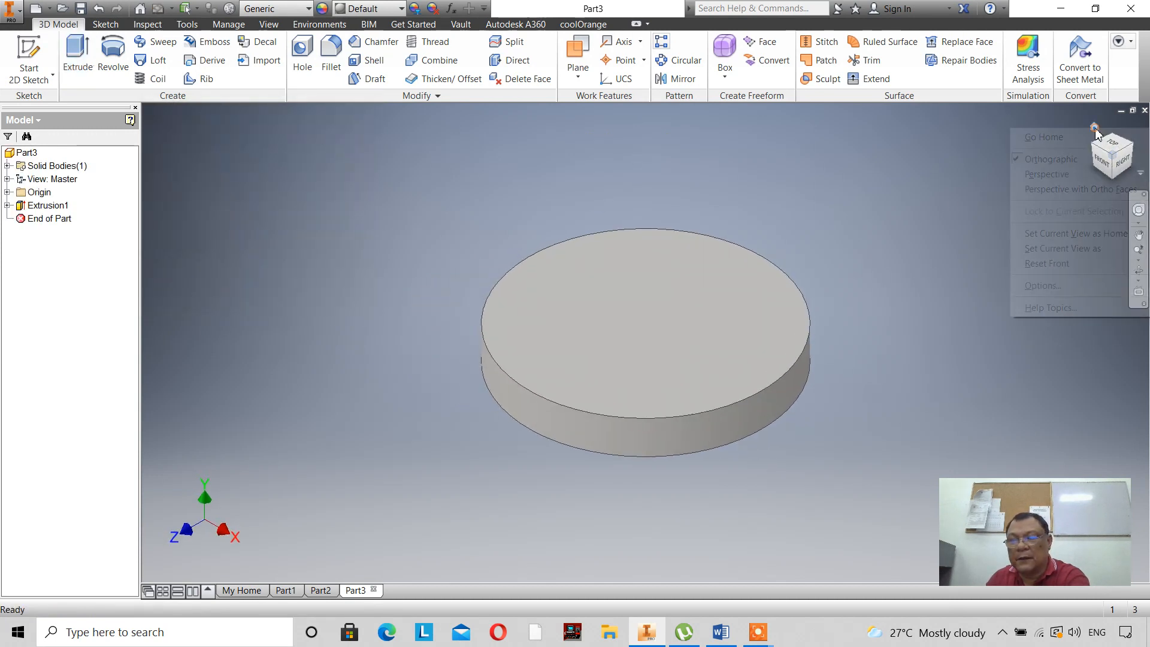
mouse_move(1074, 235)
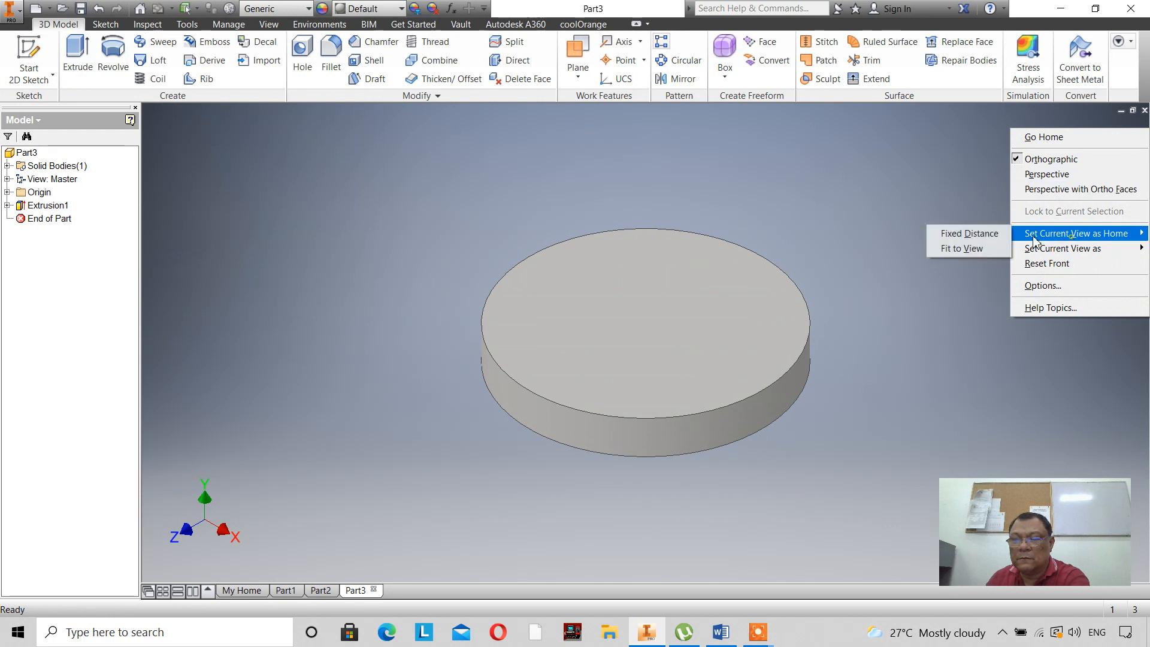
left_click(958, 234)
scroll(835, 295, "down", 5)
scroll(829, 293, "up", 6)
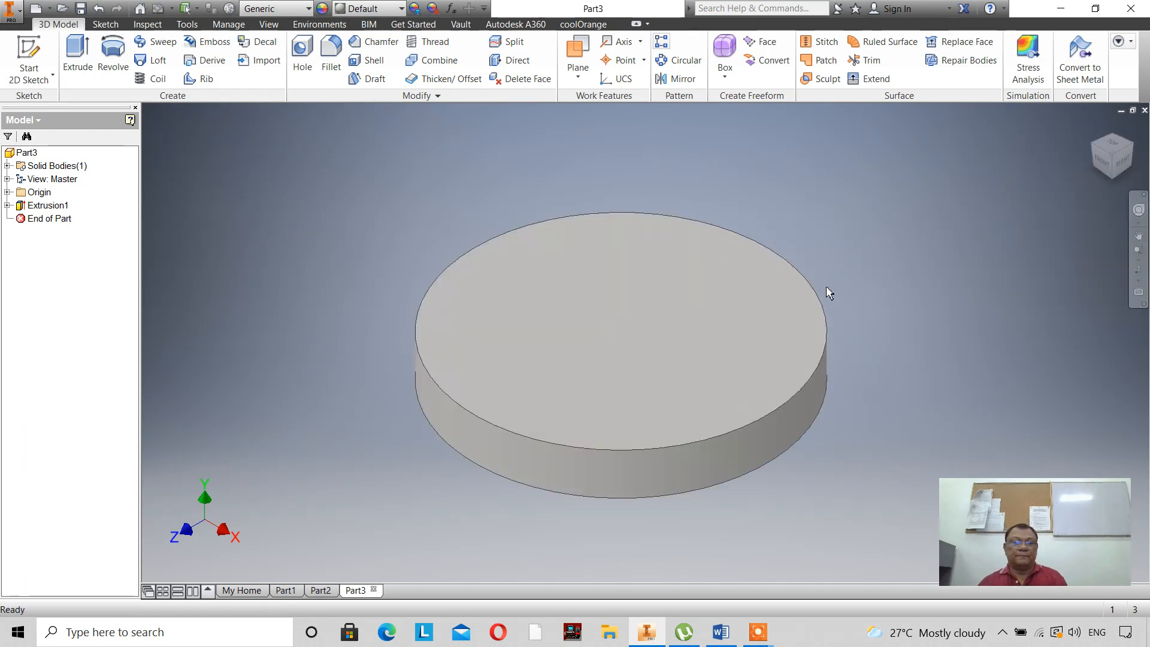
- Start a sketch on the disc's top face and draw a 50 mm diameter circle centred on the origin
left_click(29, 63)
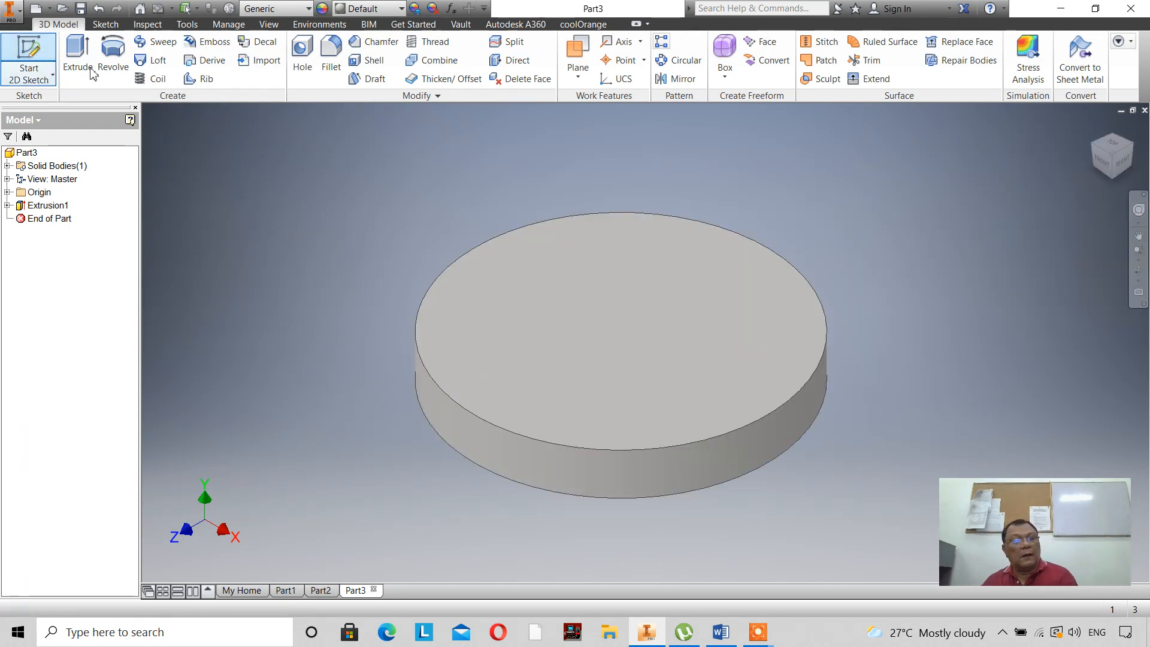
left_click(646, 367)
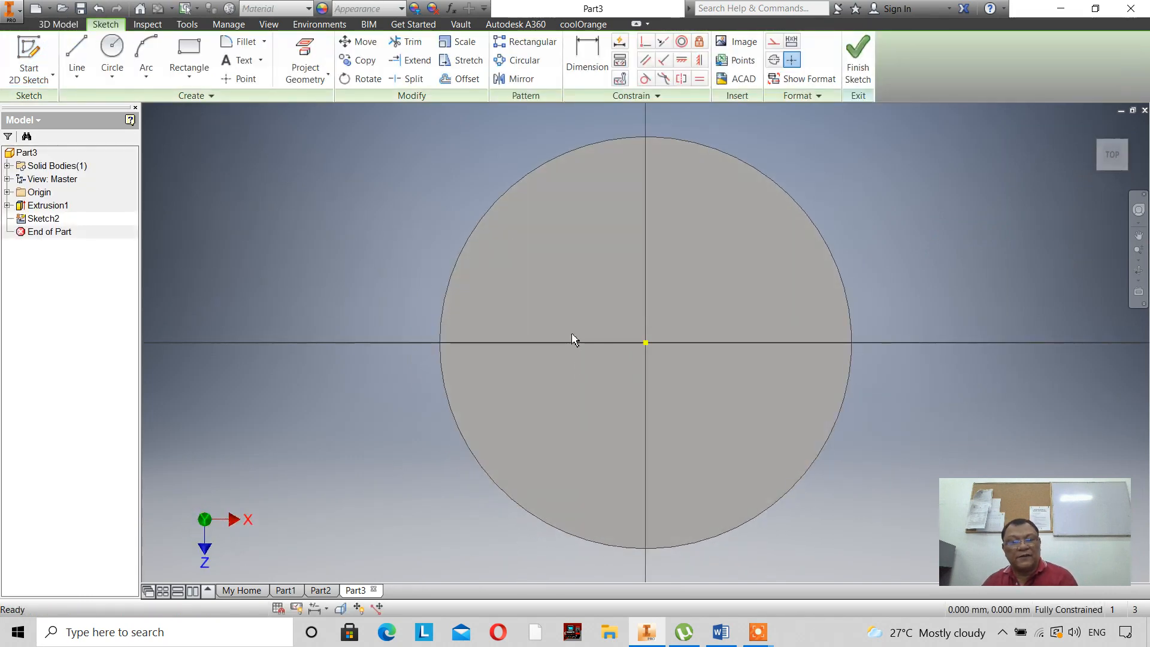
left_click(112, 53)
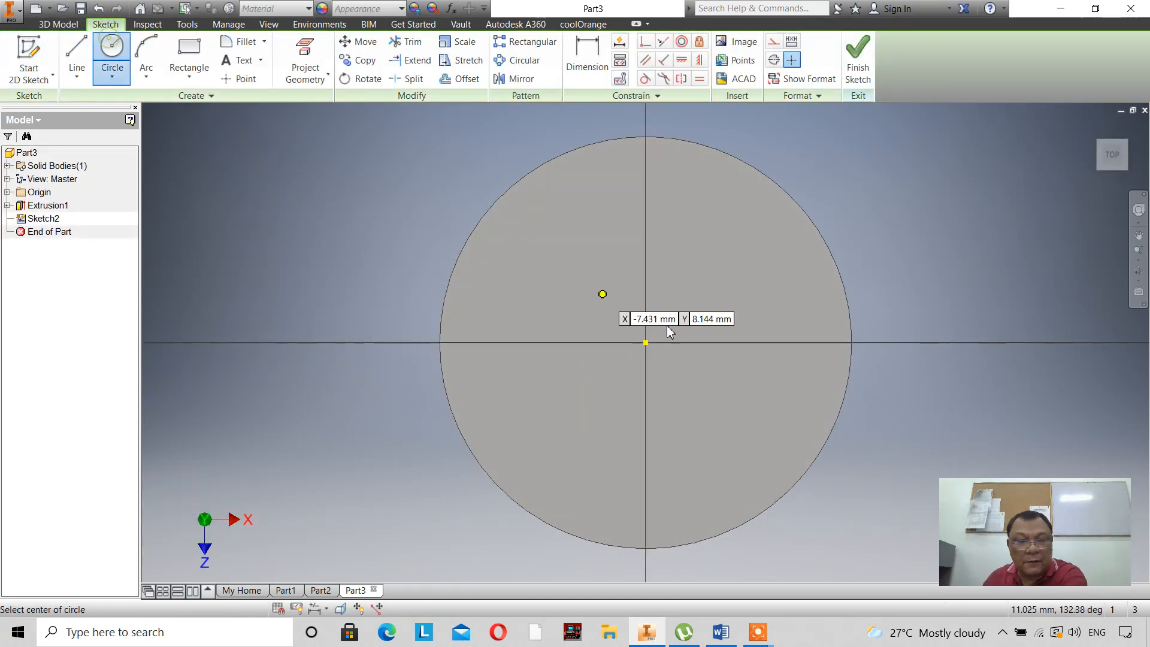
left_click(645, 342)
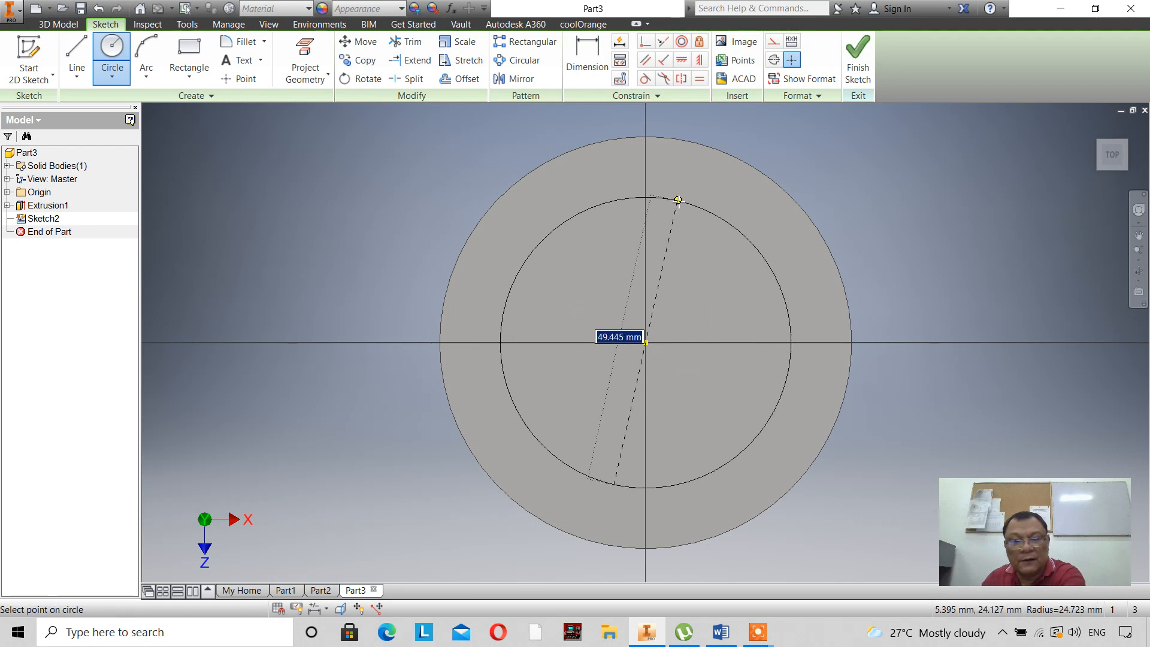
type("5")
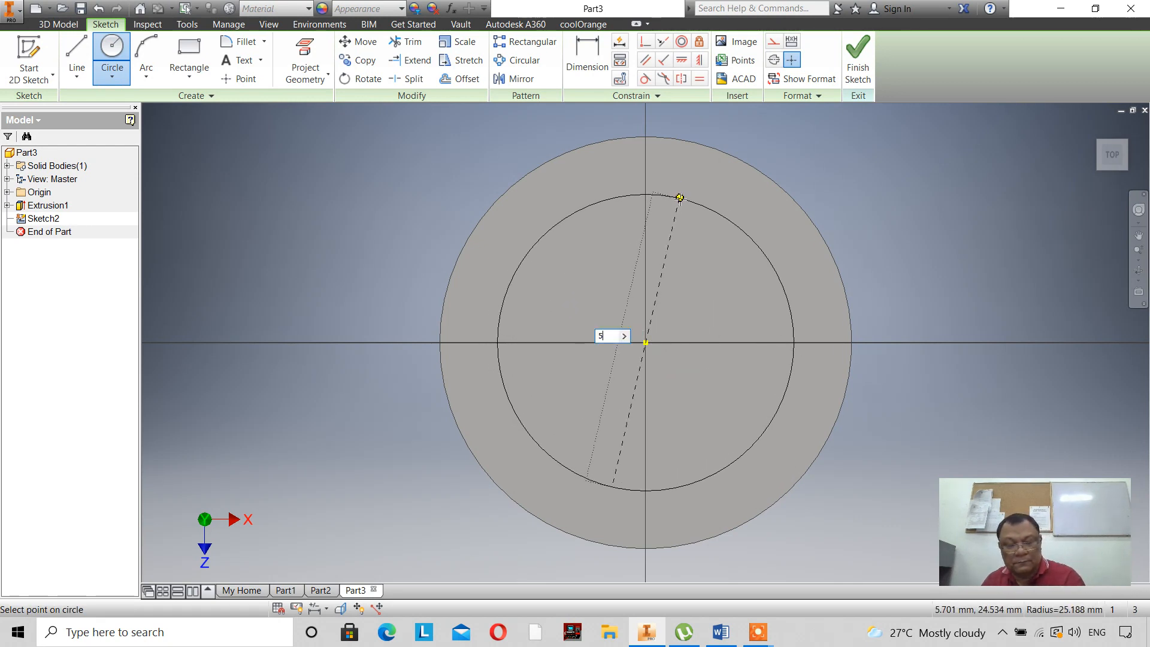
type("0")
key("Return")
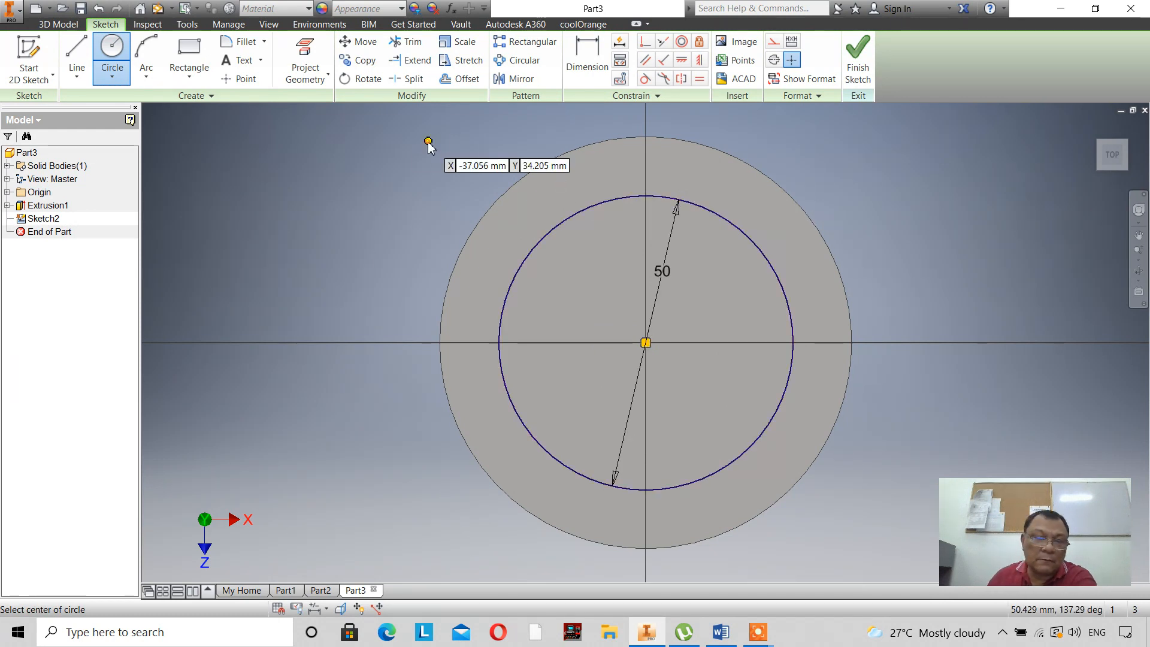
- Convert the 50 mm circle on the disc's top face to construction geometry
right_click(427, 141)
left_click(465, 141)
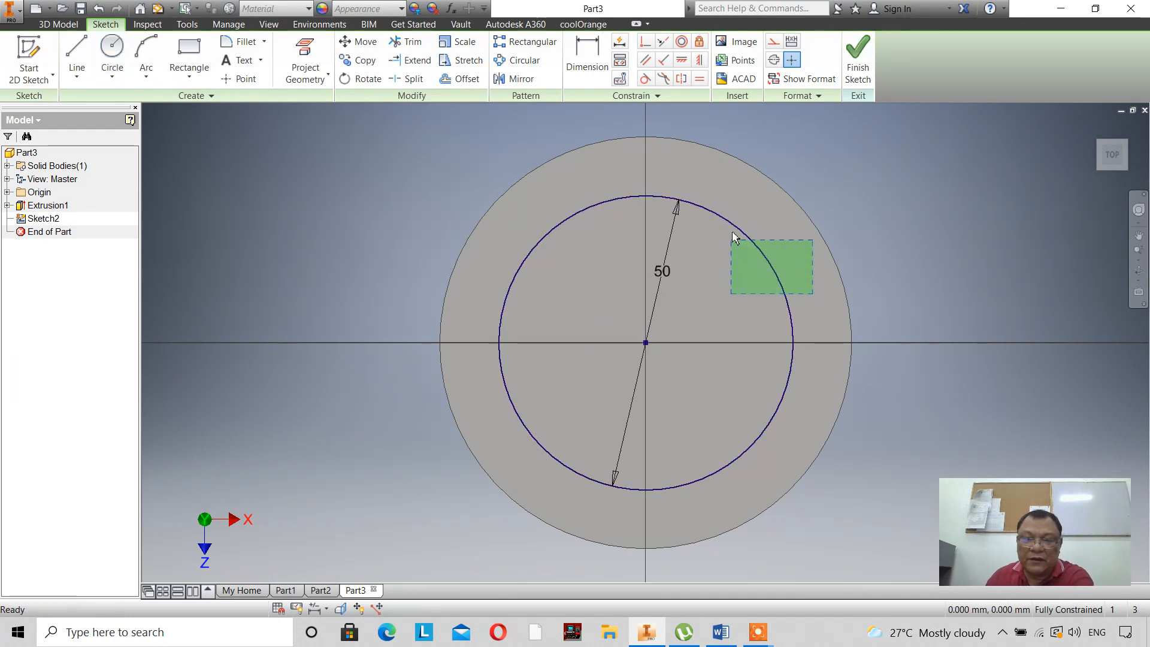
left_click_drag(735, 237, 736, 236)
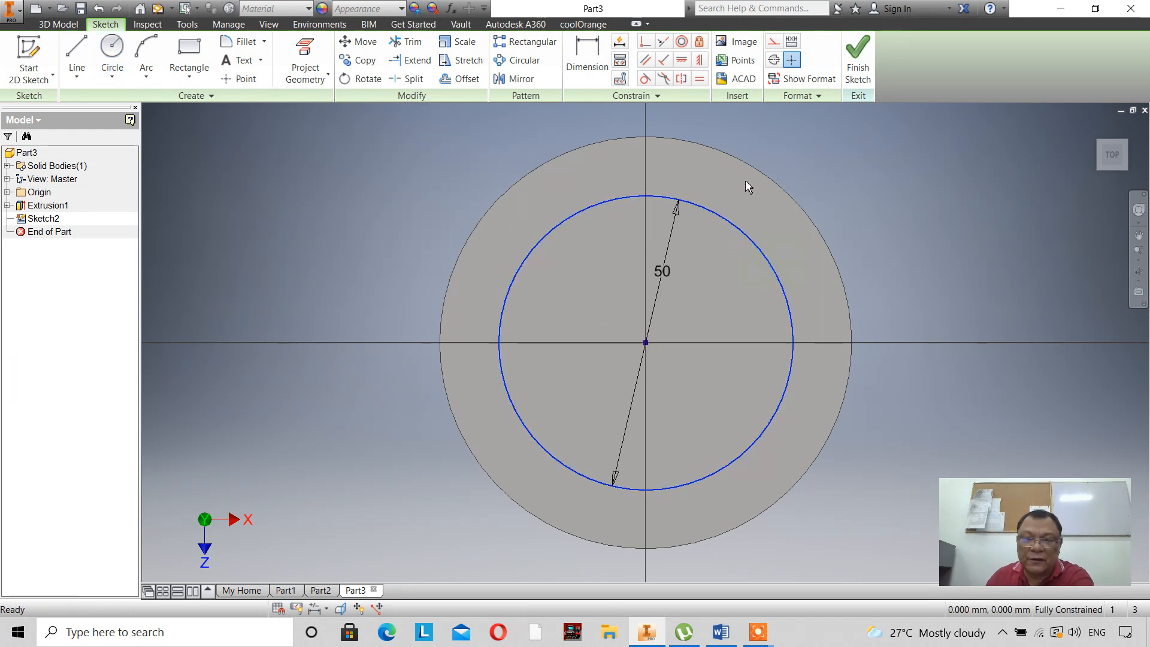
left_click(774, 43)
scroll(875, 227, "up", 5)
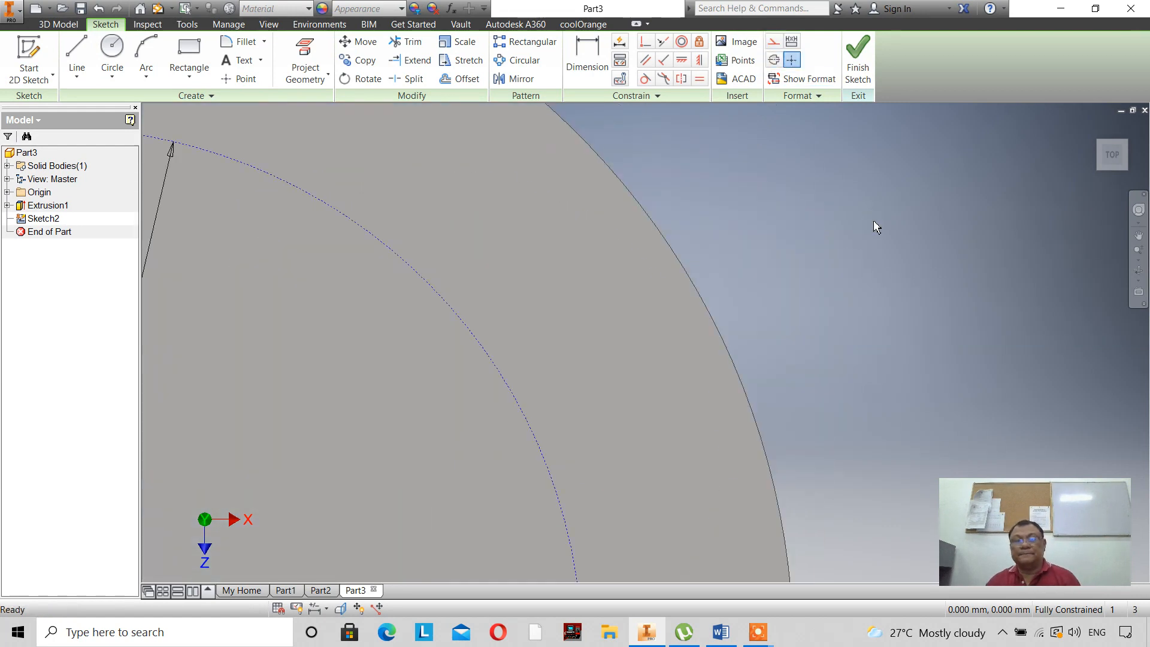
scroll(875, 226, "down", 4)
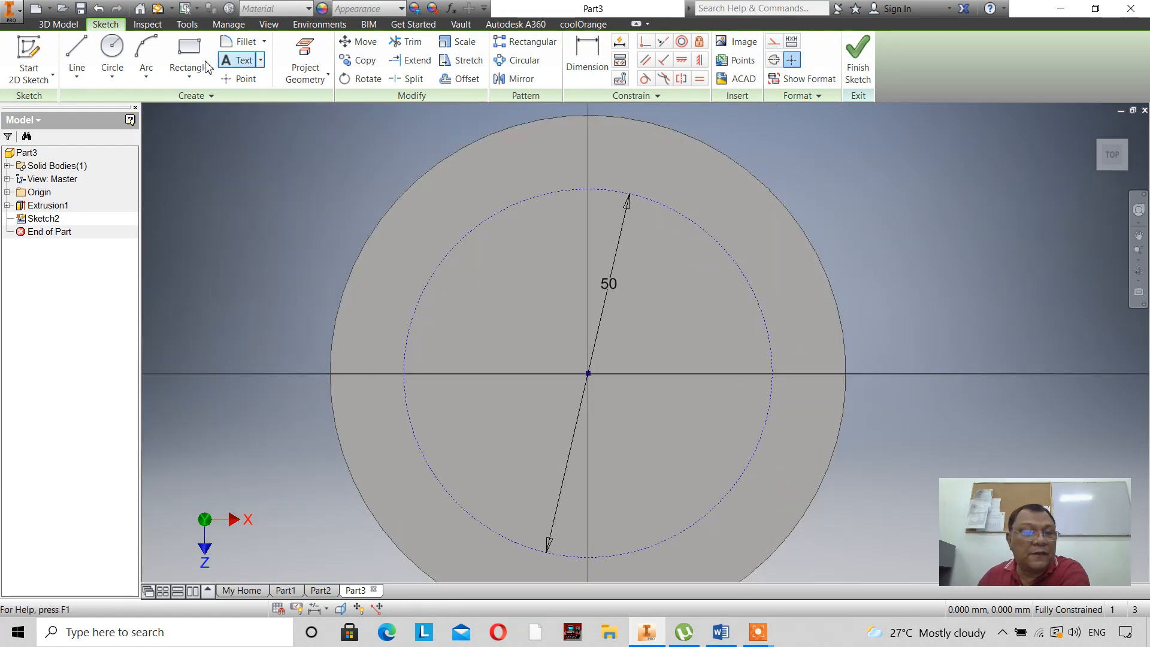
- Draw an 8 mm diameter circle centred where the construction circle crosses the vertical axis above the origin
left_click(112, 51)
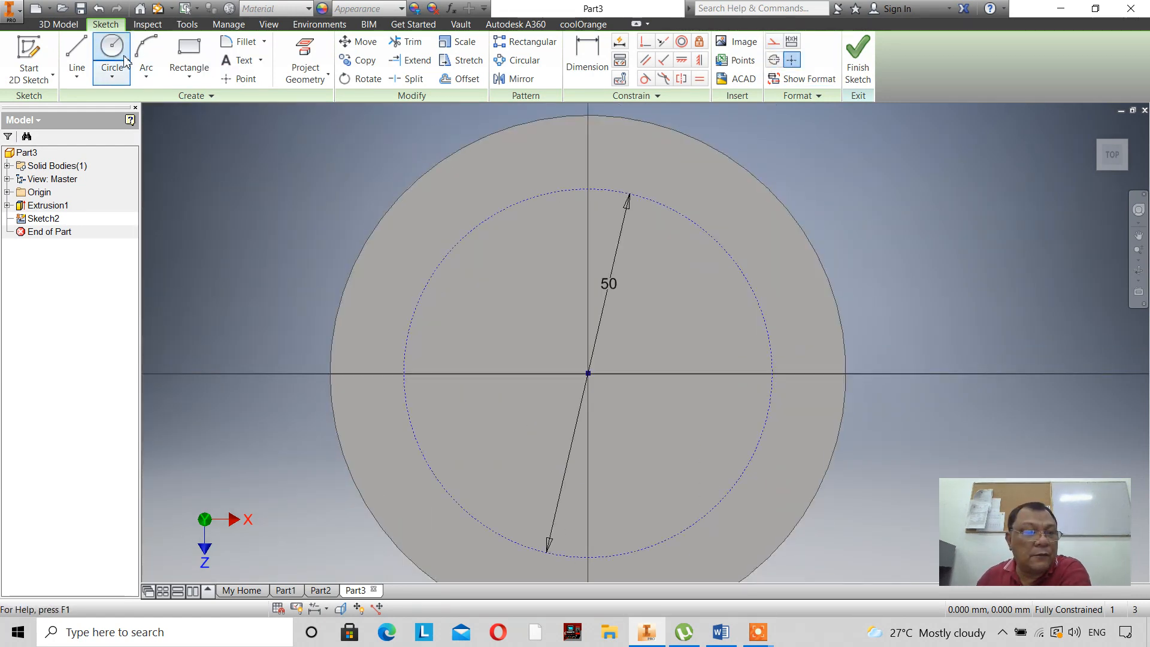
left_click(588, 189)
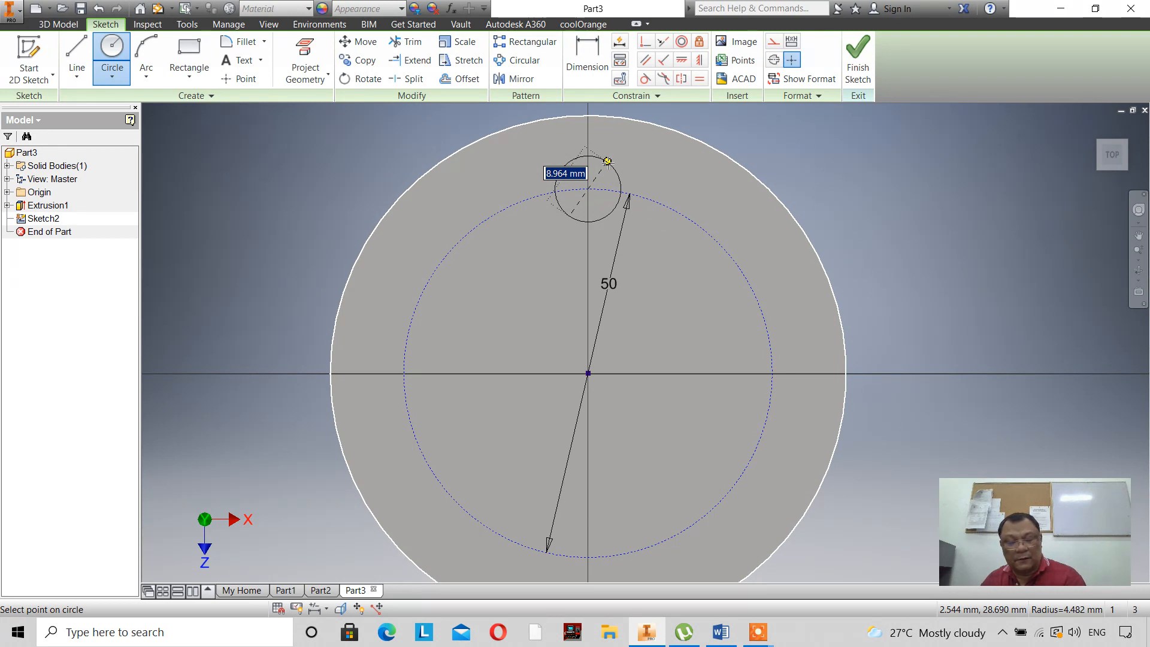
type("8")
key("Return")
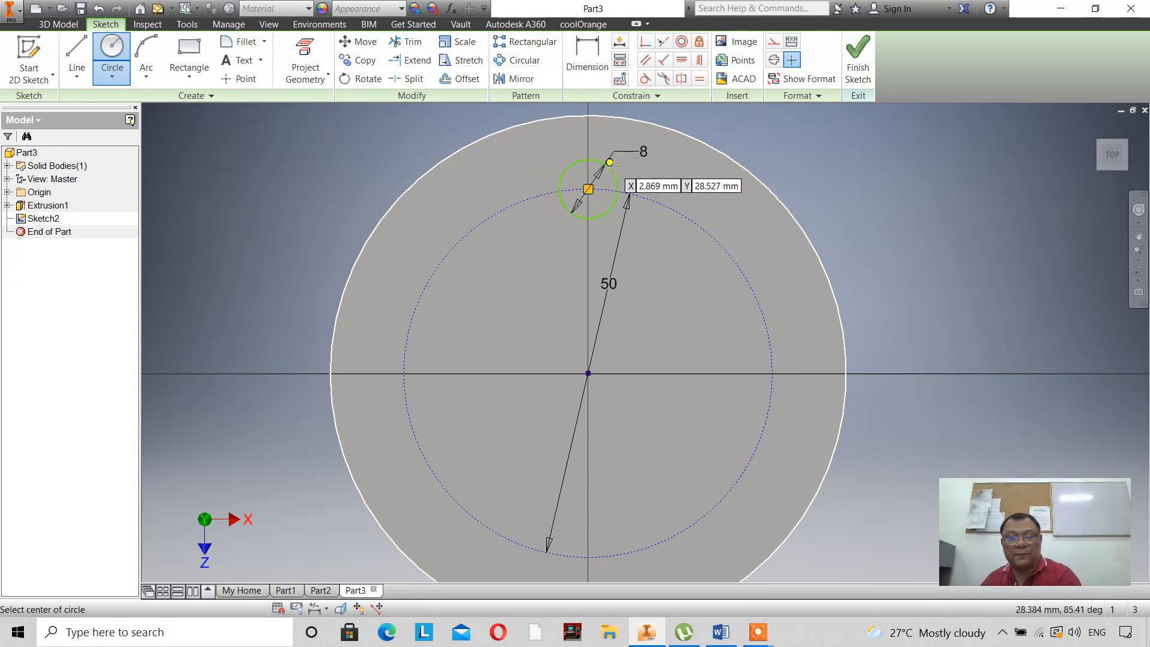
right_click(903, 218)
left_click(968, 226)
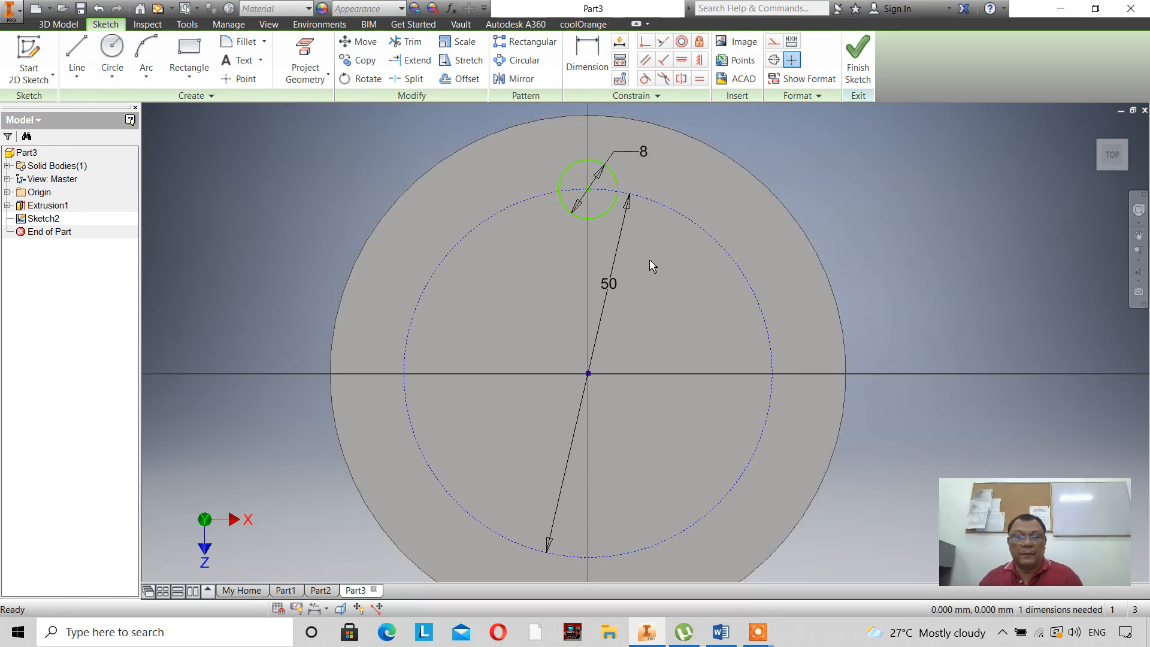
- Try to dimension the 8 mm circle's distance from the origin, and check the sketch's missing dimensions with Auto Dimension
left_click(599, 60)
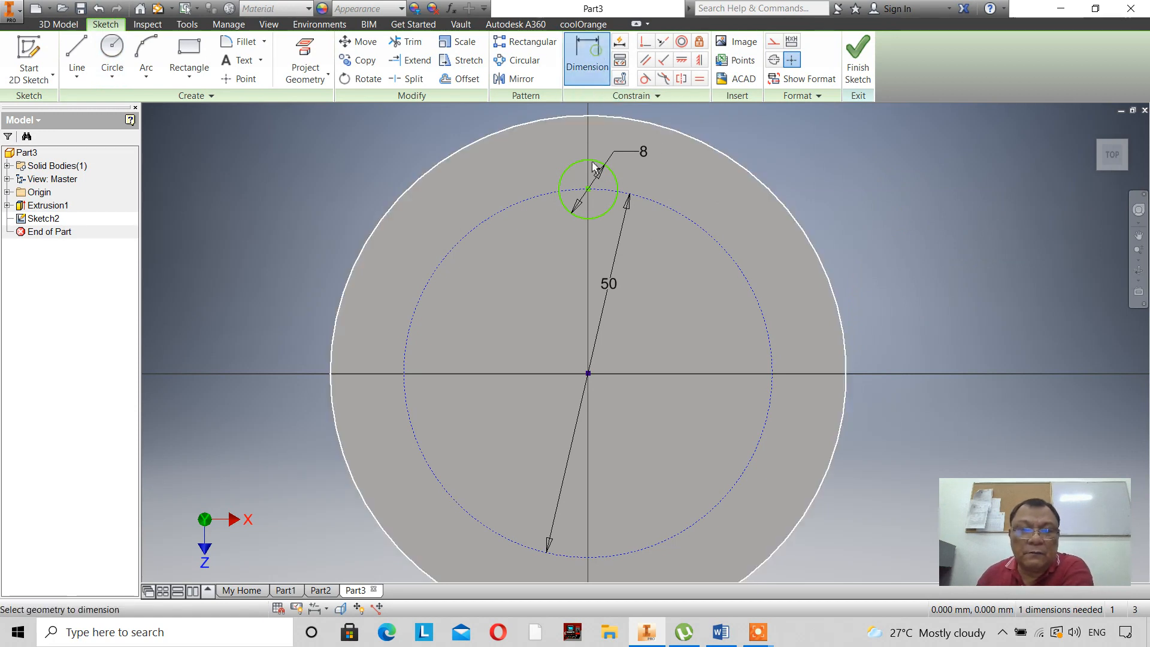
left_click(589, 221)
left_click(591, 375)
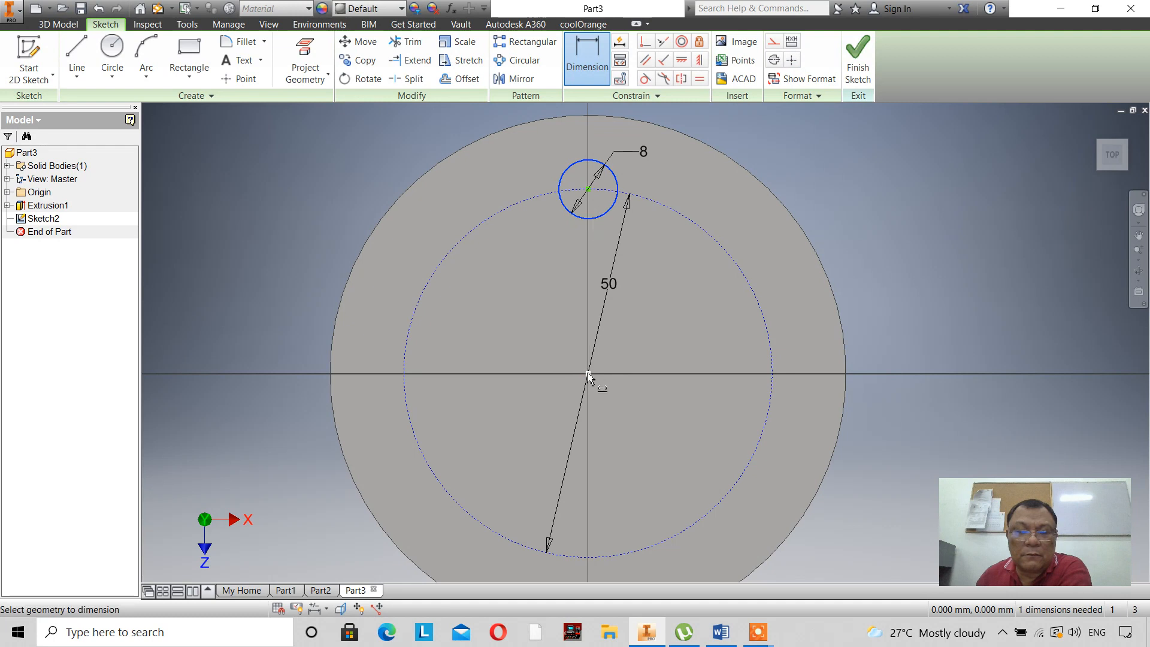
left_click(677, 306)
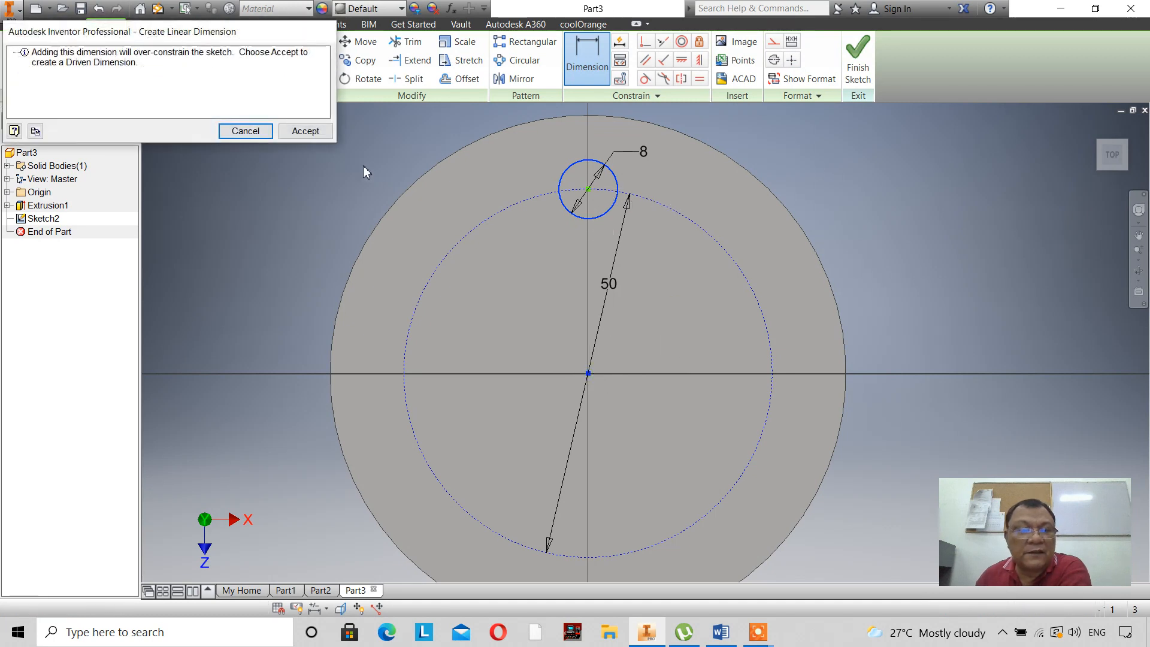
key("Escape")
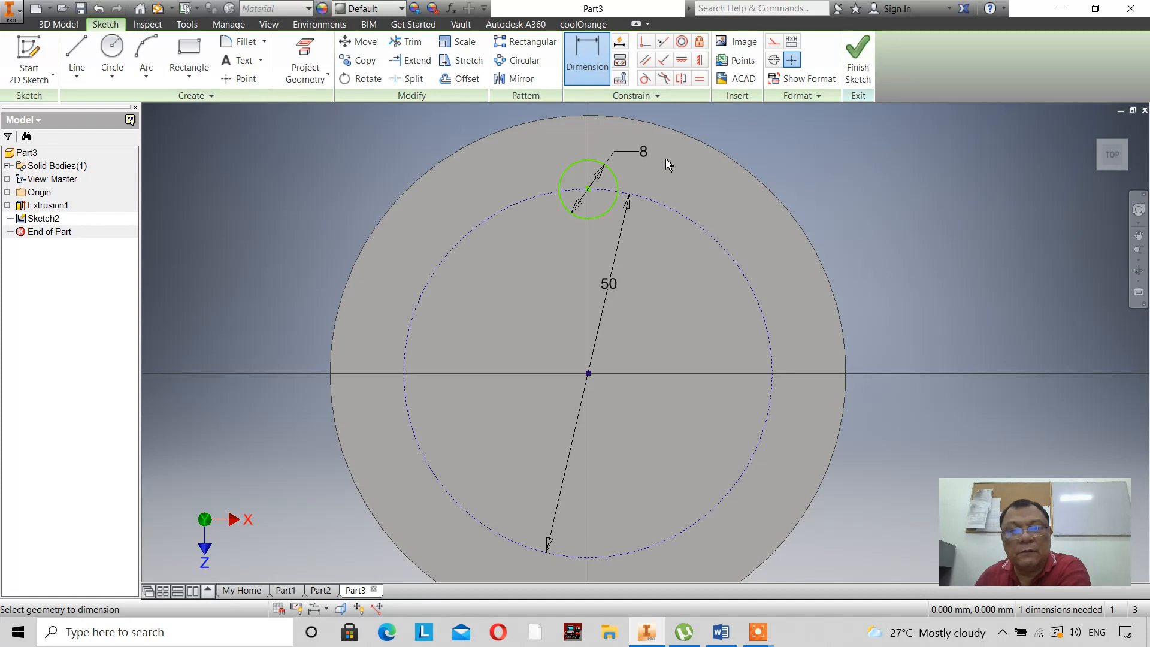
left_click(620, 41)
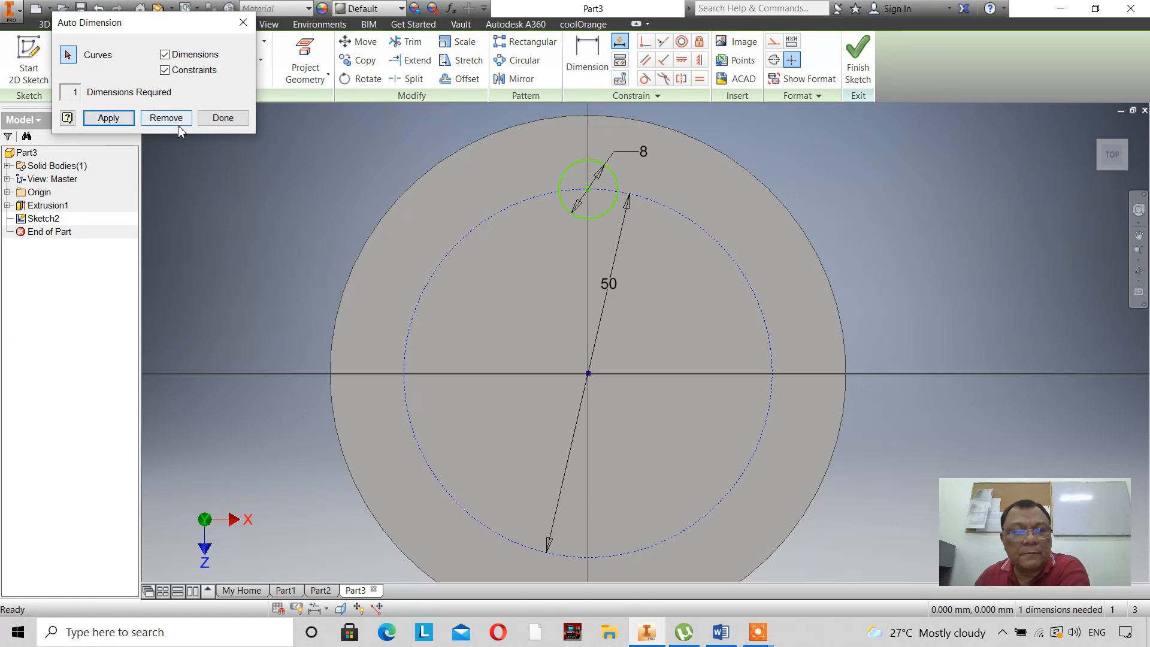
left_click(225, 119)
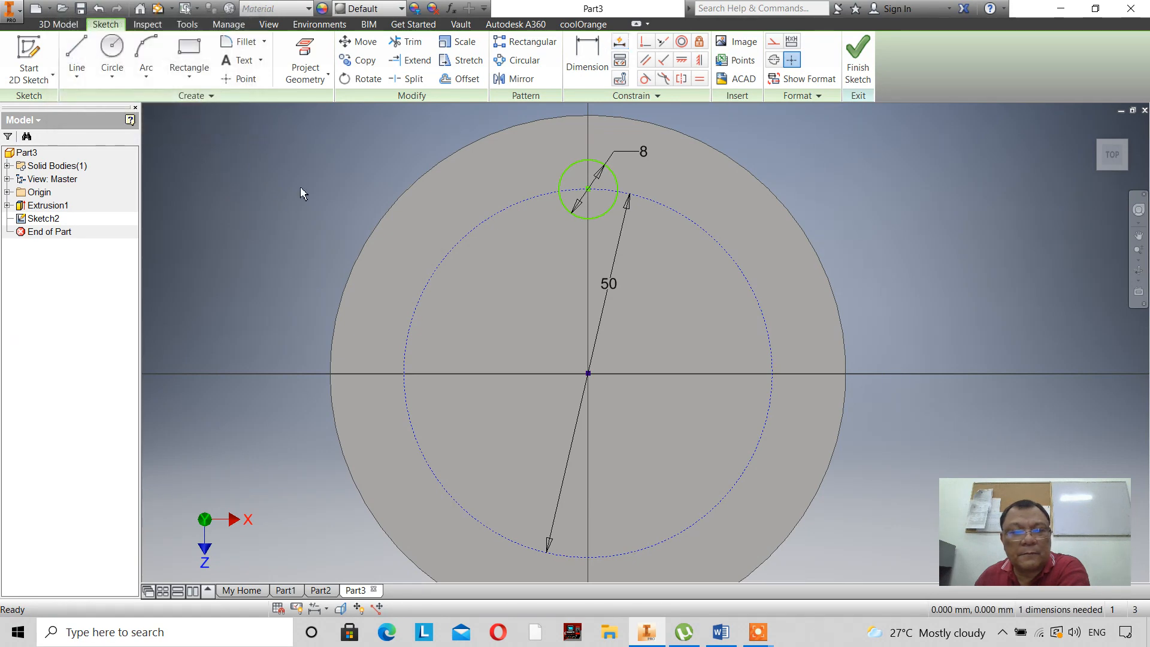
- Finish the sketch and extrude the 8 mm circle as a cut with its extent set to All
left_click(858, 60)
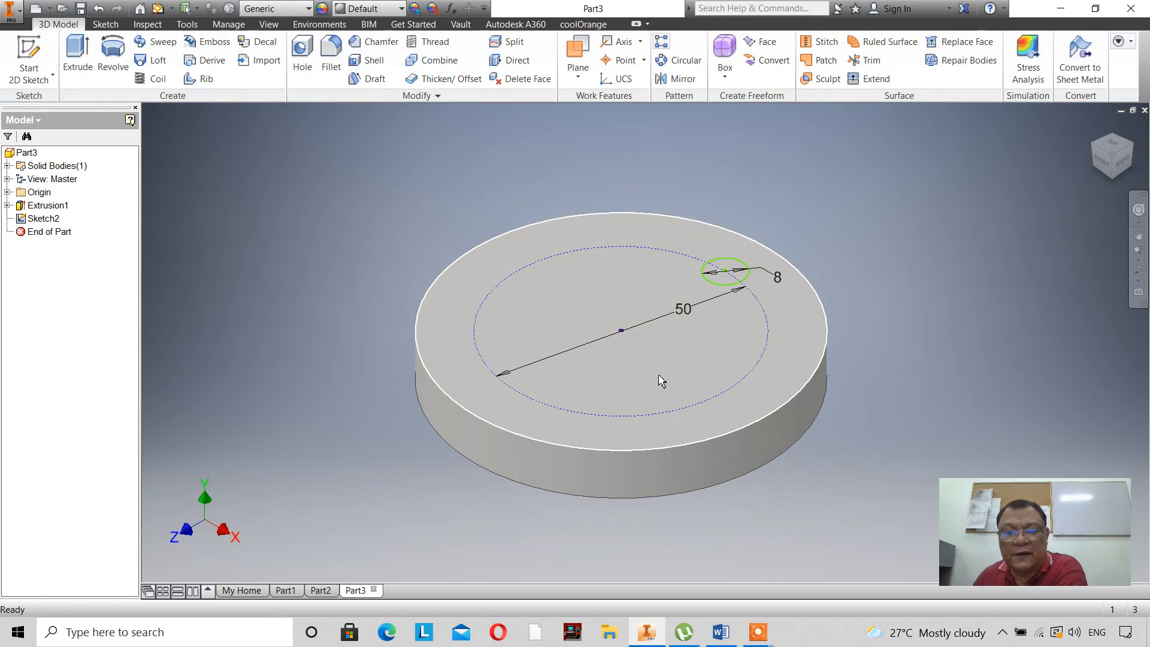
scroll(662, 379, "down", 3)
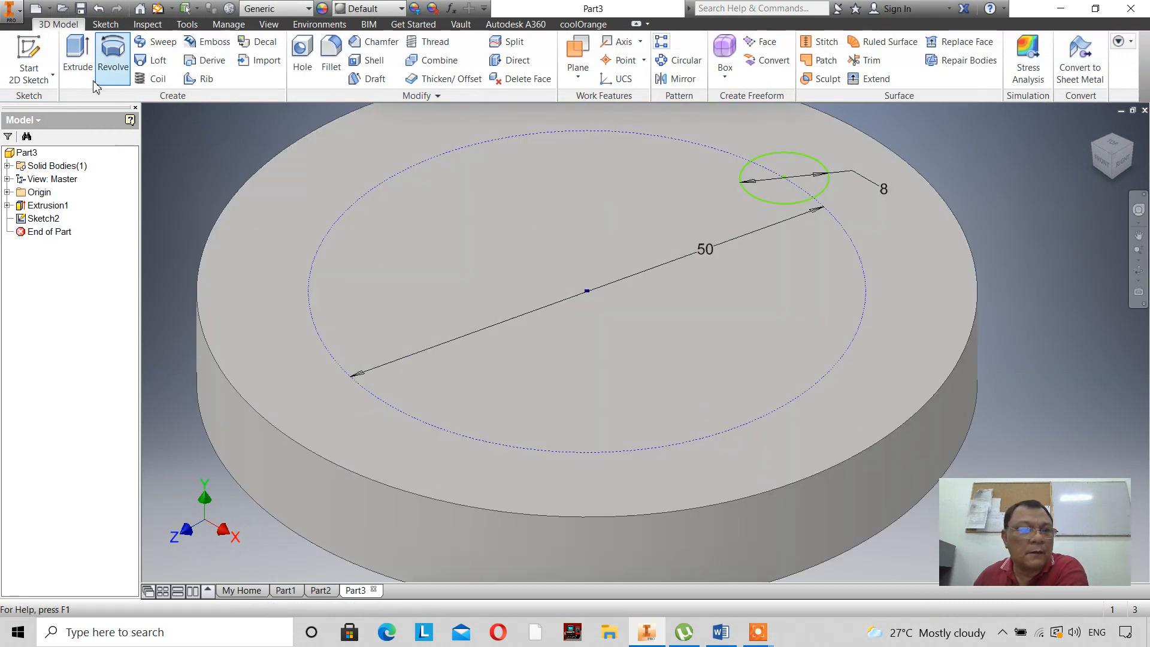
left_click(39, 83)
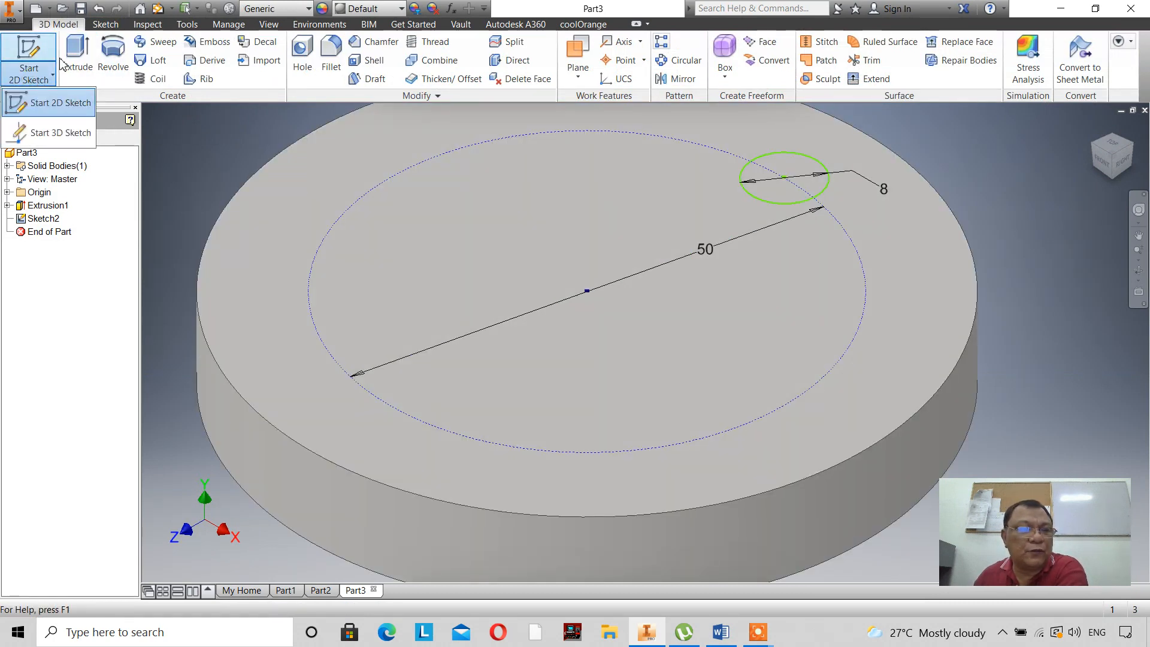
left_click(83, 54)
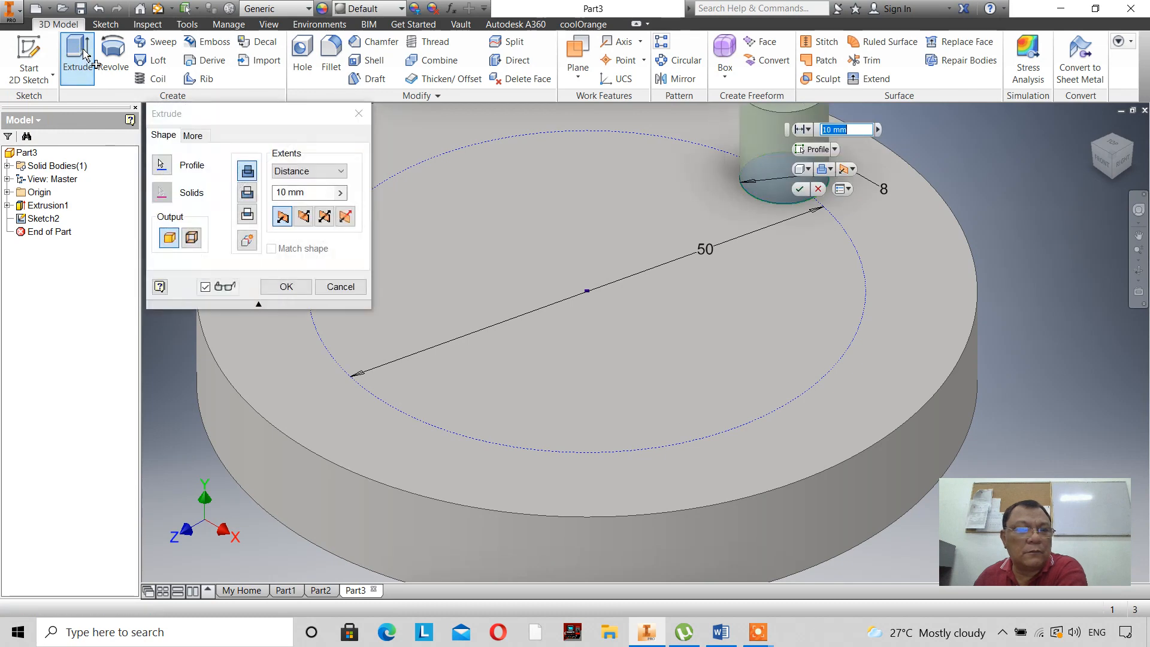
scroll(719, 377, "up", 3)
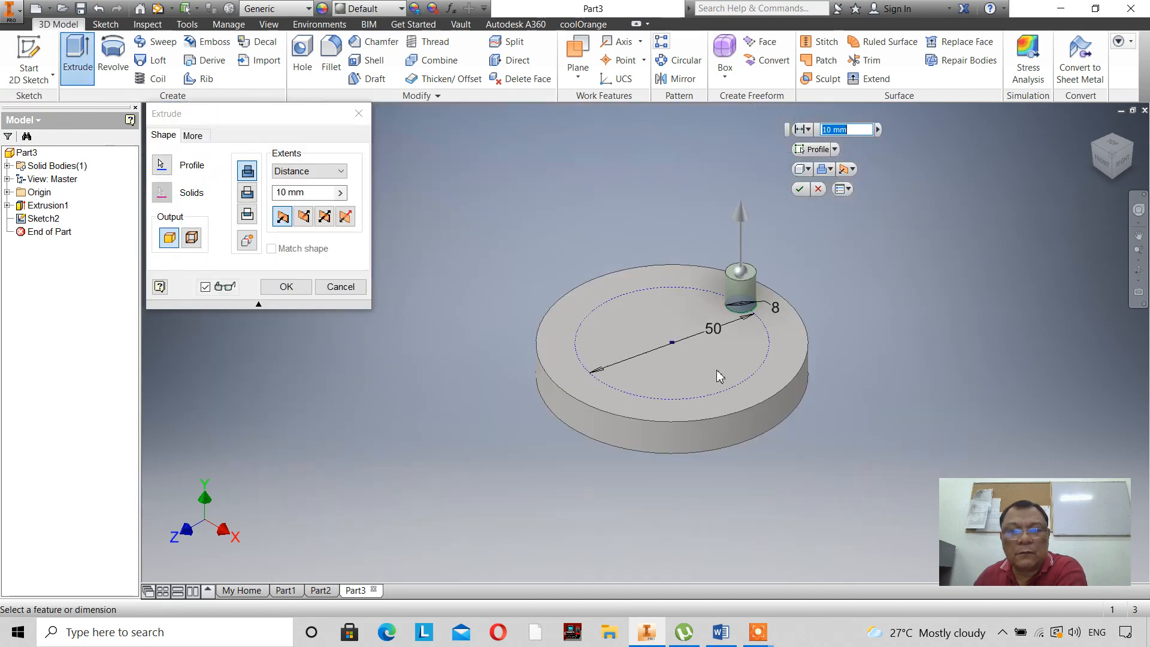
scroll(719, 376, "down", 3)
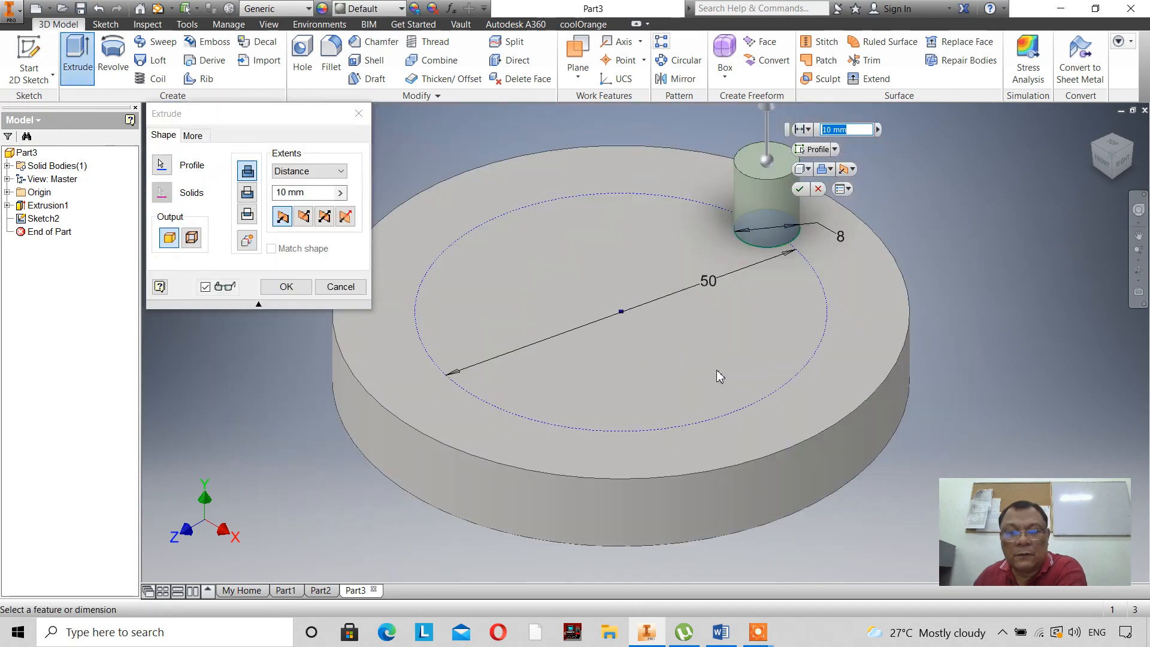
left_click(247, 192)
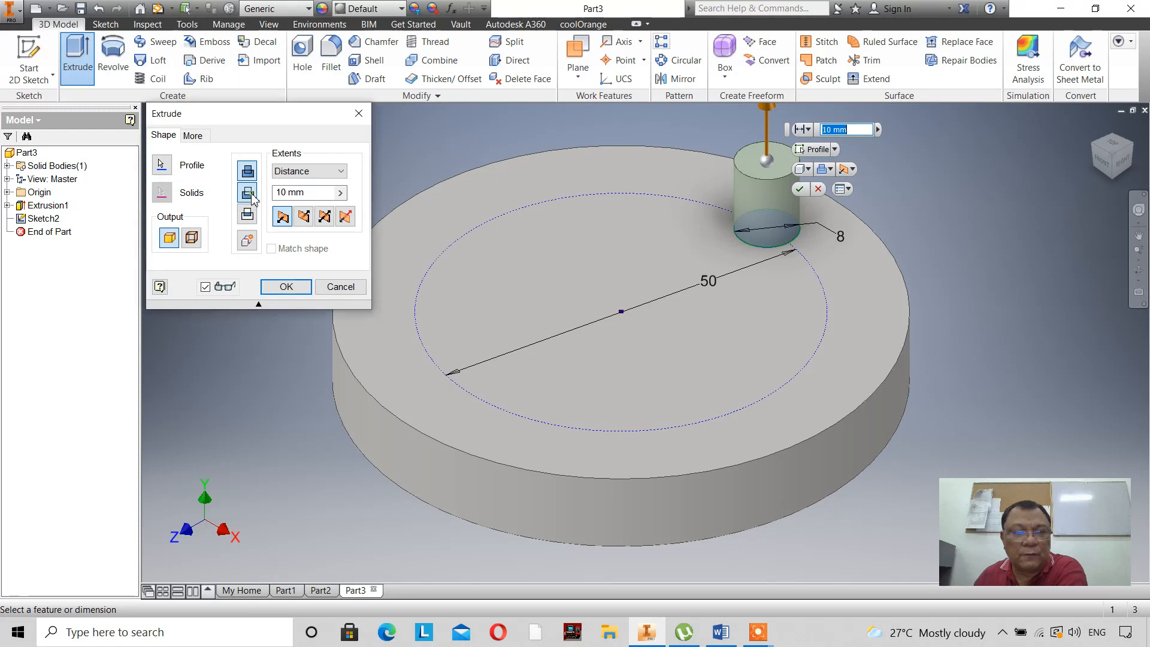
left_click(341, 171)
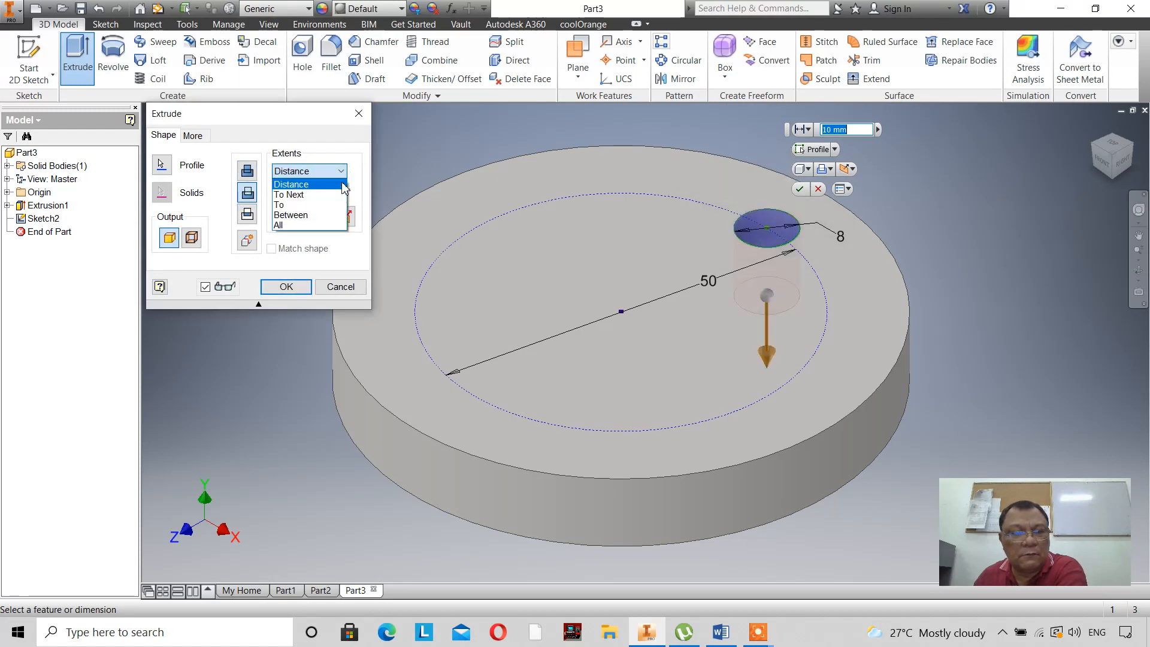
left_click(300, 224)
left_click(294, 288)
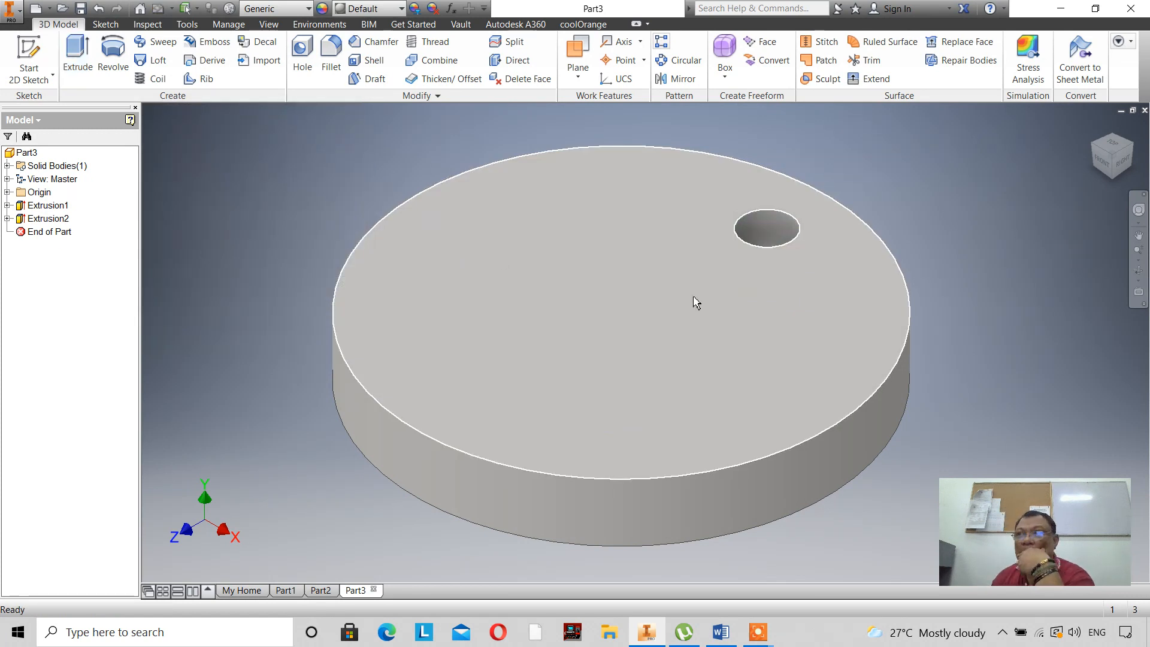
- Set up a circular pattern of the 8 mm hole around the origin's Y axis with 6 occurrences over 360 degrees
scroll(677, 353, "up", 5)
scroll(678, 352, "down", 3)
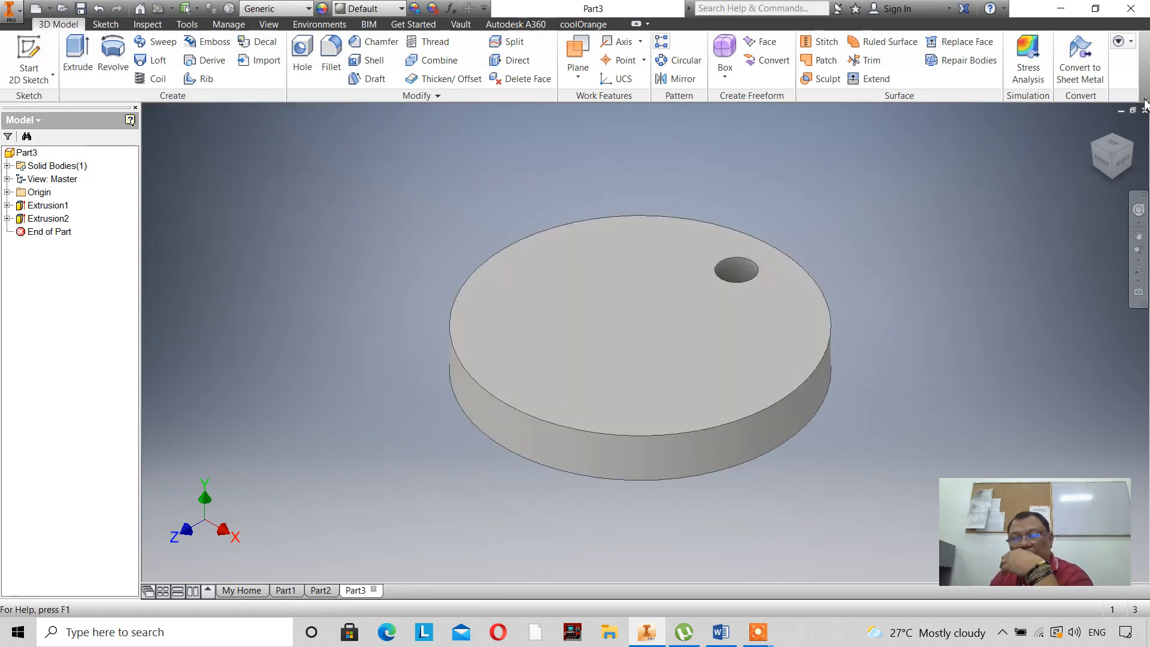
left_click(1106, 154)
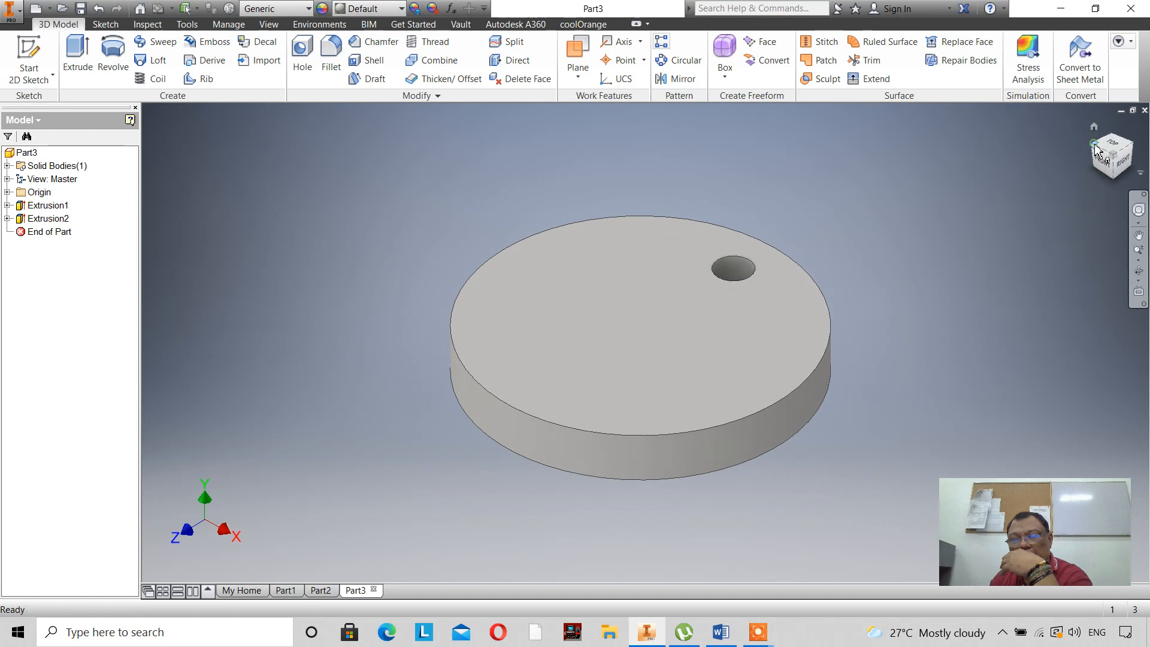
scroll(746, 273, "down", 3)
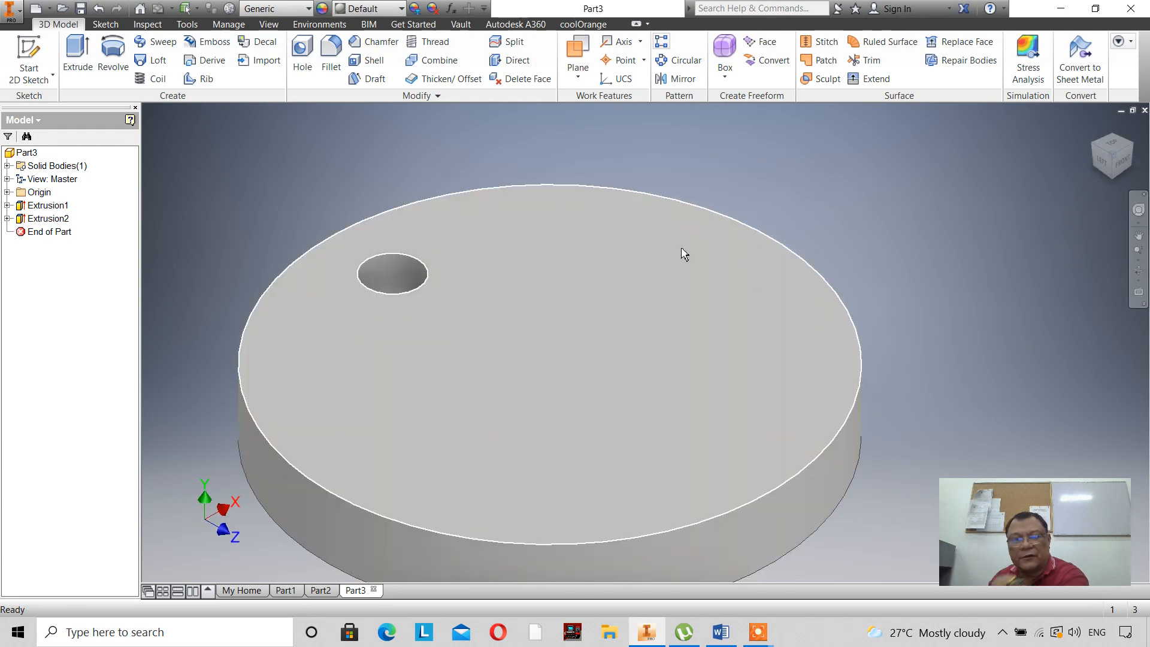
scroll(677, 246, "up", 2)
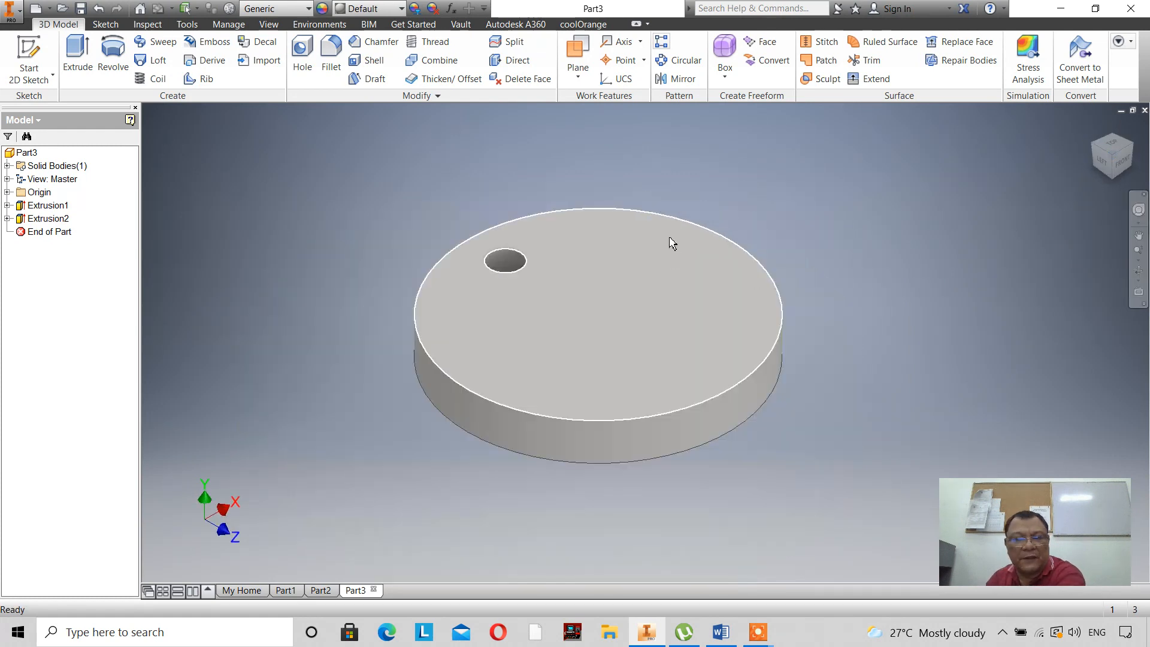
left_click(679, 60)
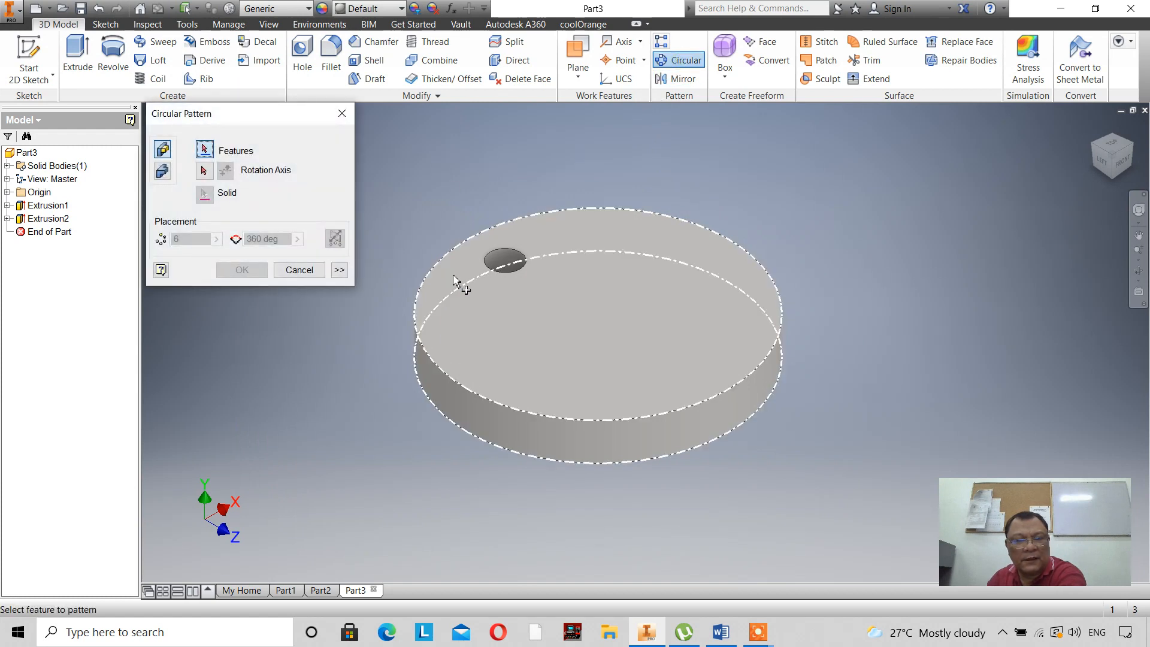
left_click(505, 268)
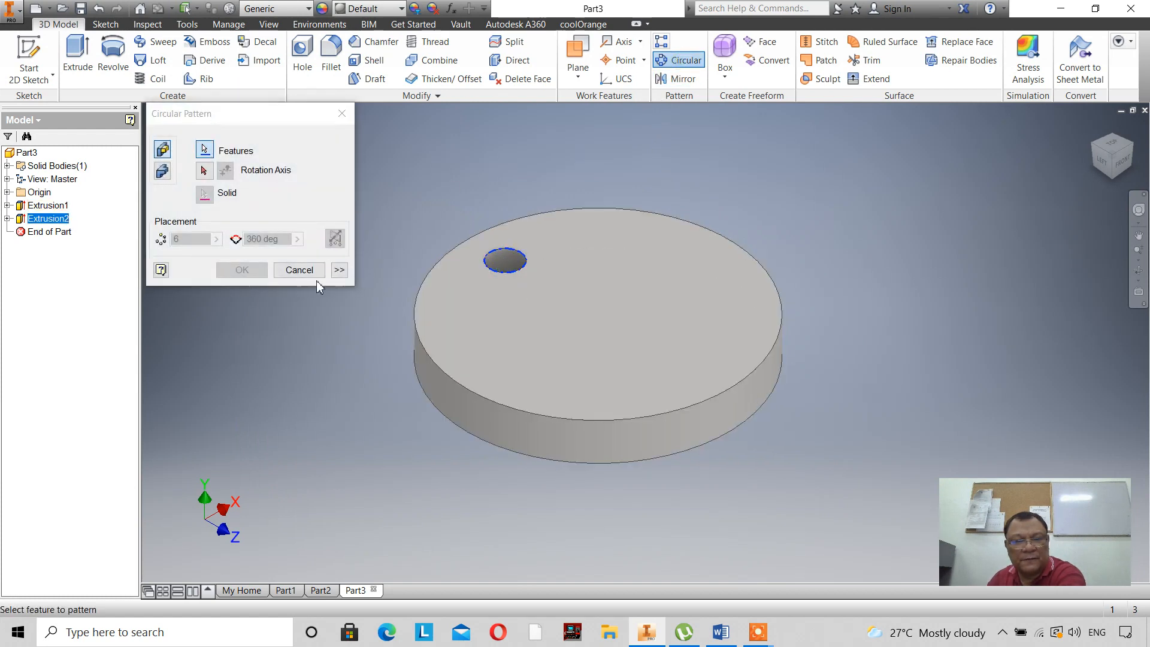
left_click(204, 173)
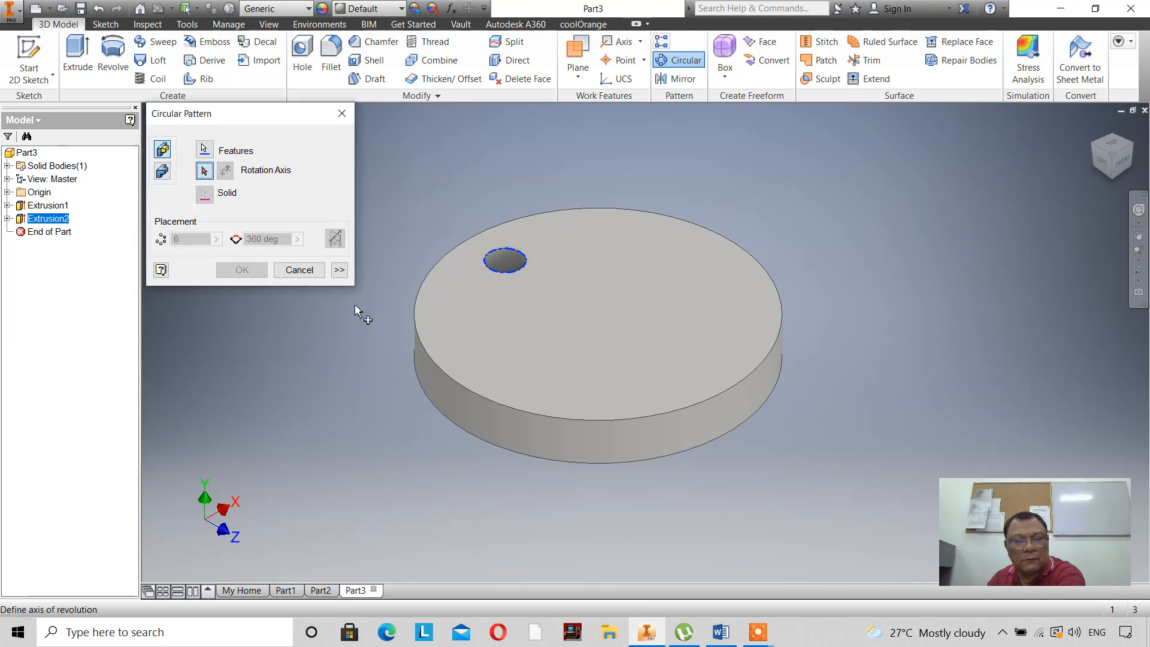
left_click(7, 193)
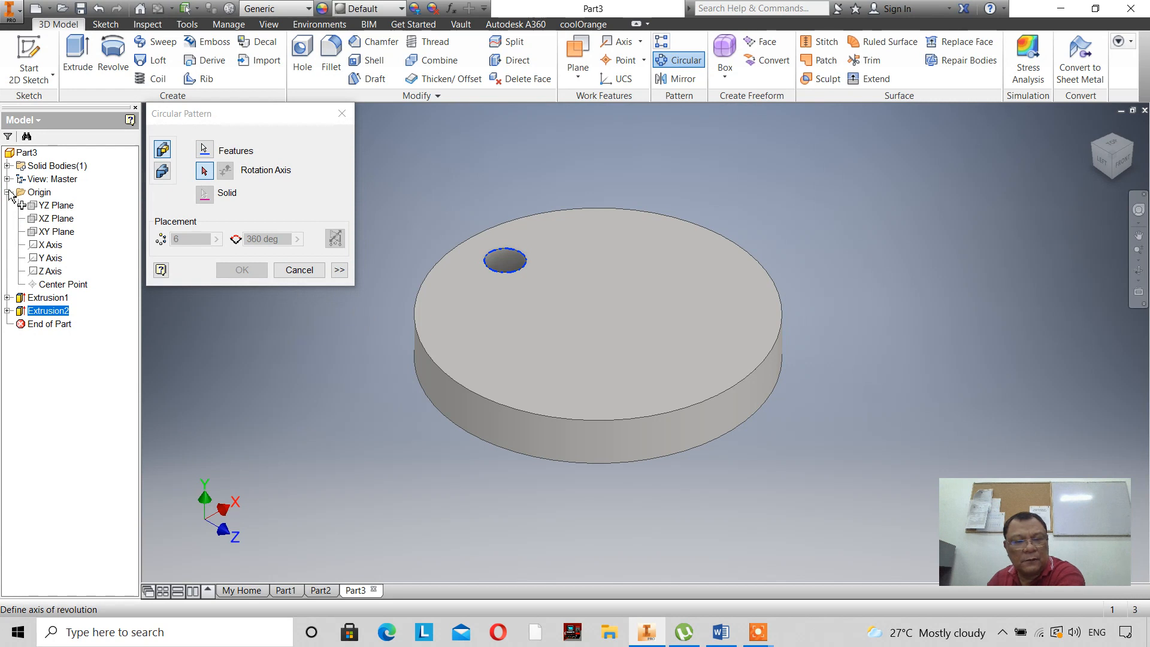
left_click(59, 259)
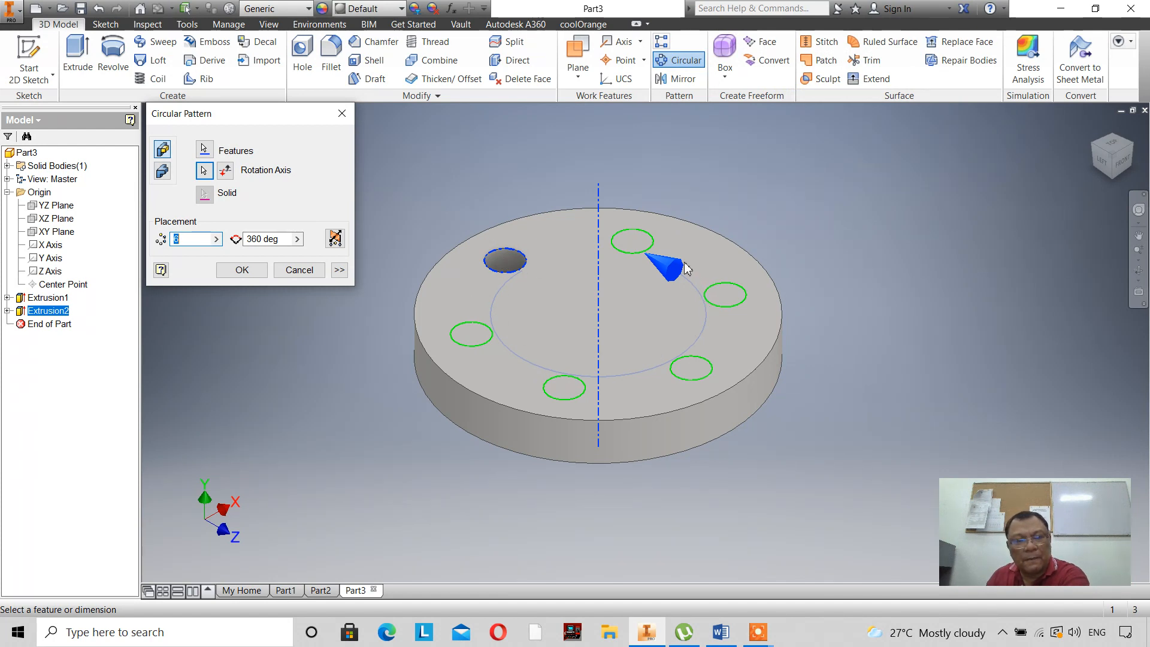
- Reverse the circular pattern's rotation direction, and switch its midplane option on and back off
left_click(227, 173)
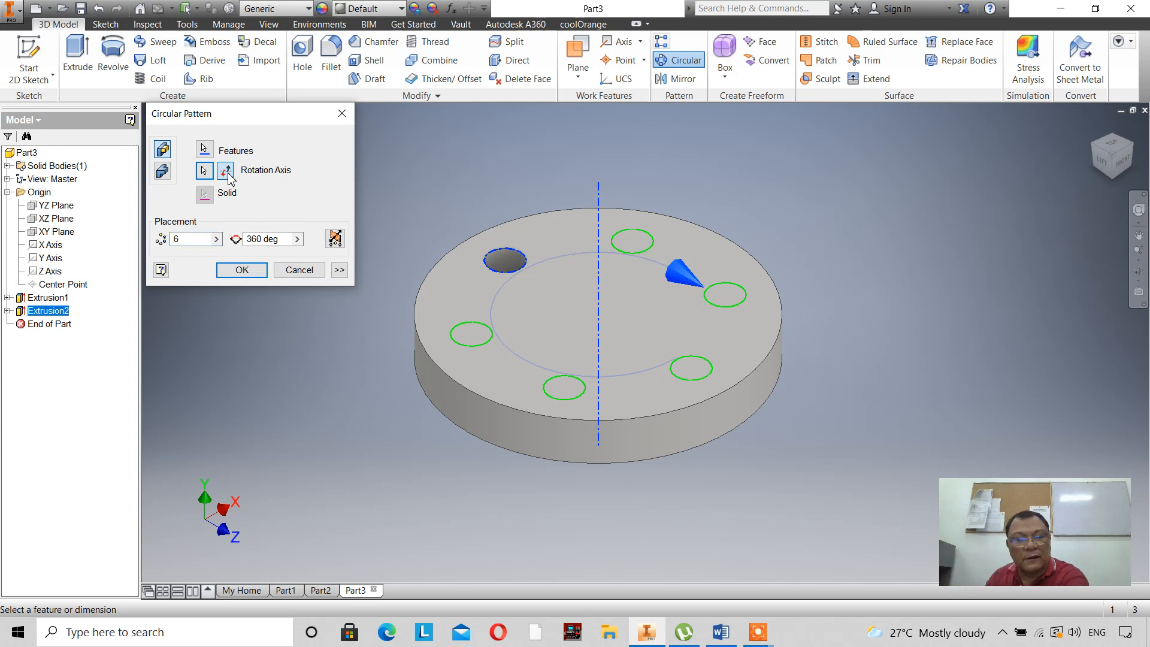
left_click(329, 242)
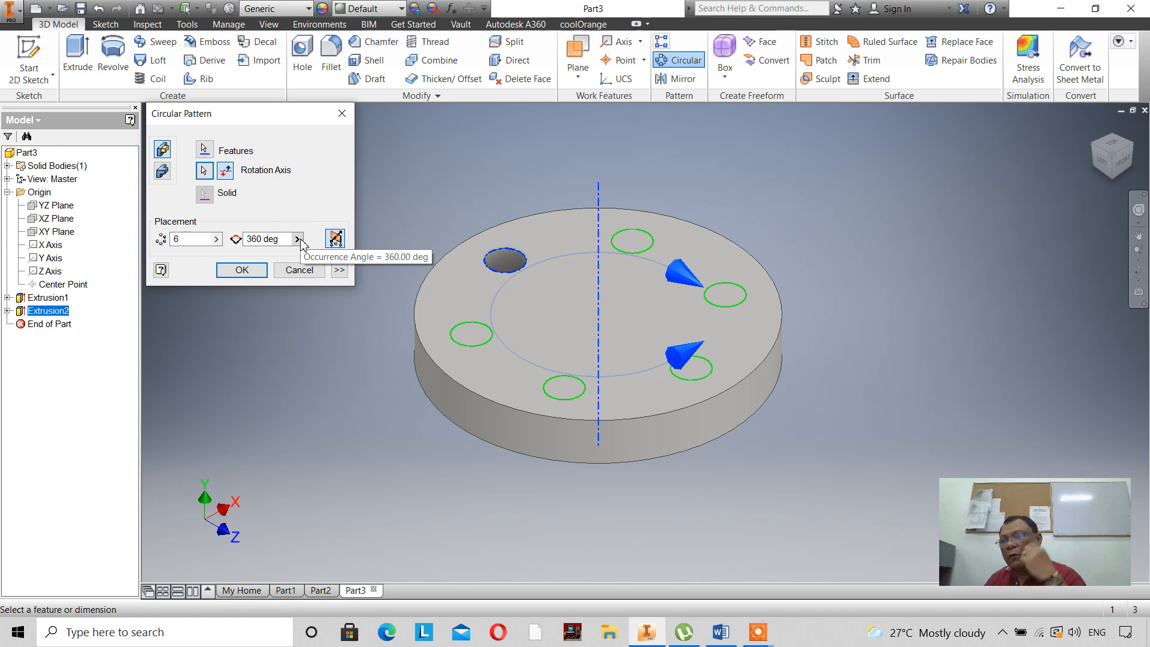
left_click(338, 240)
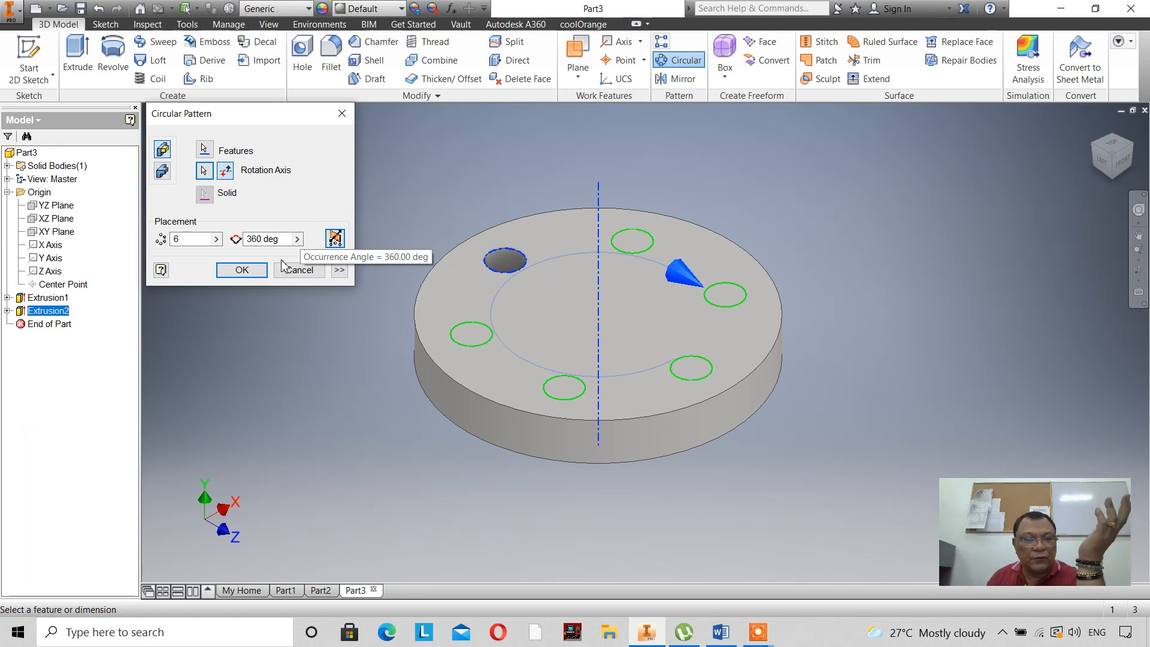
- Create the circular pattern of the 8 mm hole around the disc's Y axis with the settings made
left_click(253, 276)
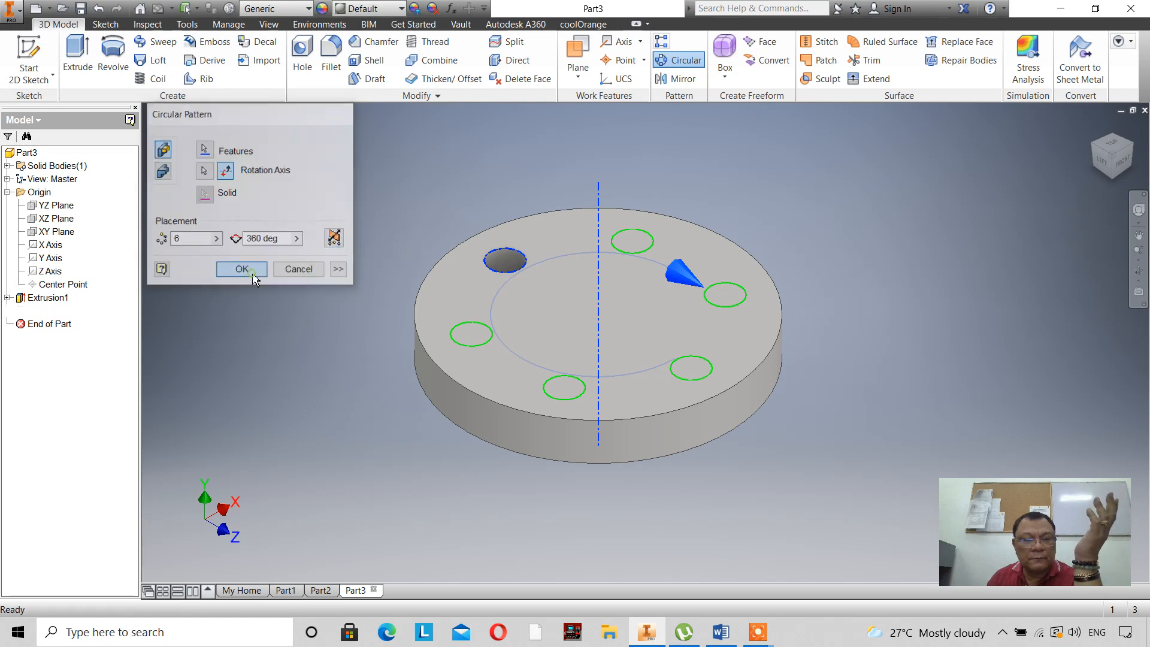
scroll(253, 274, "down", 5)
scroll(252, 275, "up", 4)
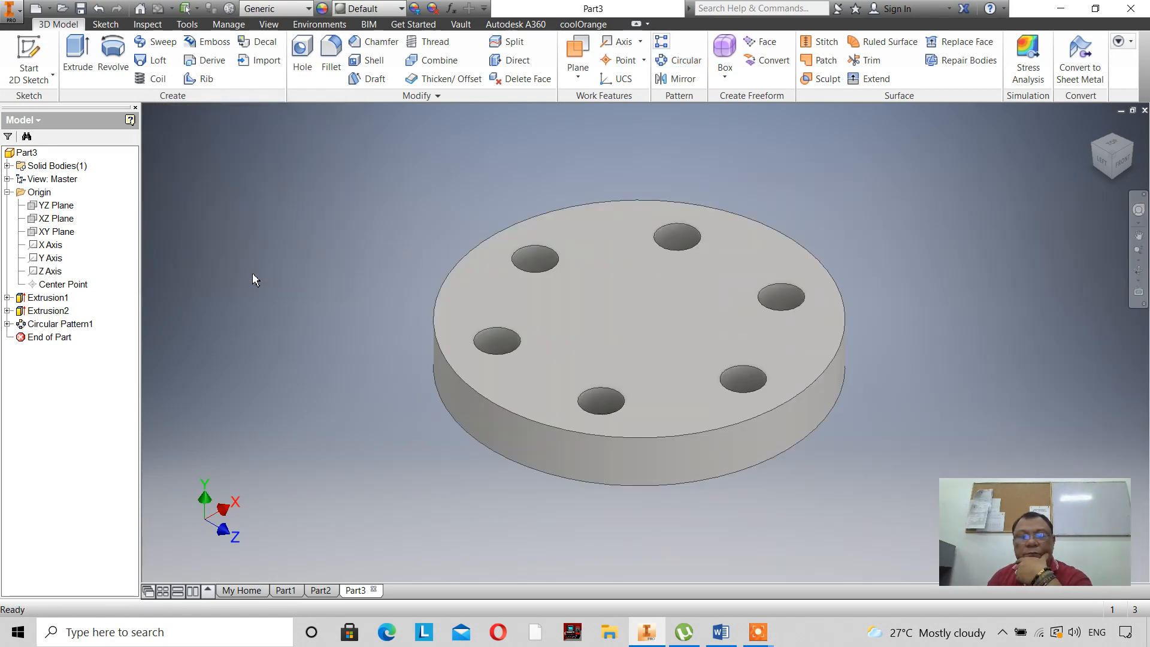
- Edit the disc's circular hole pattern and set its number of occurrences to 12
double_click(77, 324)
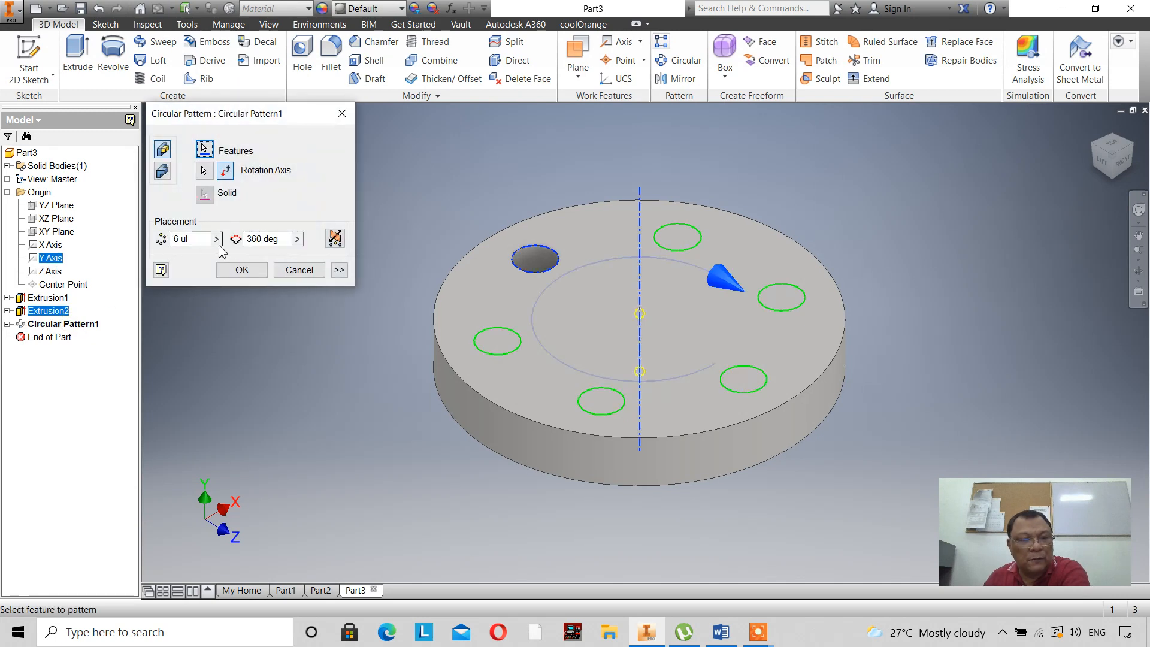
double_click(175, 238)
type("12")
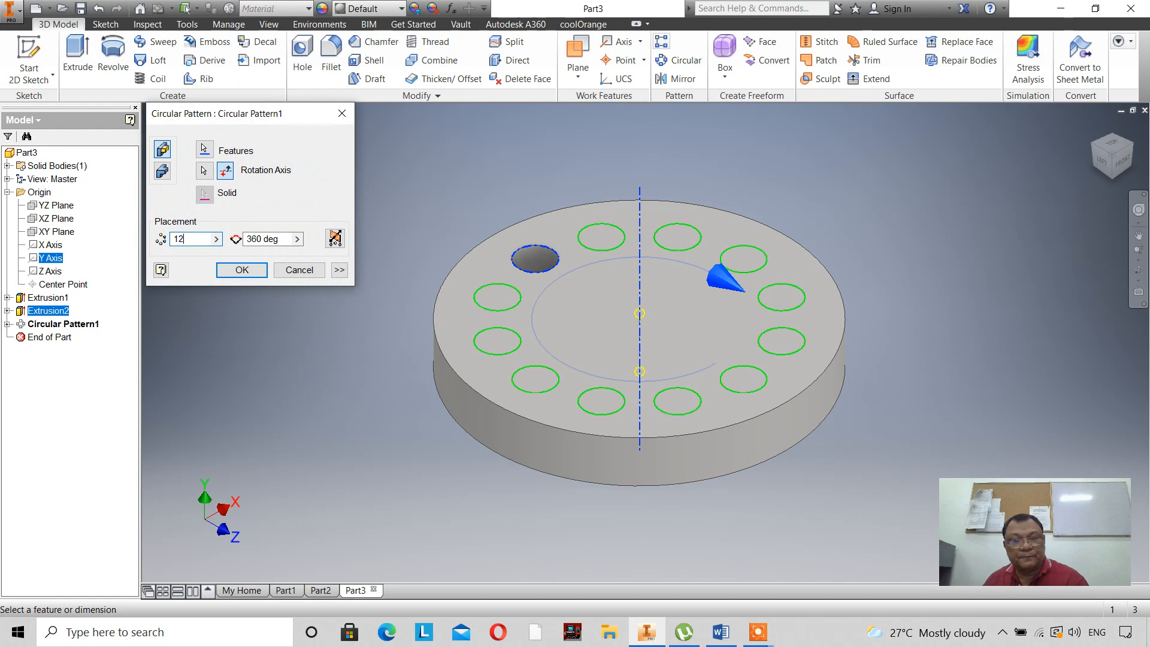
left_click(239, 270)
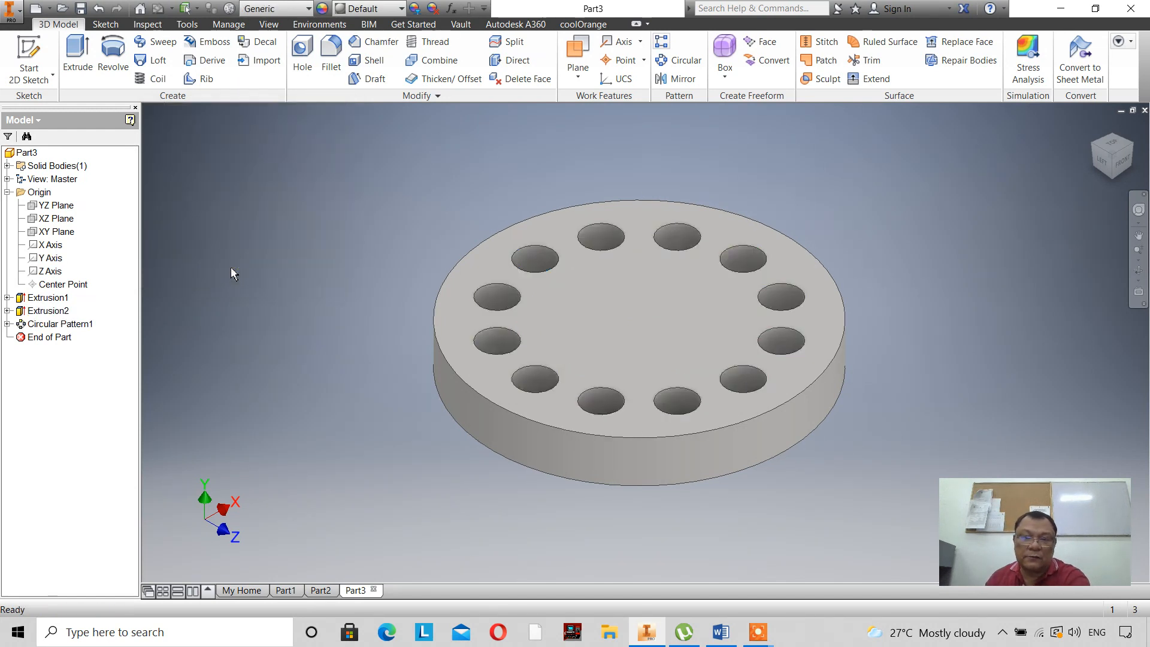
- Edit the circular hole pattern again, setting its angle to 180 degrees and its number of occurrences to 6
double_click(76, 327)
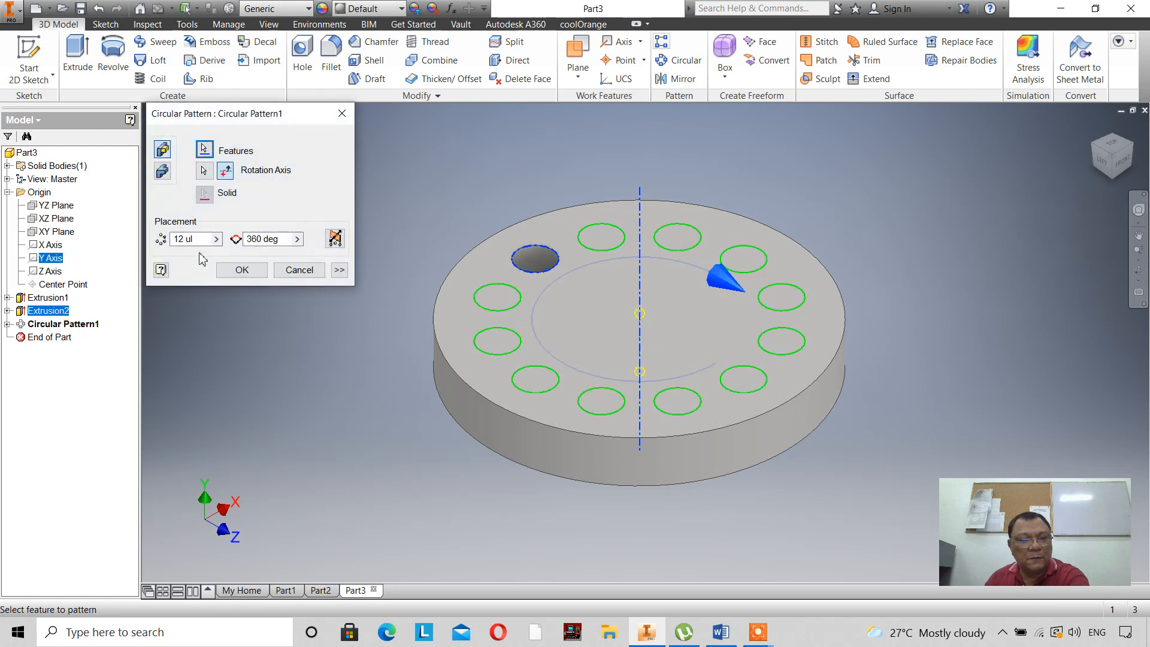
double_click(282, 241)
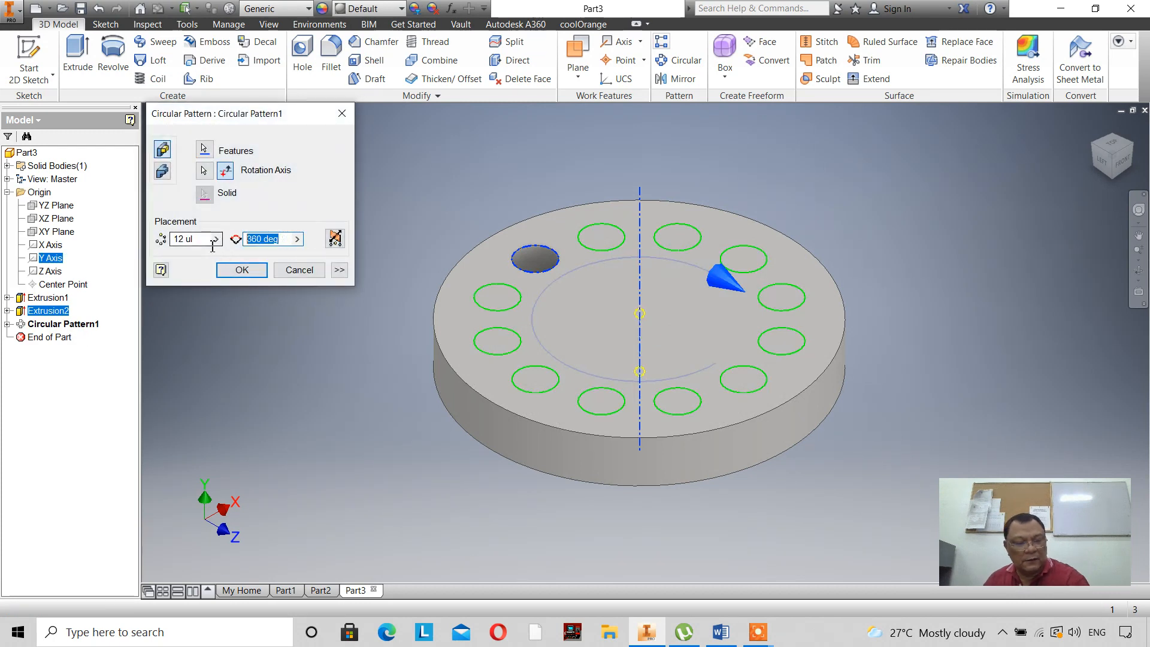
type("180")
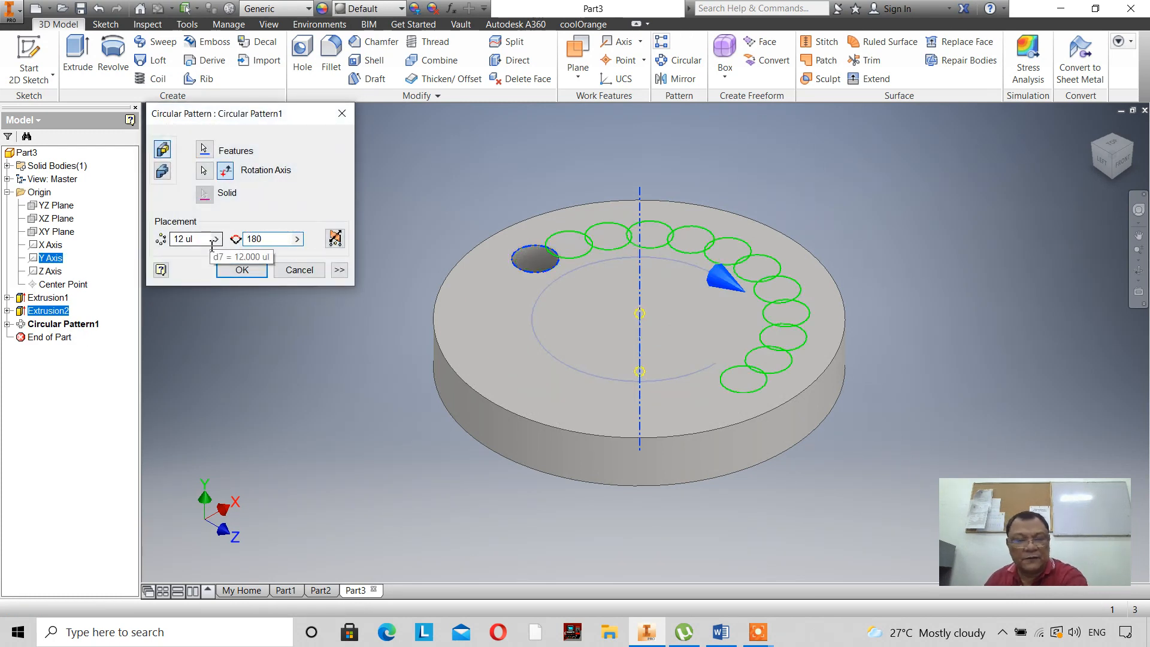
double_click(190, 239)
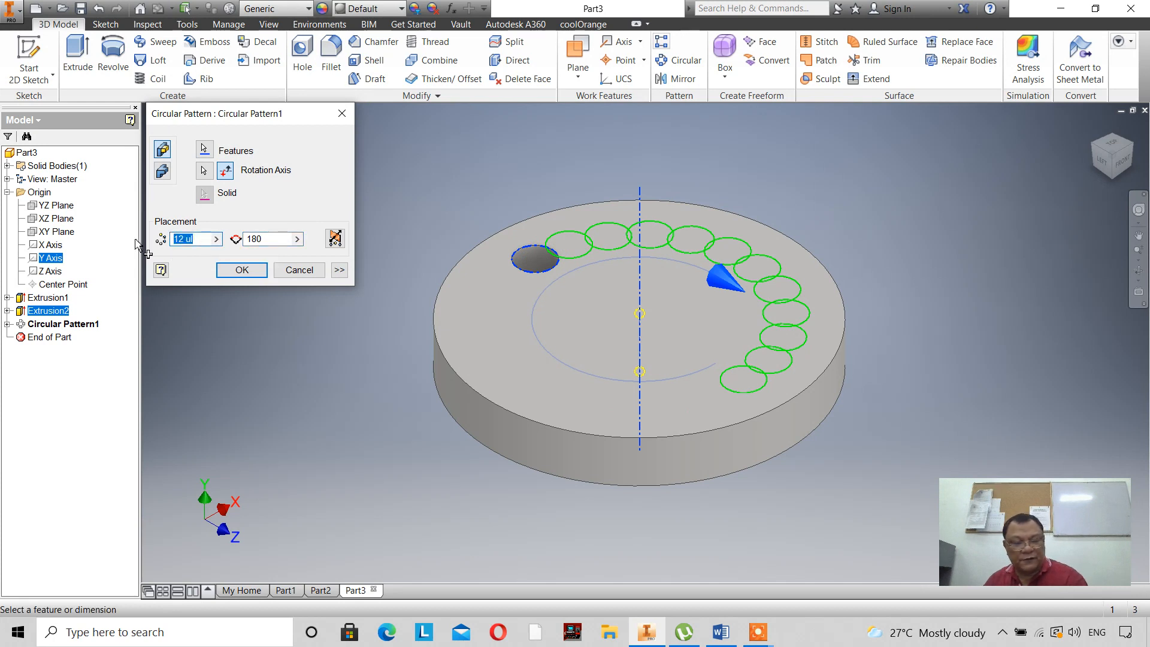
type("6")
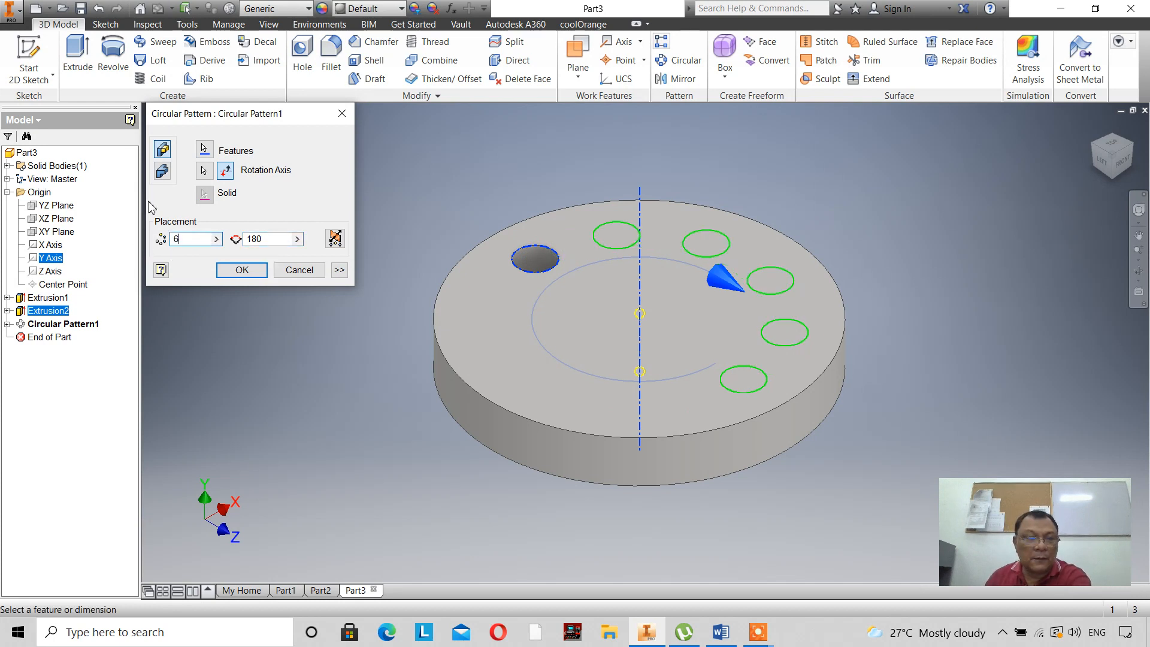
- Try the reversed rotation direction, restore the original one, and apply the circular pattern with the midplane option on
left_click(226, 172)
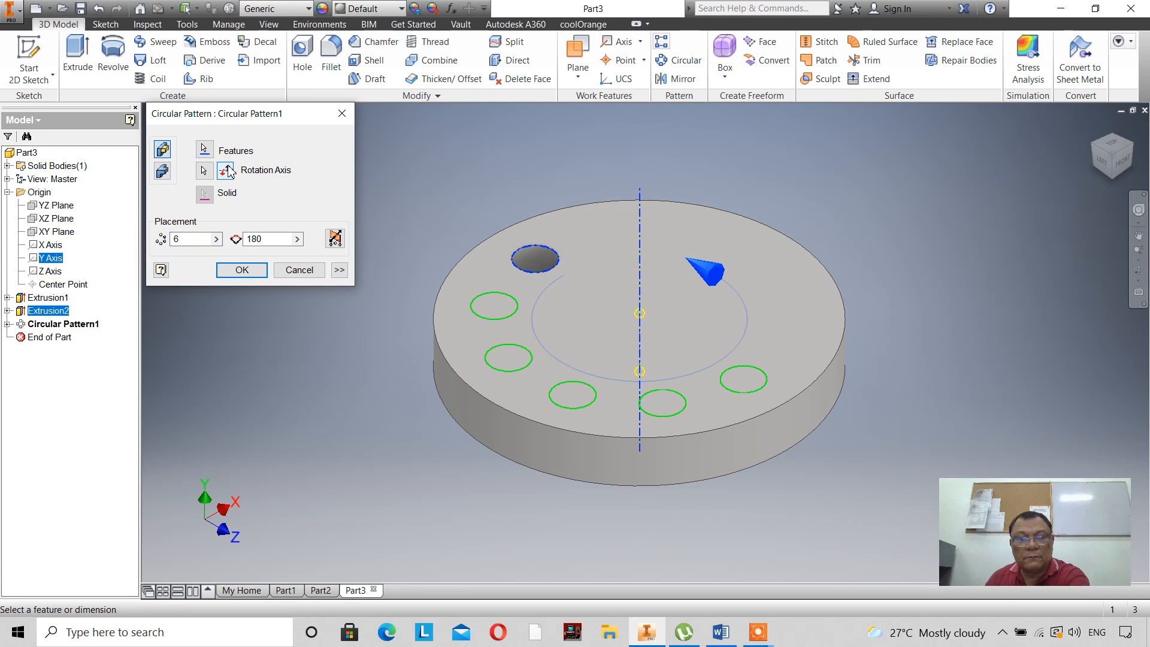
left_click(227, 171)
left_click(228, 172)
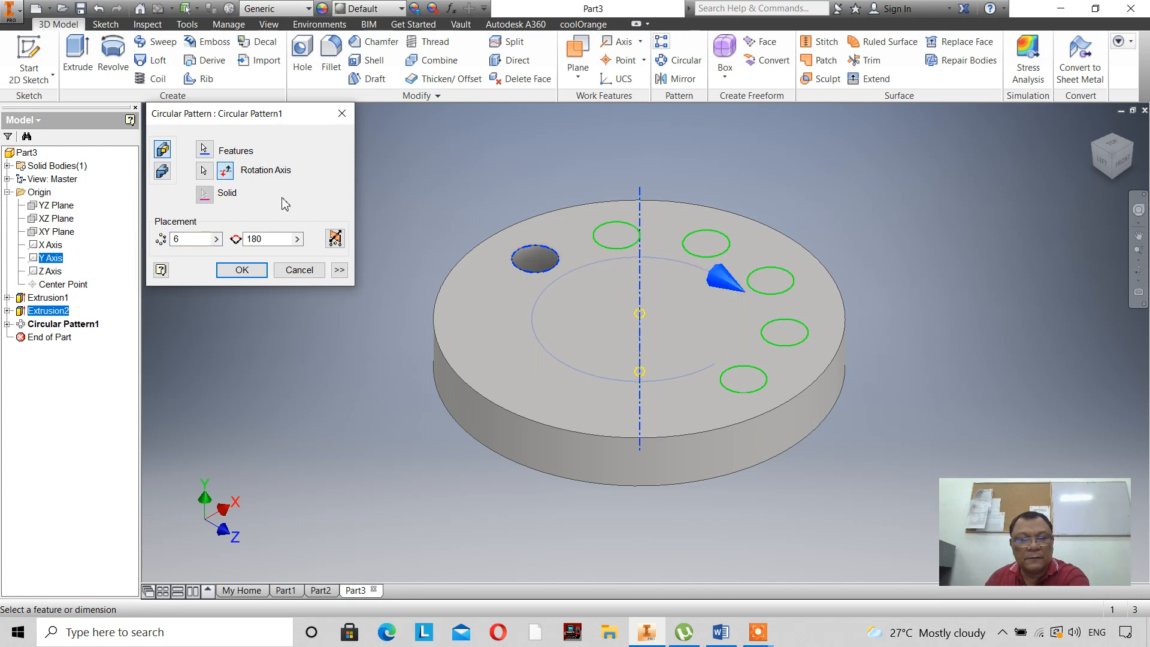
left_click(336, 239)
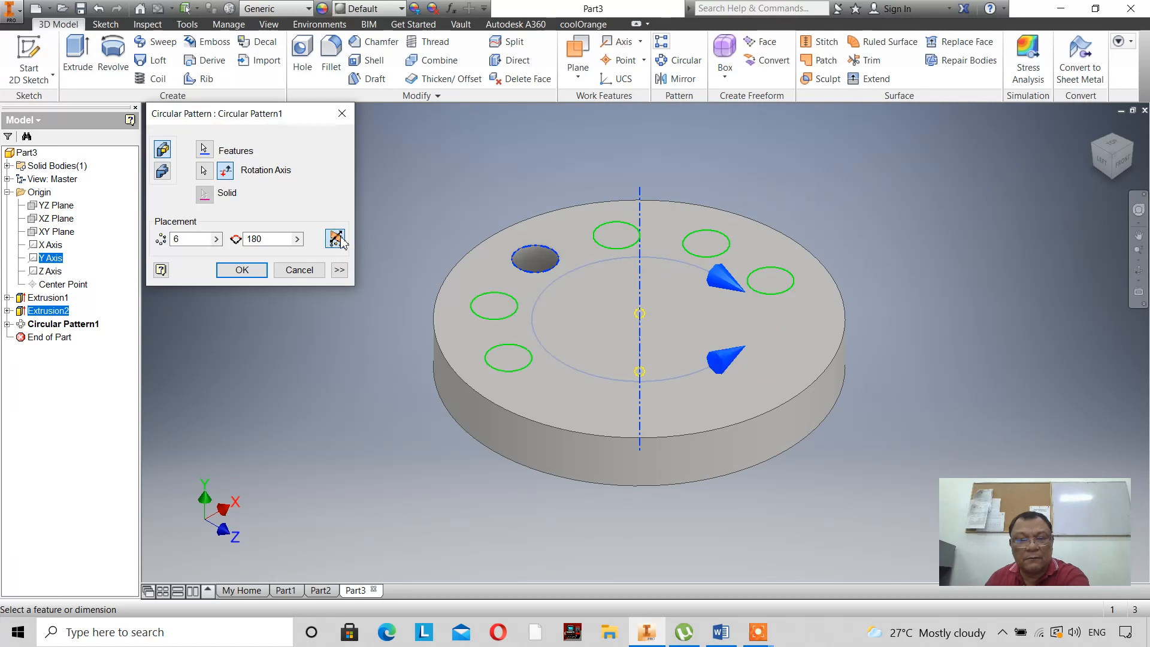
left_click(253, 270)
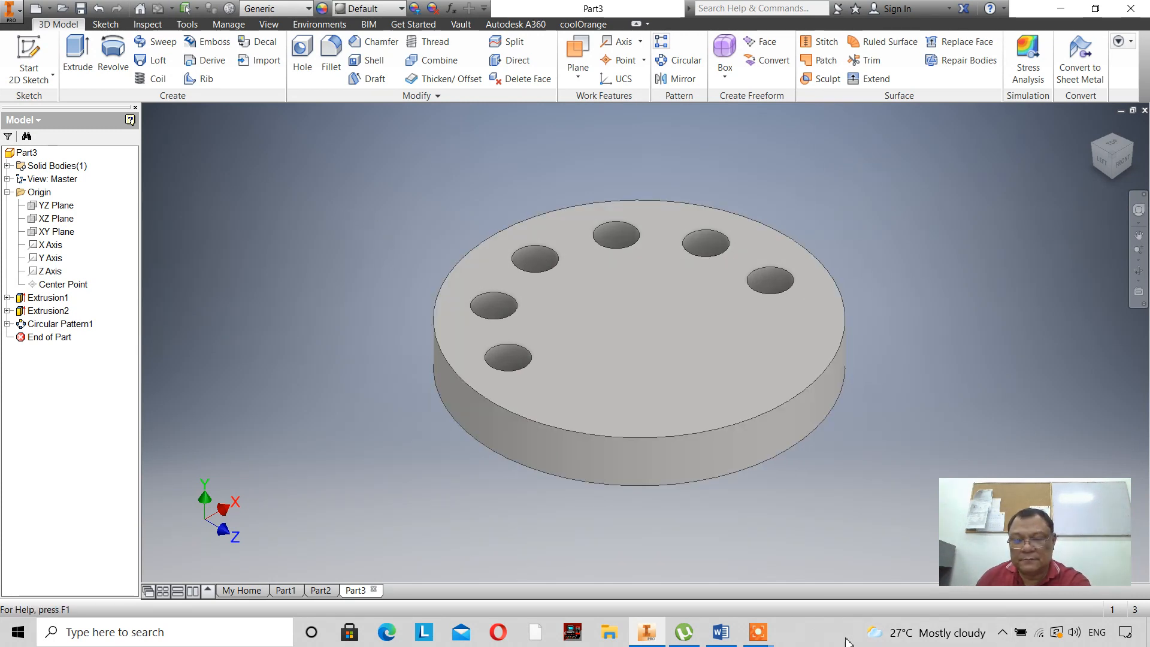
mouse_move(758, 633)
left_click(827, 600)
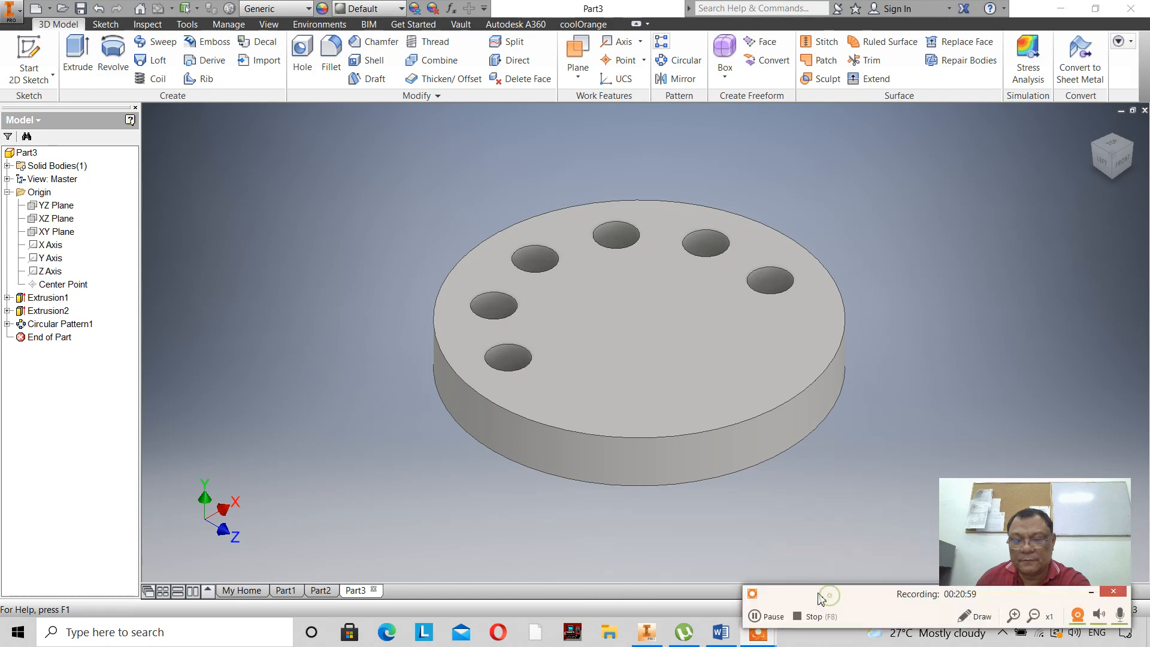